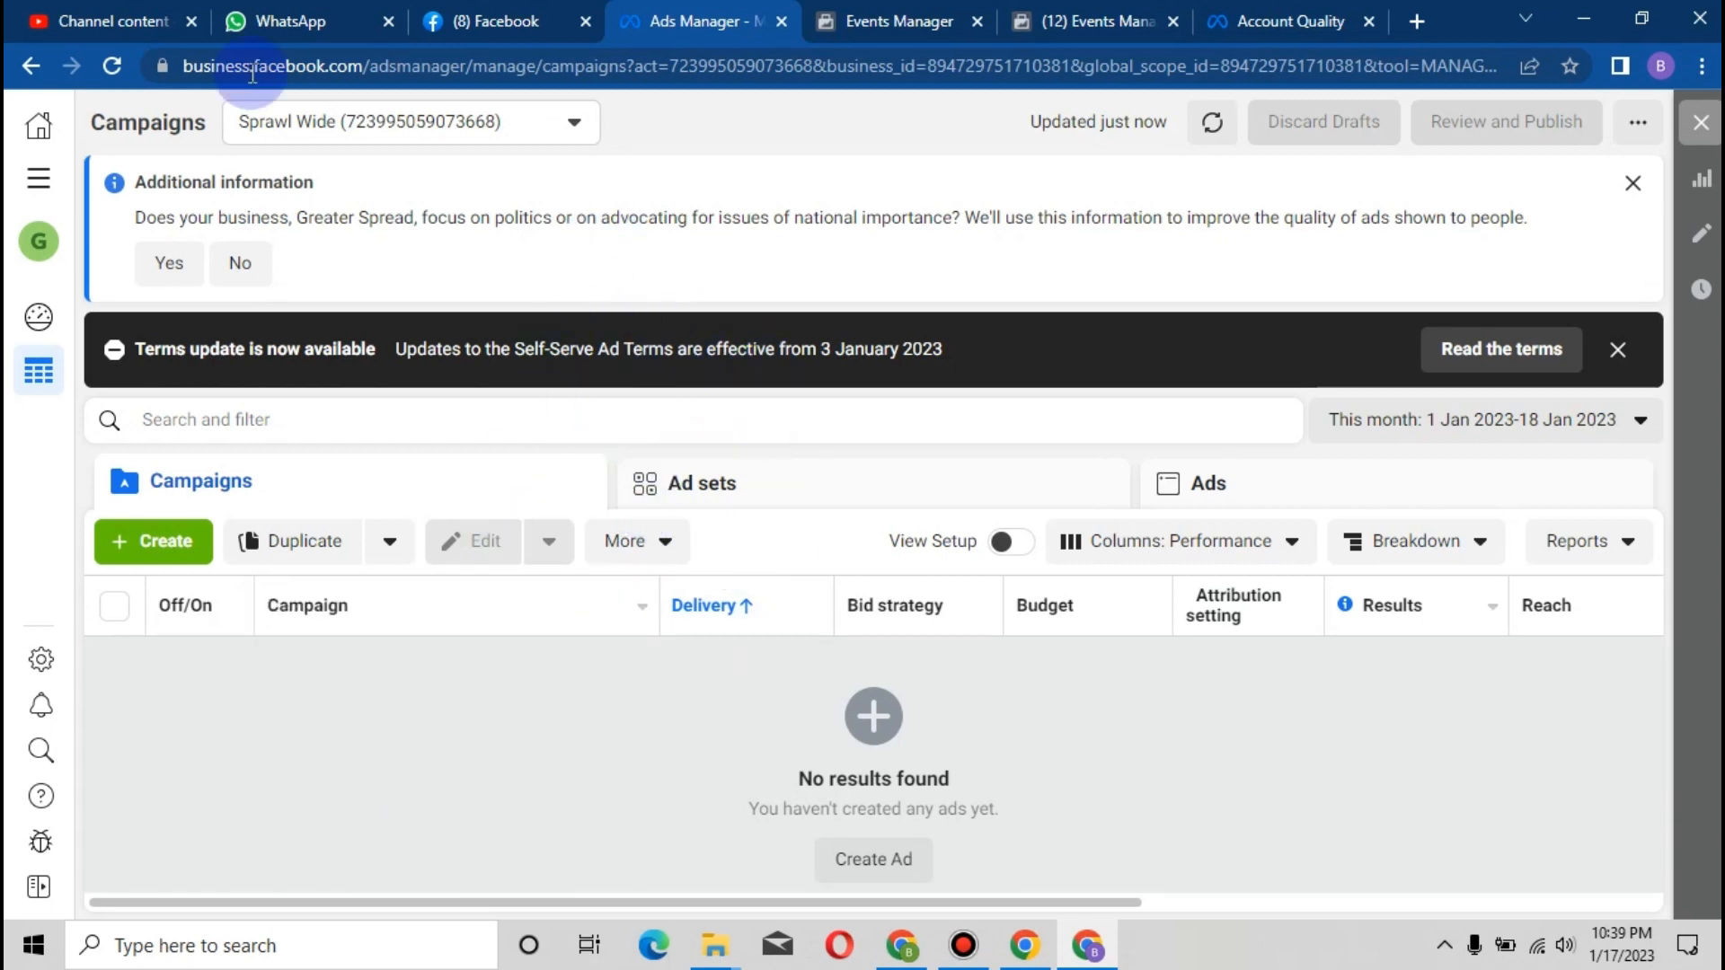
left_click_drag(252, 72, 194, 74)
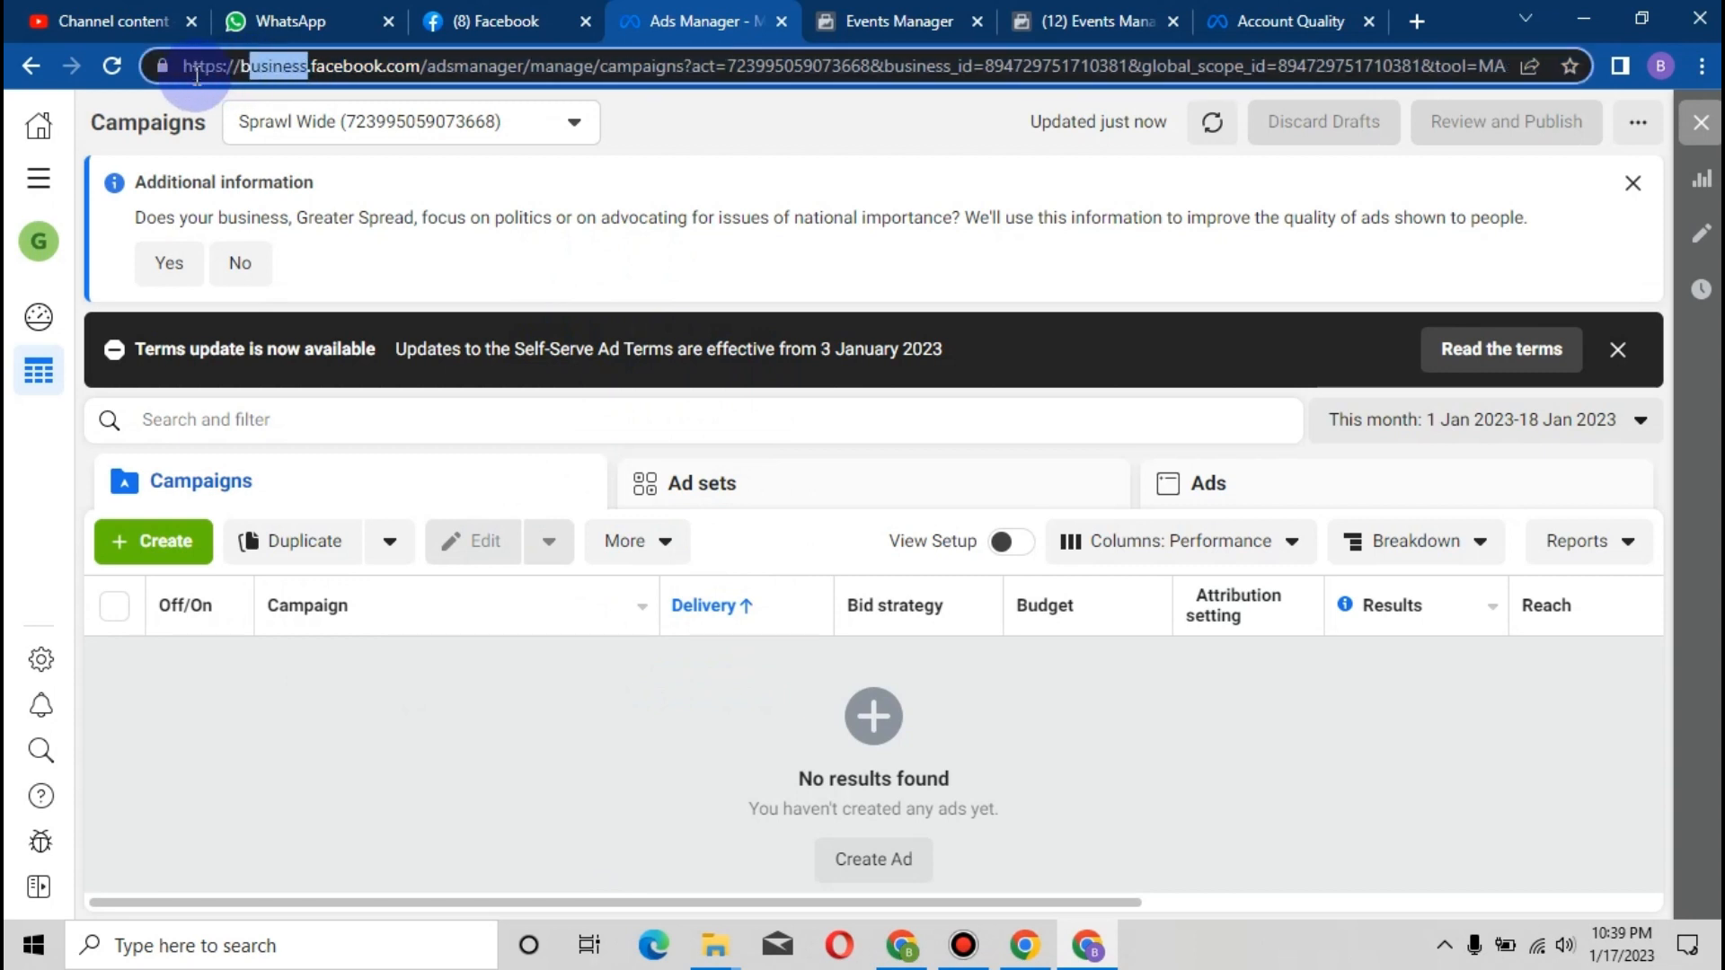
left_click(409, 70)
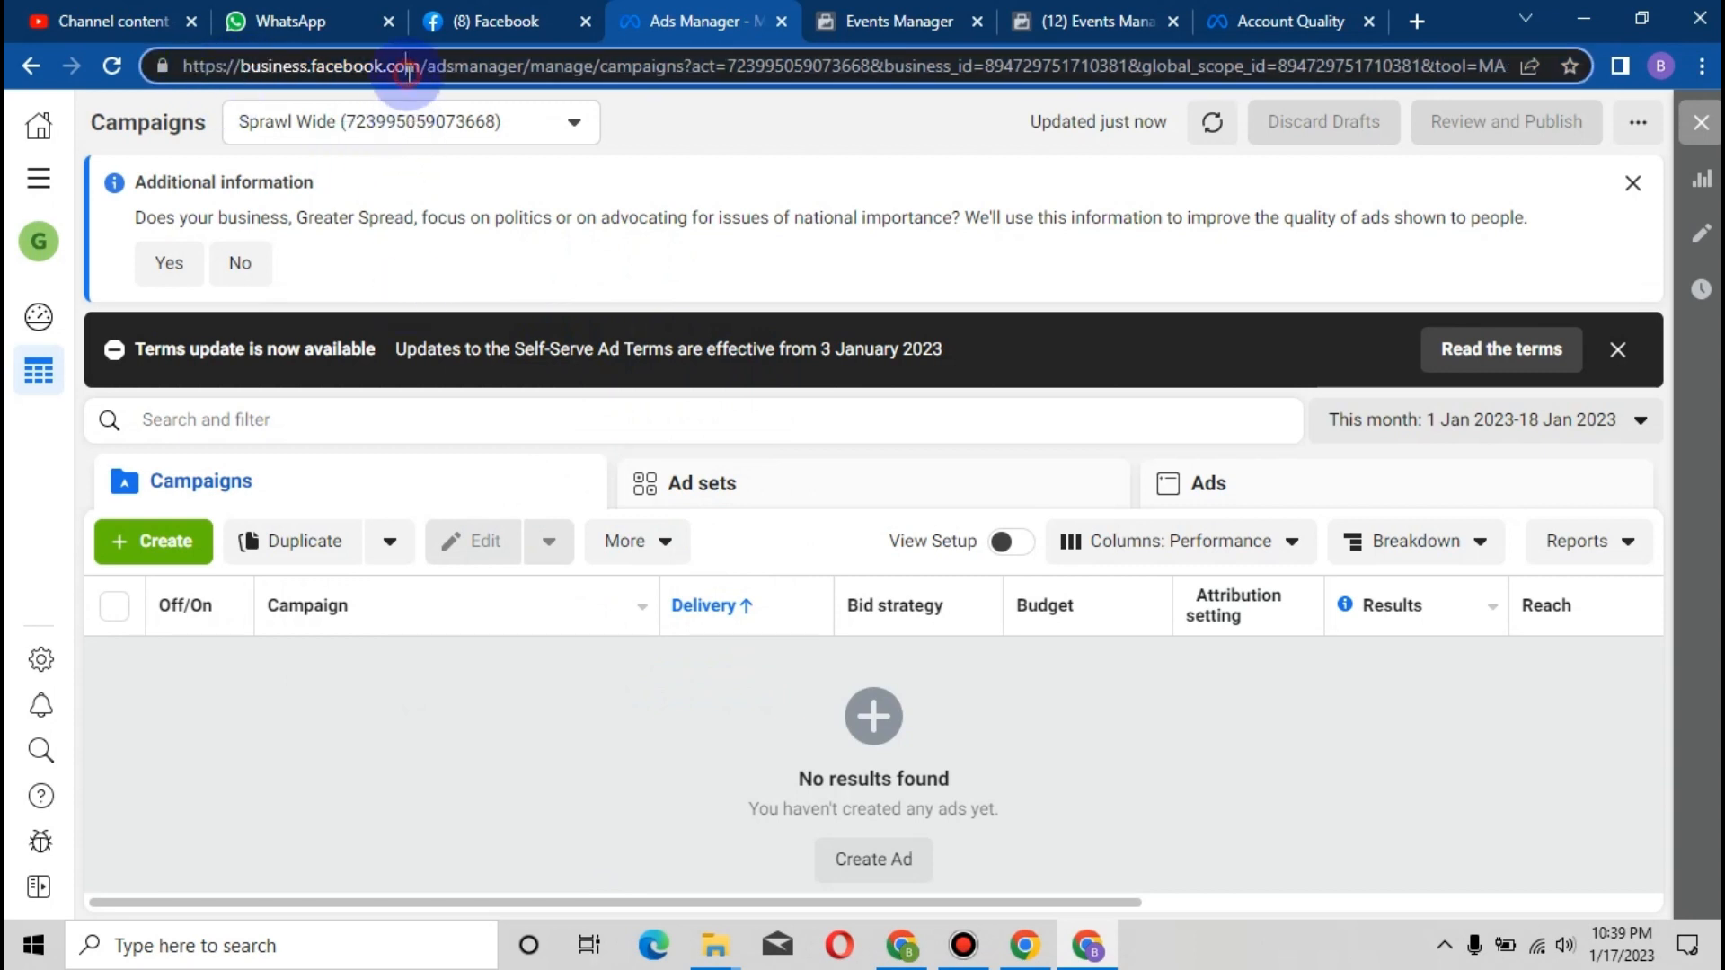
left_click(412, 701)
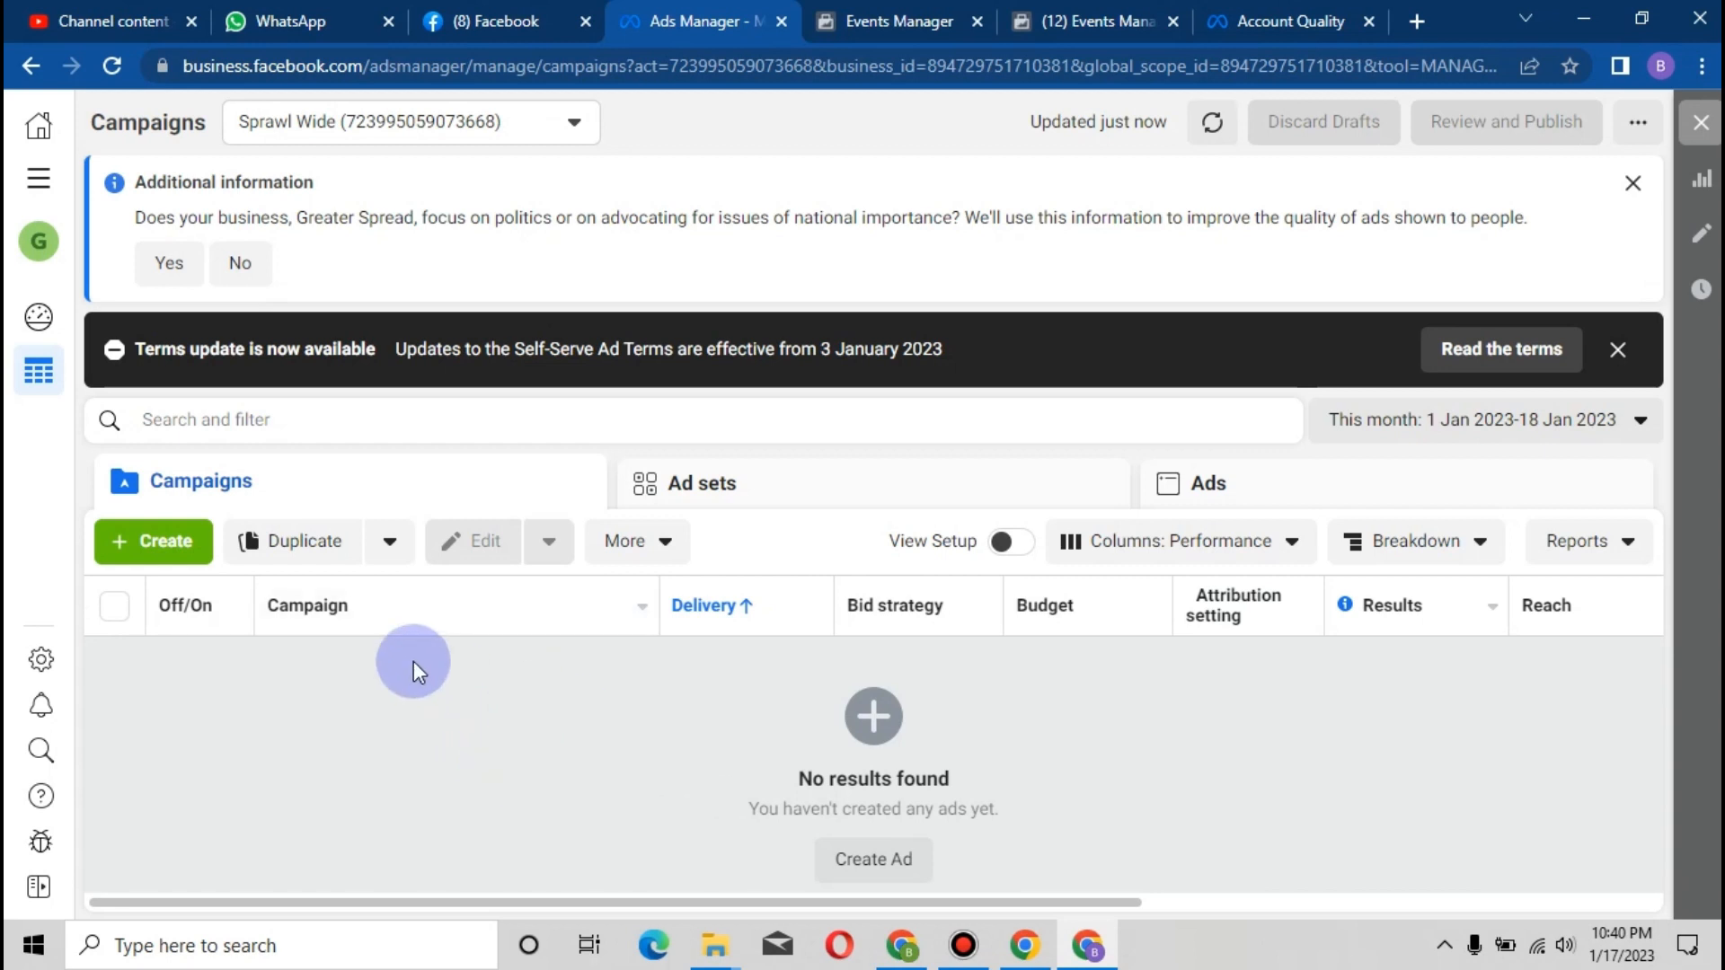
Locate Events Manager among all the business tools and view its overview page in the tab that is already open
left_click(52, 190)
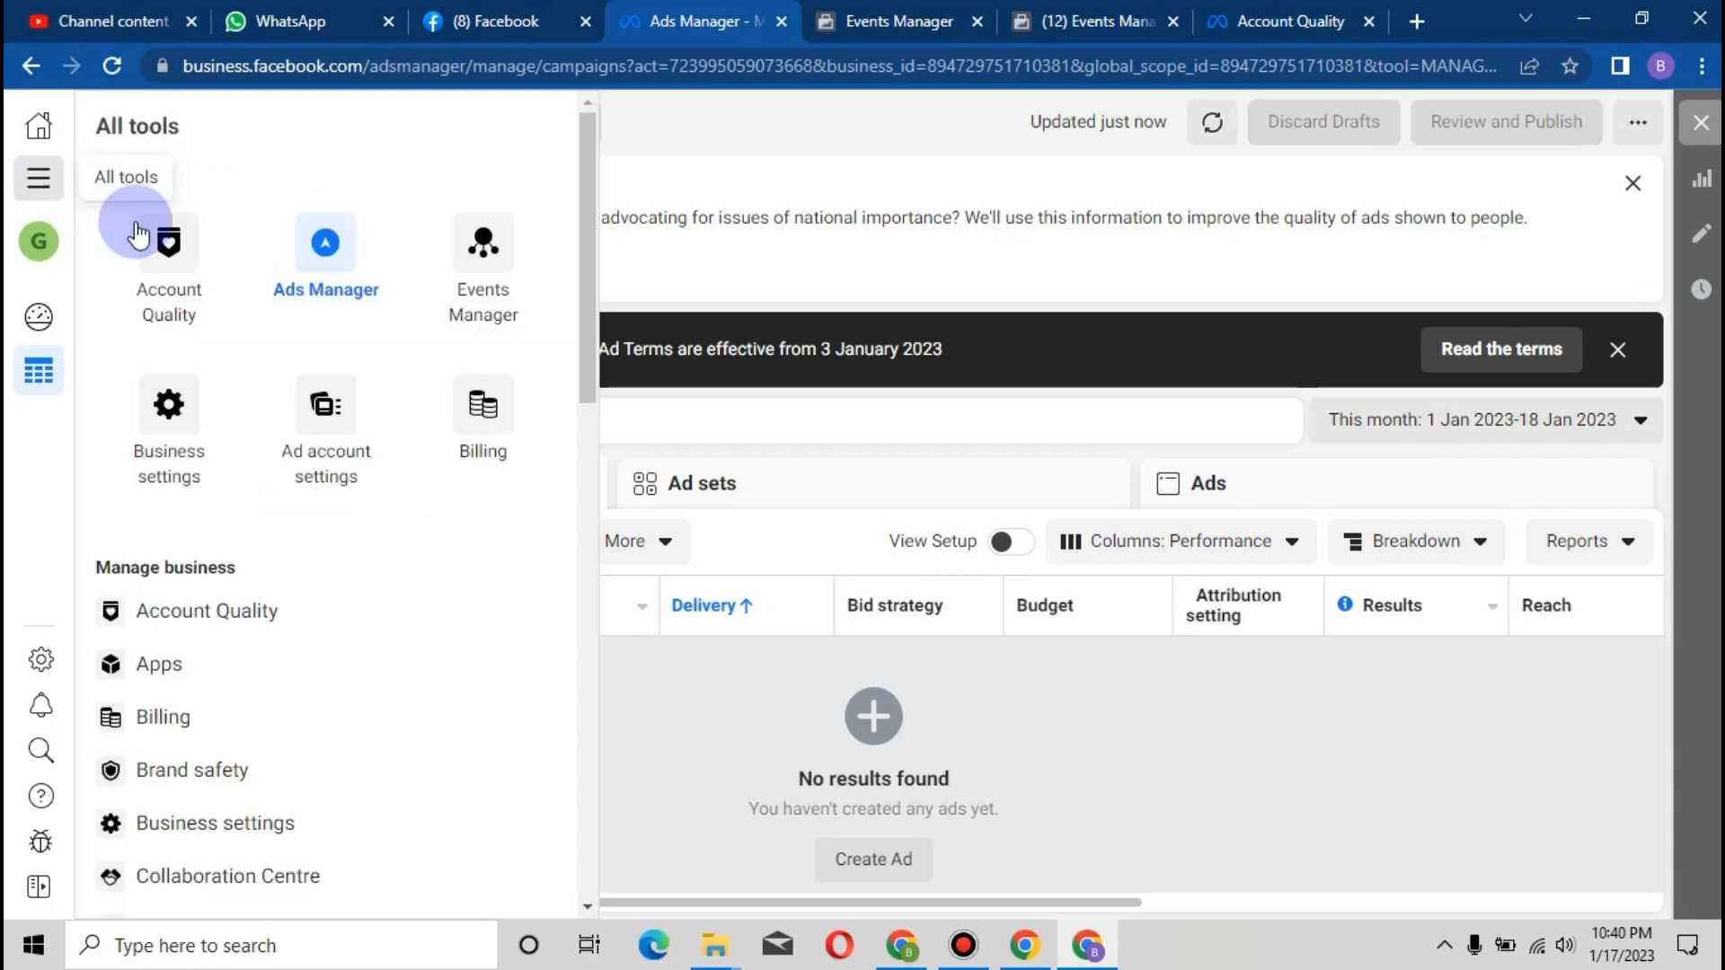
right_click(485, 267)
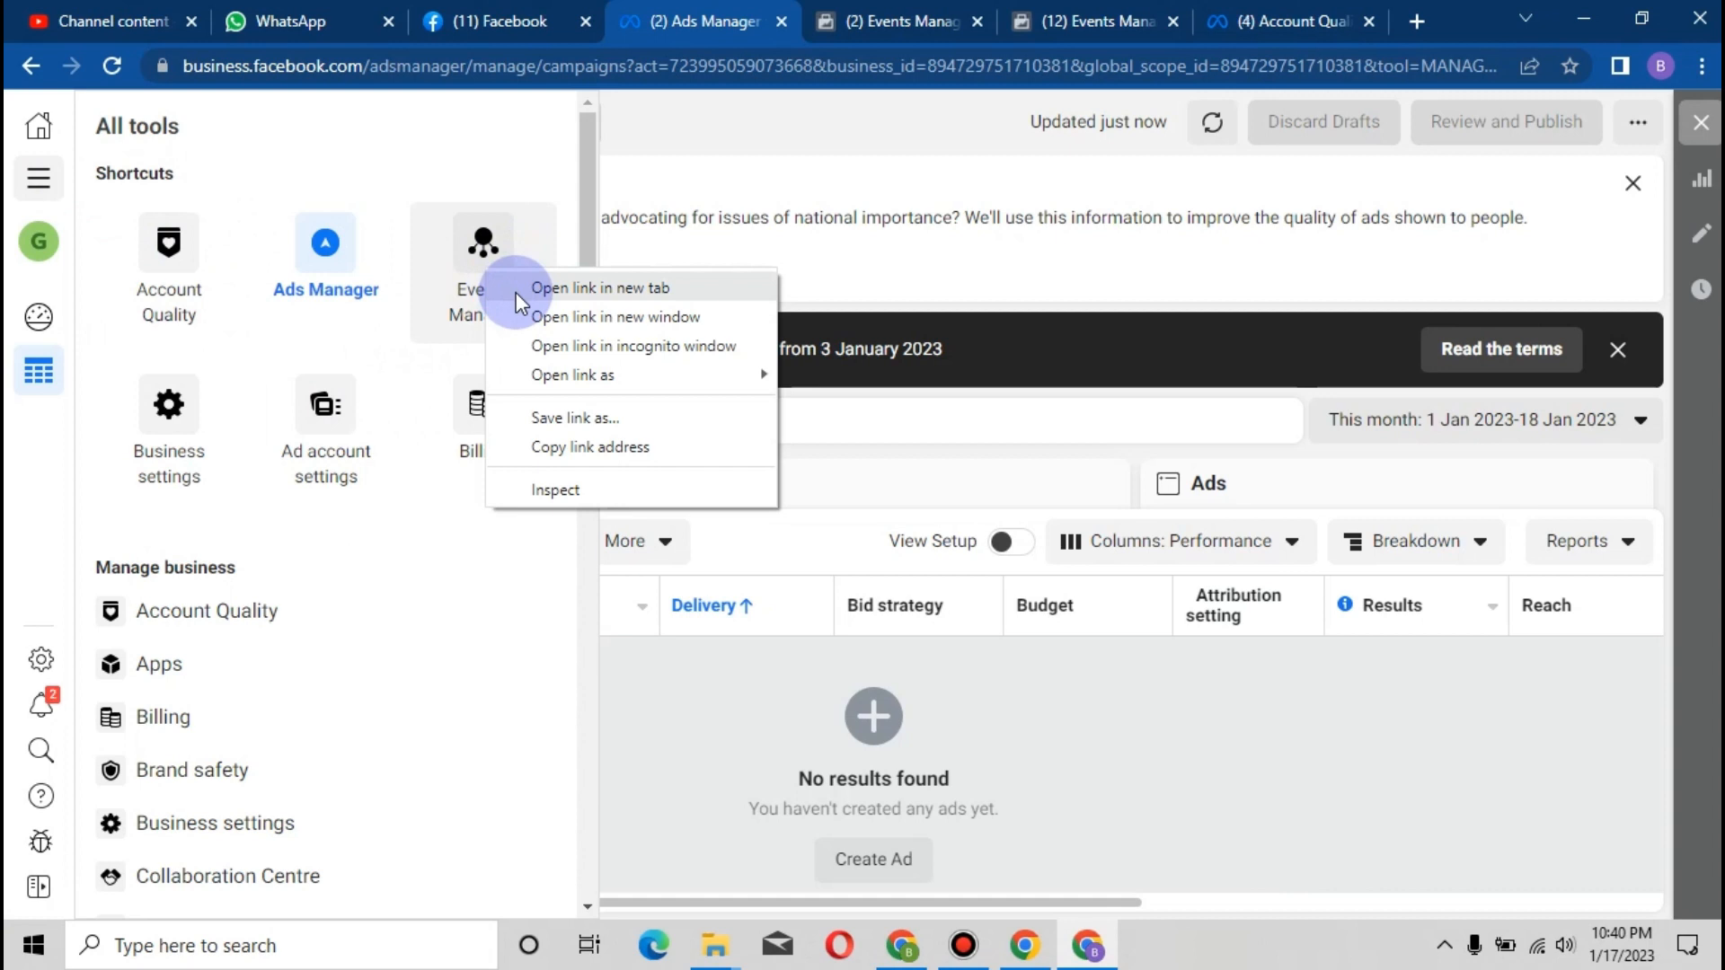
left_click(730, 133)
left_click(732, 135)
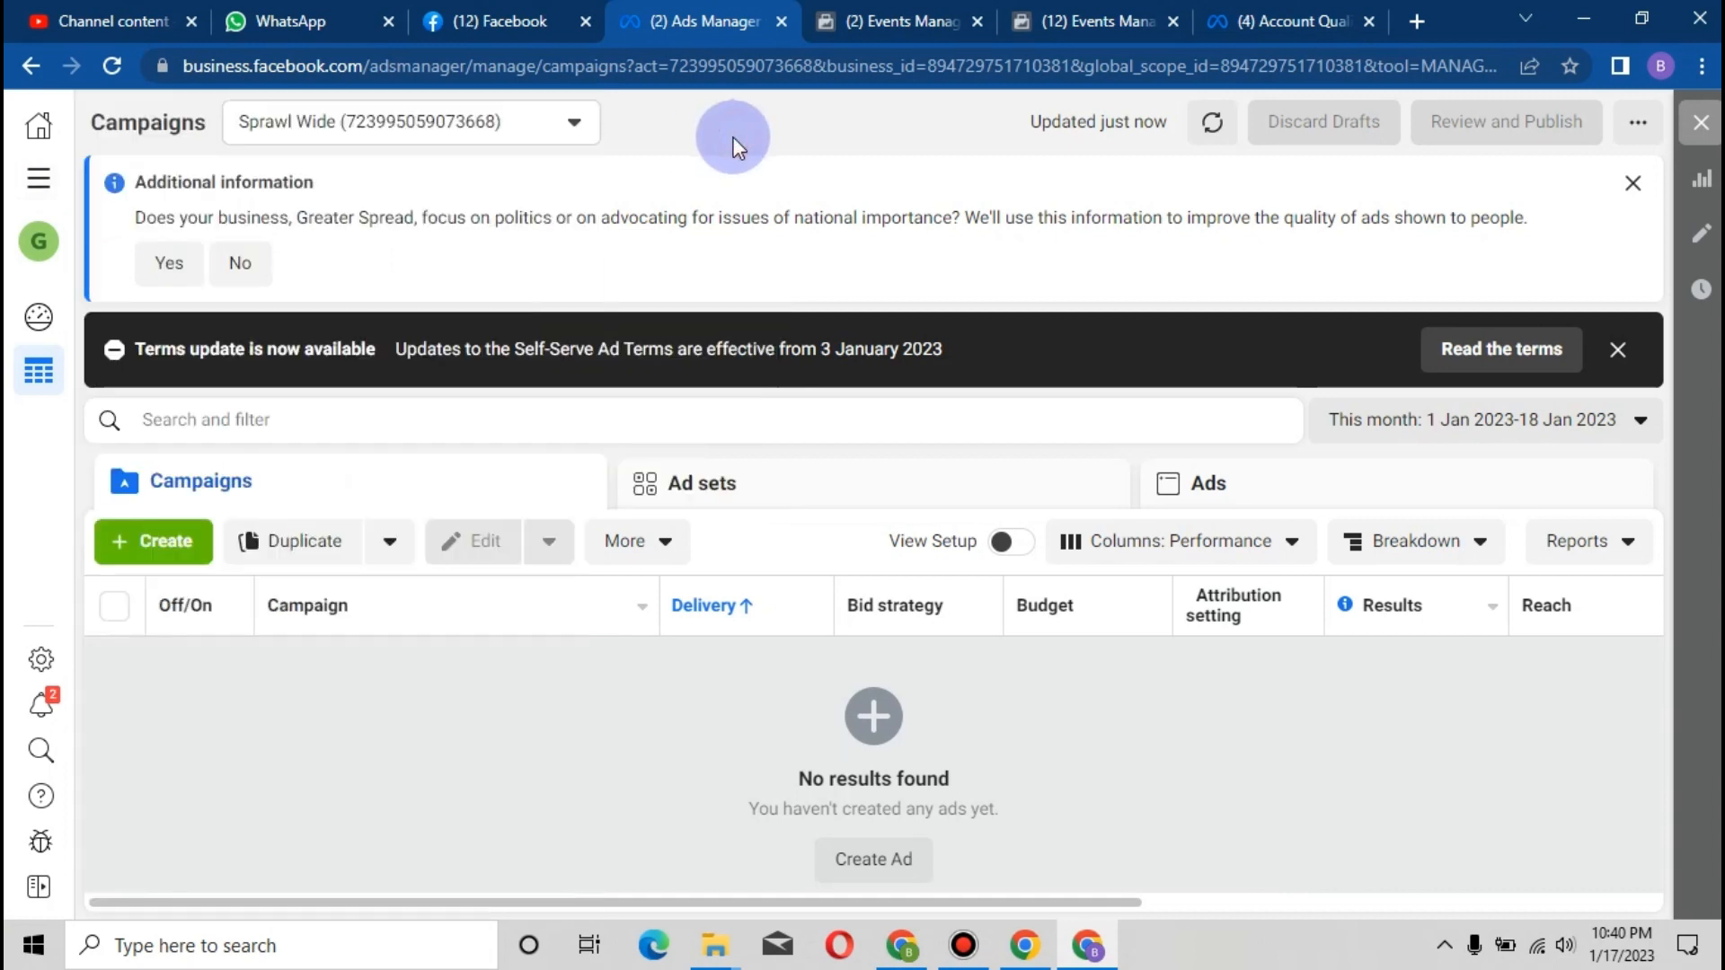
left_click(885, 13)
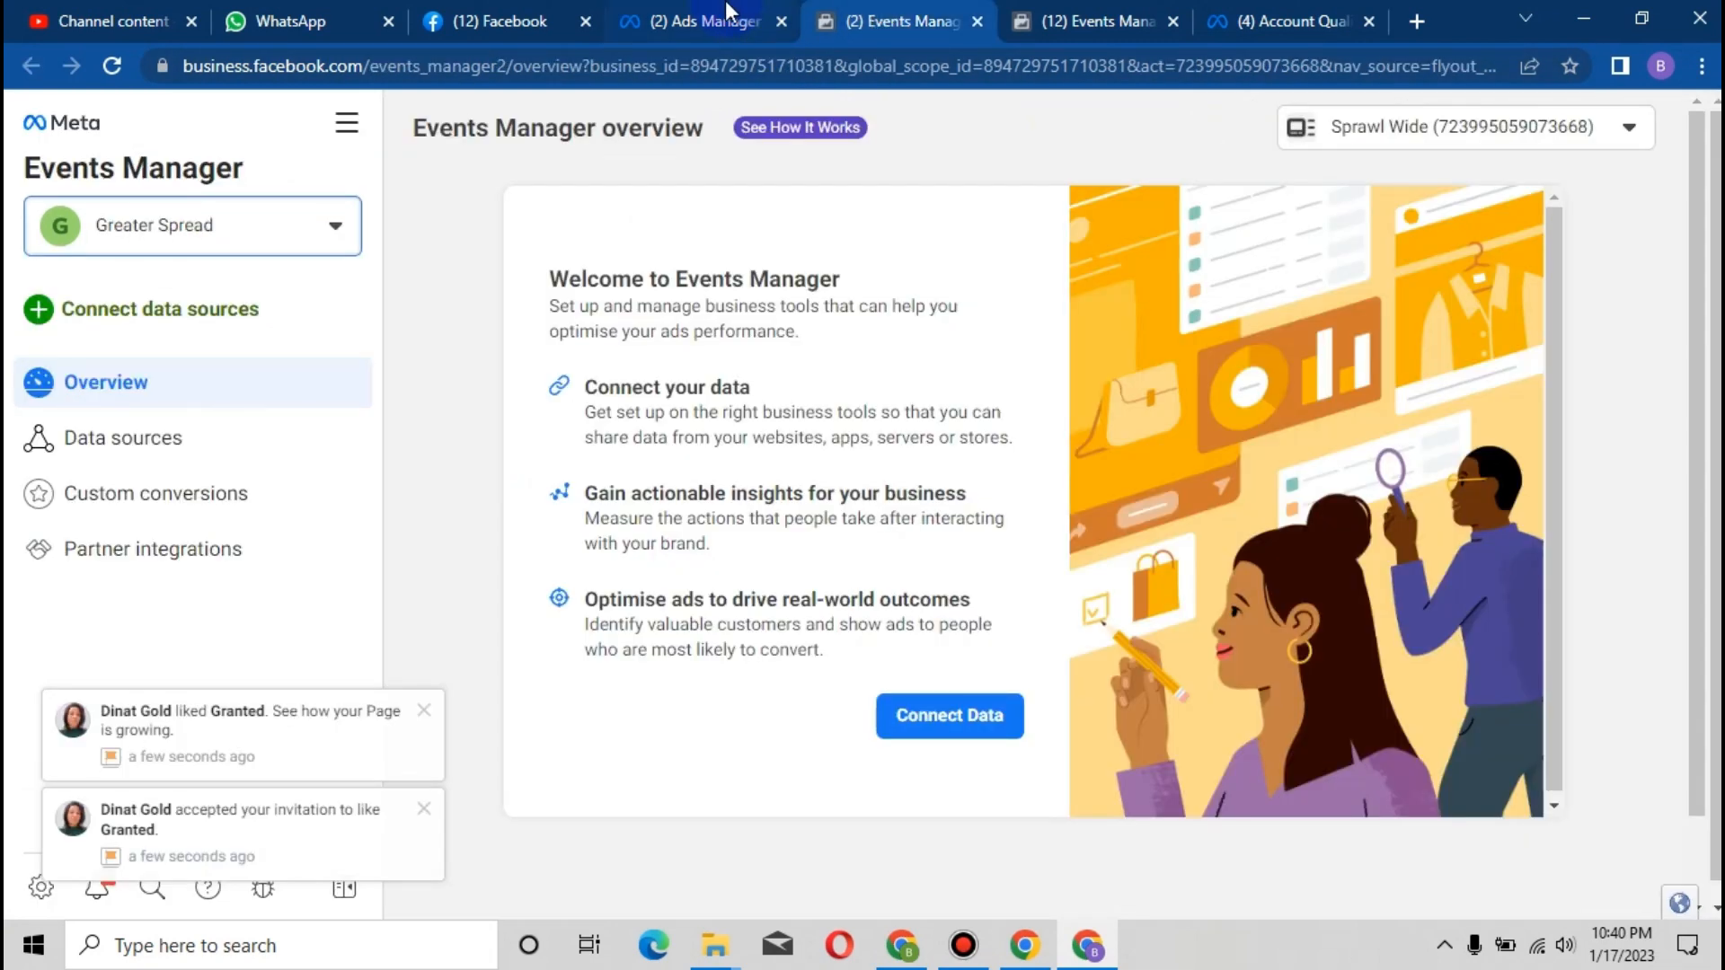
left_click(724, 2)
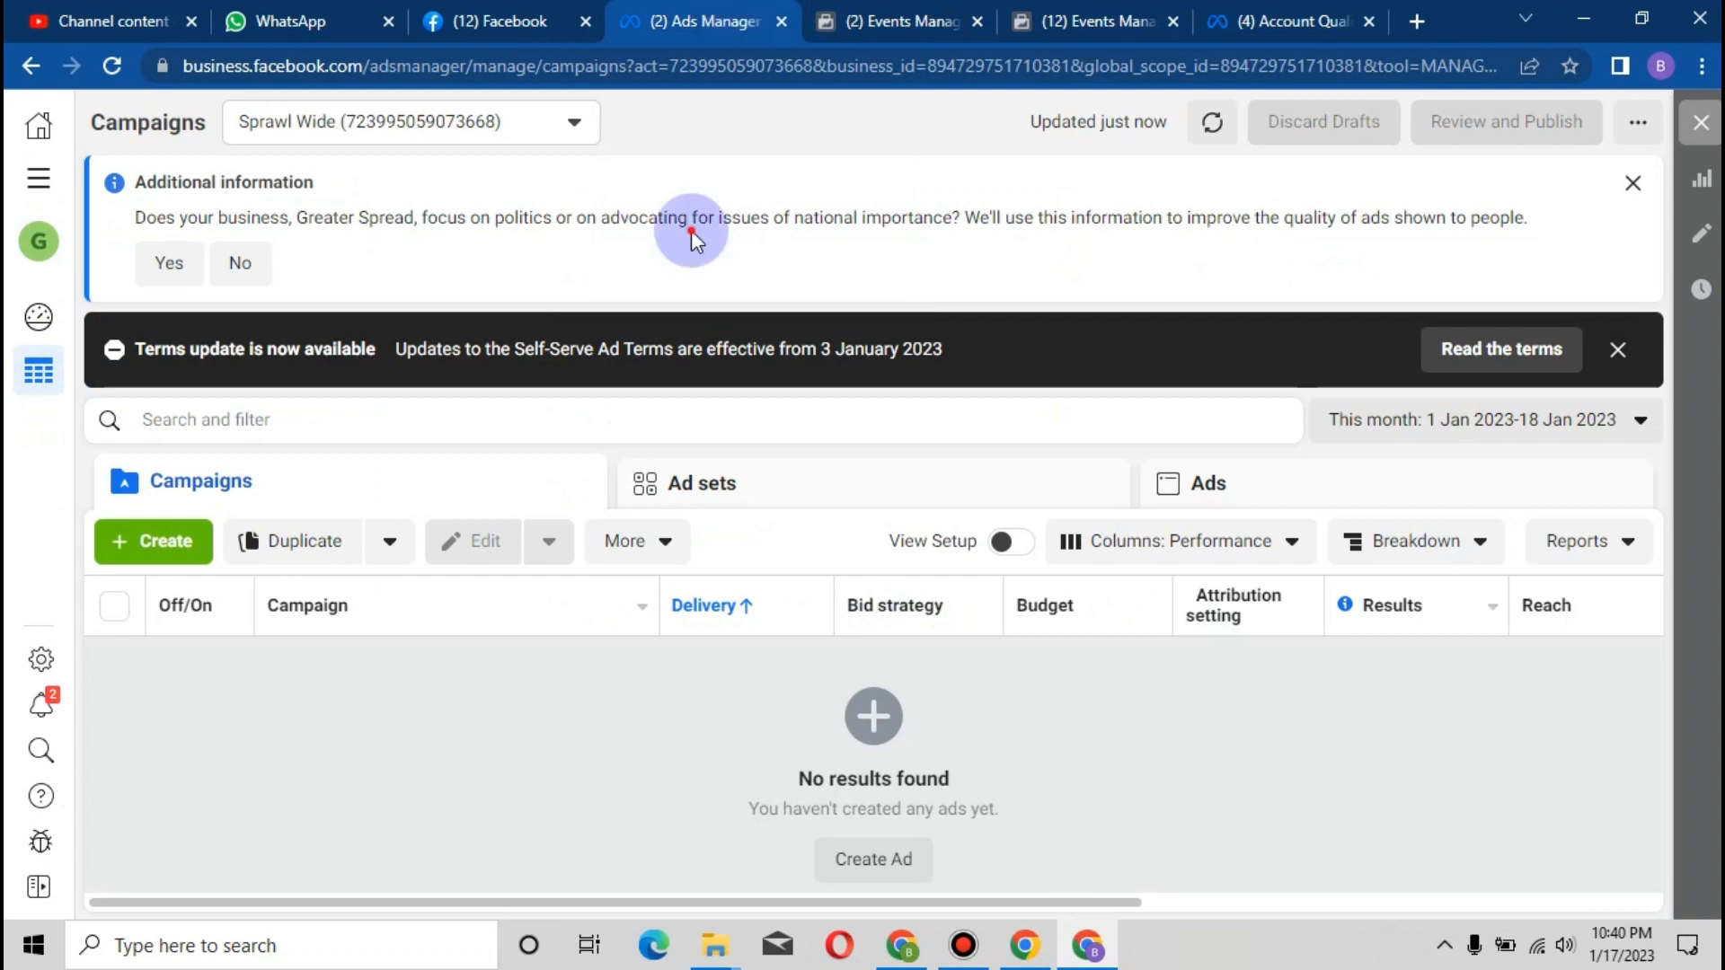
key("ctrl+Tab")
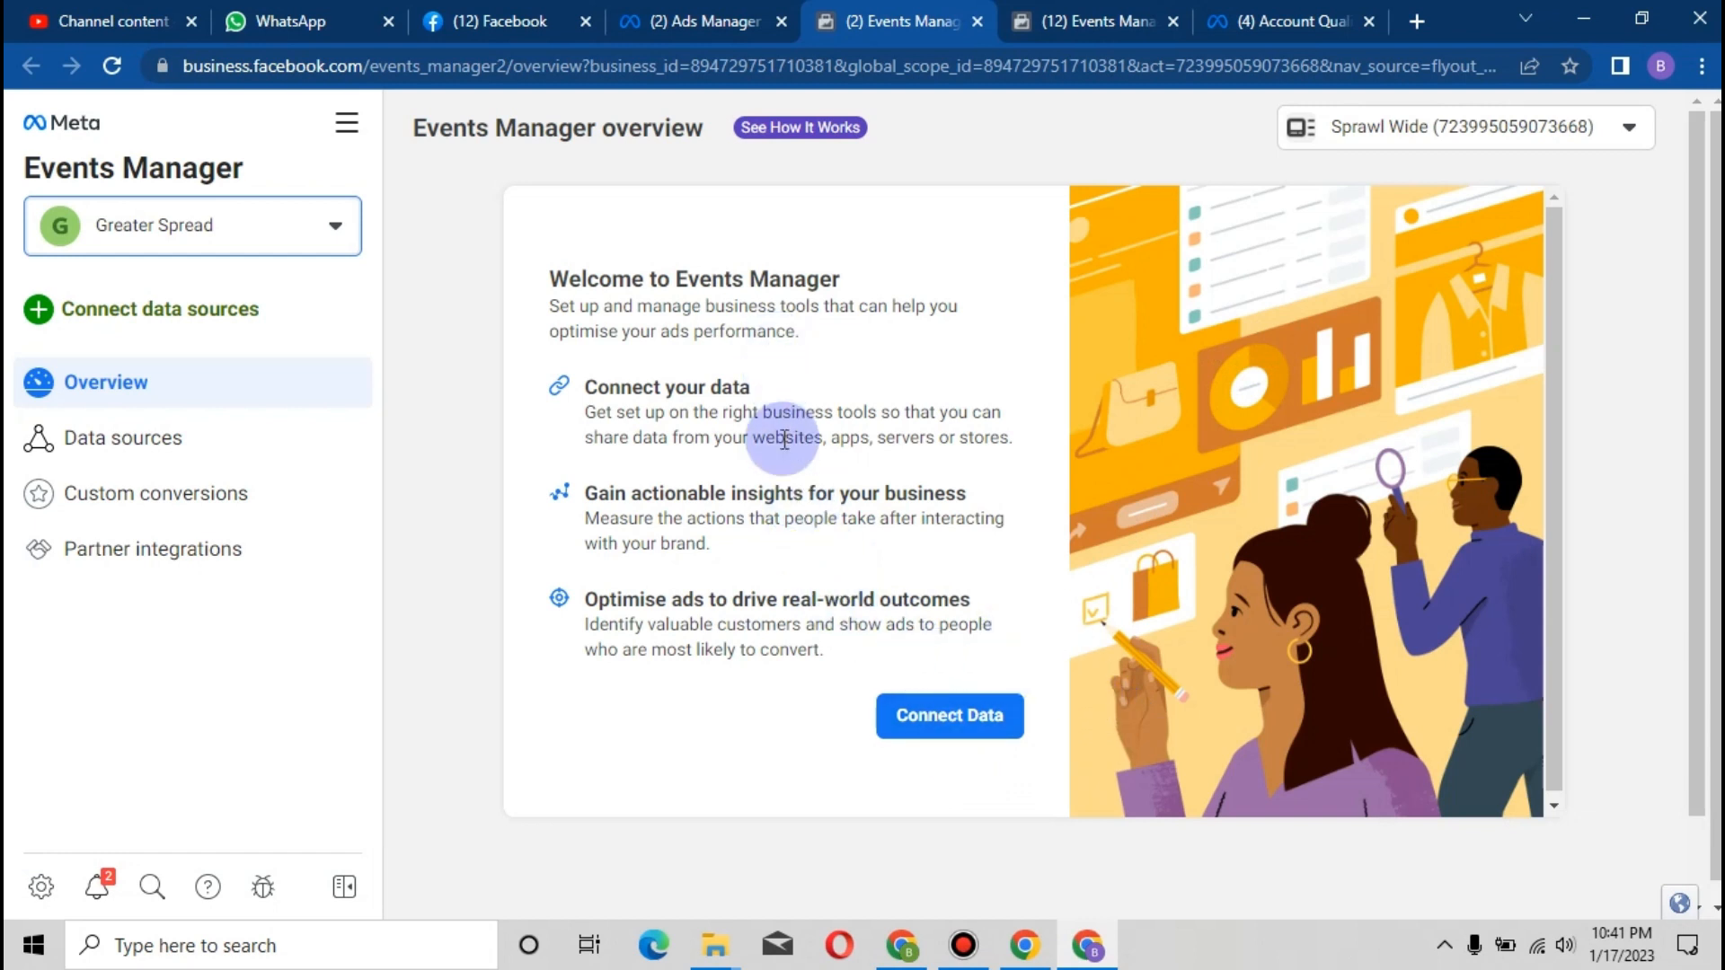
Return to Ads Manager and create a new campaign with the Sales objective
left_click(712, 18)
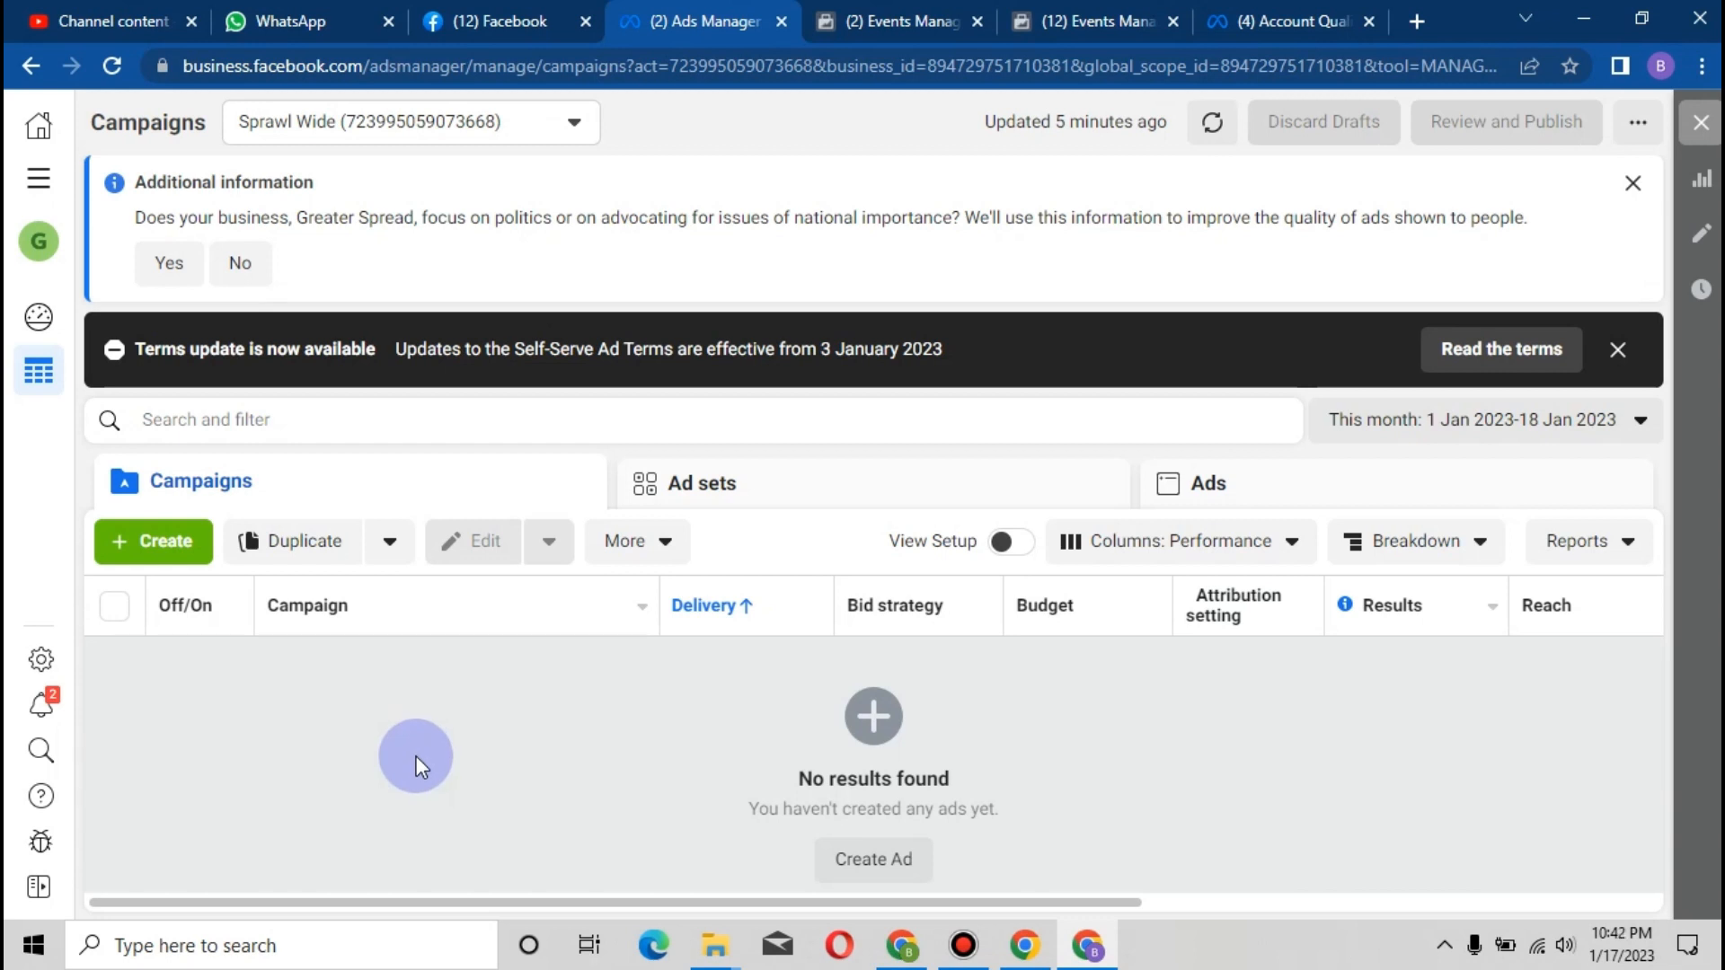
left_click(176, 543)
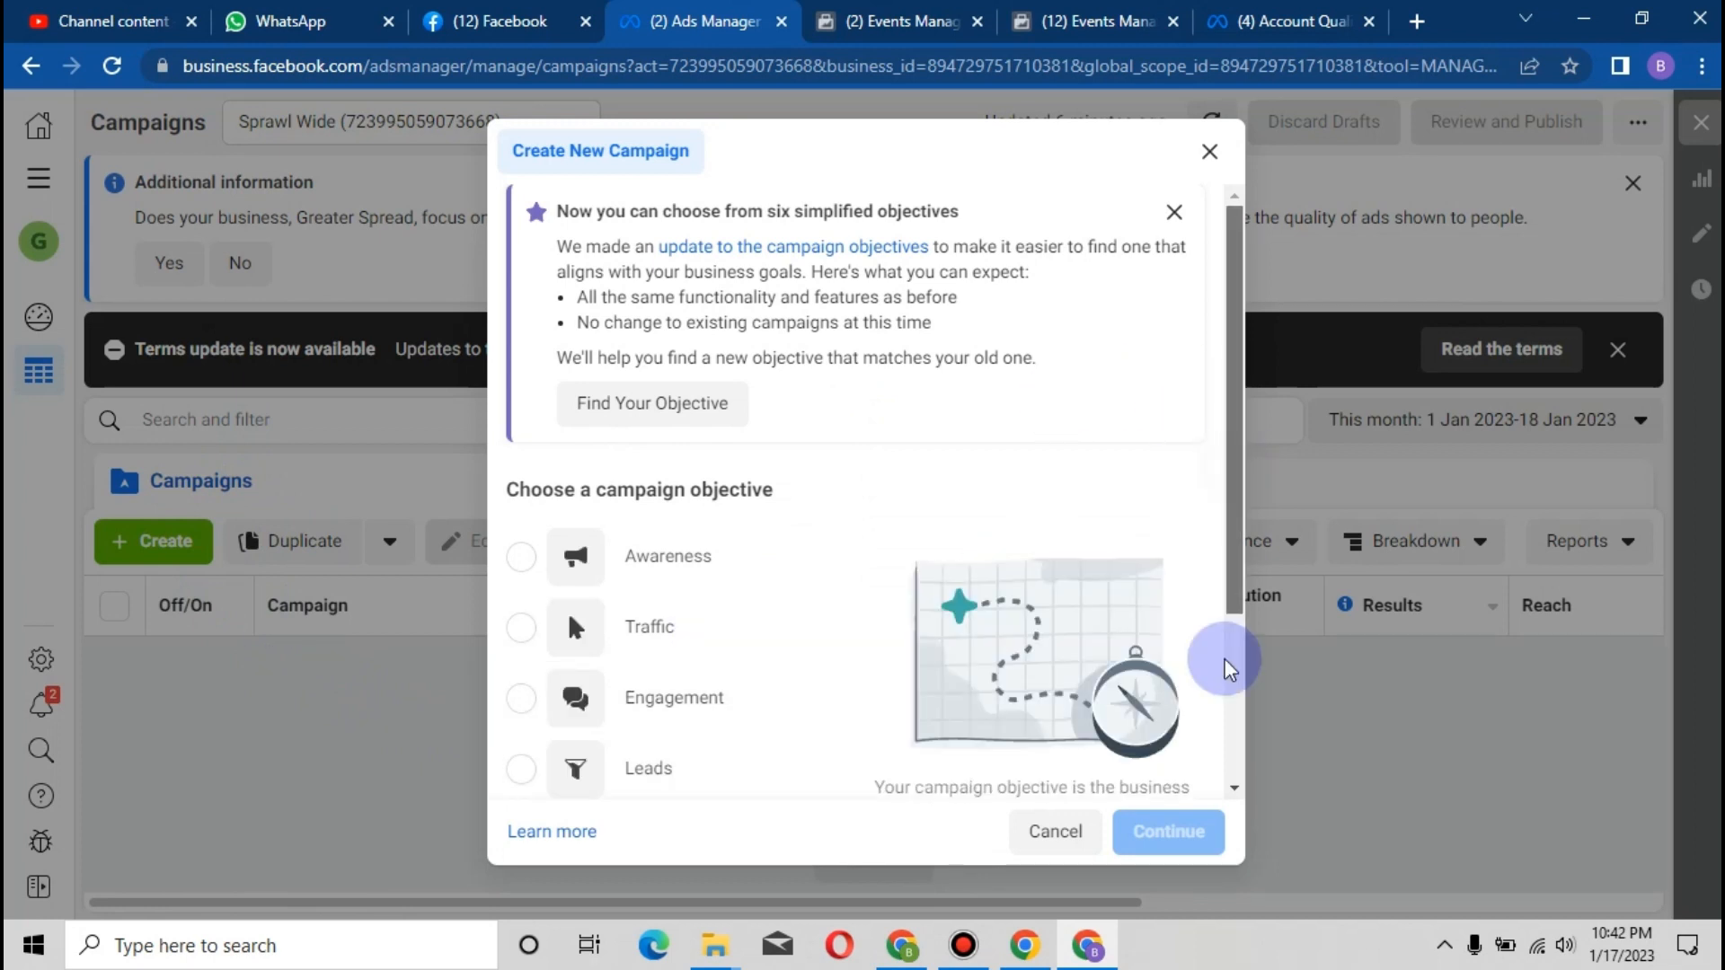
scroll(1225, 659, "down", 3)
scroll(1222, 620, "up", 1)
scroll(1219, 539, "up", 2)
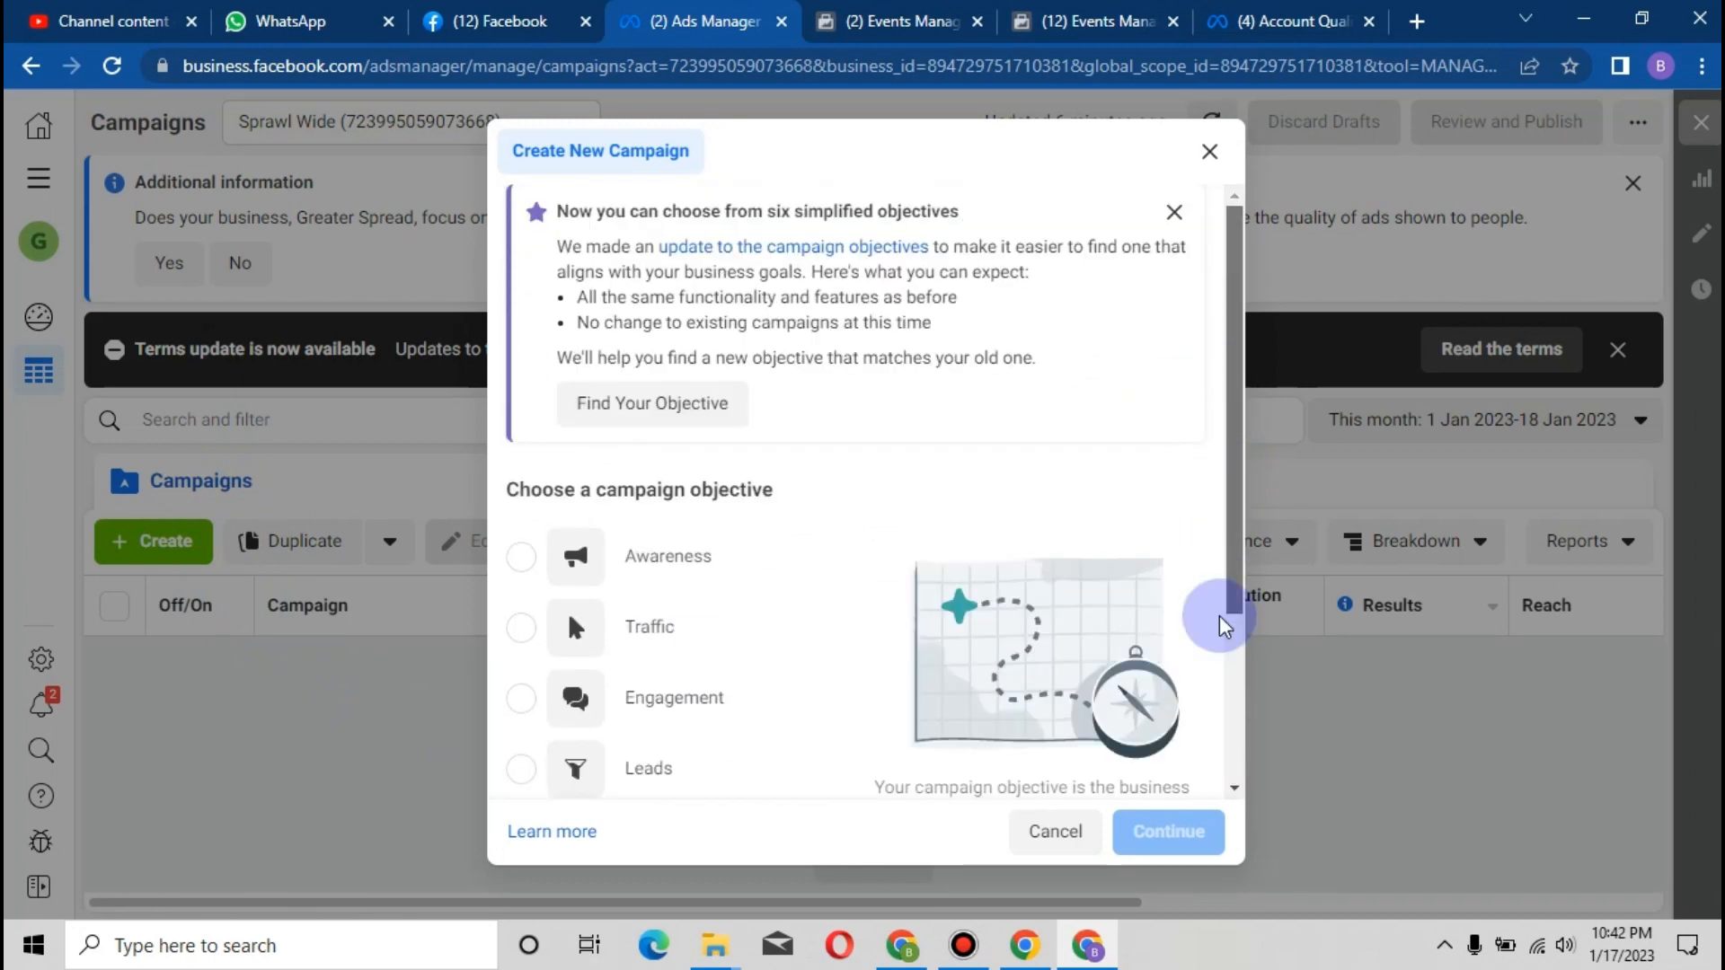
scroll(1240, 628, "down", 3)
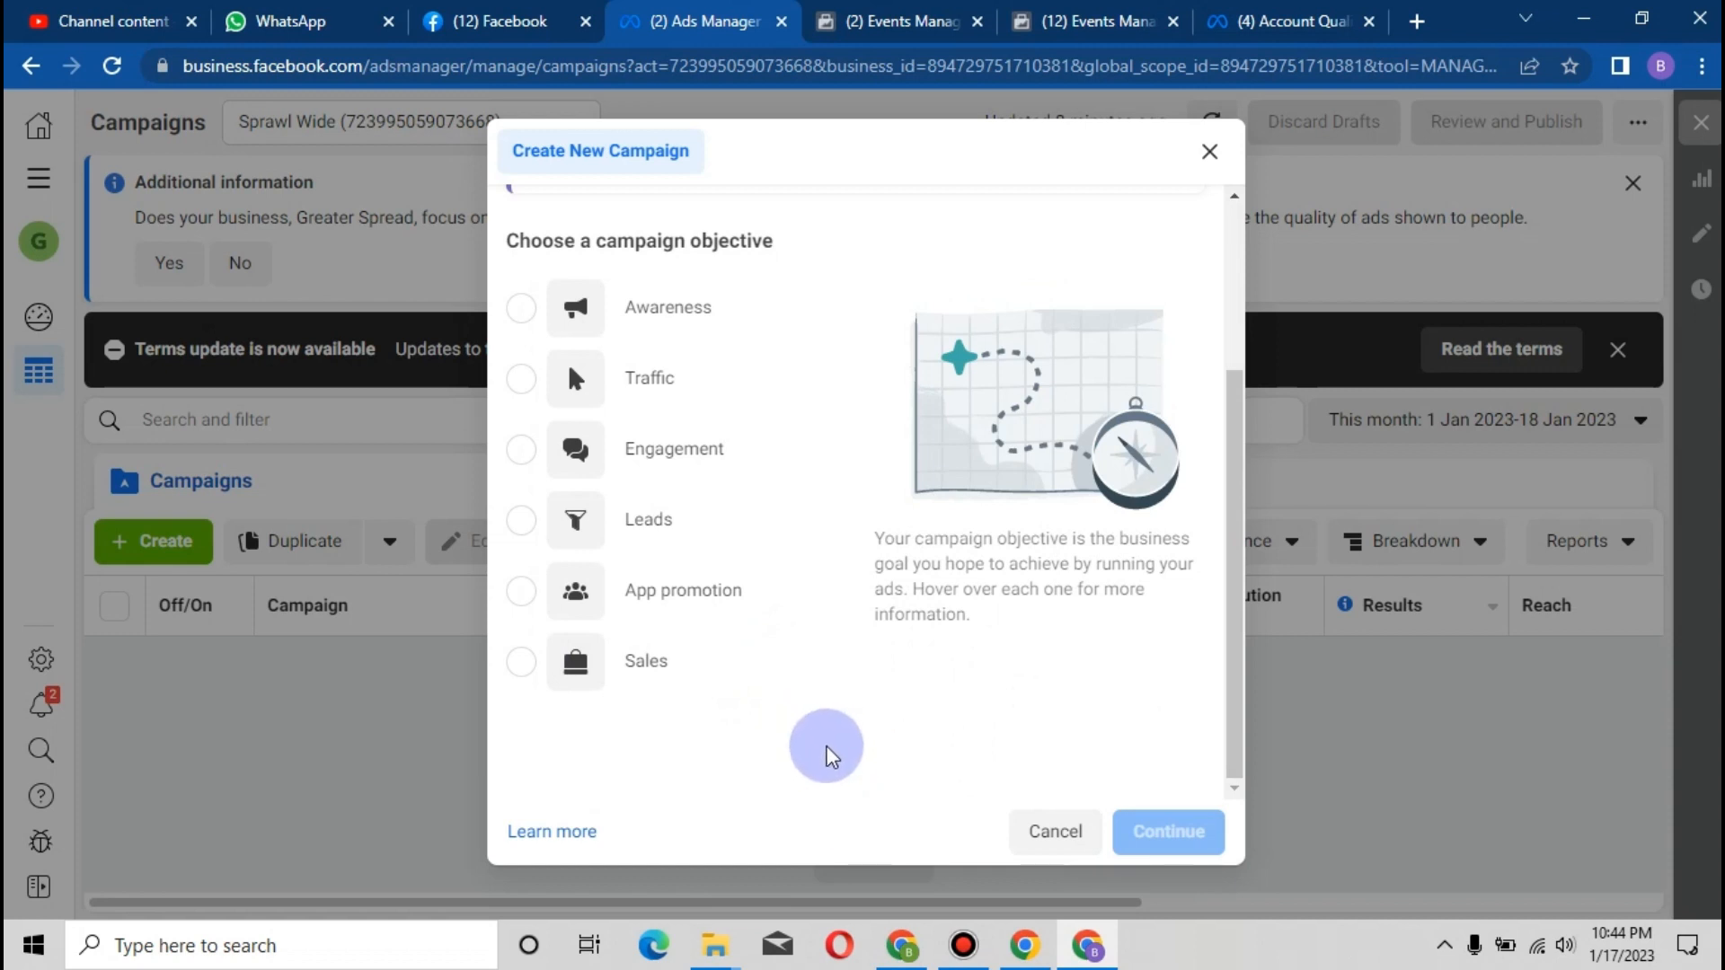
mouse_move(820, 701)
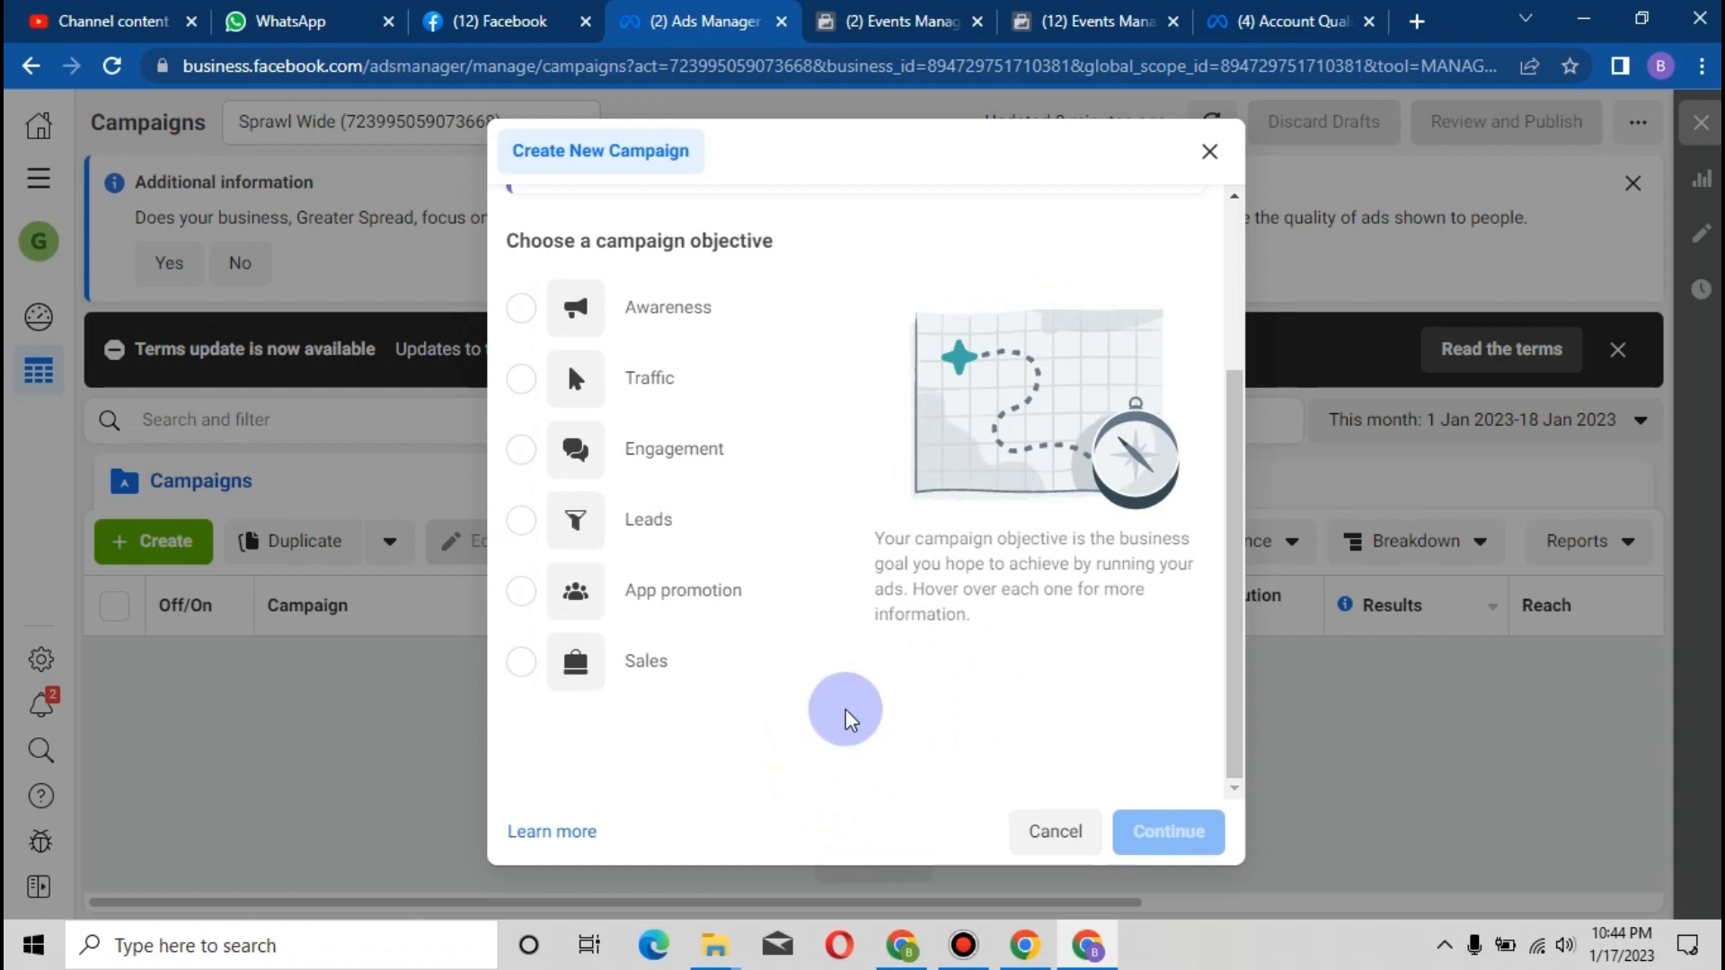
mouse_move(778, 663)
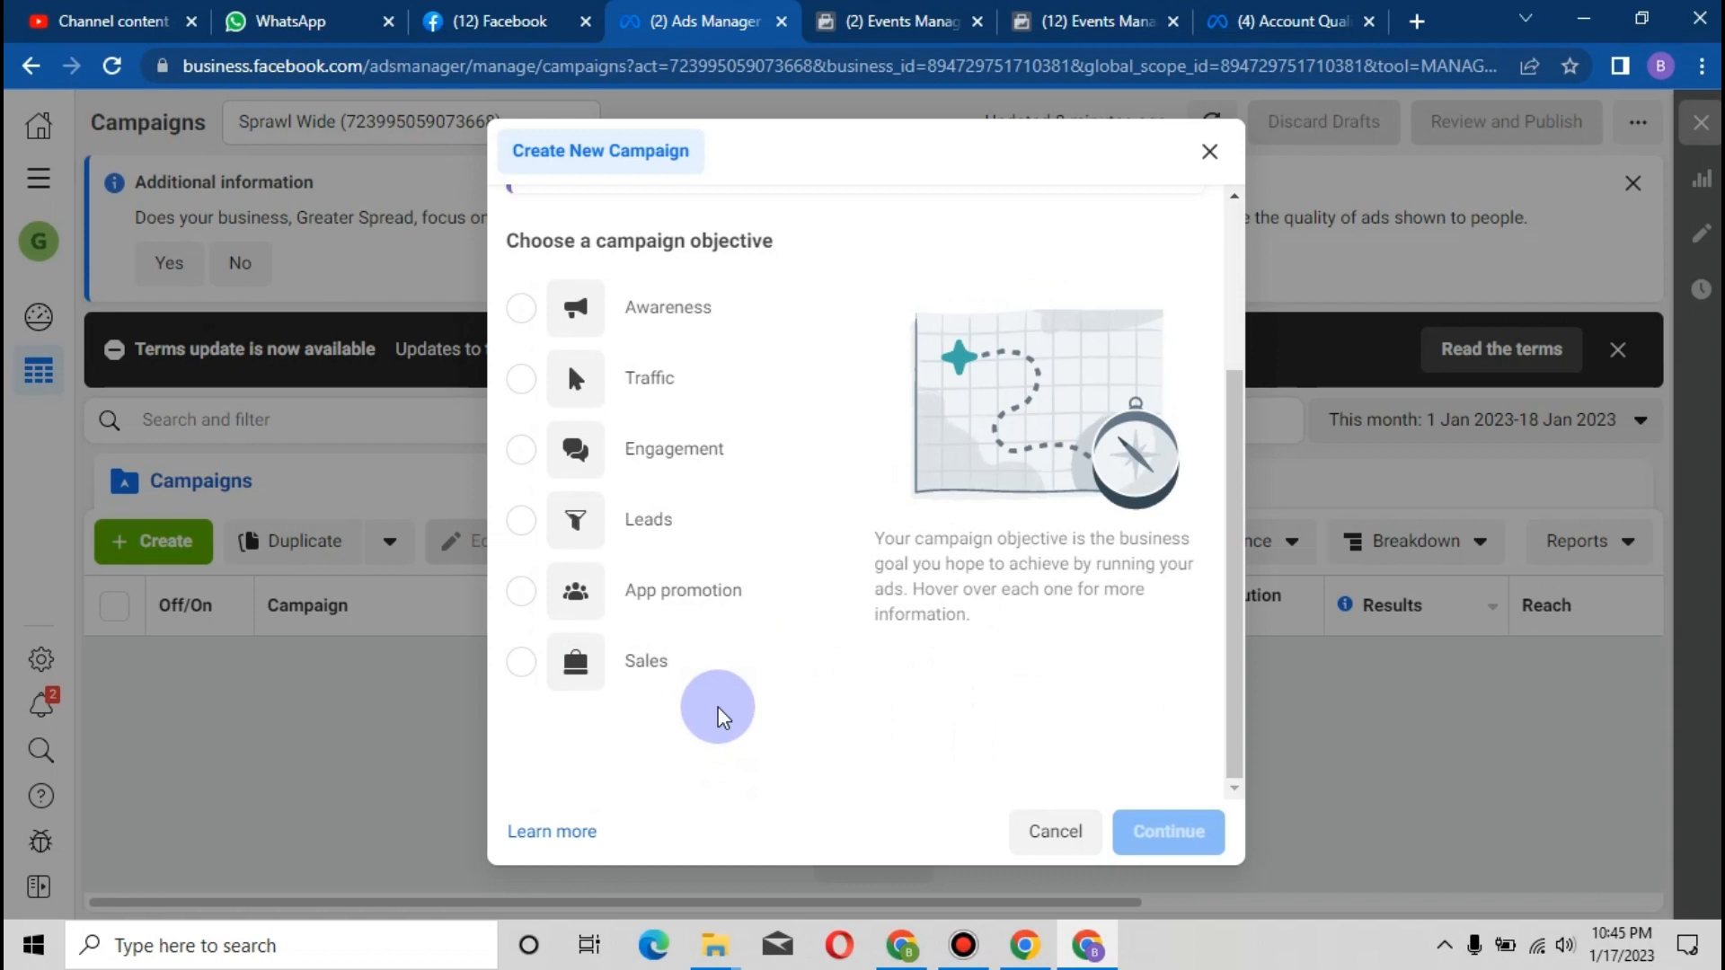
mouse_move(687, 680)
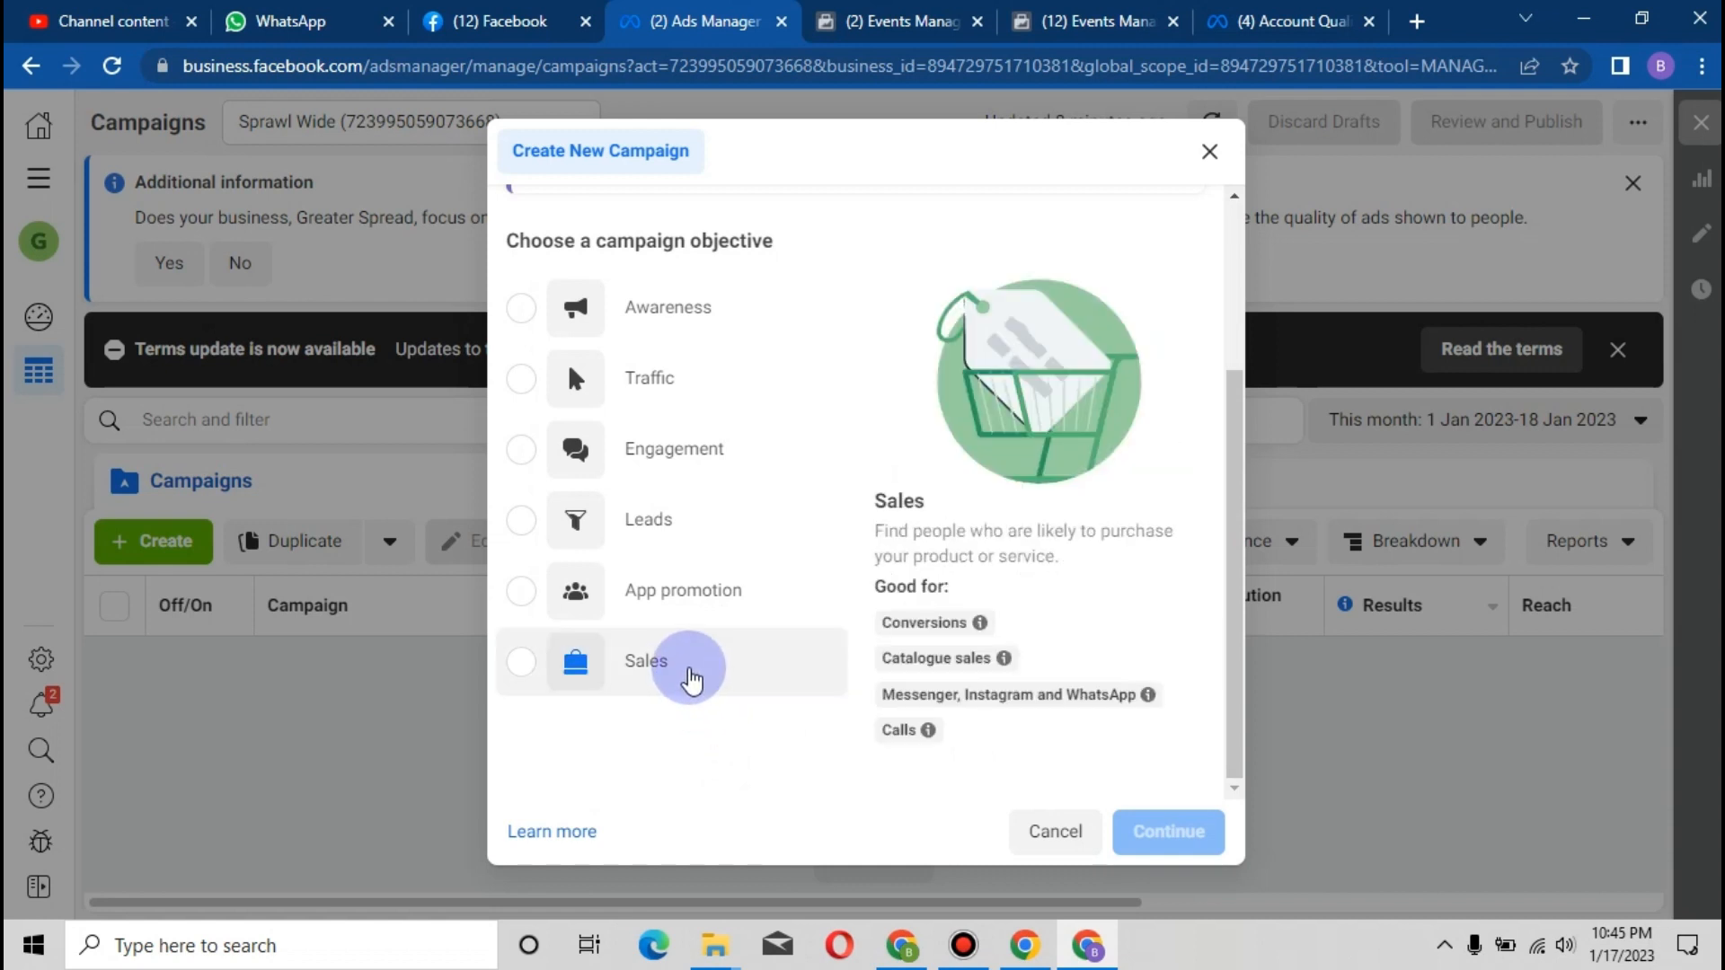
left_click(690, 680)
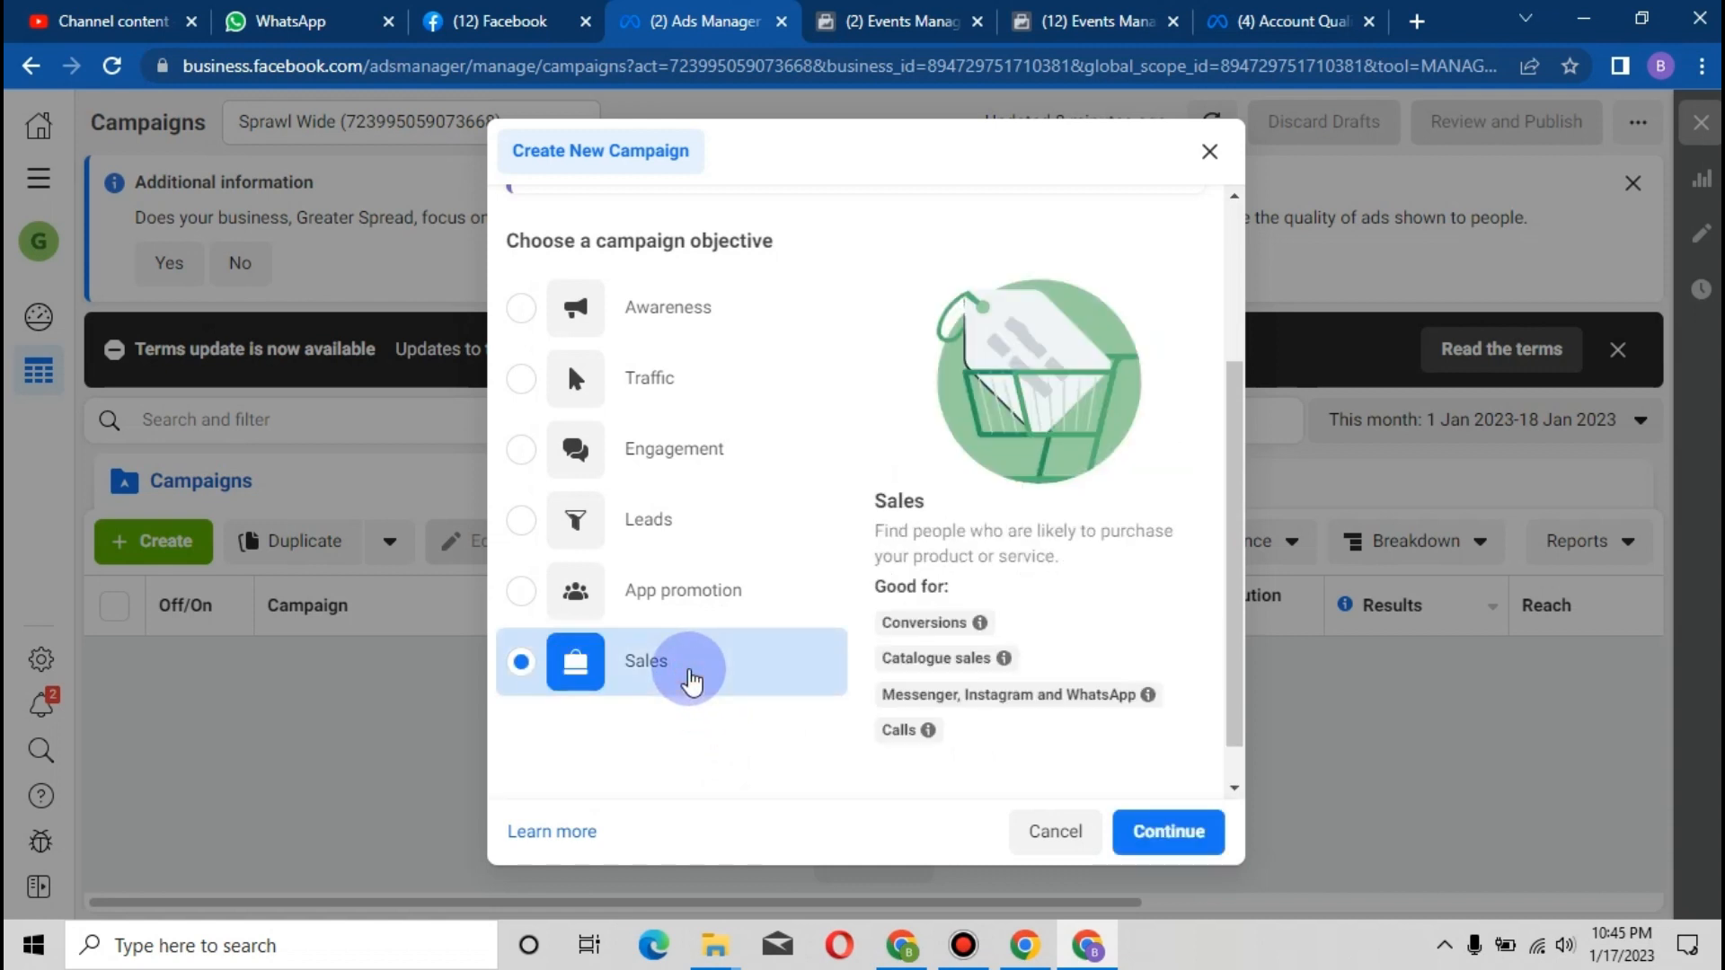
left_click(1175, 837)
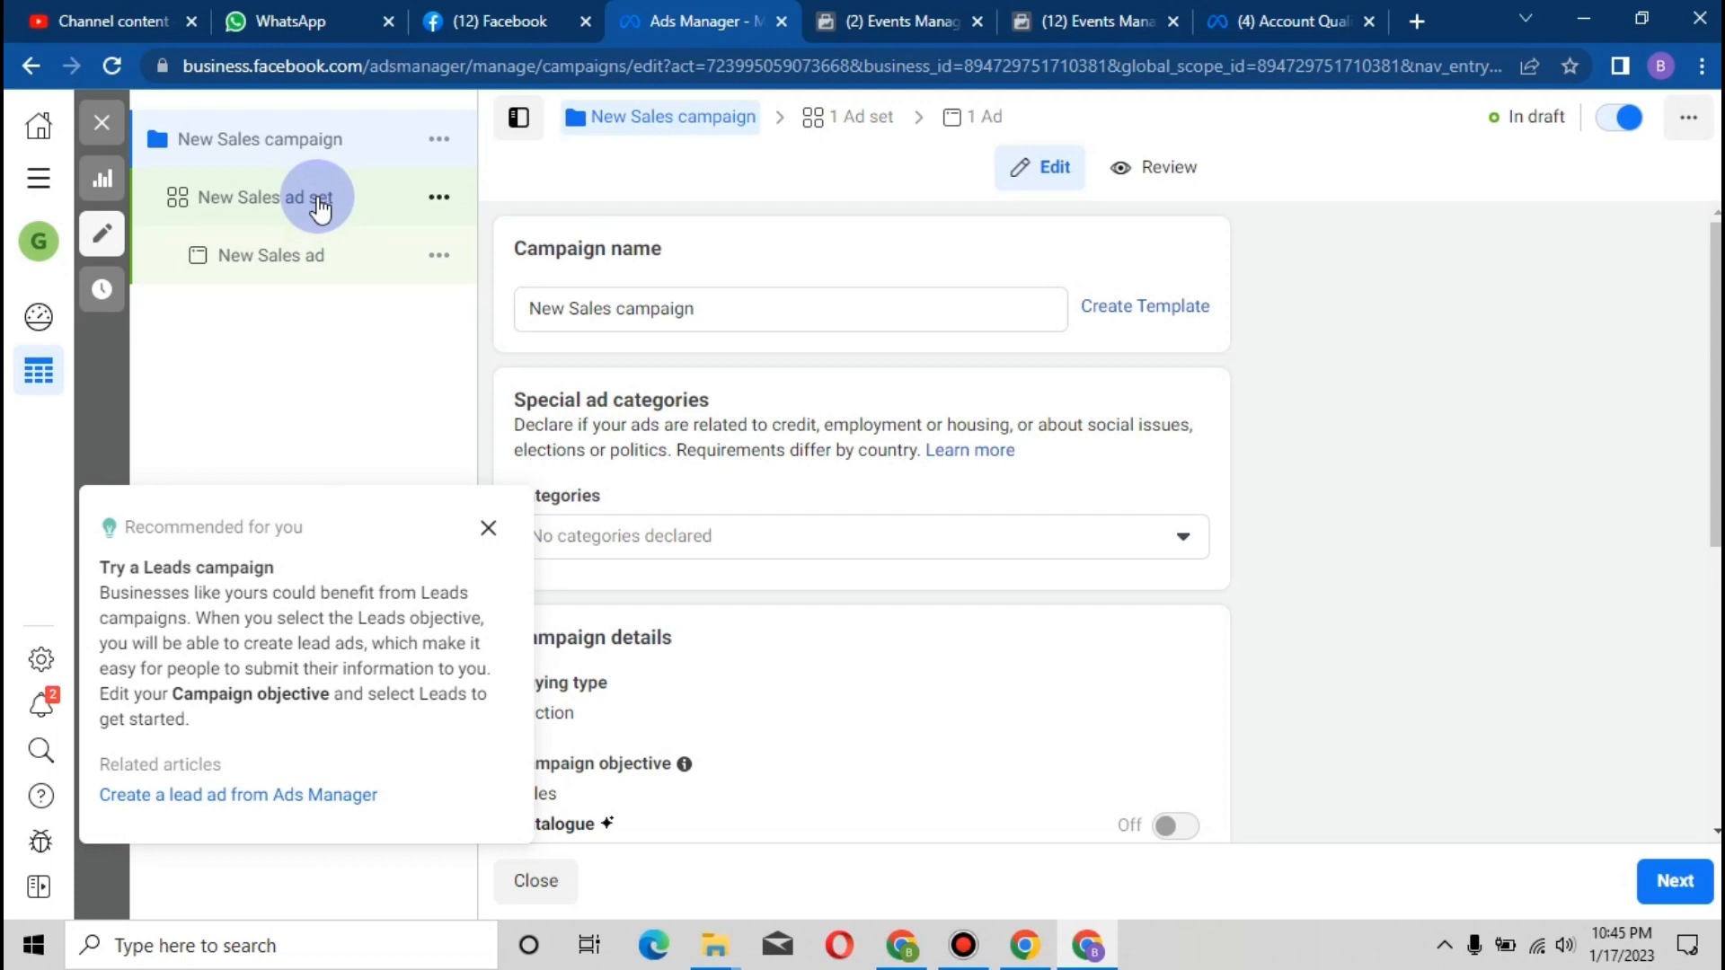
Open the New Sales ad set and go to the Meta pixel section of its conversion settings
left_click(319, 207)
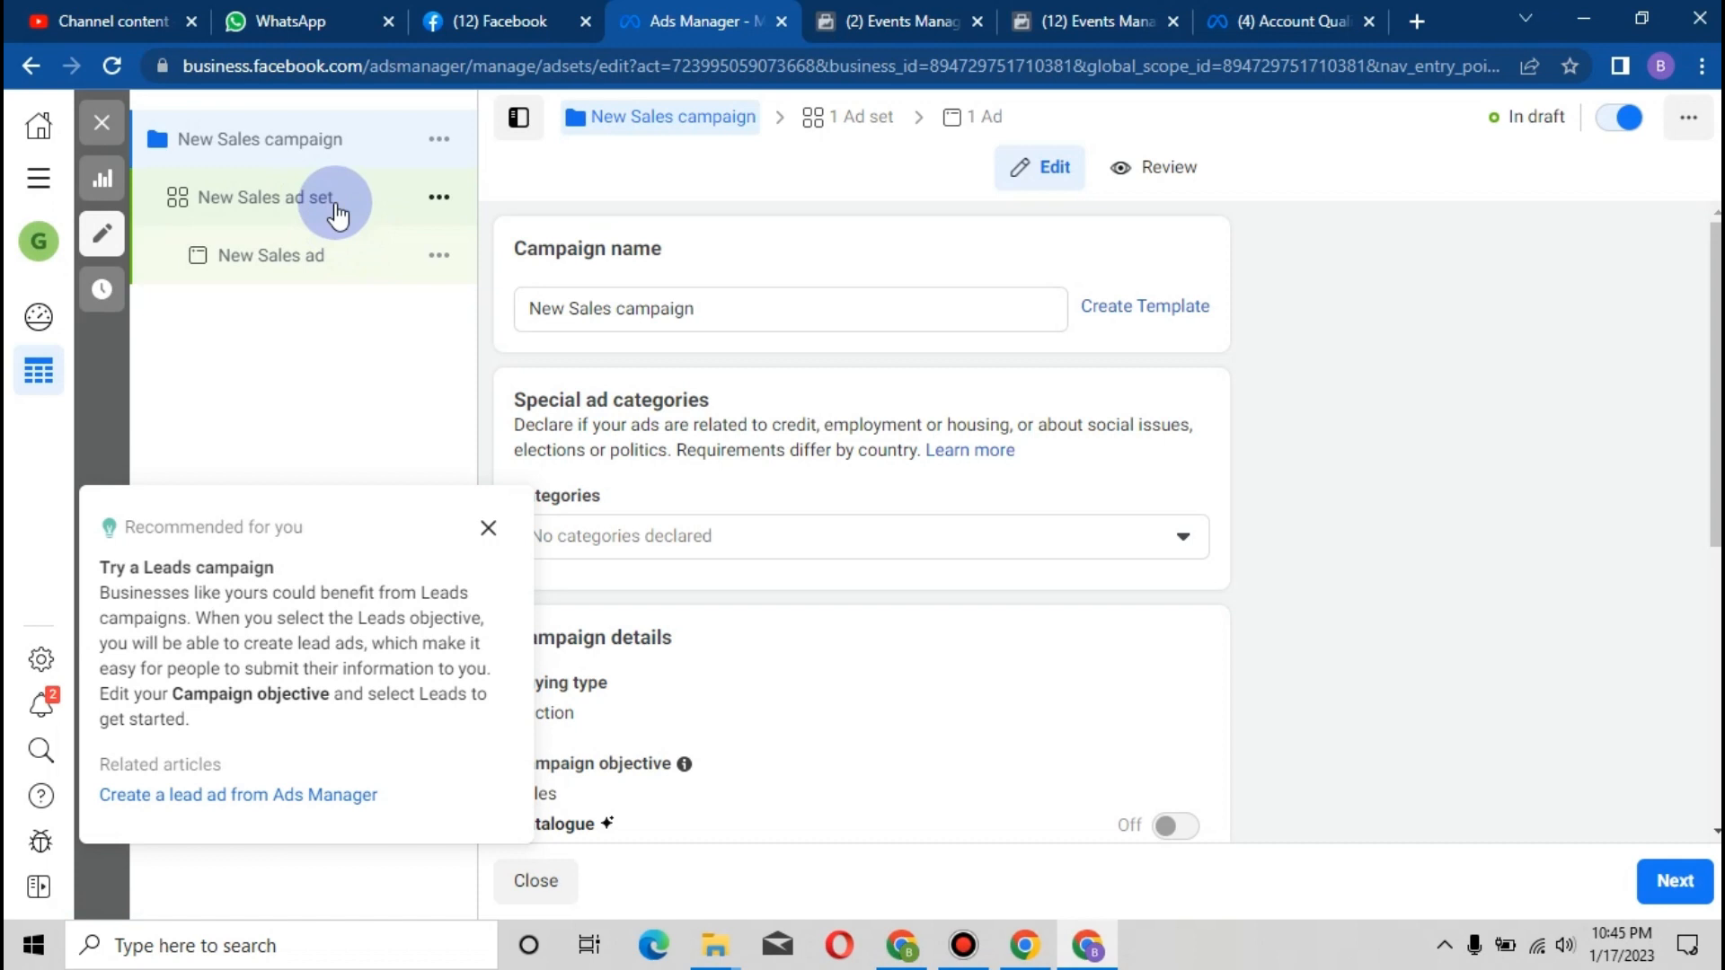
left_click(337, 214)
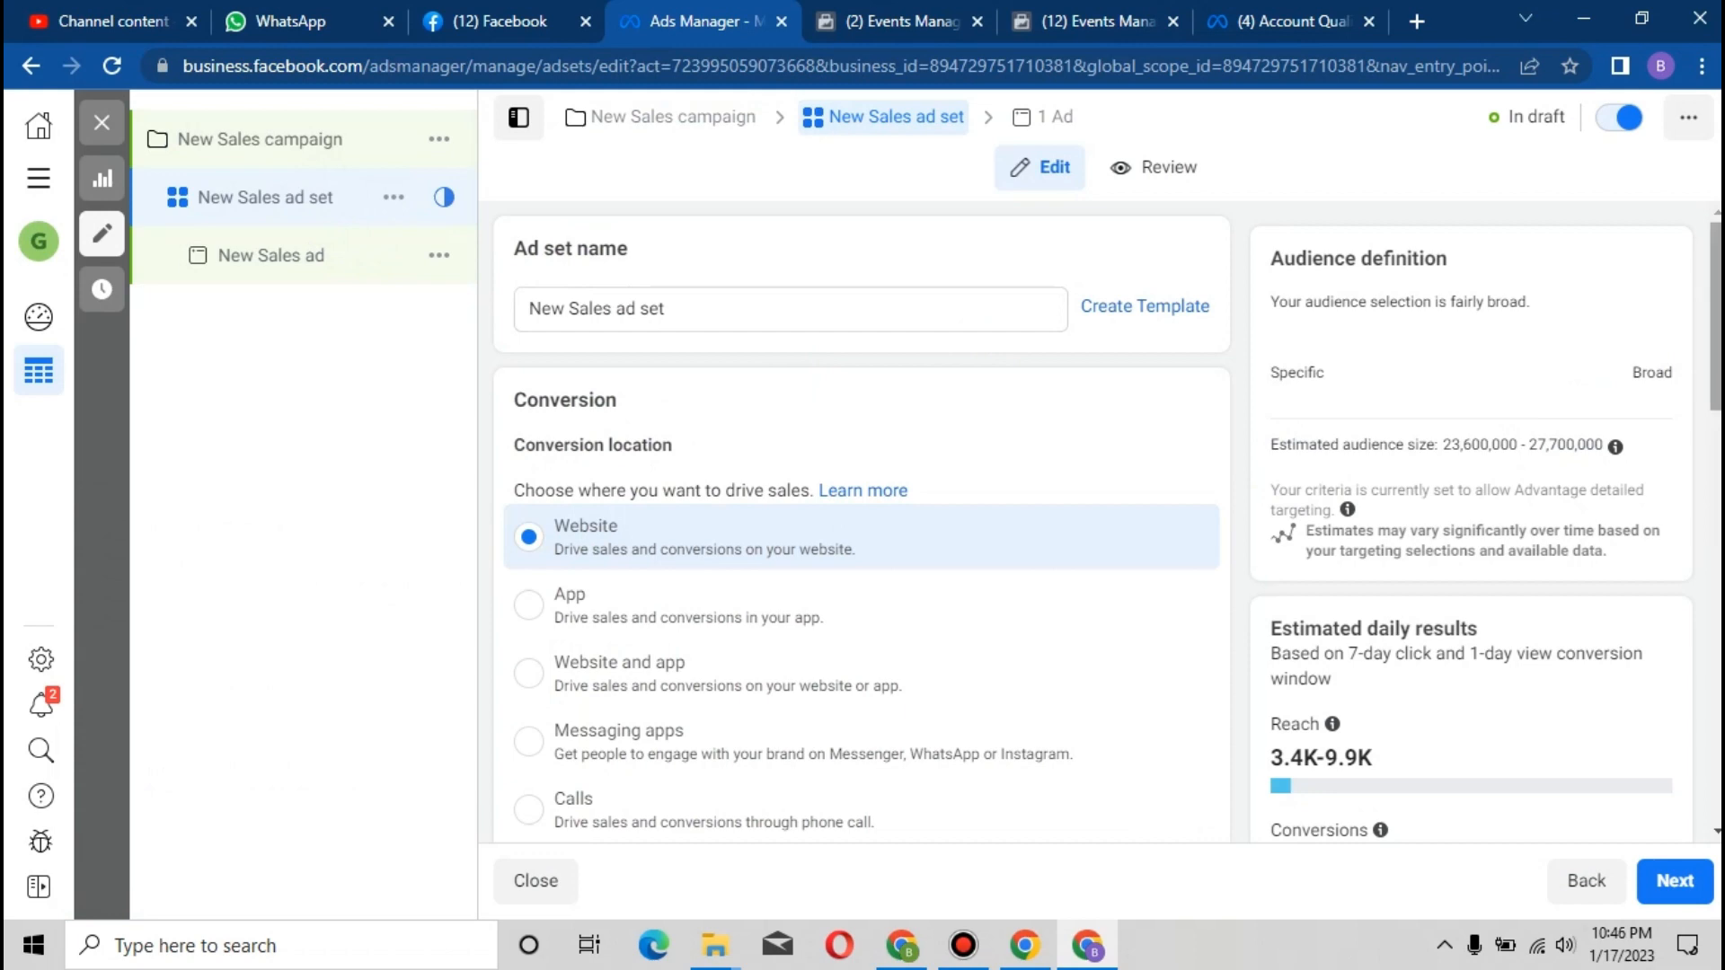
scroll(861, 521, "down", 2)
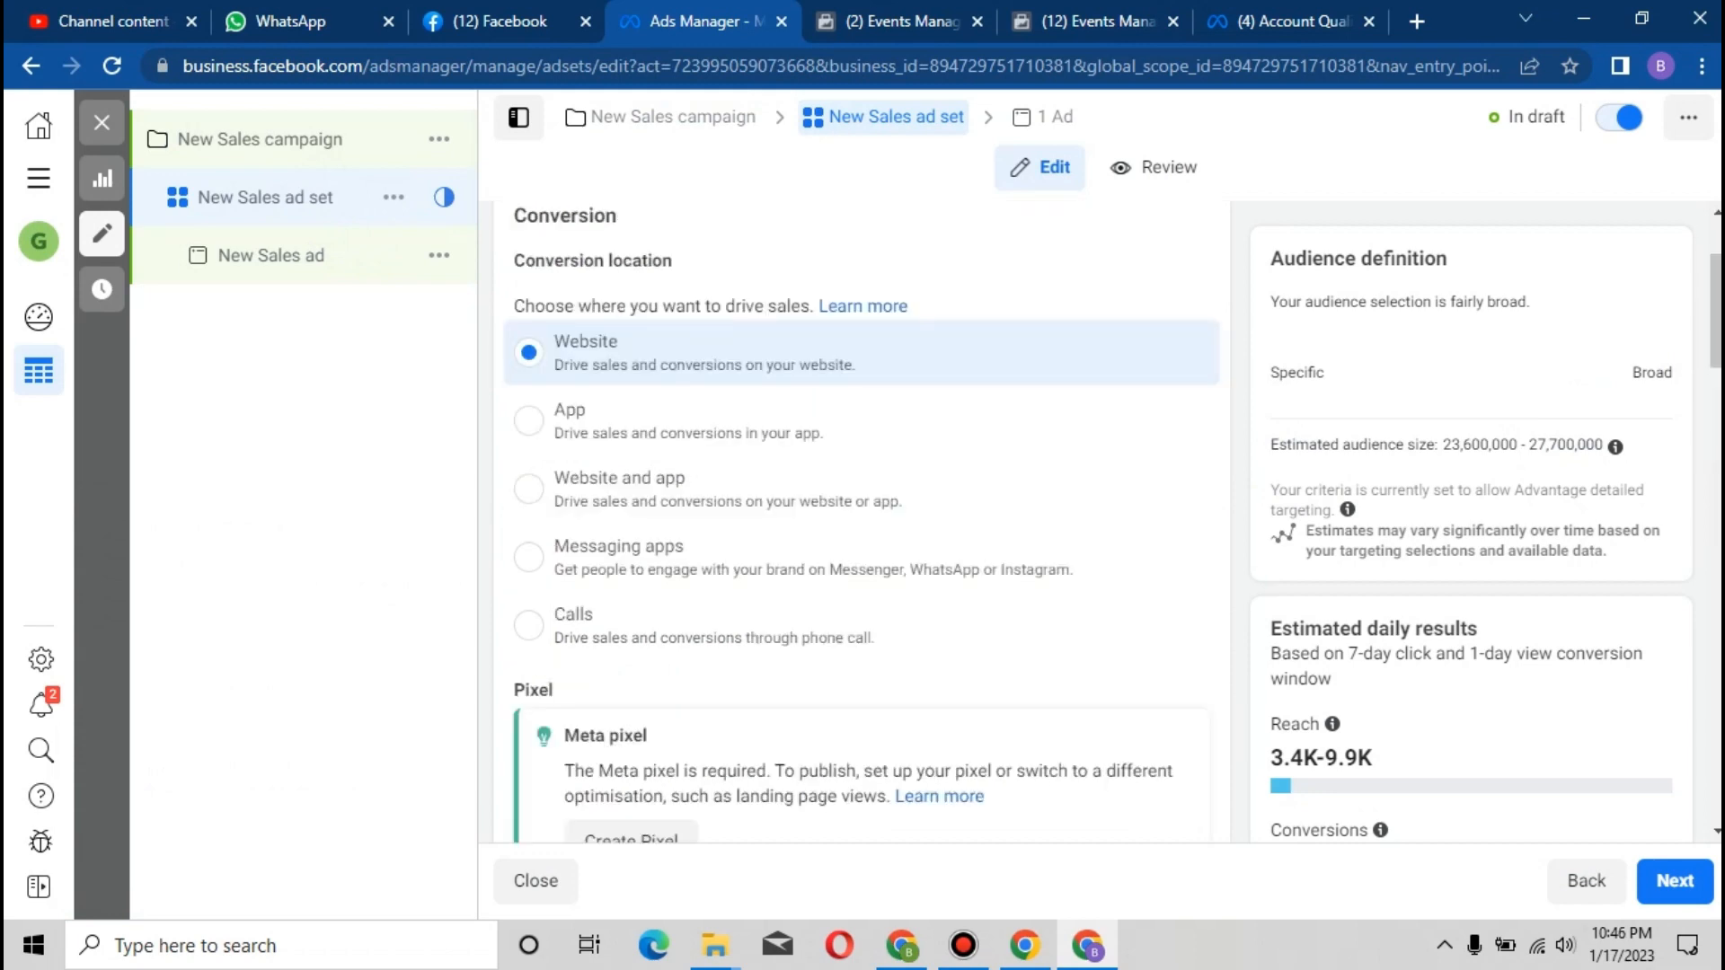
scroll(861, 521, "down", 6)
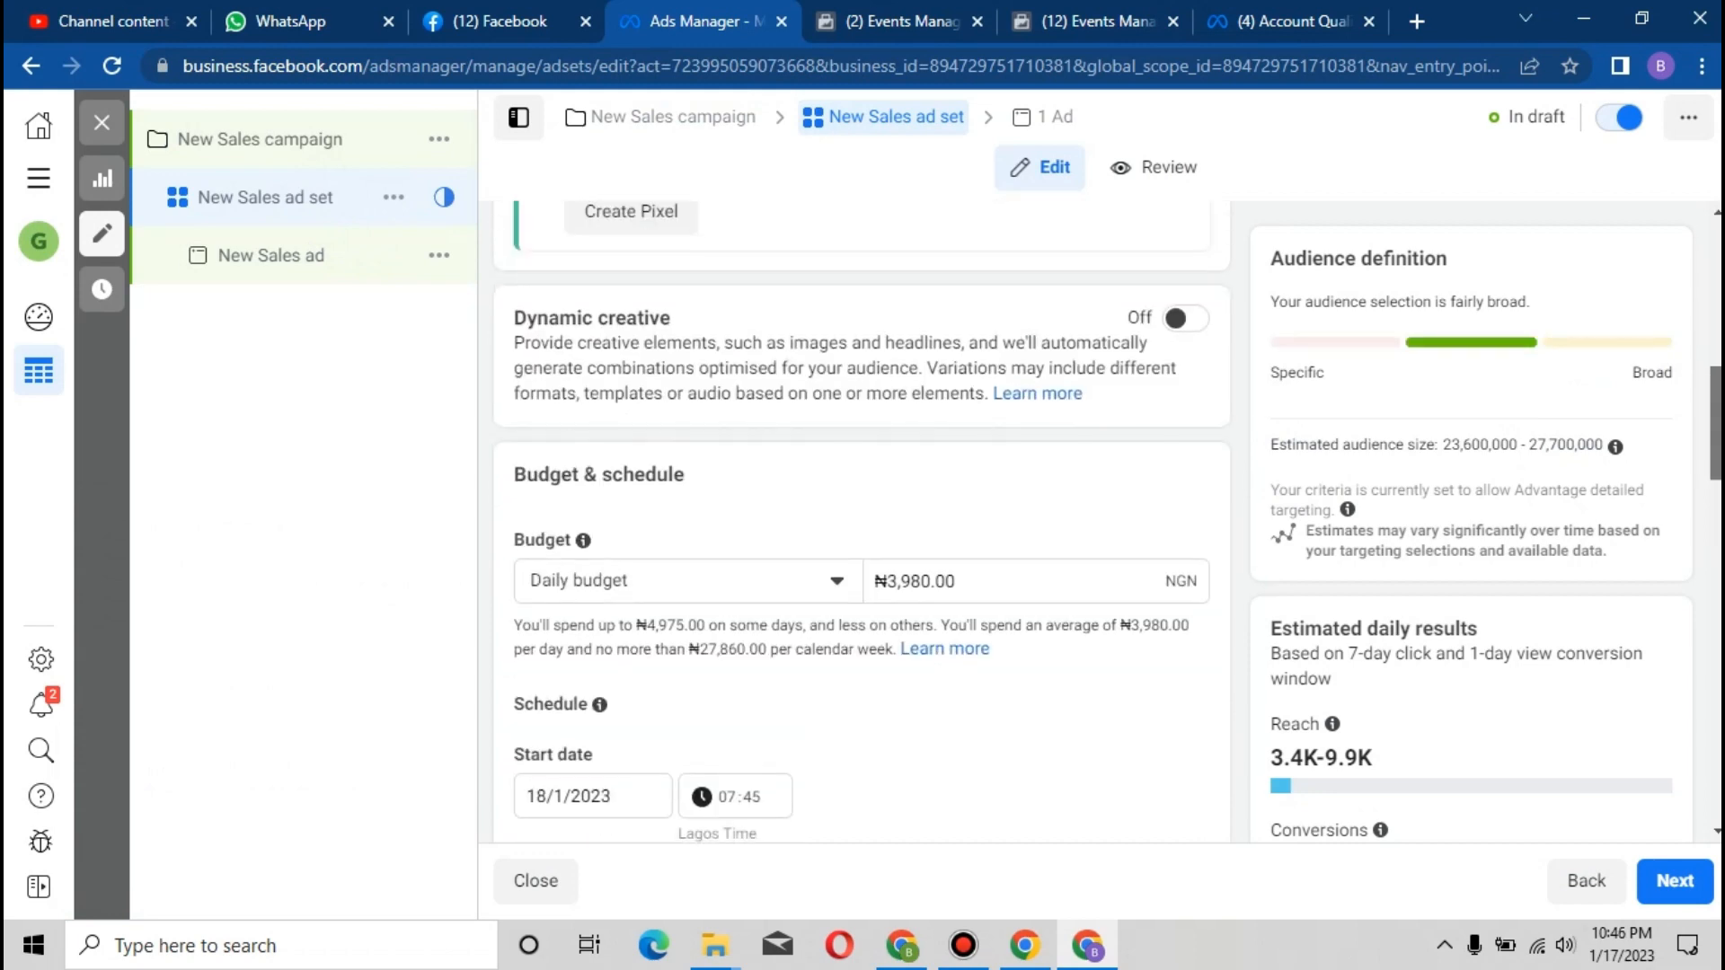
scroll(861, 522, "right", 1)
scroll(860, 521, "up", 2)
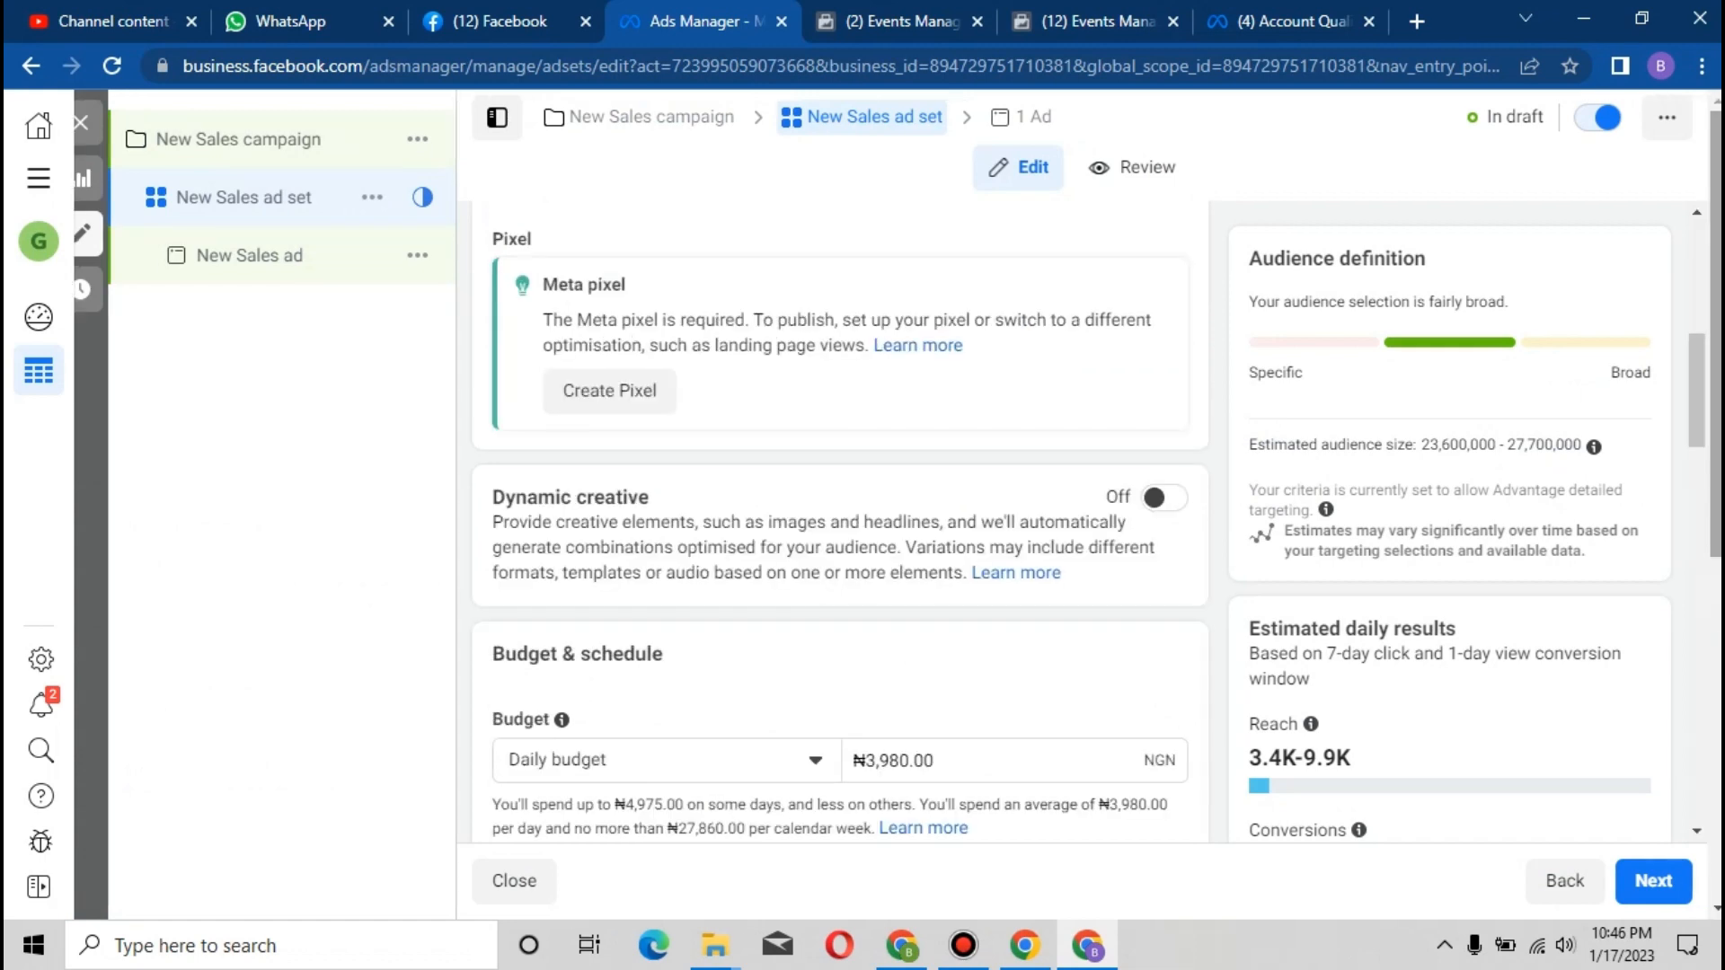
left_click_drag(1695, 359, 1694, 332)
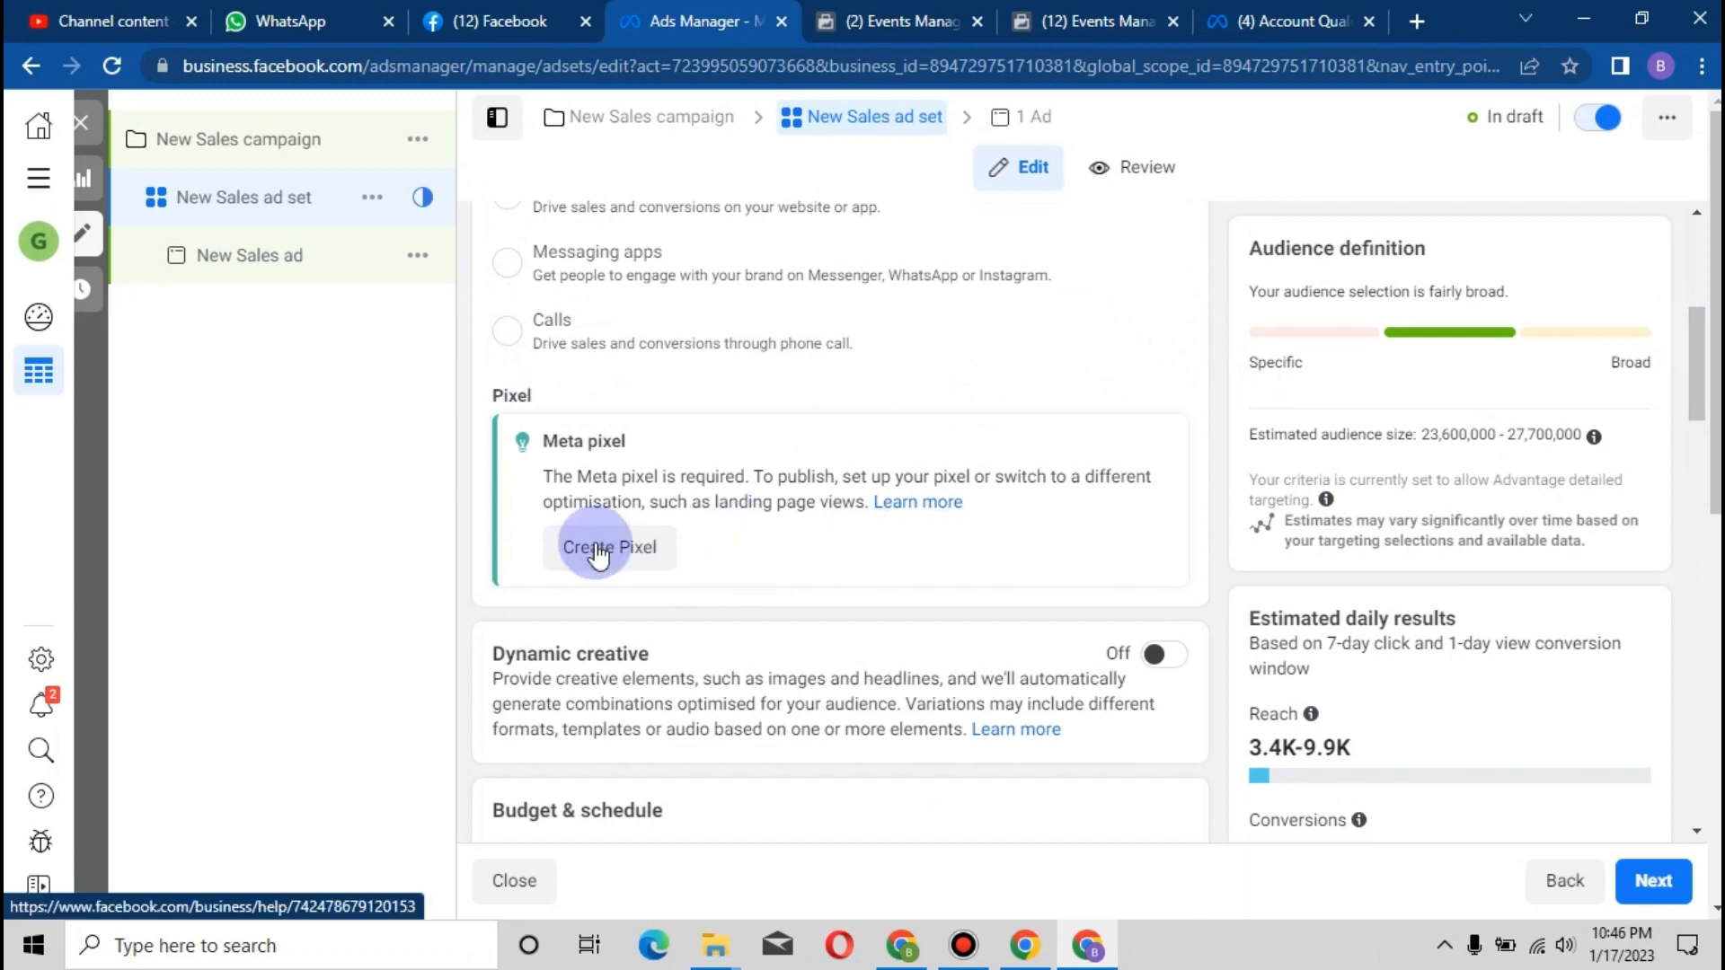
Create a Meta pixel named High from the ad set's Pixel section
left_click(658, 564)
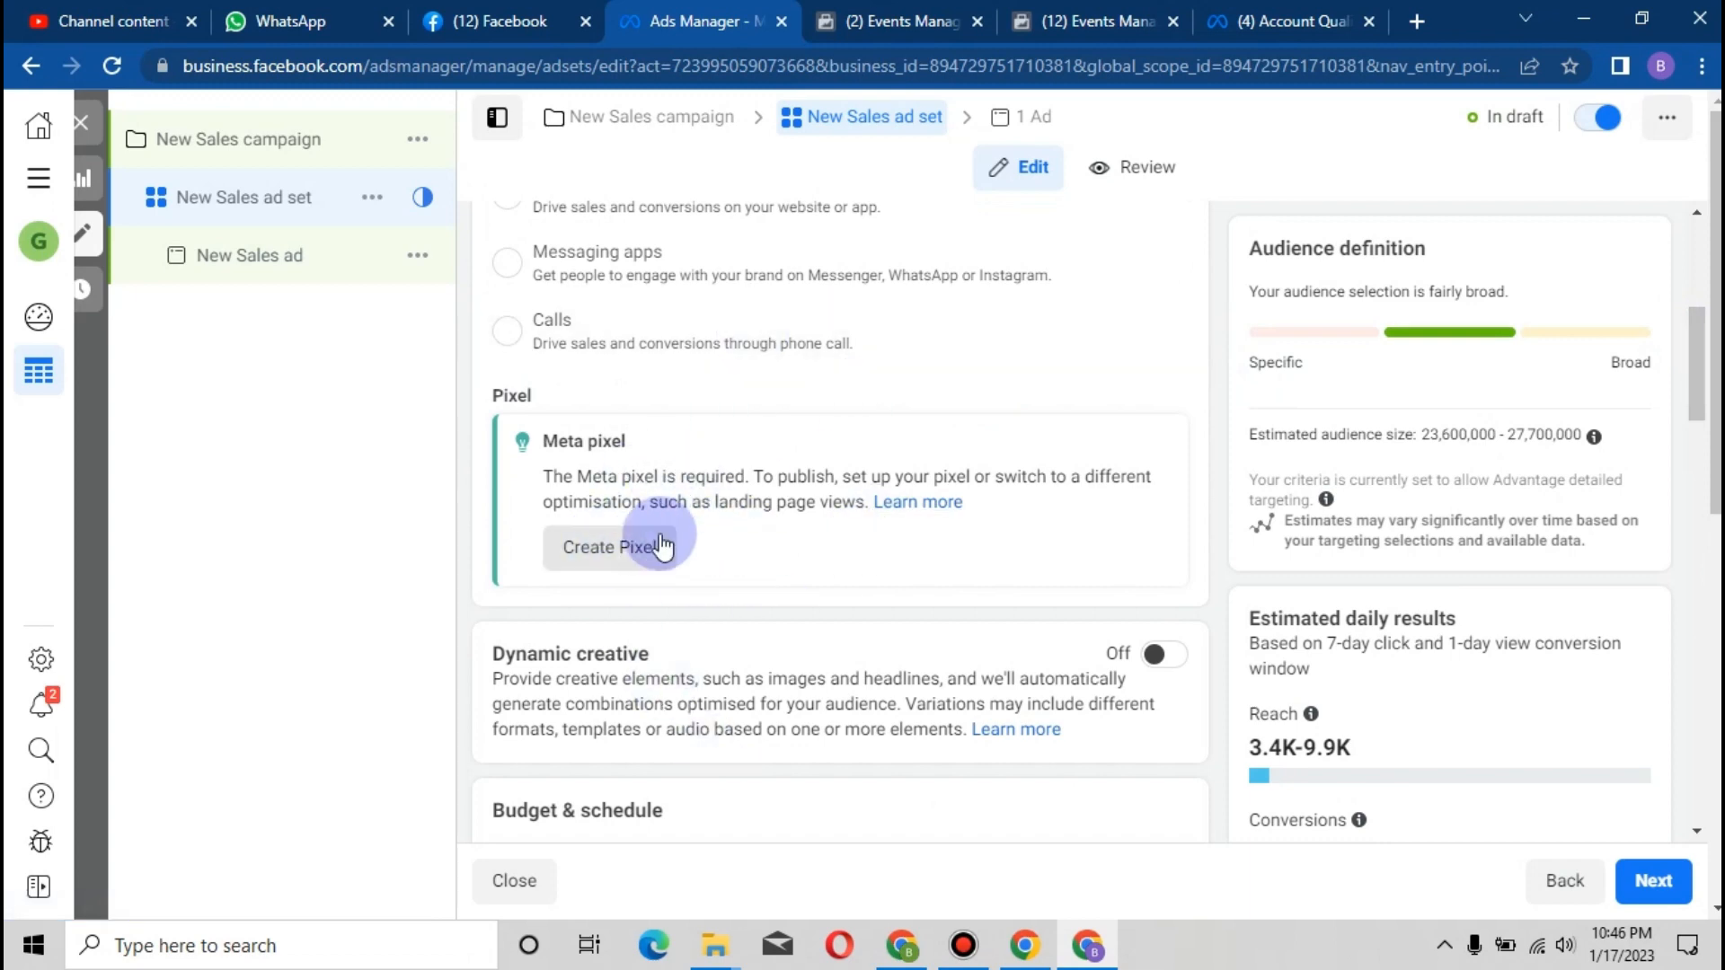
left_click(639, 550)
left_click(902, 2)
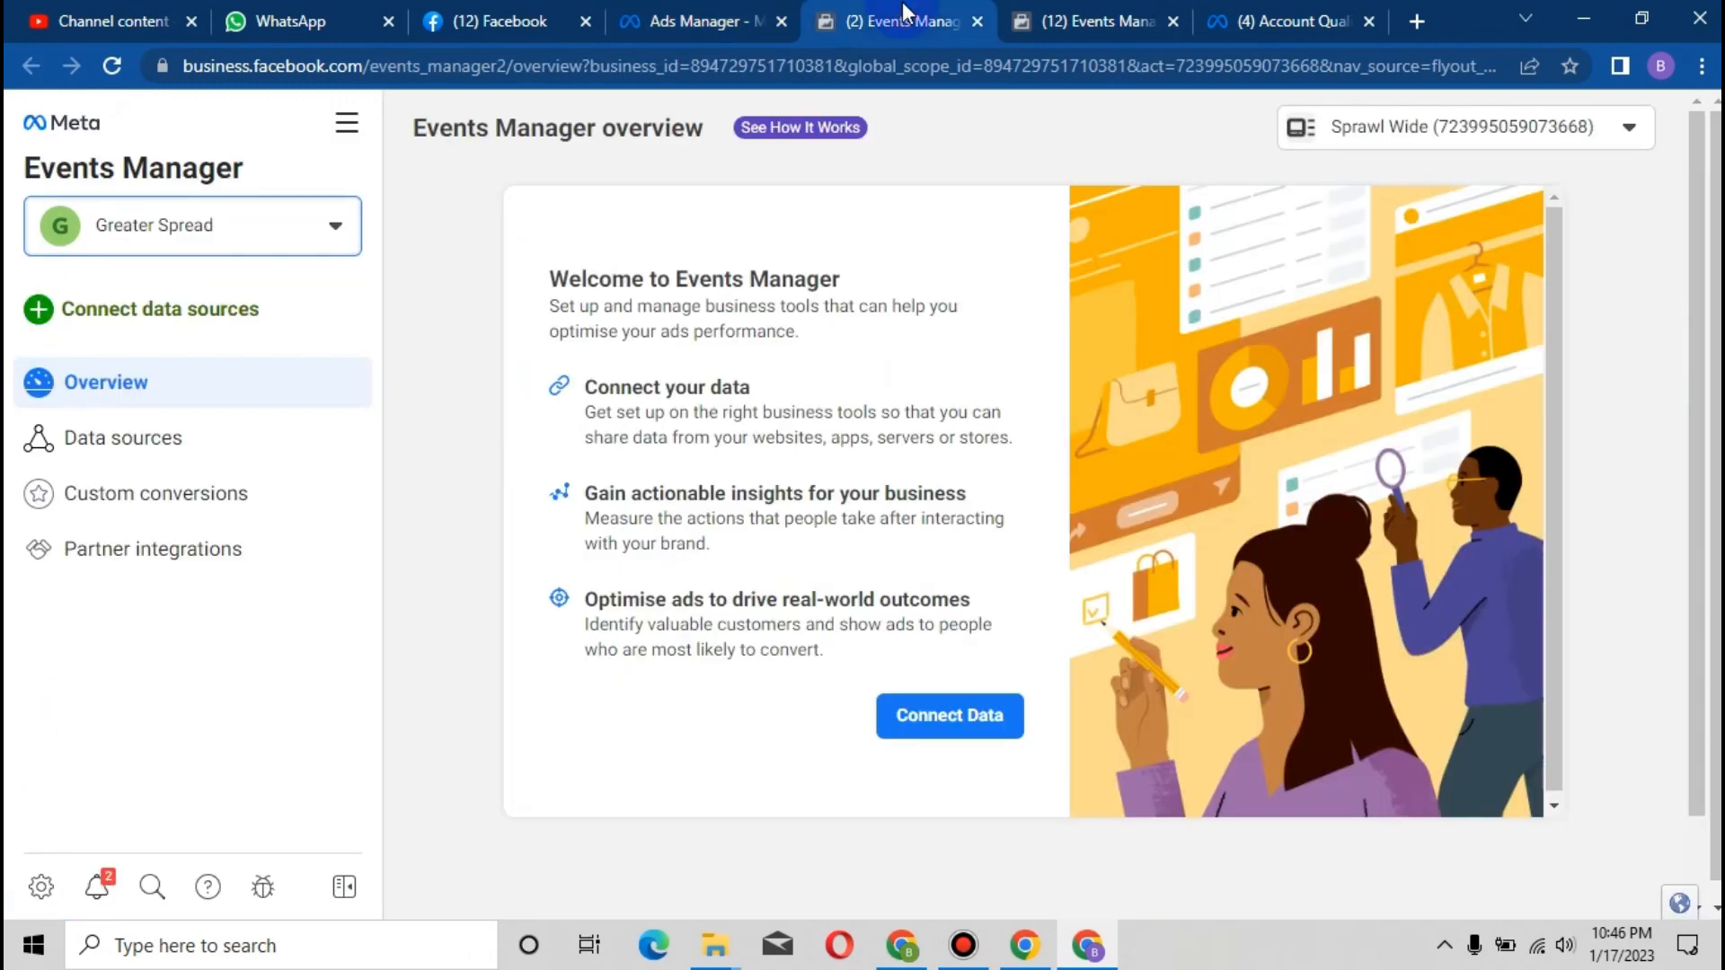
left_click(714, 20)
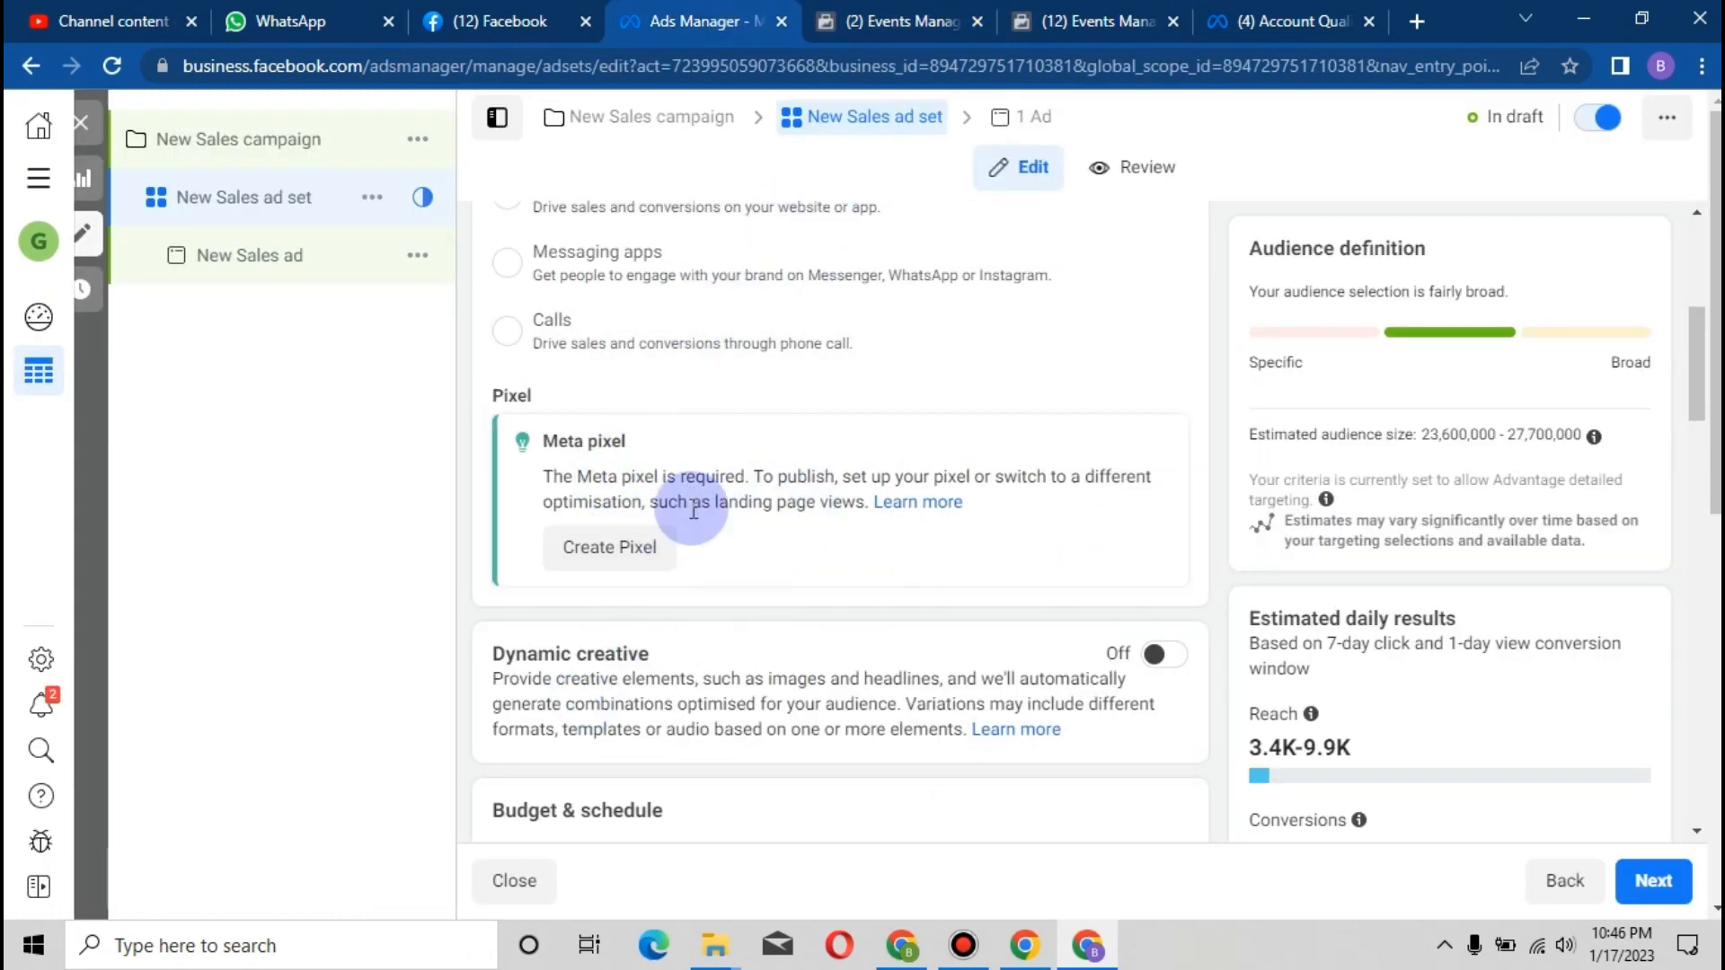
left_click(622, 550)
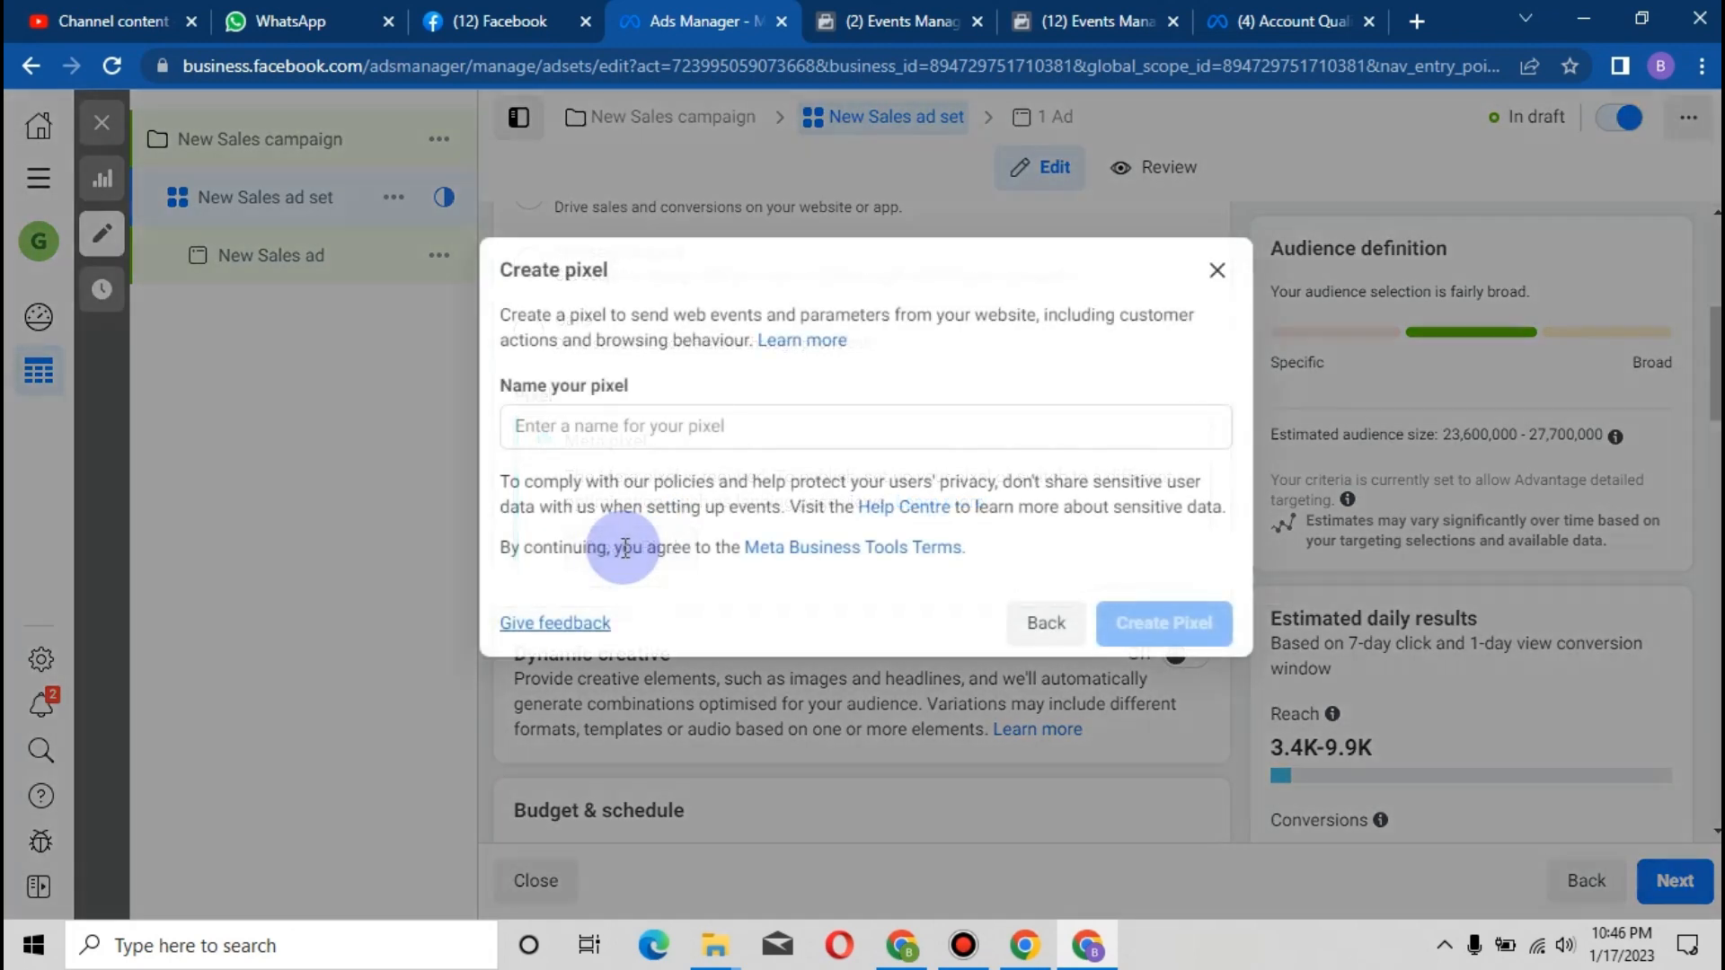
left_click(748, 433)
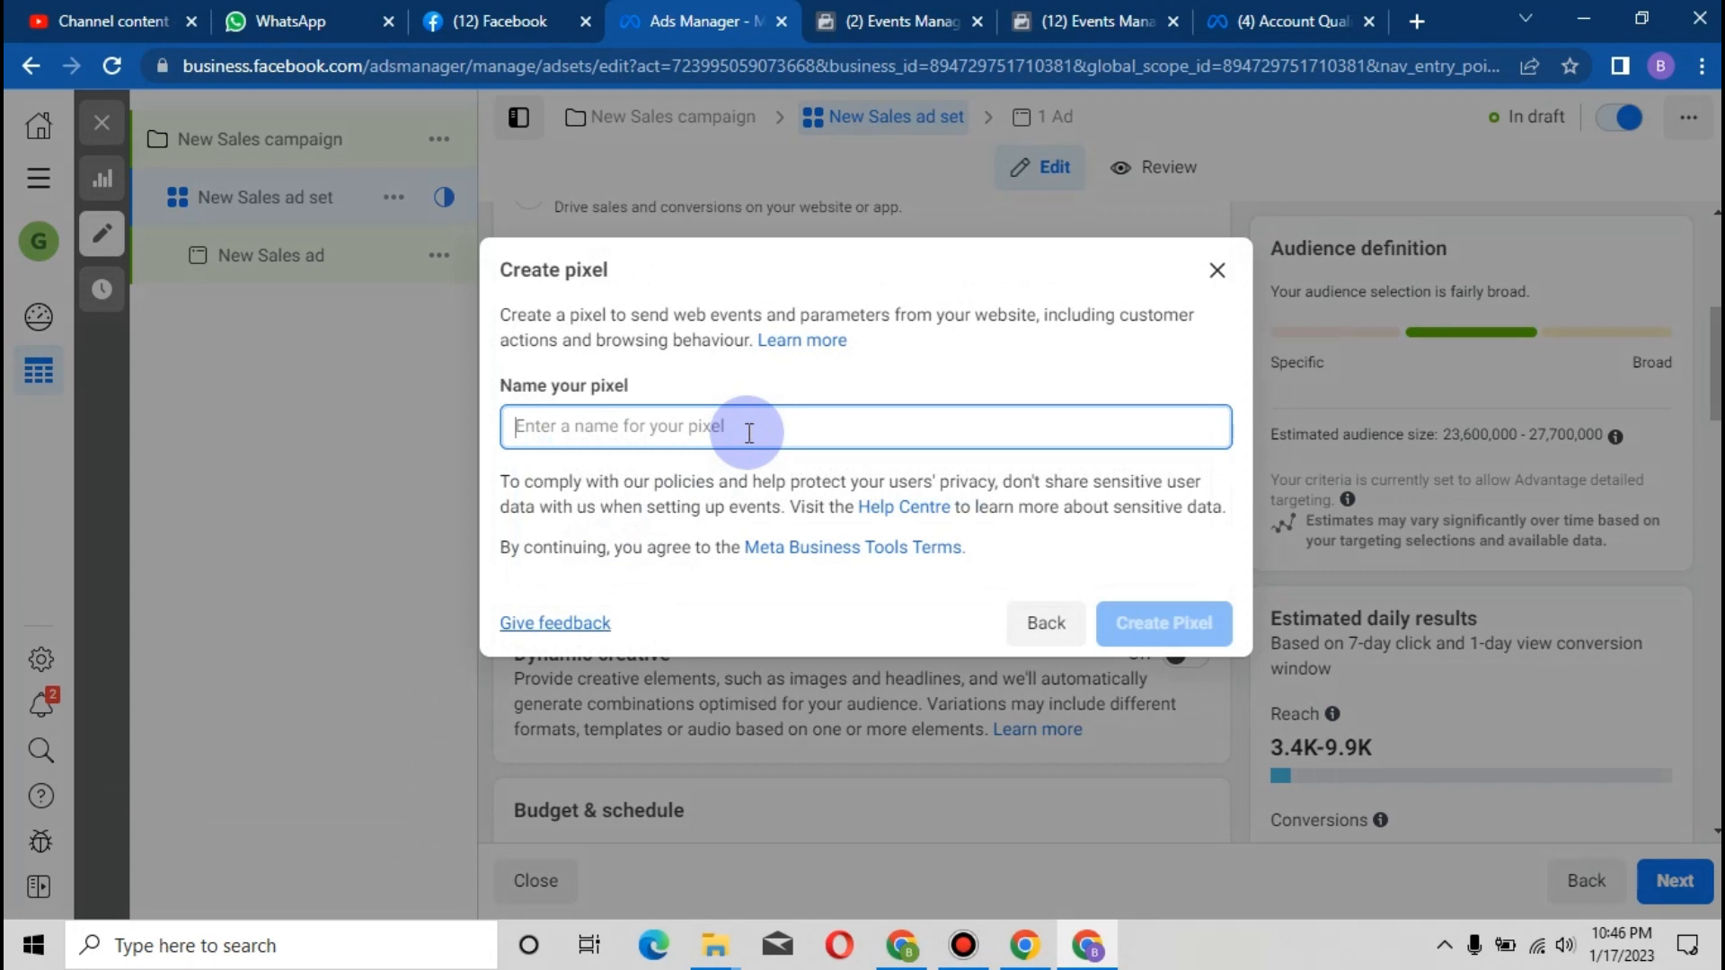
type("High")
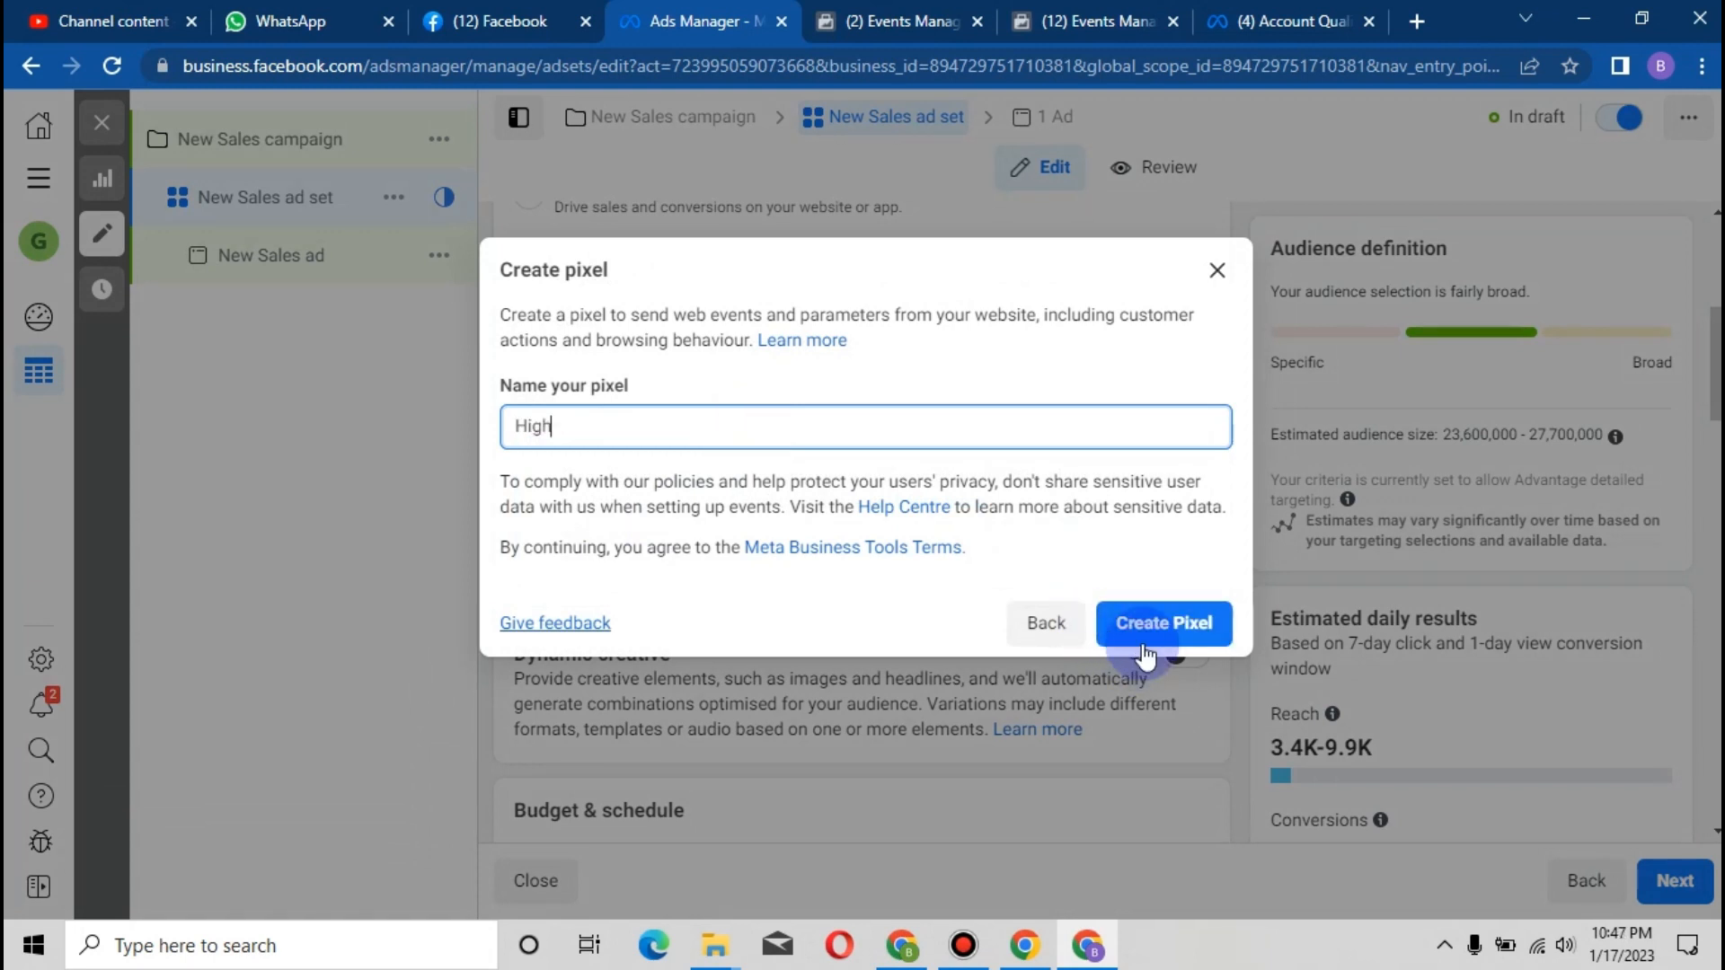
left_click(1173, 622)
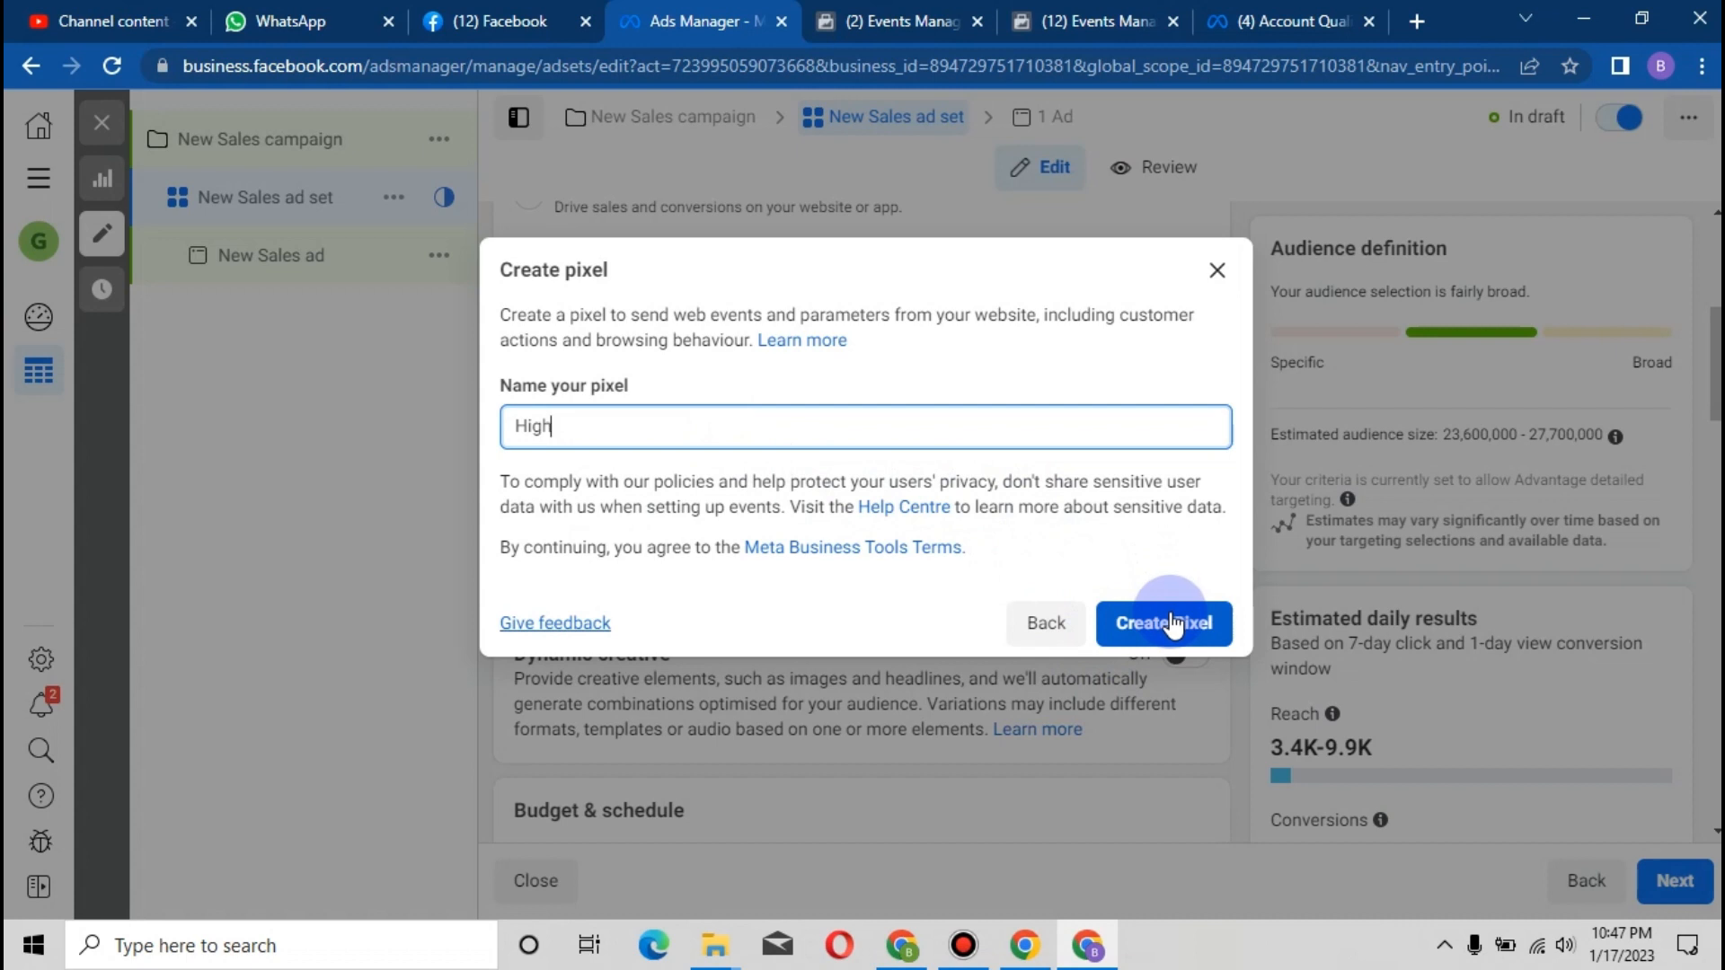
left_click(1171, 621)
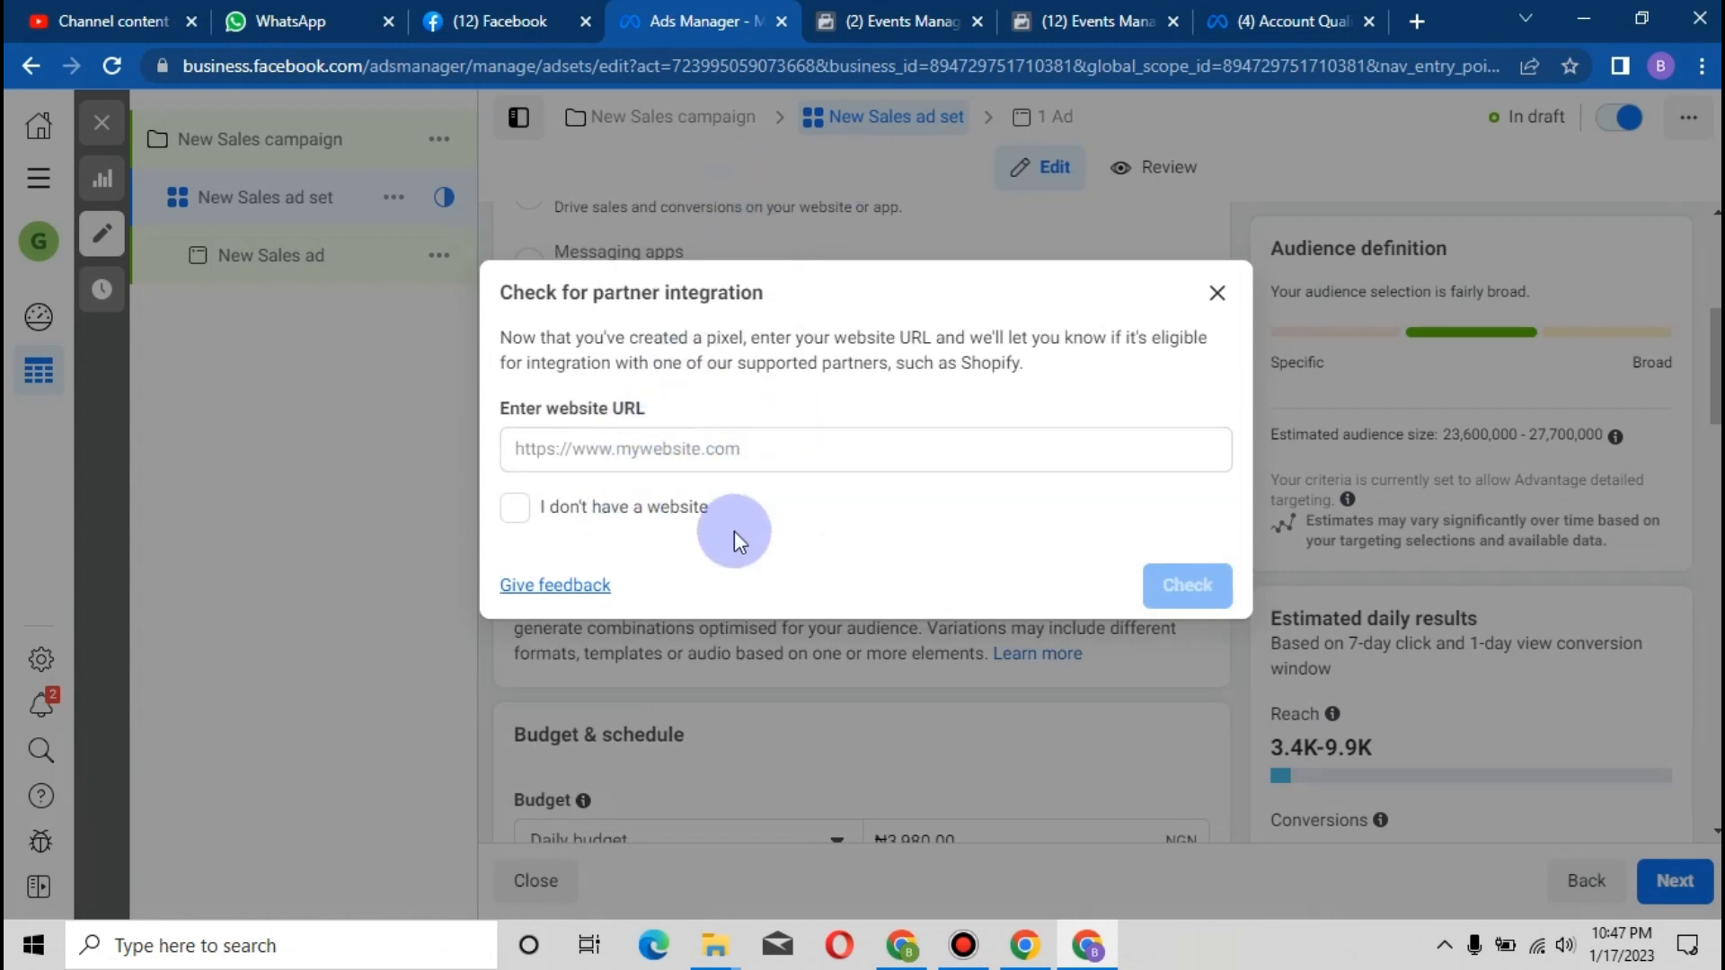
View the Events Manager overview again and return to the website URL entry of the partner integration check
left_click(597, 449)
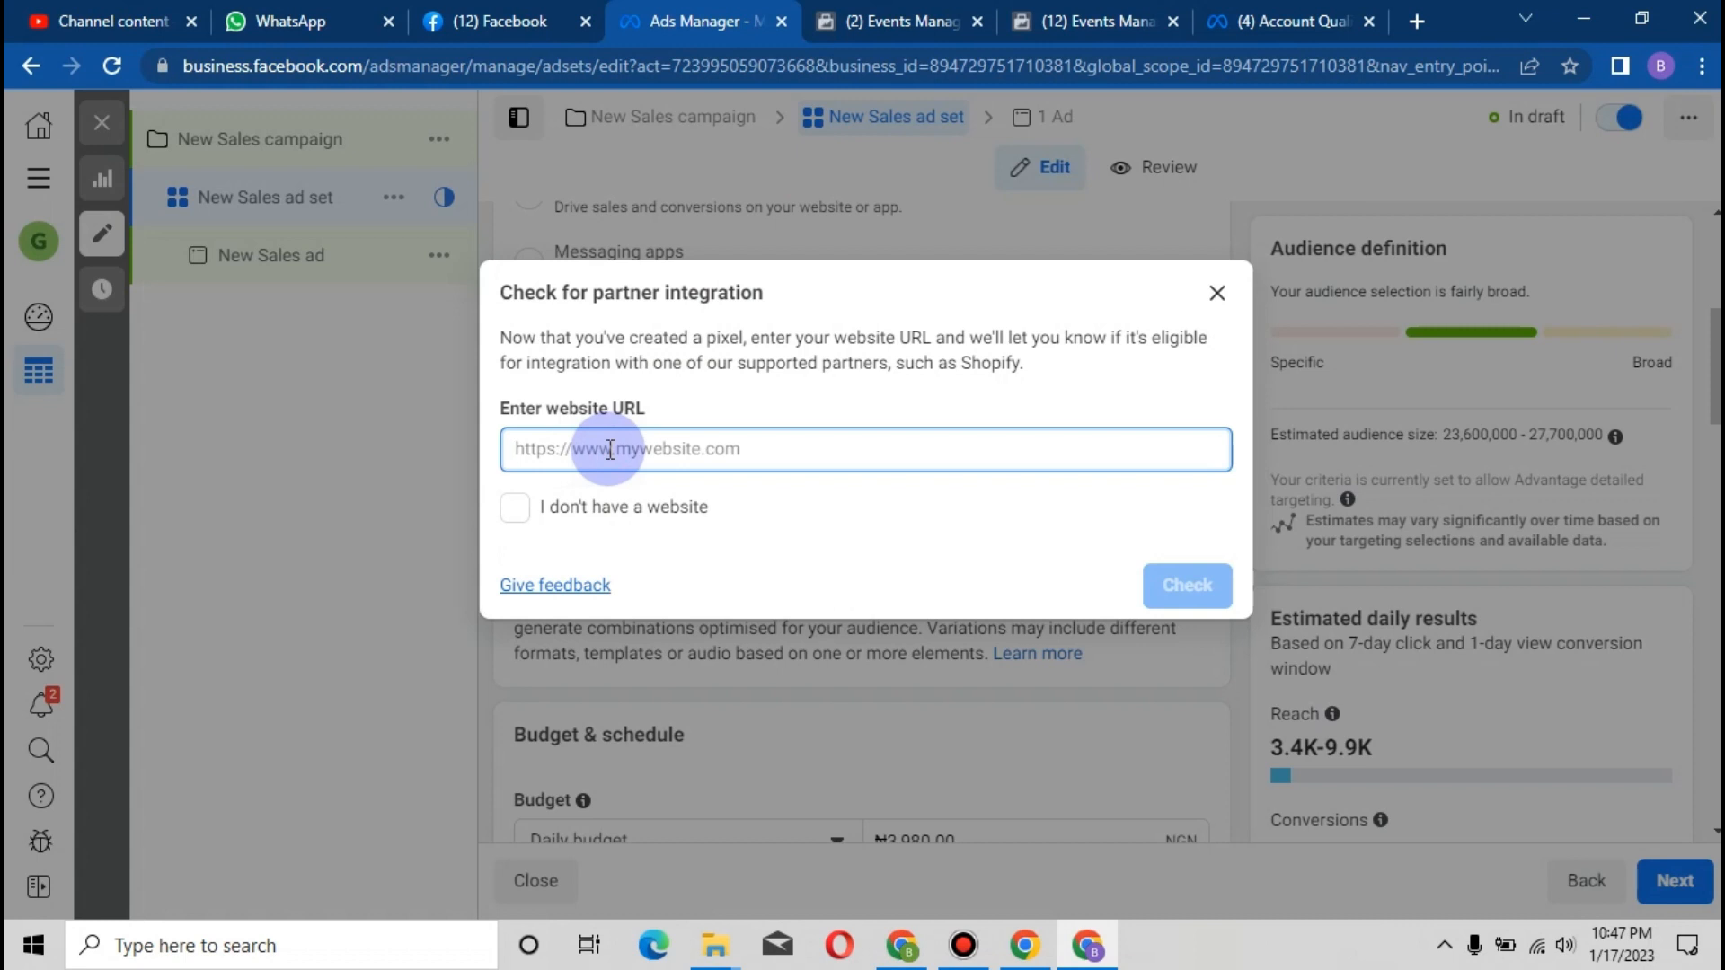
left_click(886, 20)
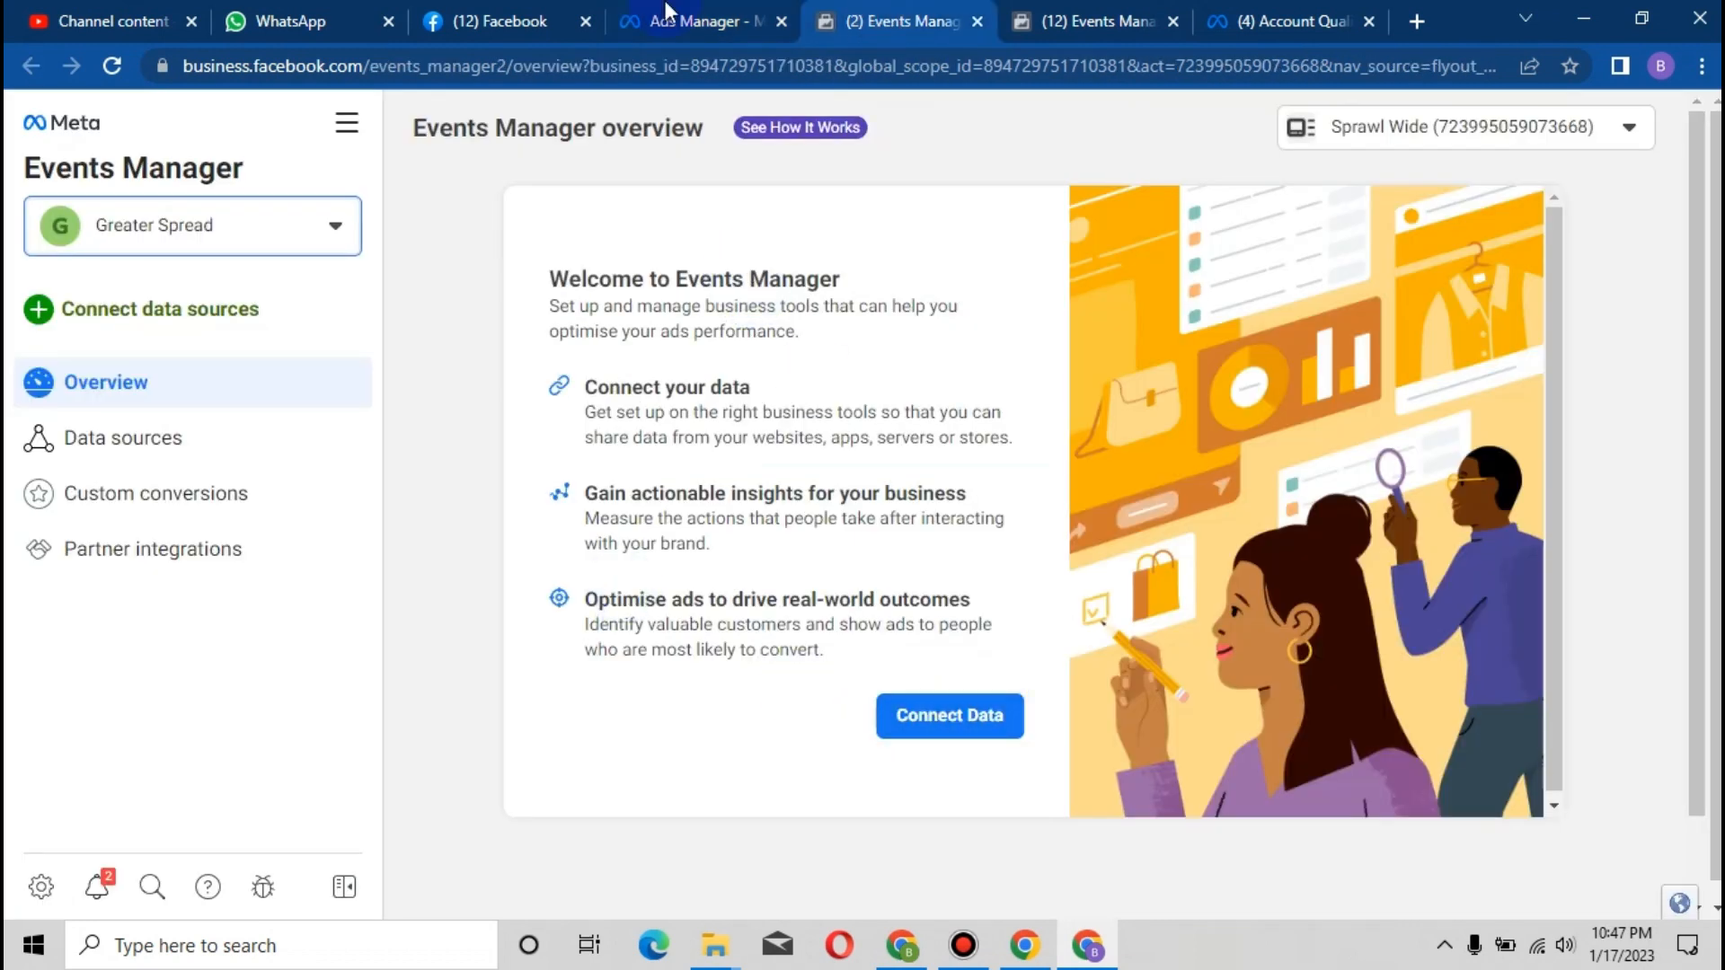
left_click(683, 20)
left_click(915, 13)
left_click(697, 11)
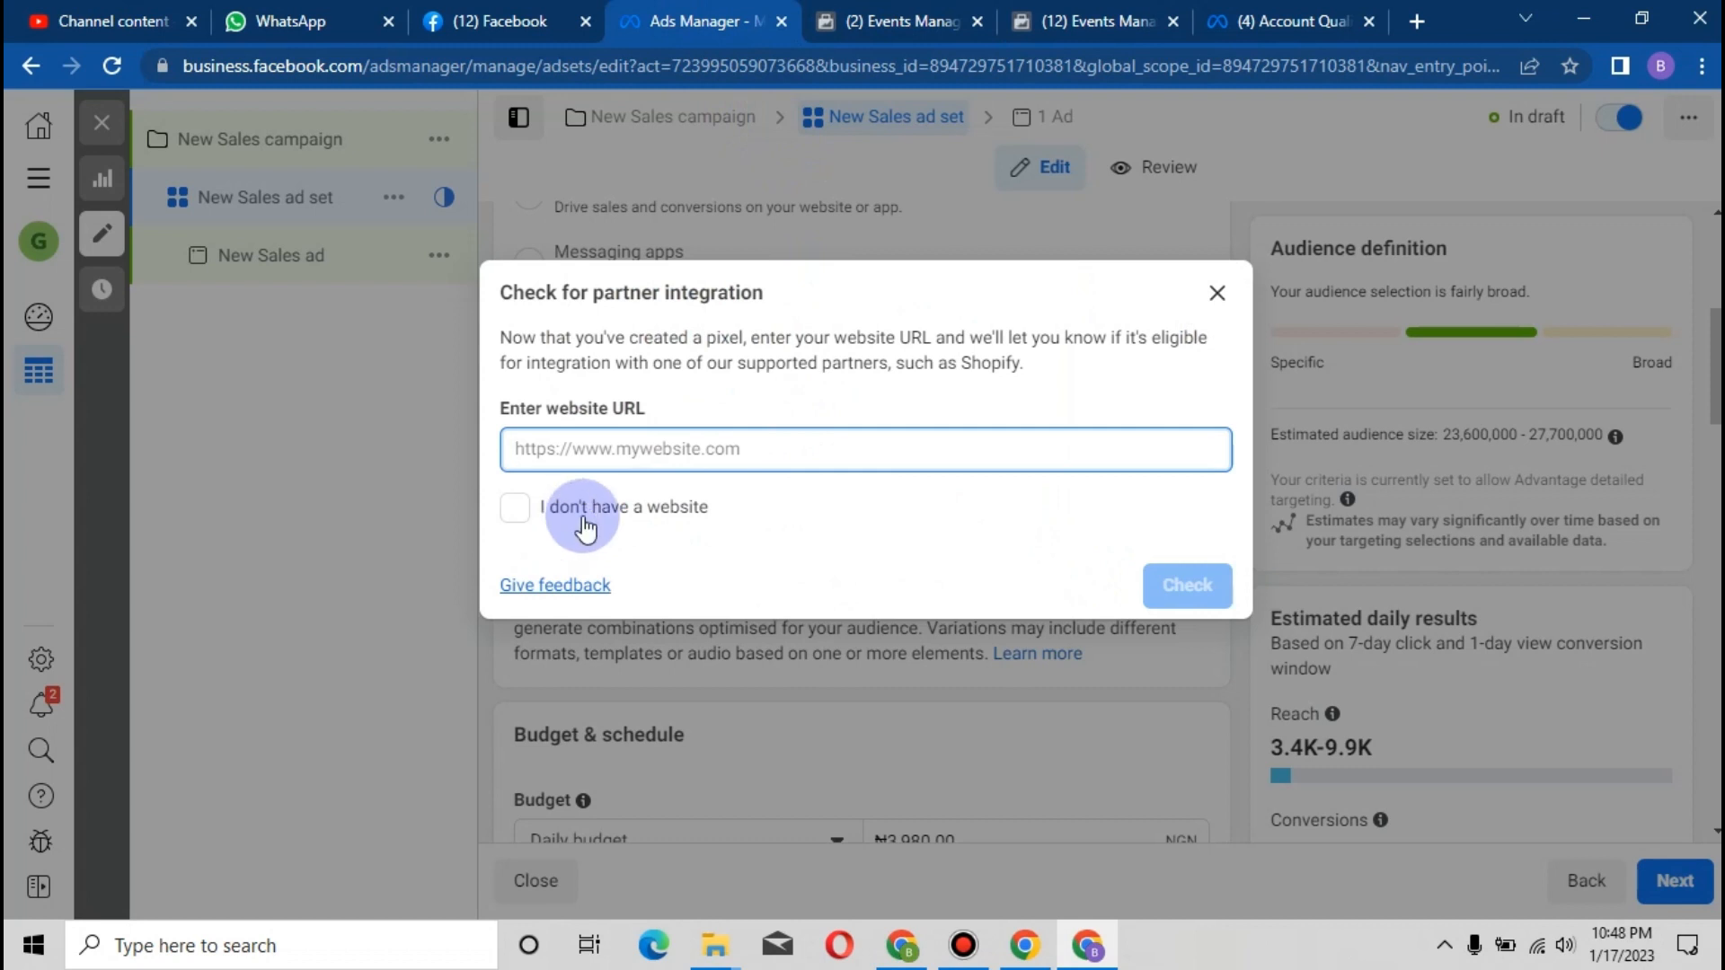
Dismiss the partner integration check and select the High pixel for the New Sales ad set
left_click(1219, 293)
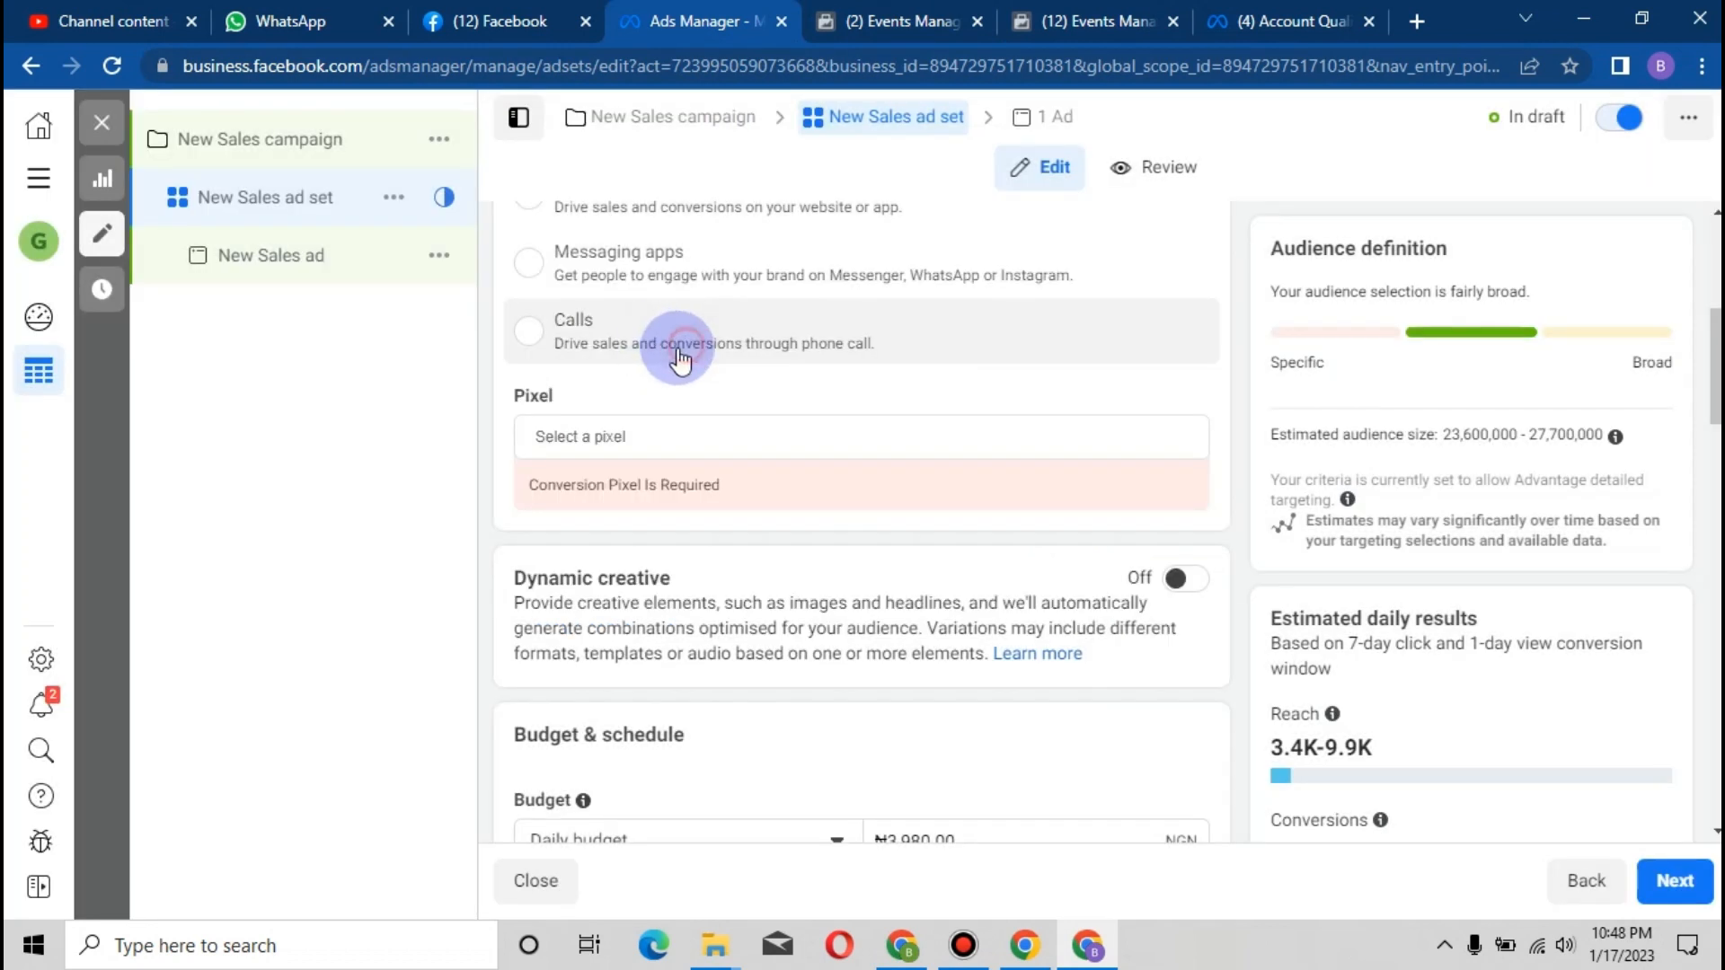
left_click(637, 435)
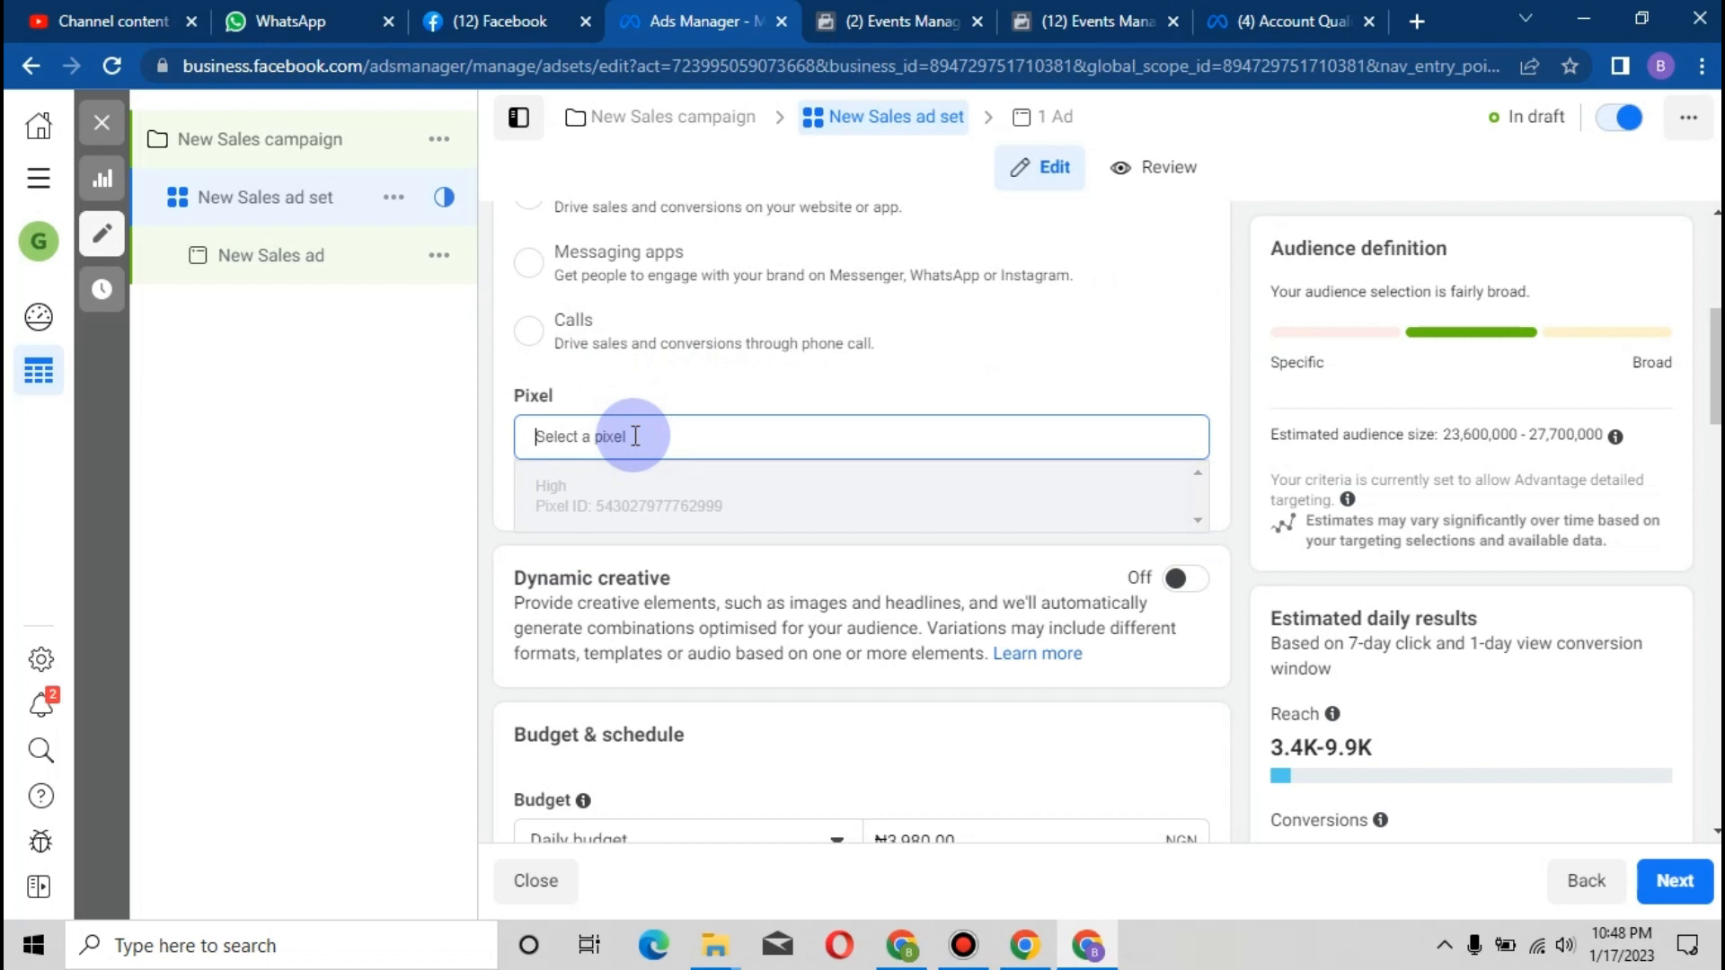
left_click(682, 491)
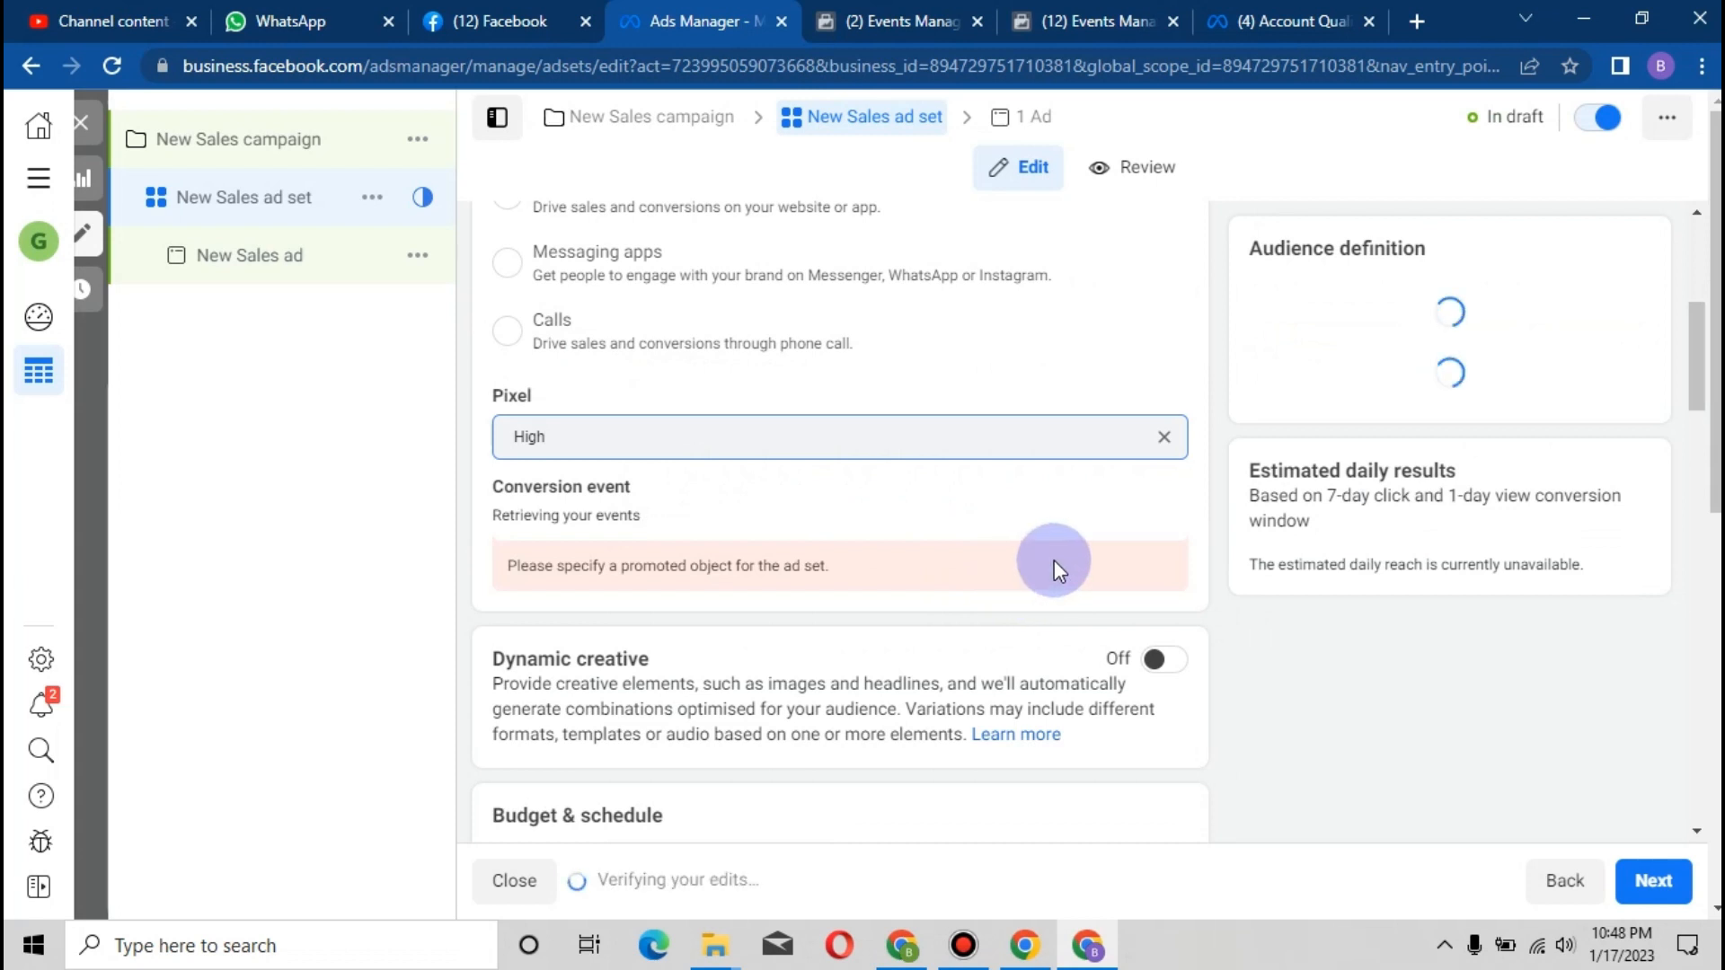
Browse the conversion events offered for the High pixel and leave the list without choosing one
left_click(1030, 527)
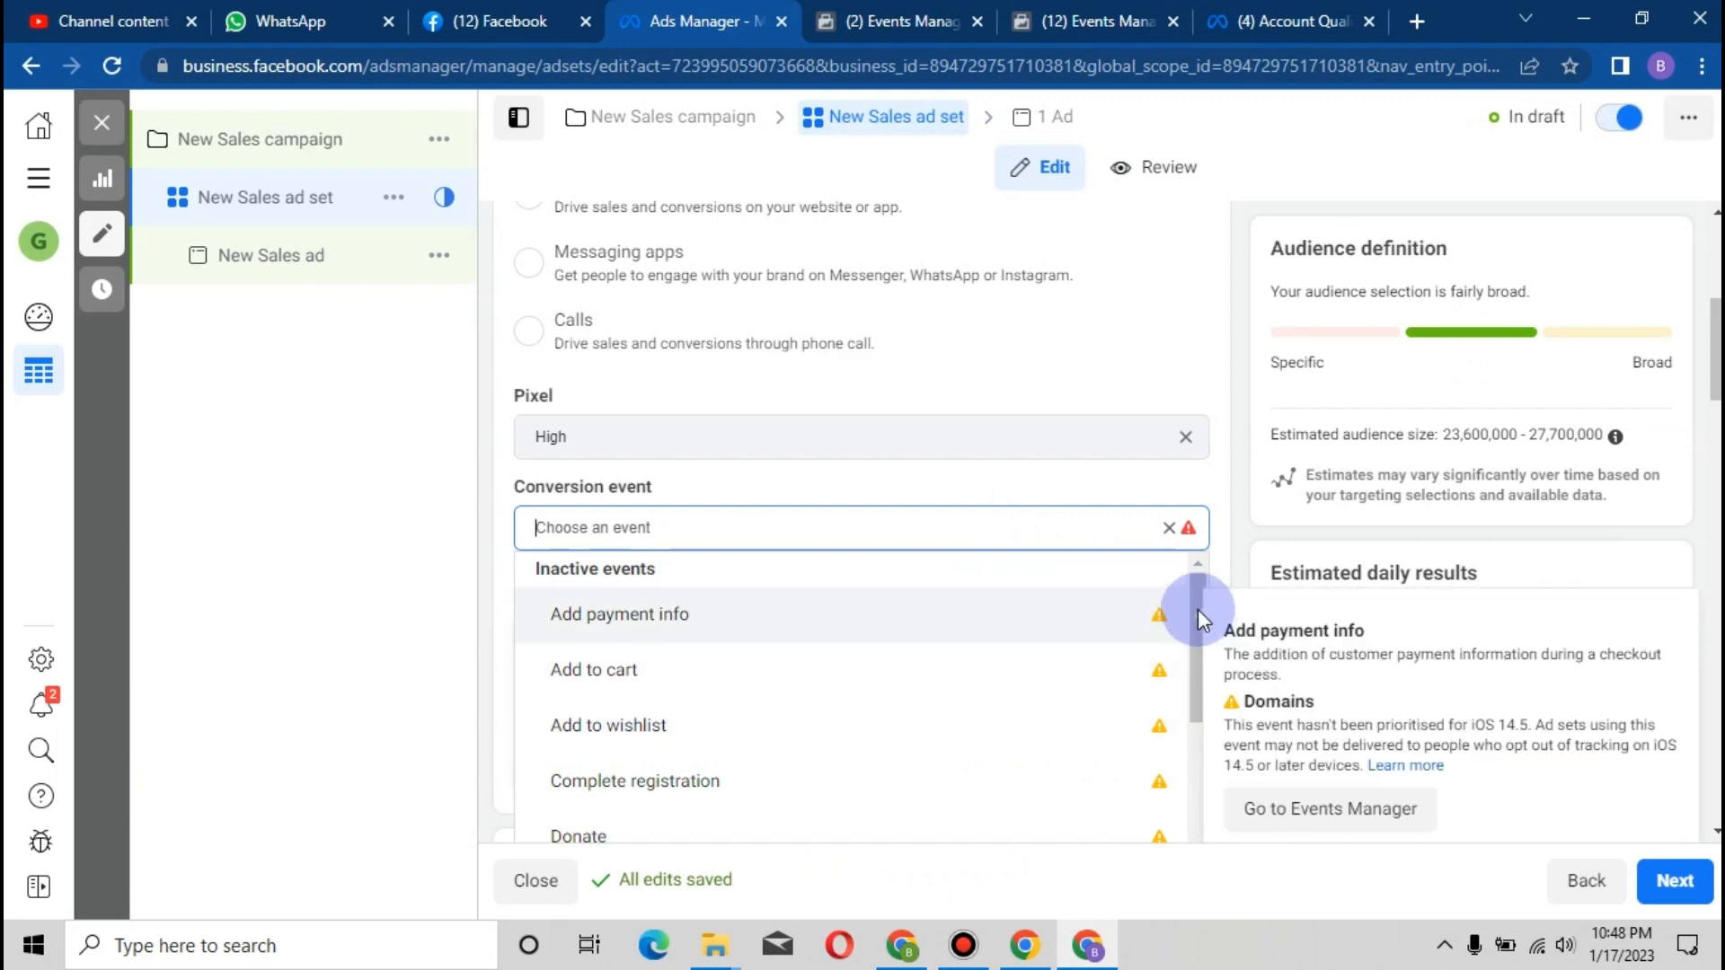
left_click_drag(1197, 600, 1195, 749)
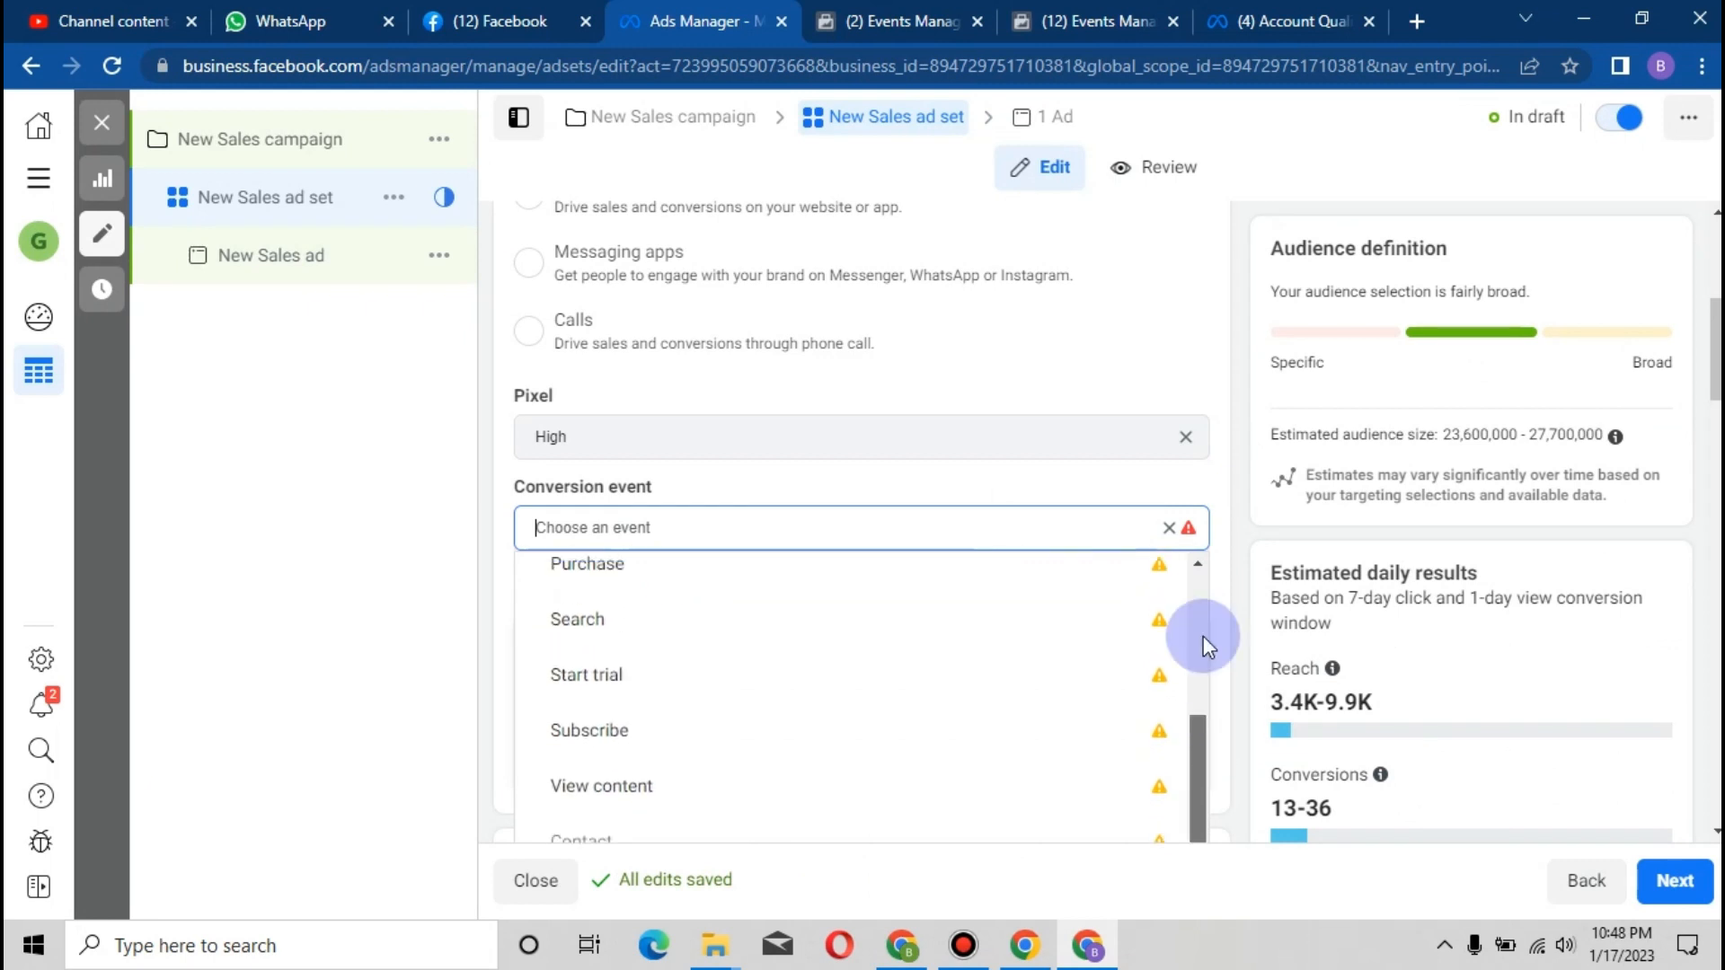
scroll(953, 626, "up", 5)
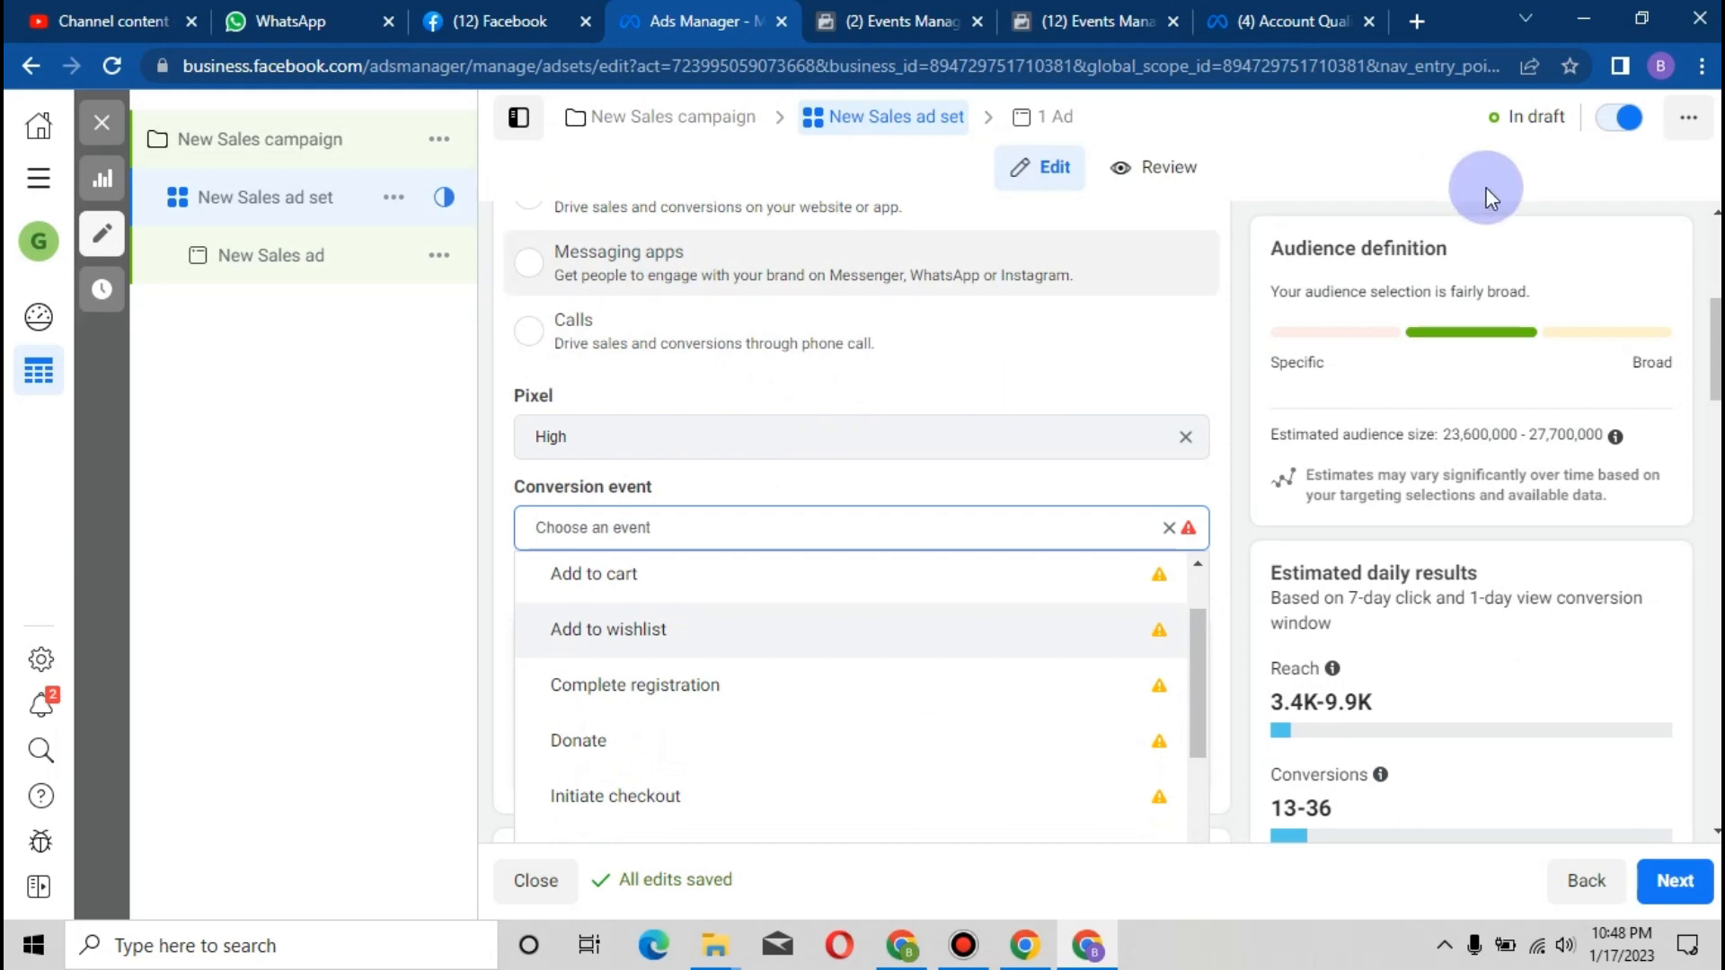
left_click(1110, 115)
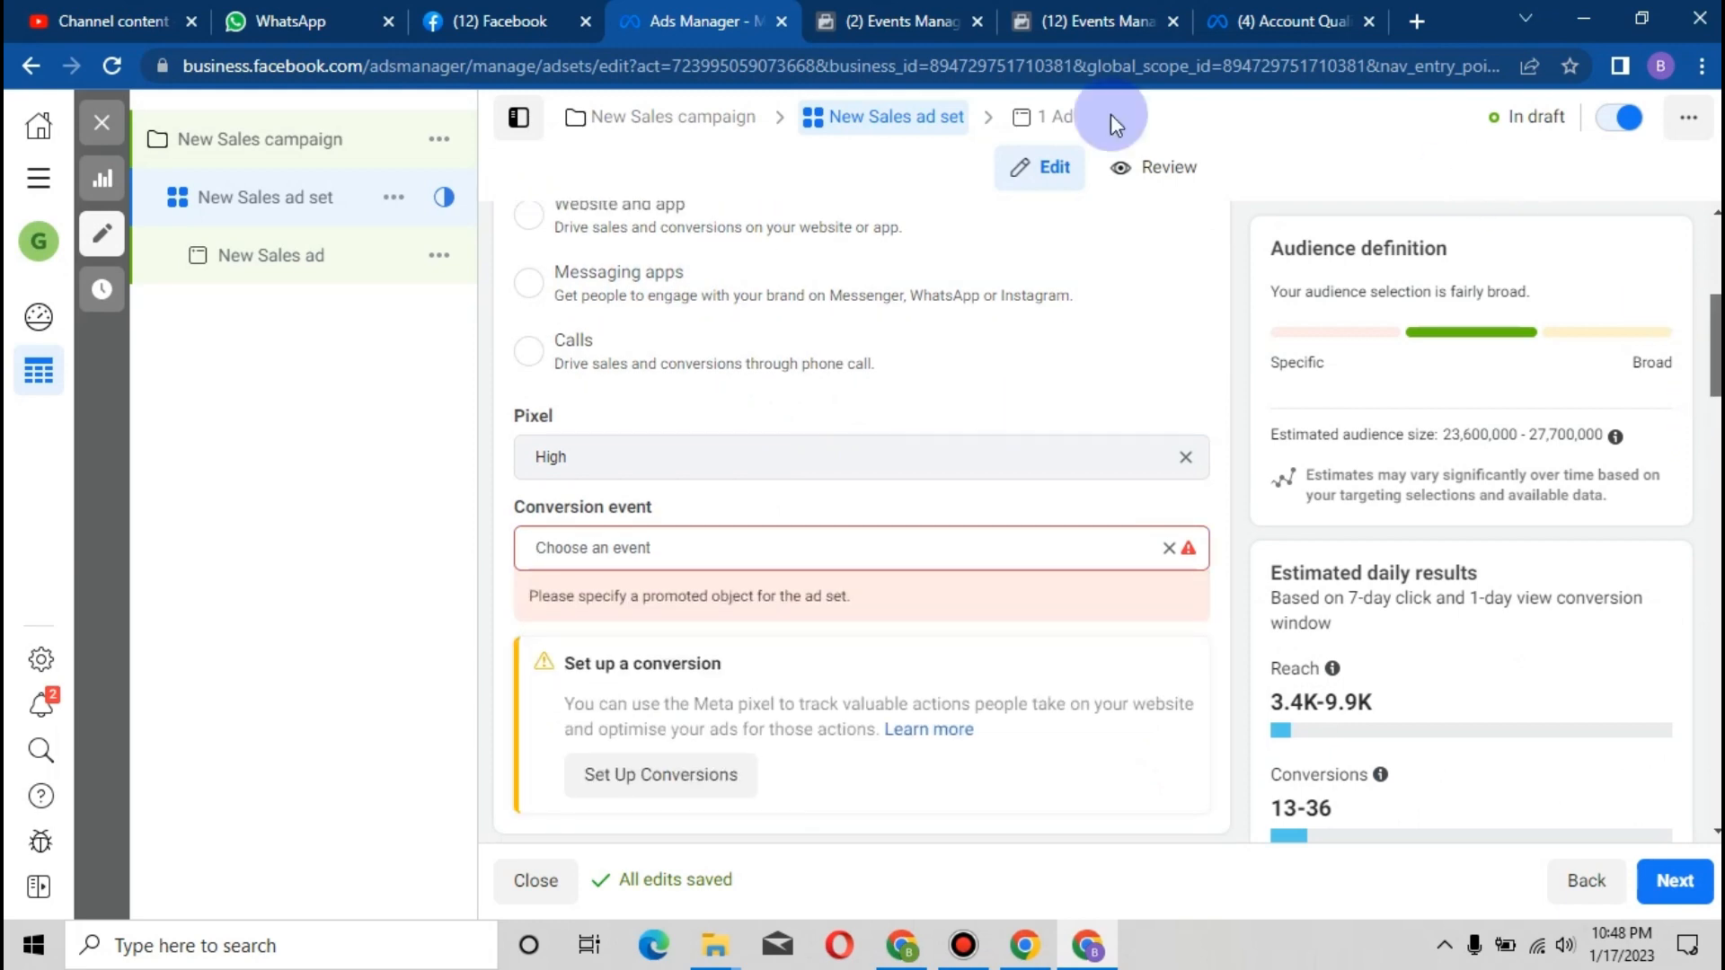
Close the New Sales ad set editor without publishing its draft items
scroll(828, 179, "up", 5)
left_click(94, 118)
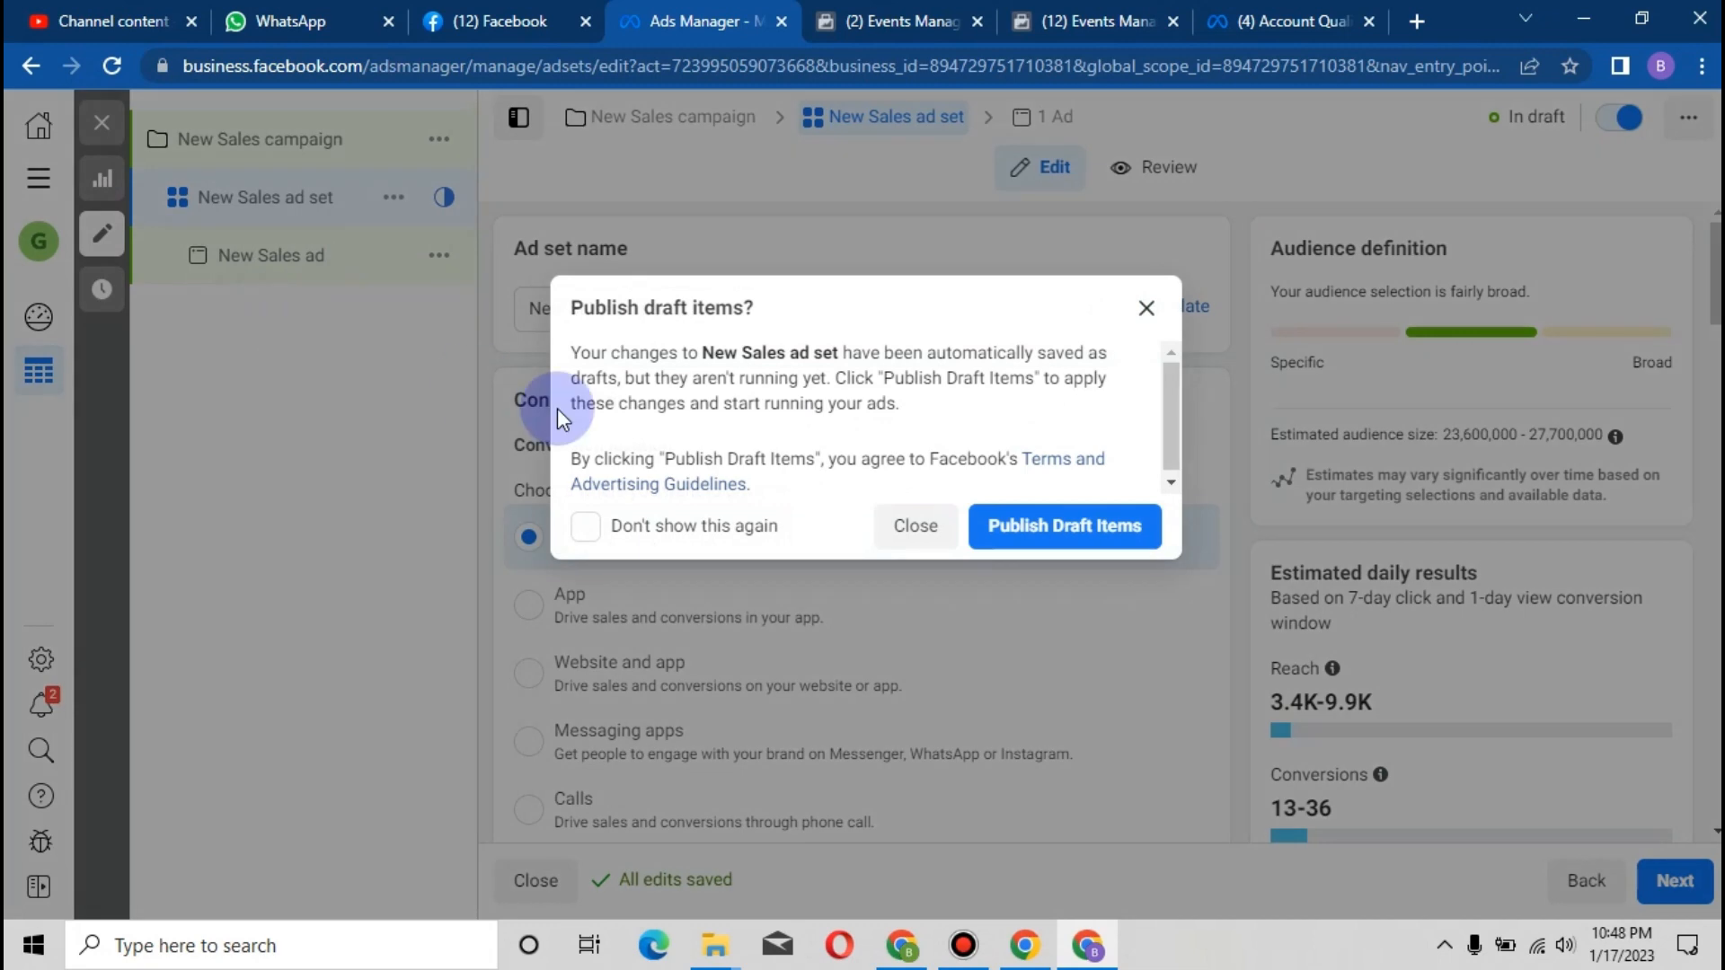
left_click(915, 528)
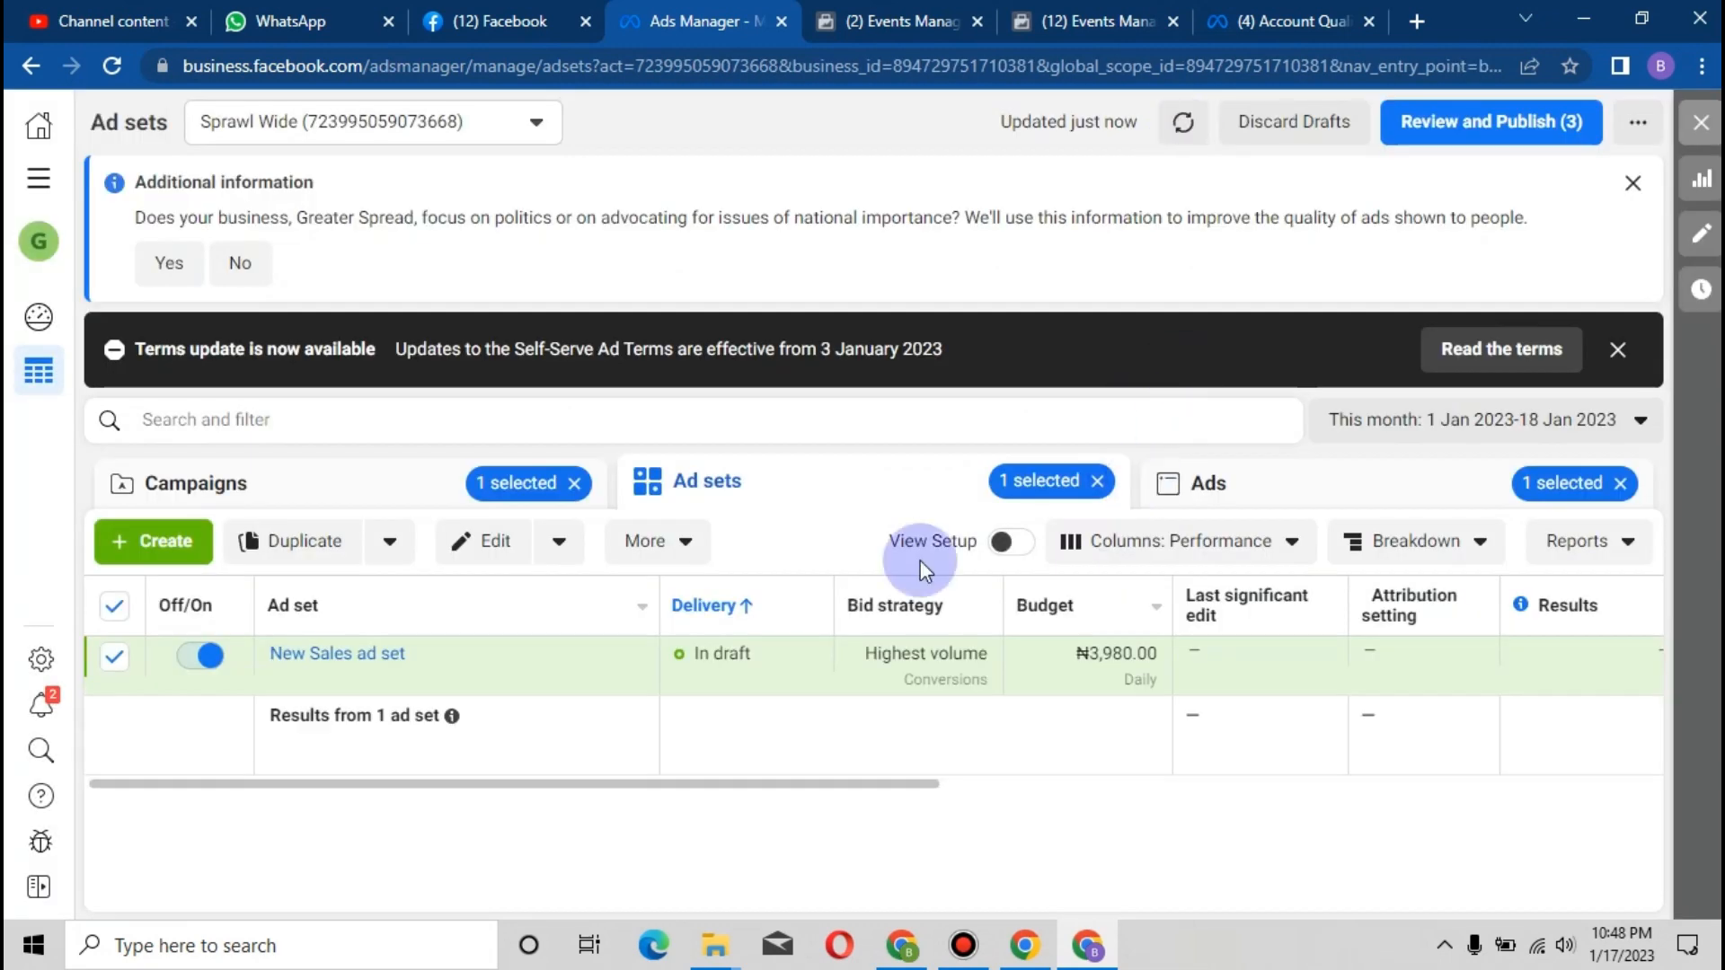
Switch to Events Manager, refresh its overview and open the High pixel's data source
left_click(905, 10)
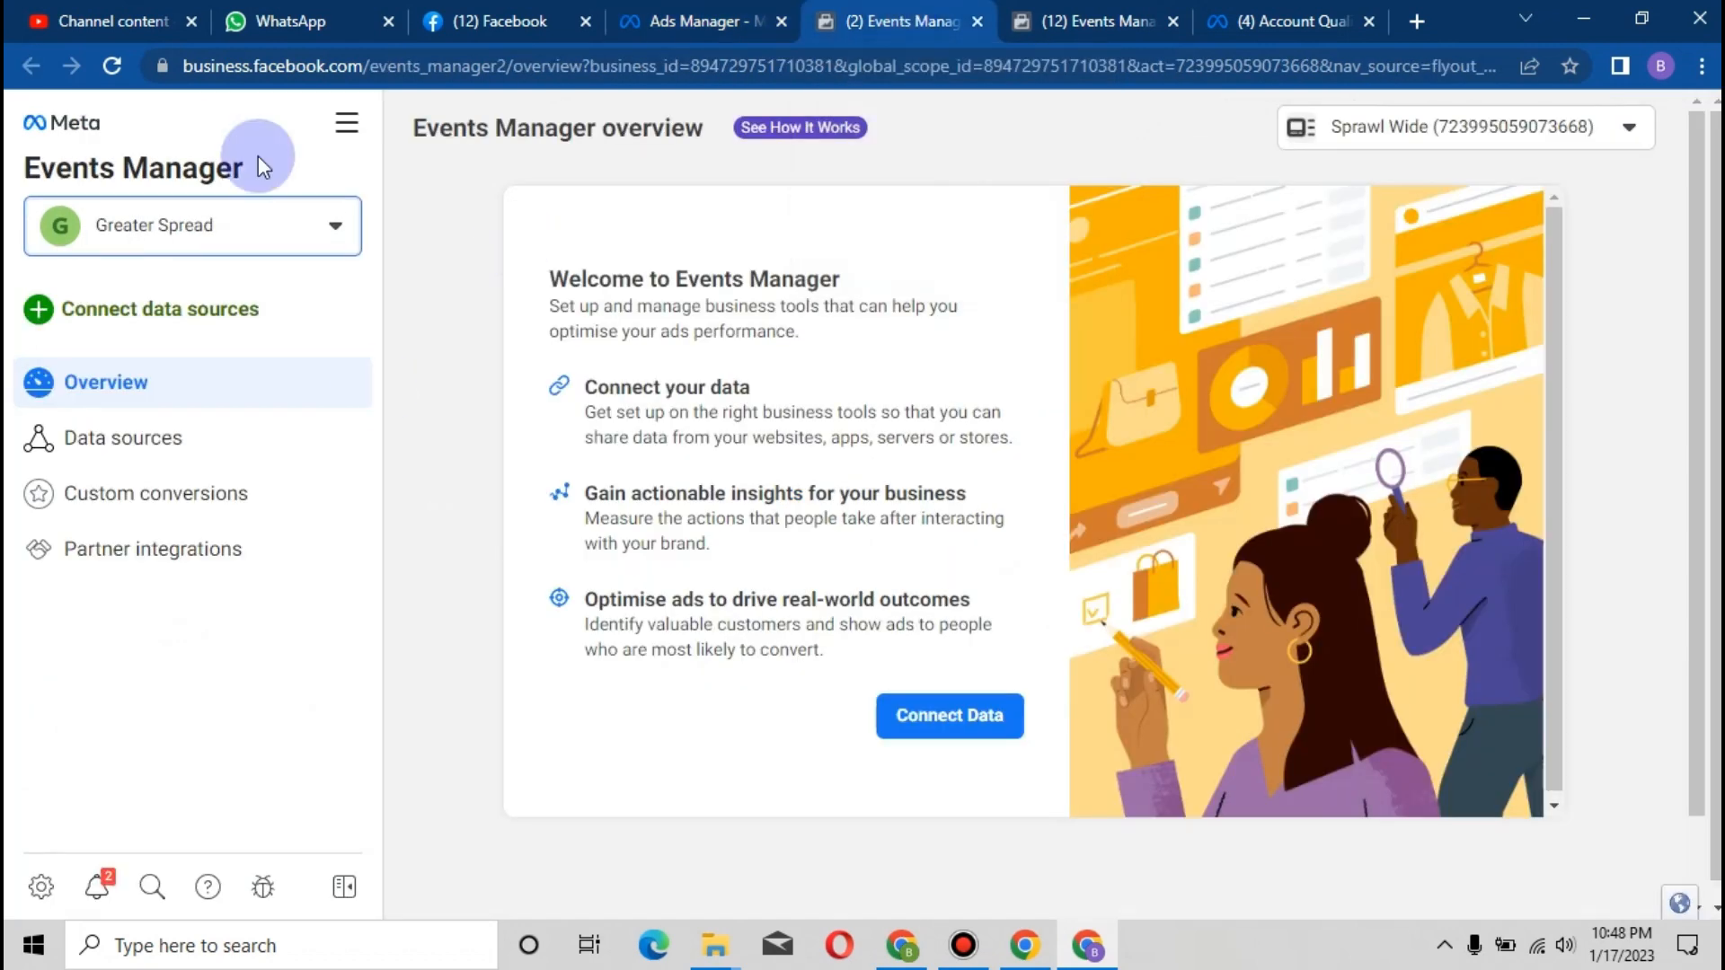
left_click(111, 67)
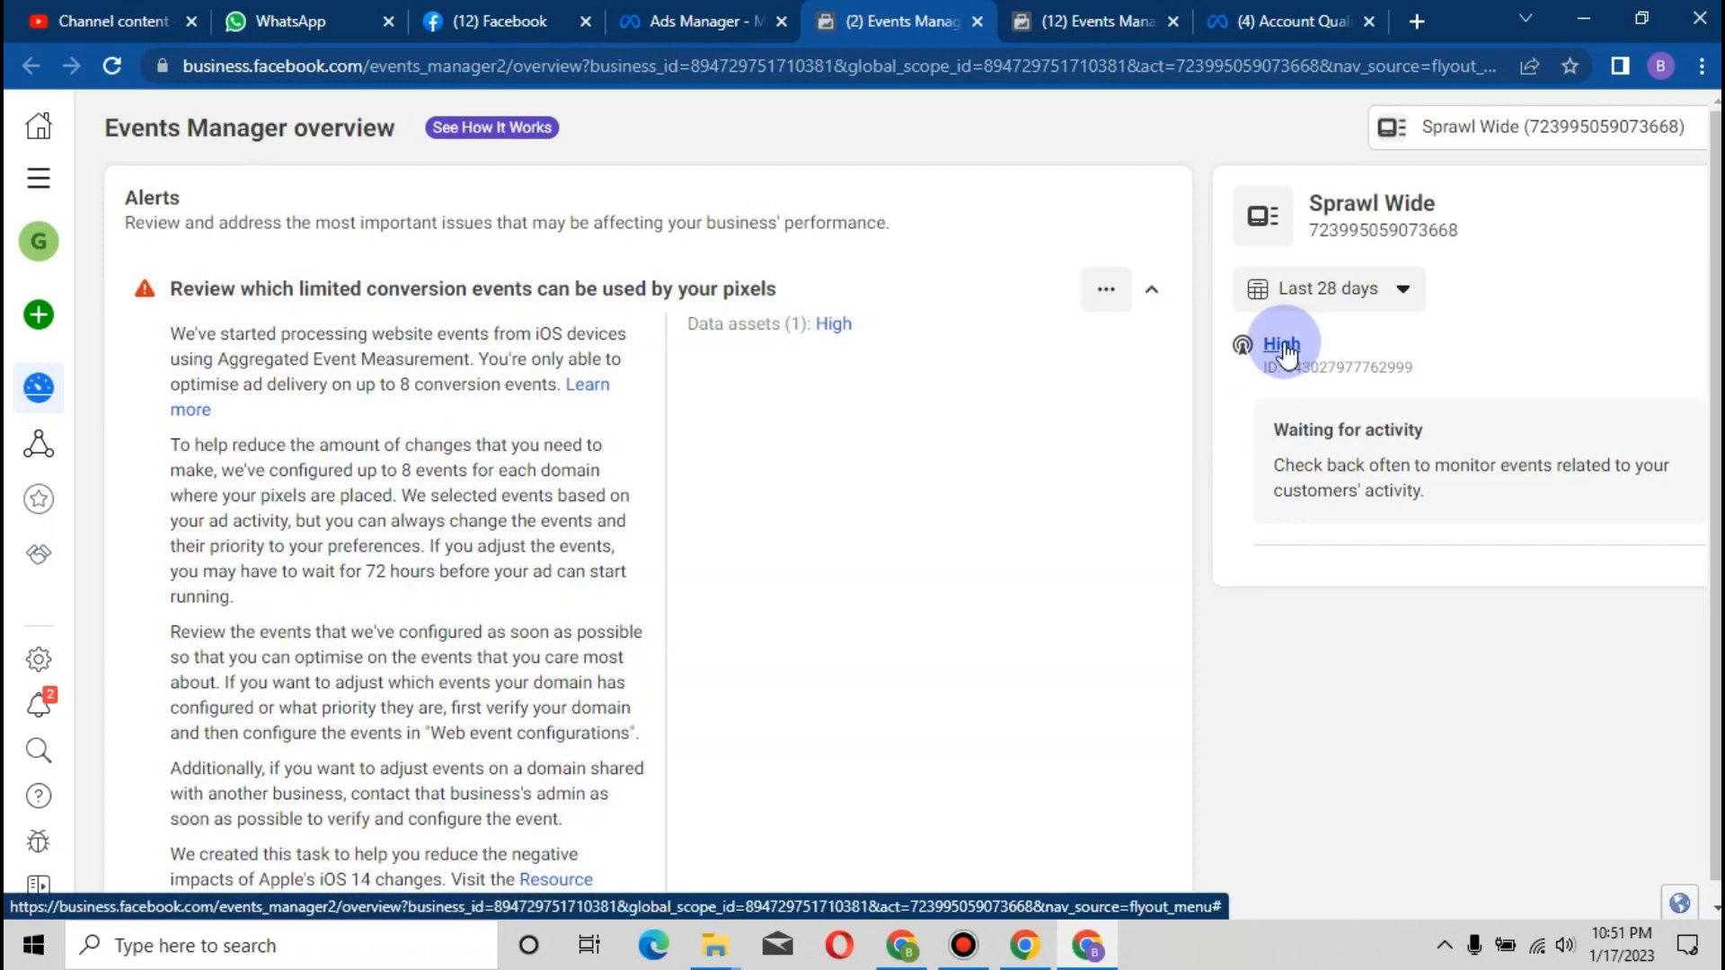
left_click(1282, 344)
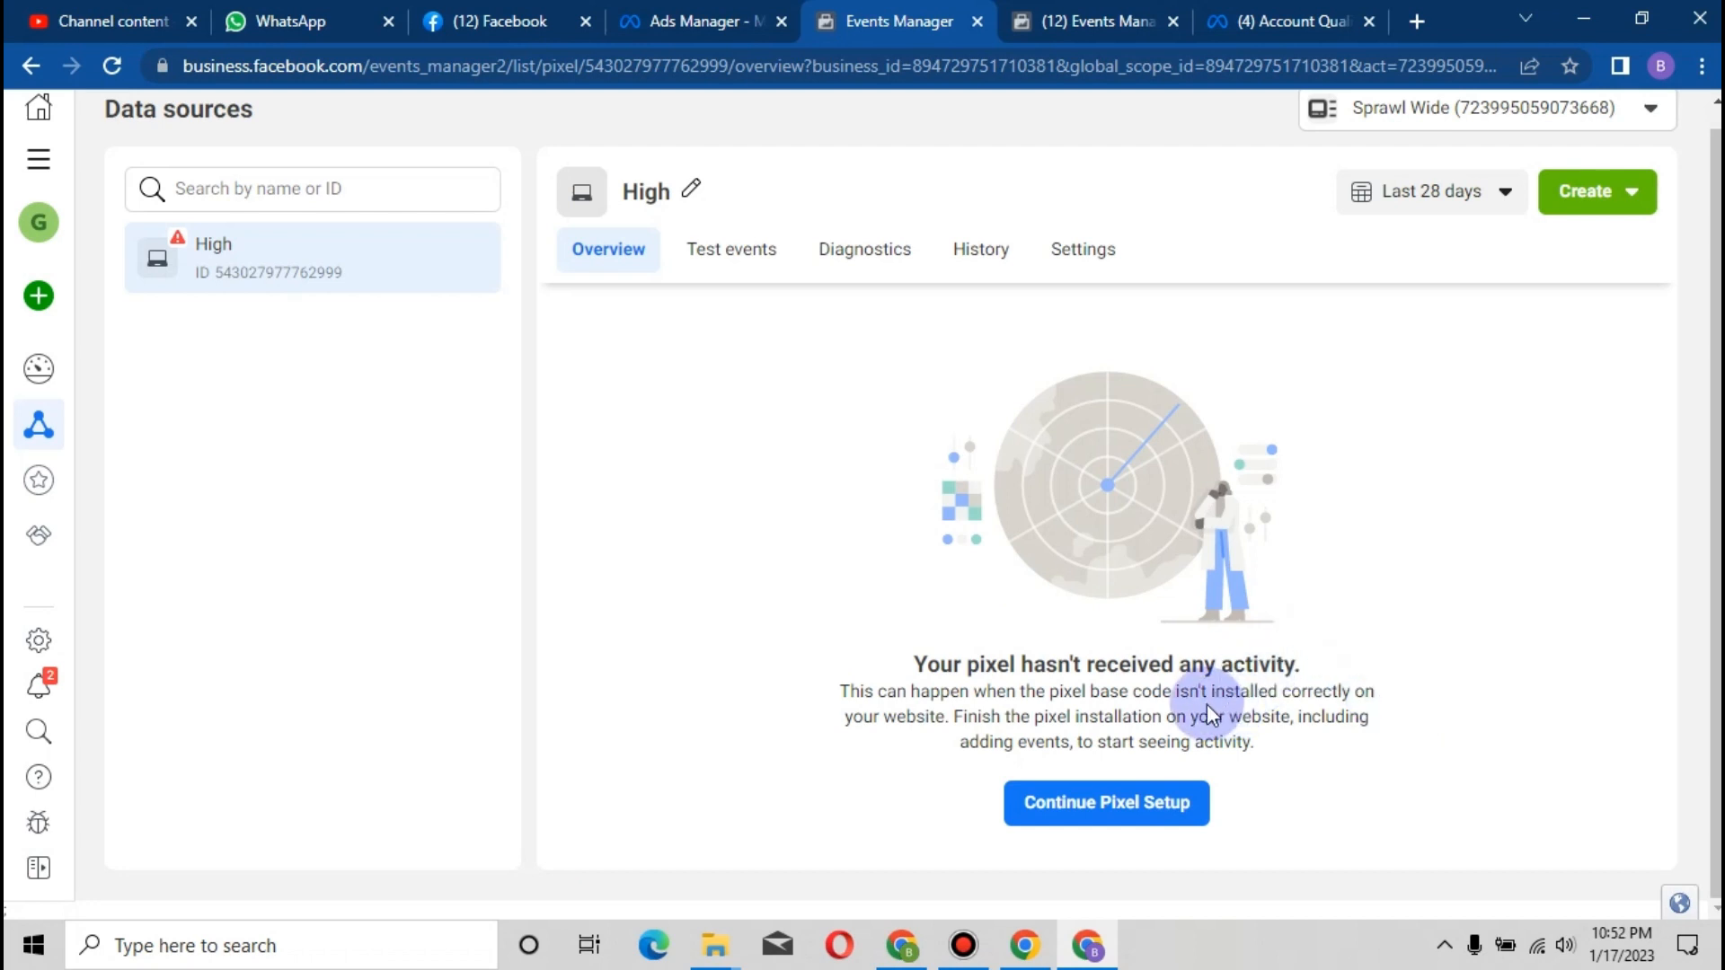
Continue the High pixel's setup with Meta pixel as the website connection method
left_click(1110, 809)
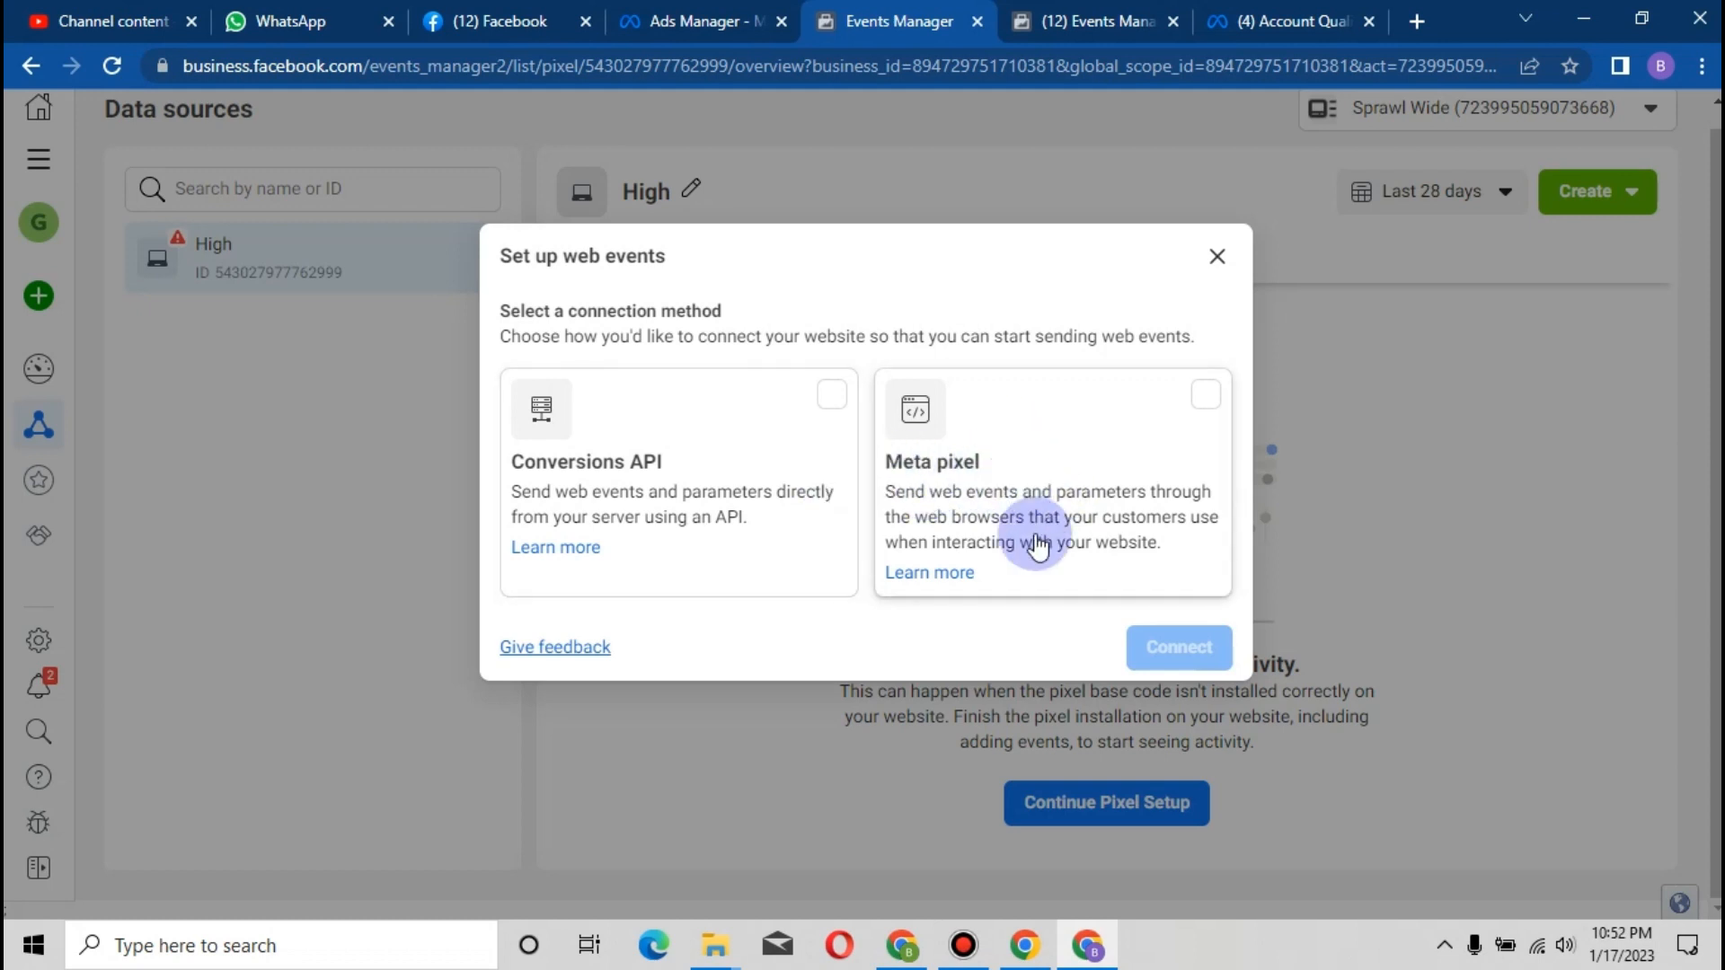
left_click(1206, 403)
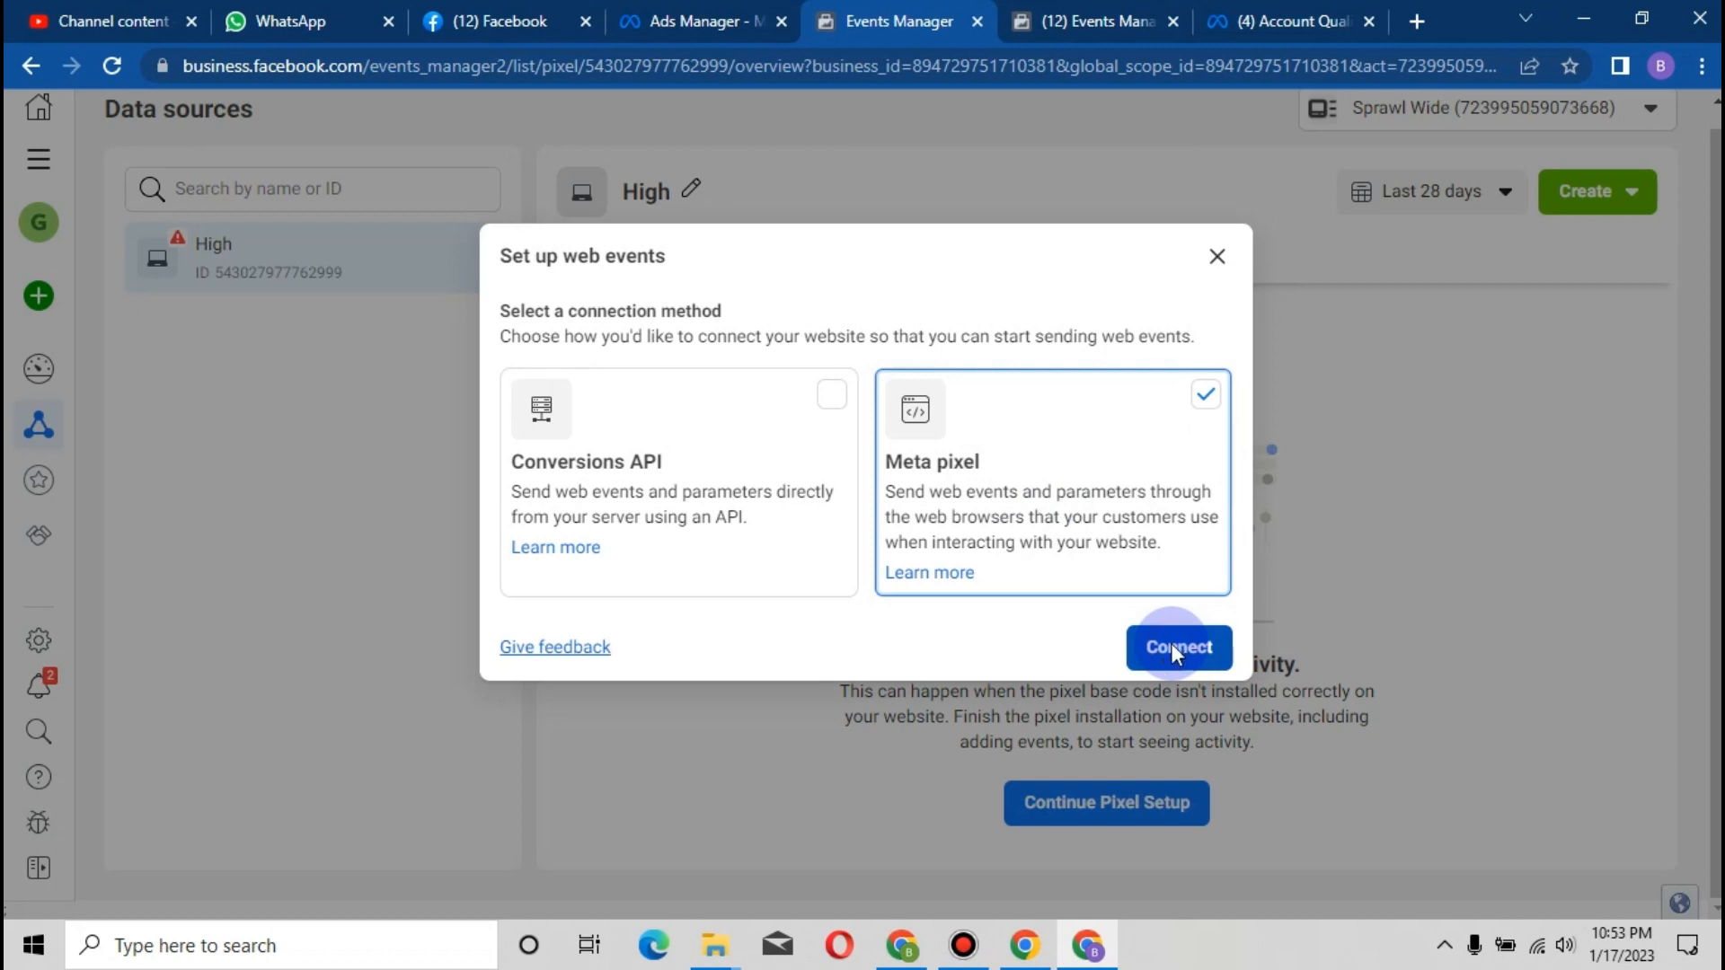
left_click(1171, 645)
left_click(716, 467)
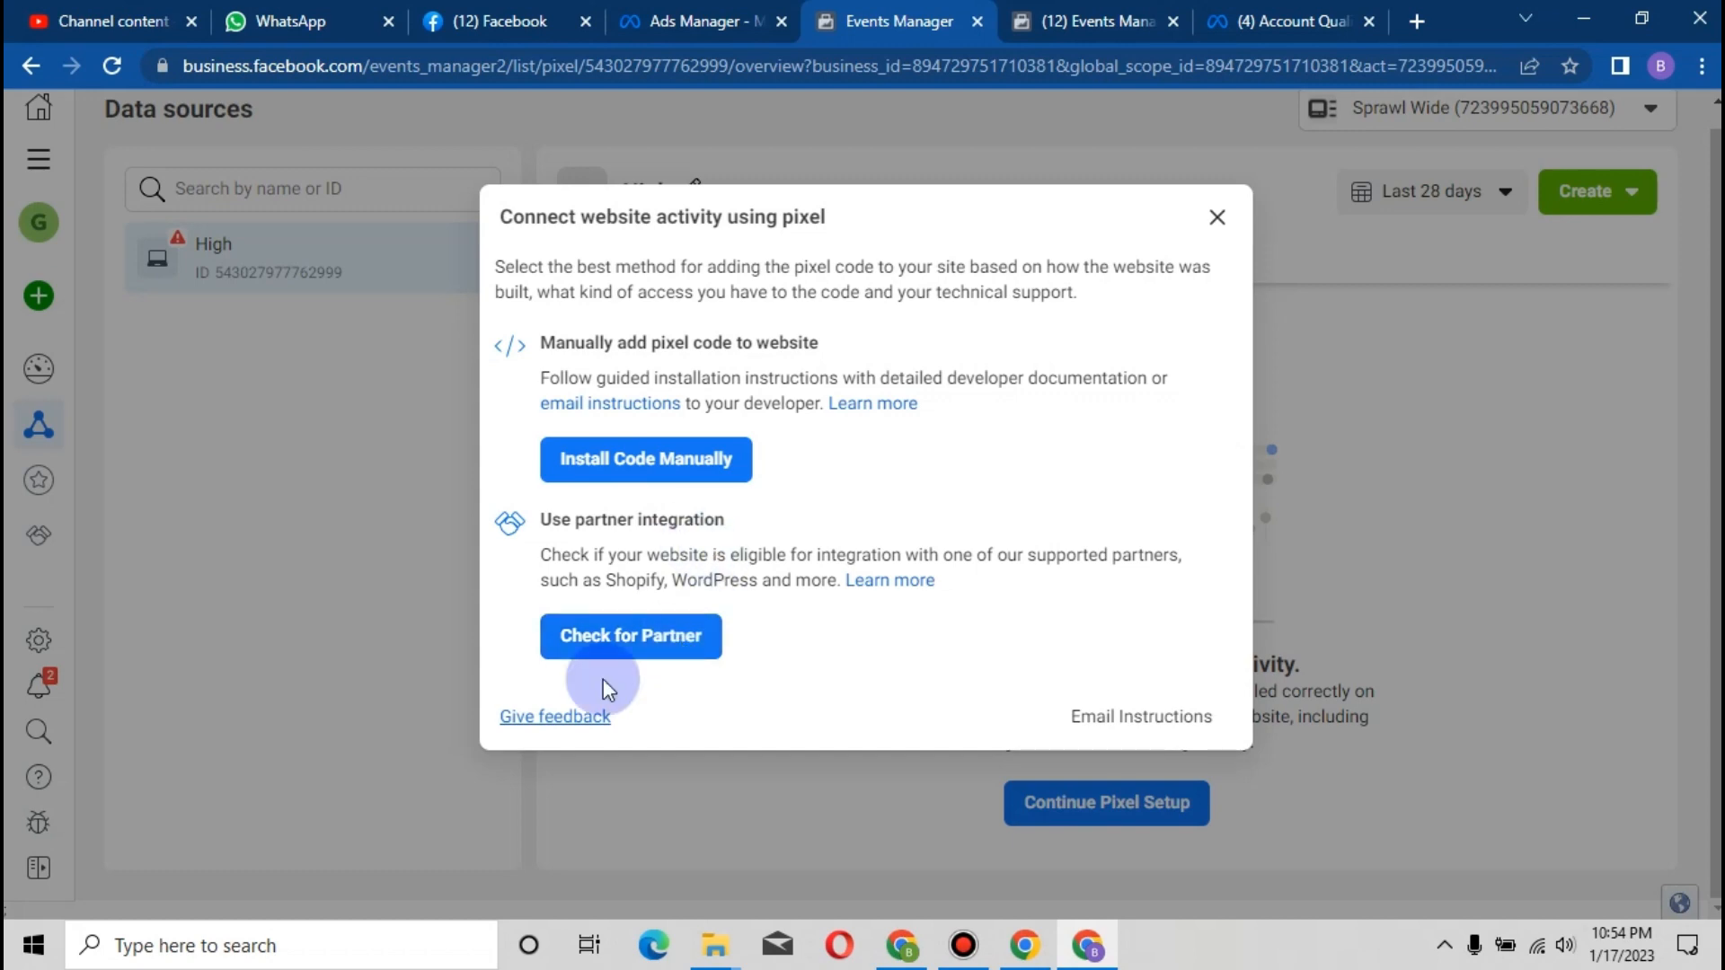
Check for partner integration, look through the full list of supported partners and close it
left_click(656, 634)
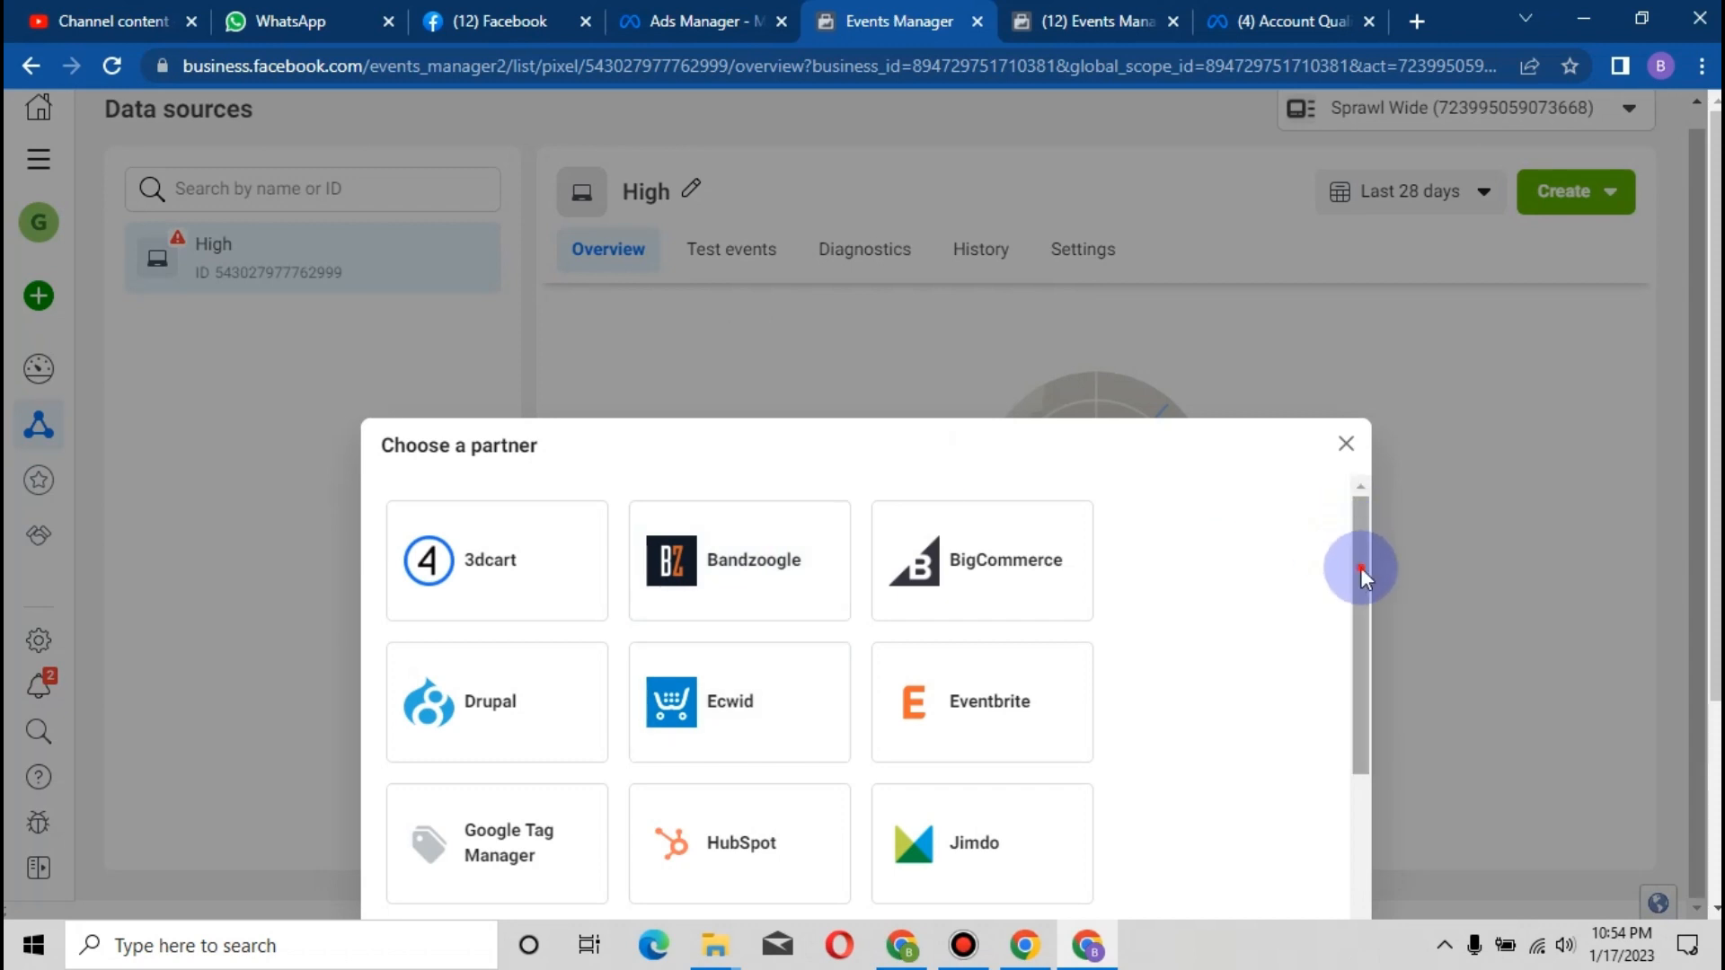
left_click_drag(1359, 570, 1351, 838)
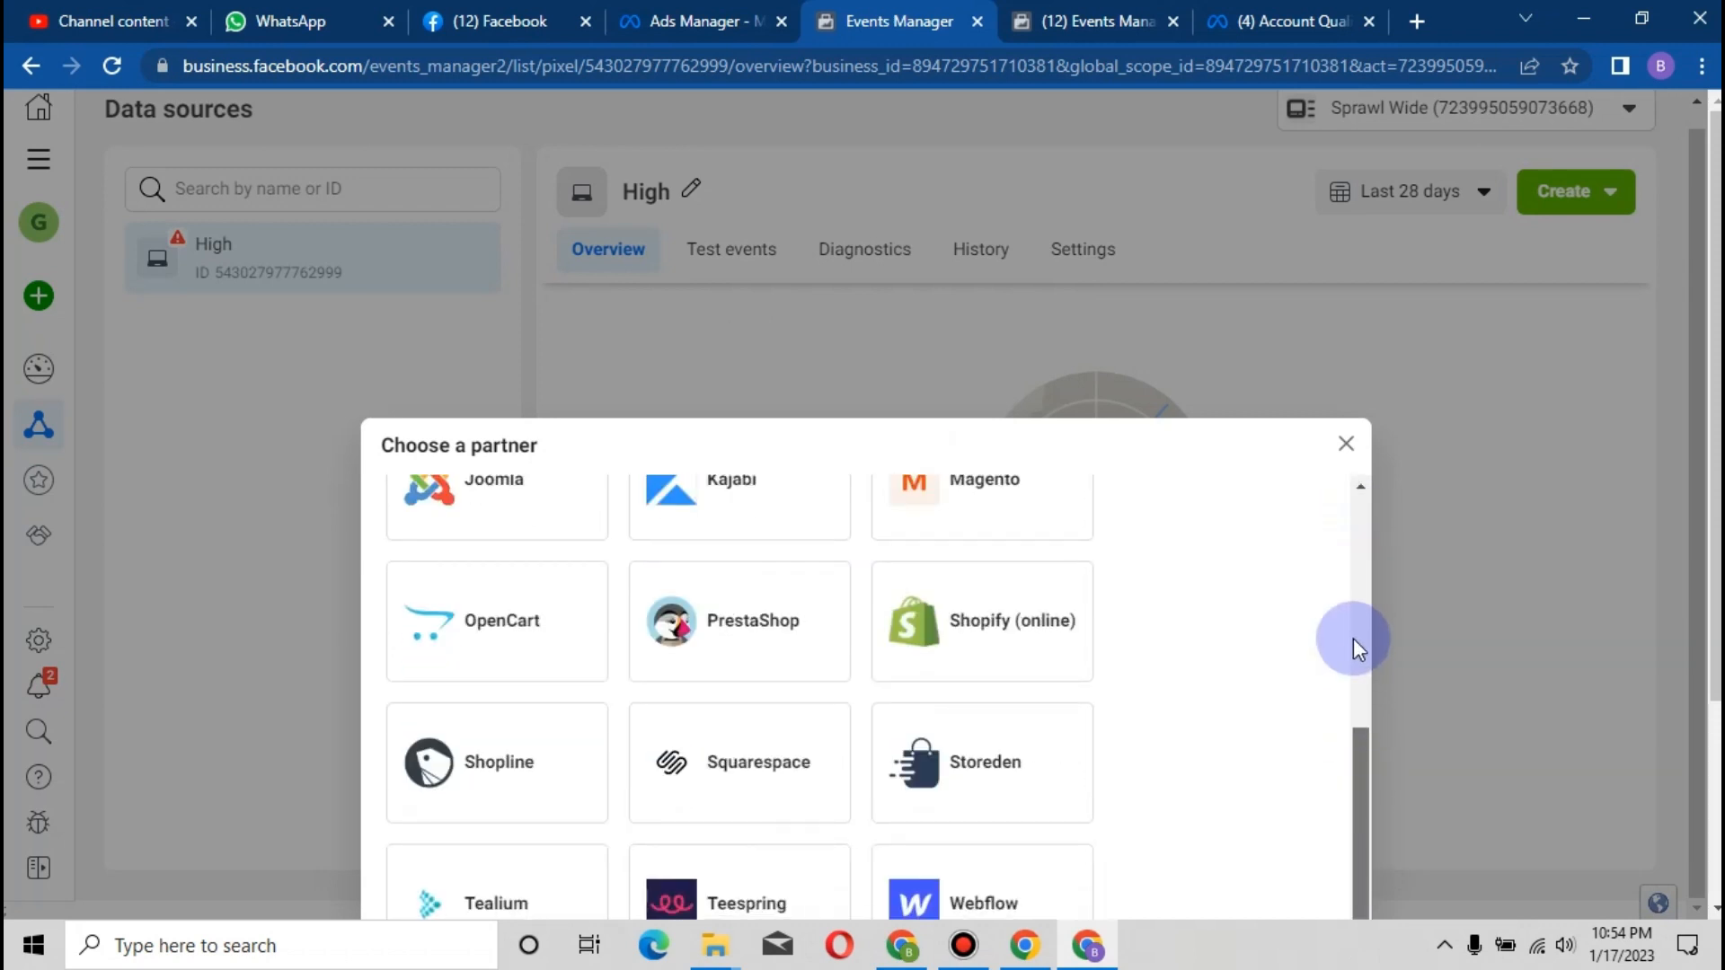
scroll(1353, 638, "up", 4)
left_click_drag(1273, 444, 1274, 385)
scroll(1273, 383, "down", 3)
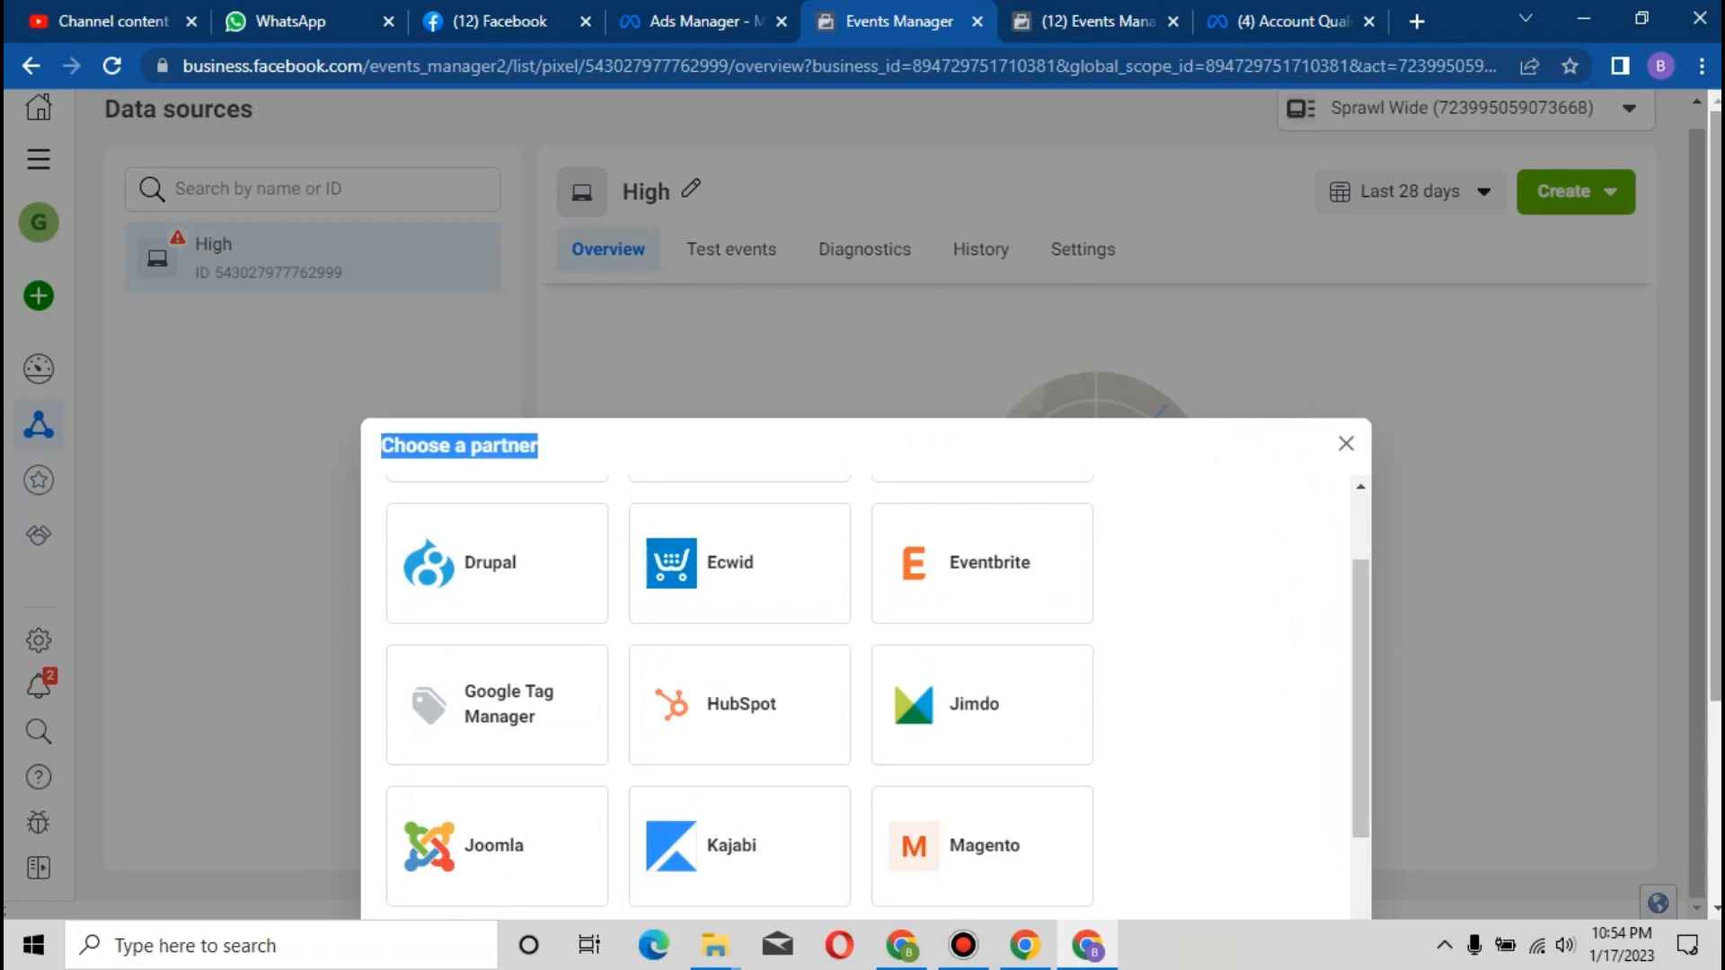
left_click_drag(1365, 476, 1366, 768)
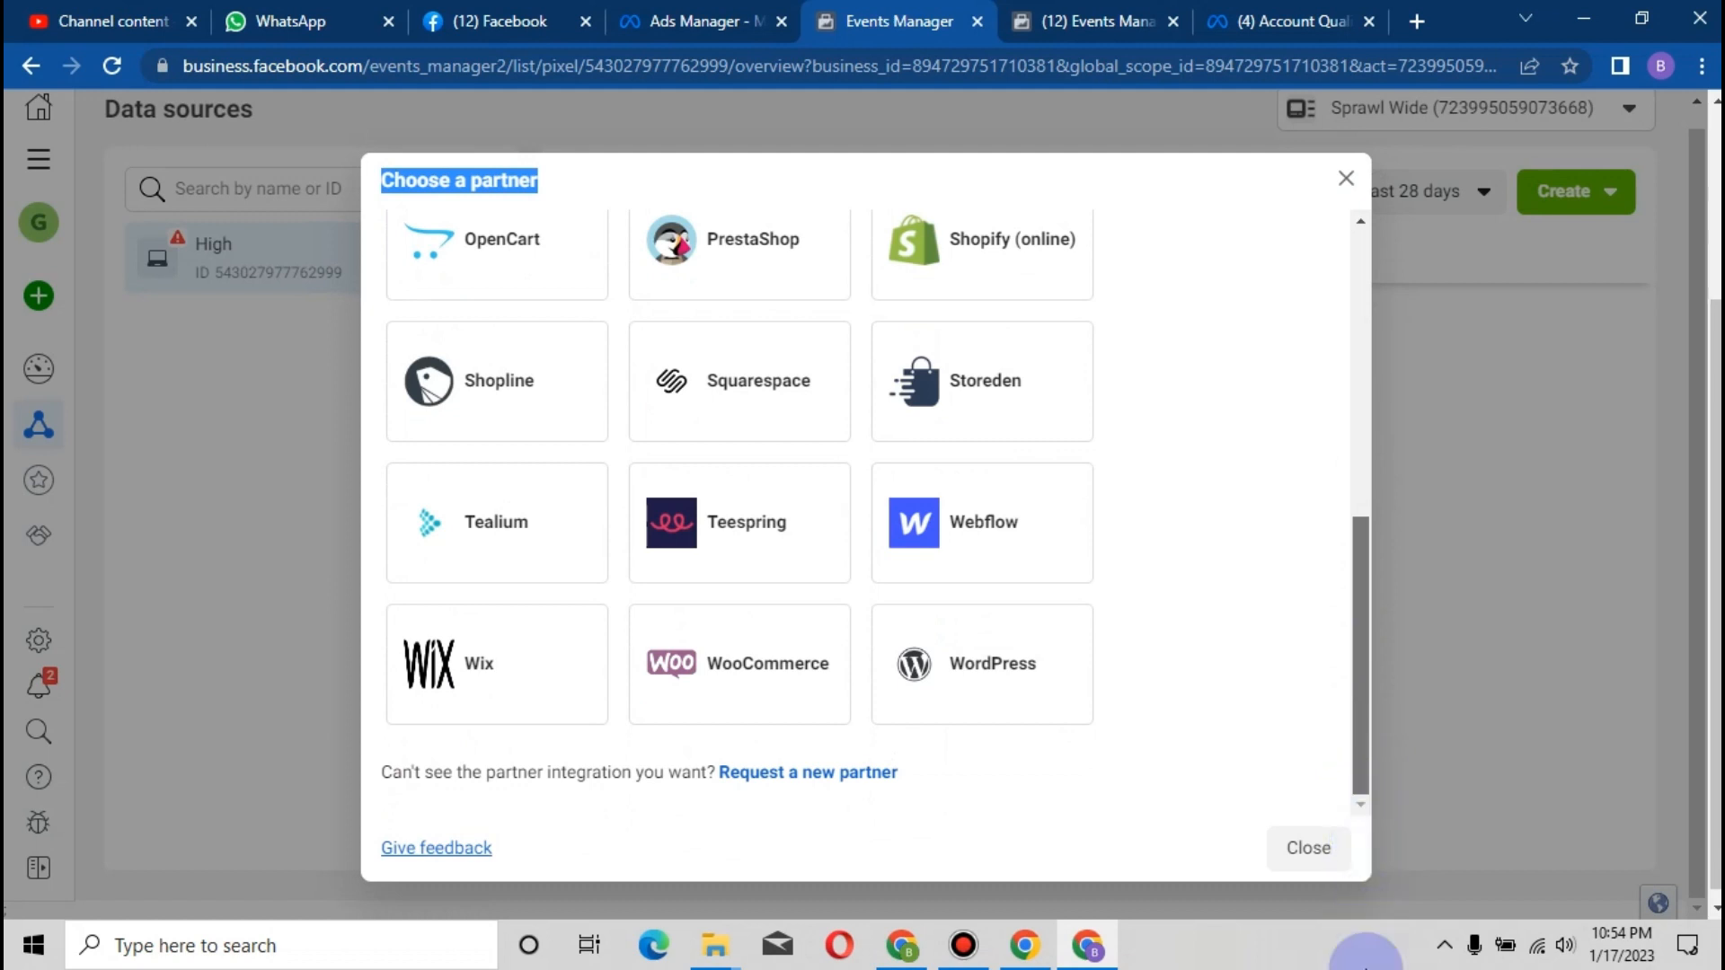
scroll(1362, 702, "up", 4)
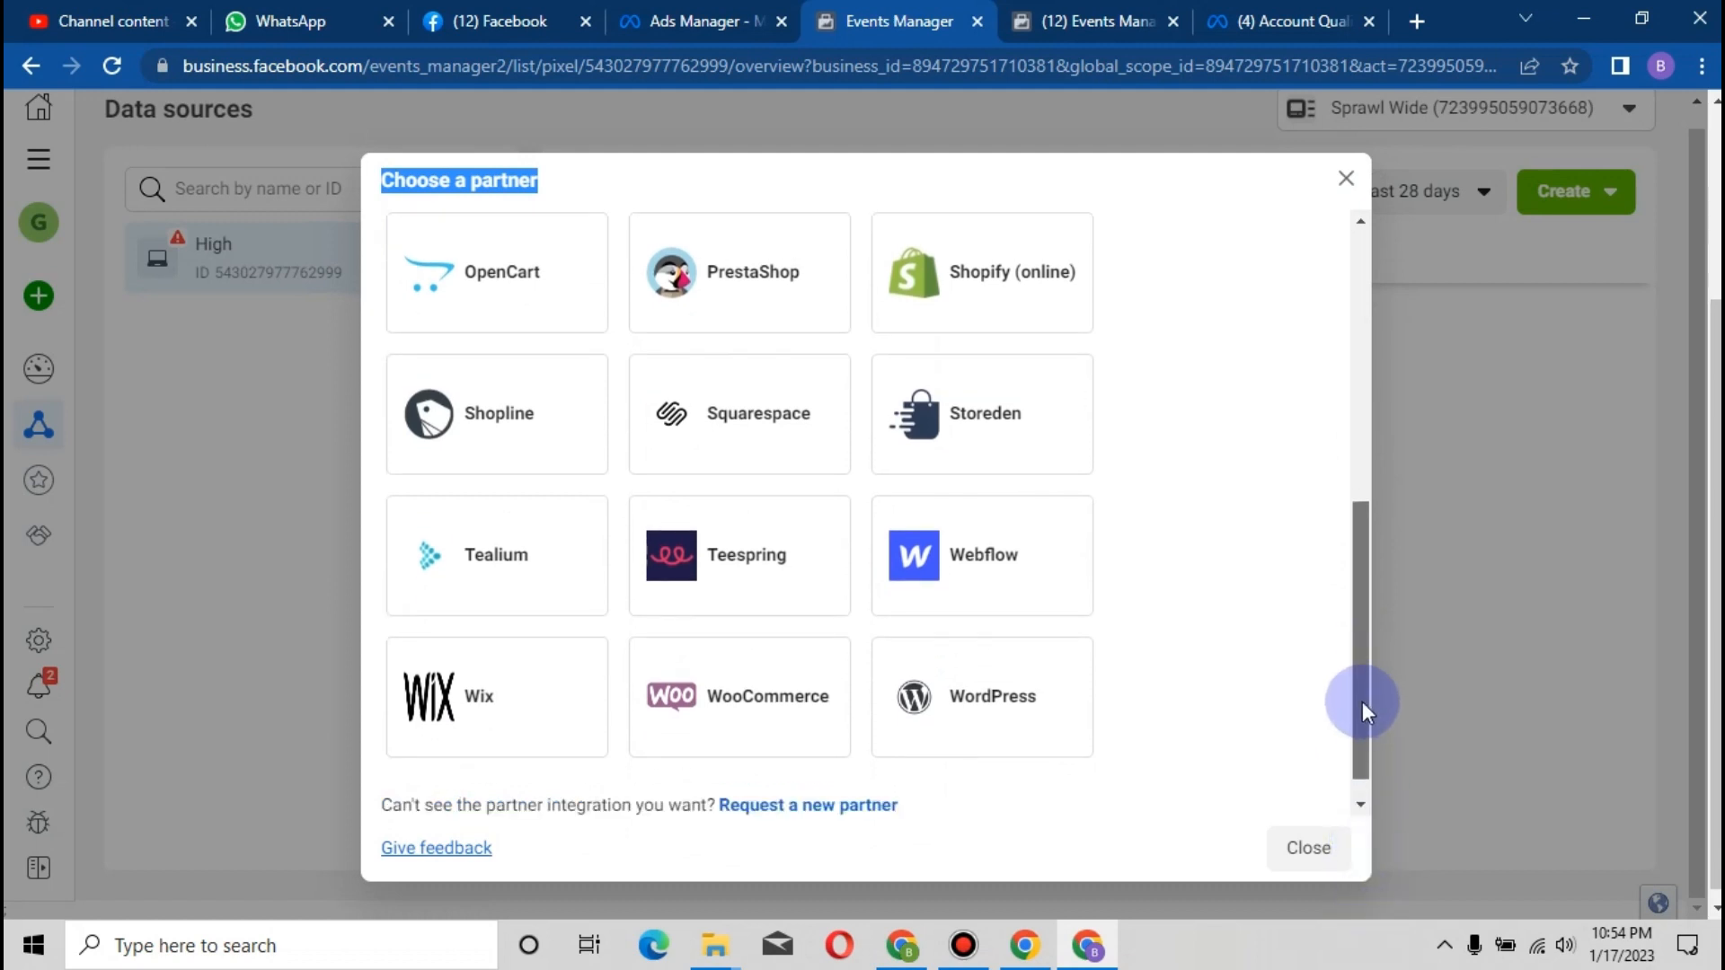
scroll(1360, 761, "down", 5)
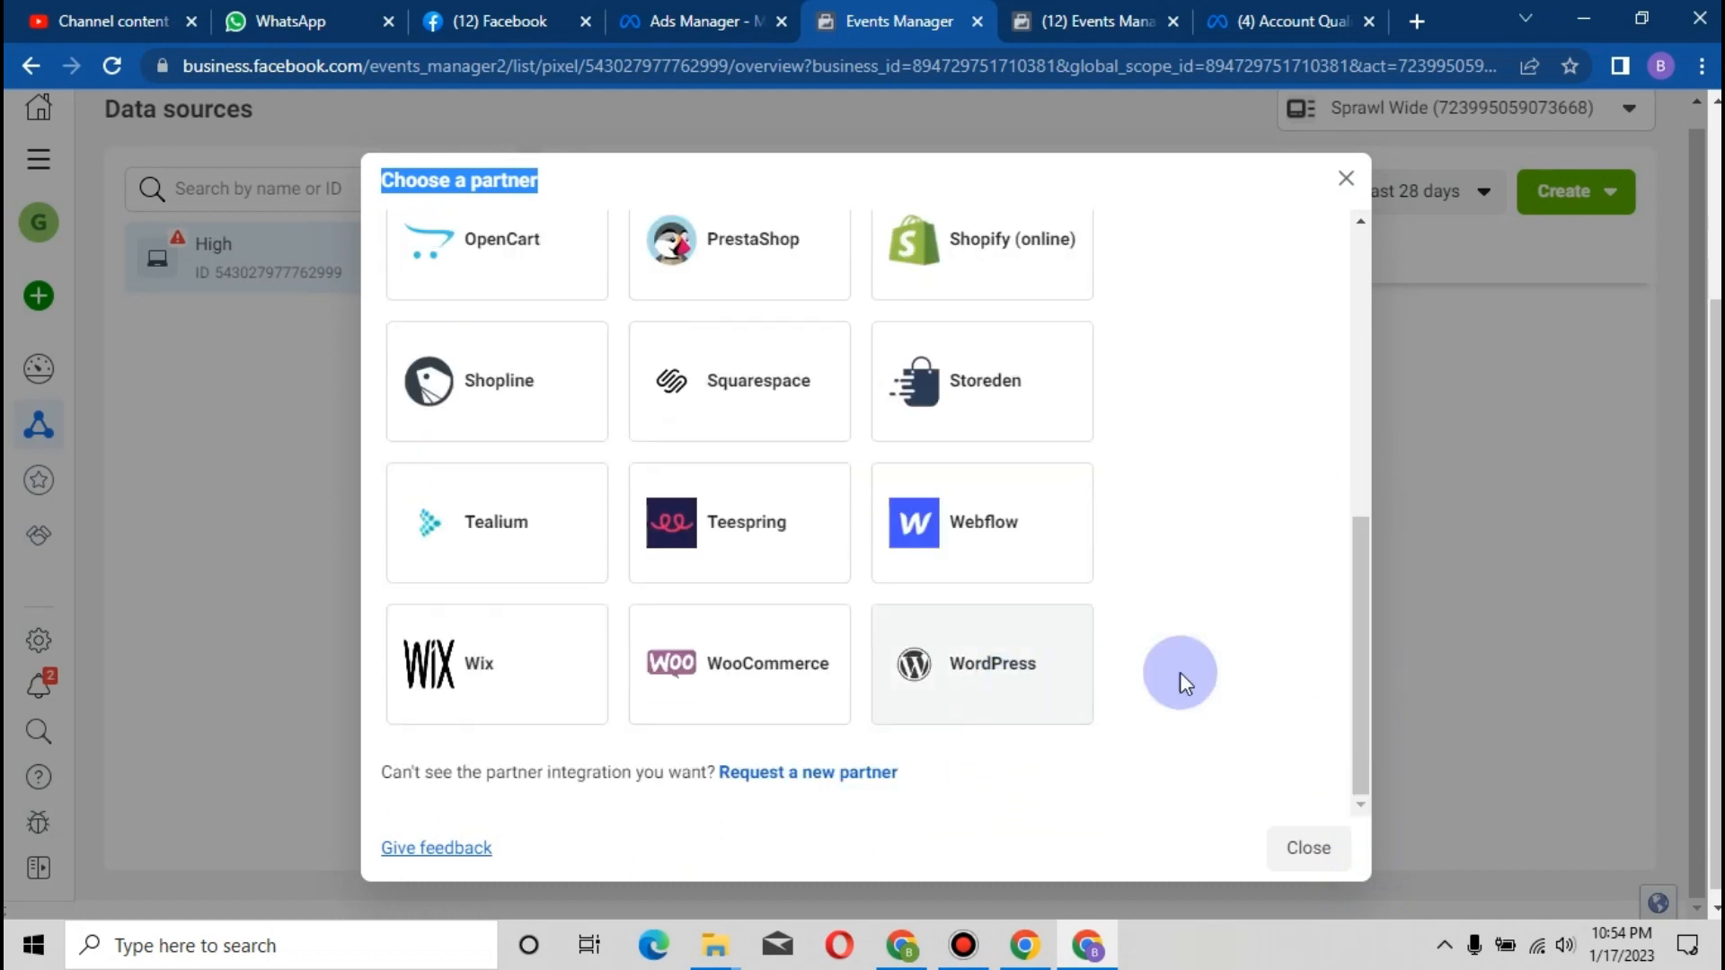
scroll(1358, 359, "up", 8)
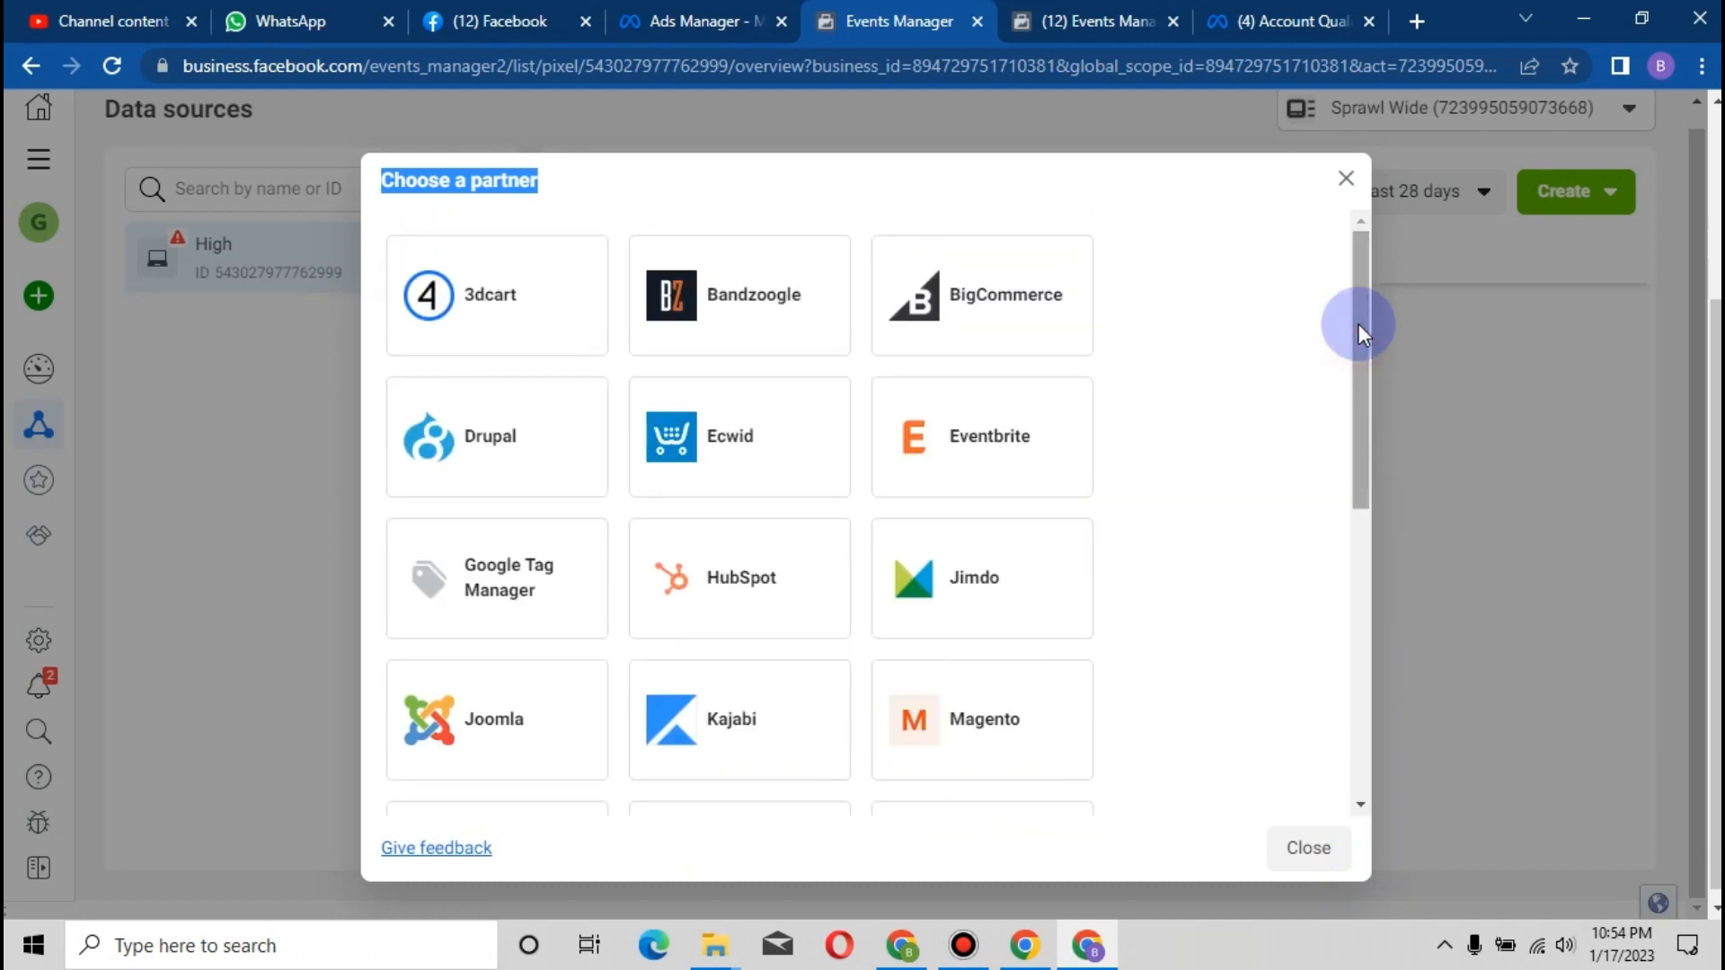
left_click(1345, 179)
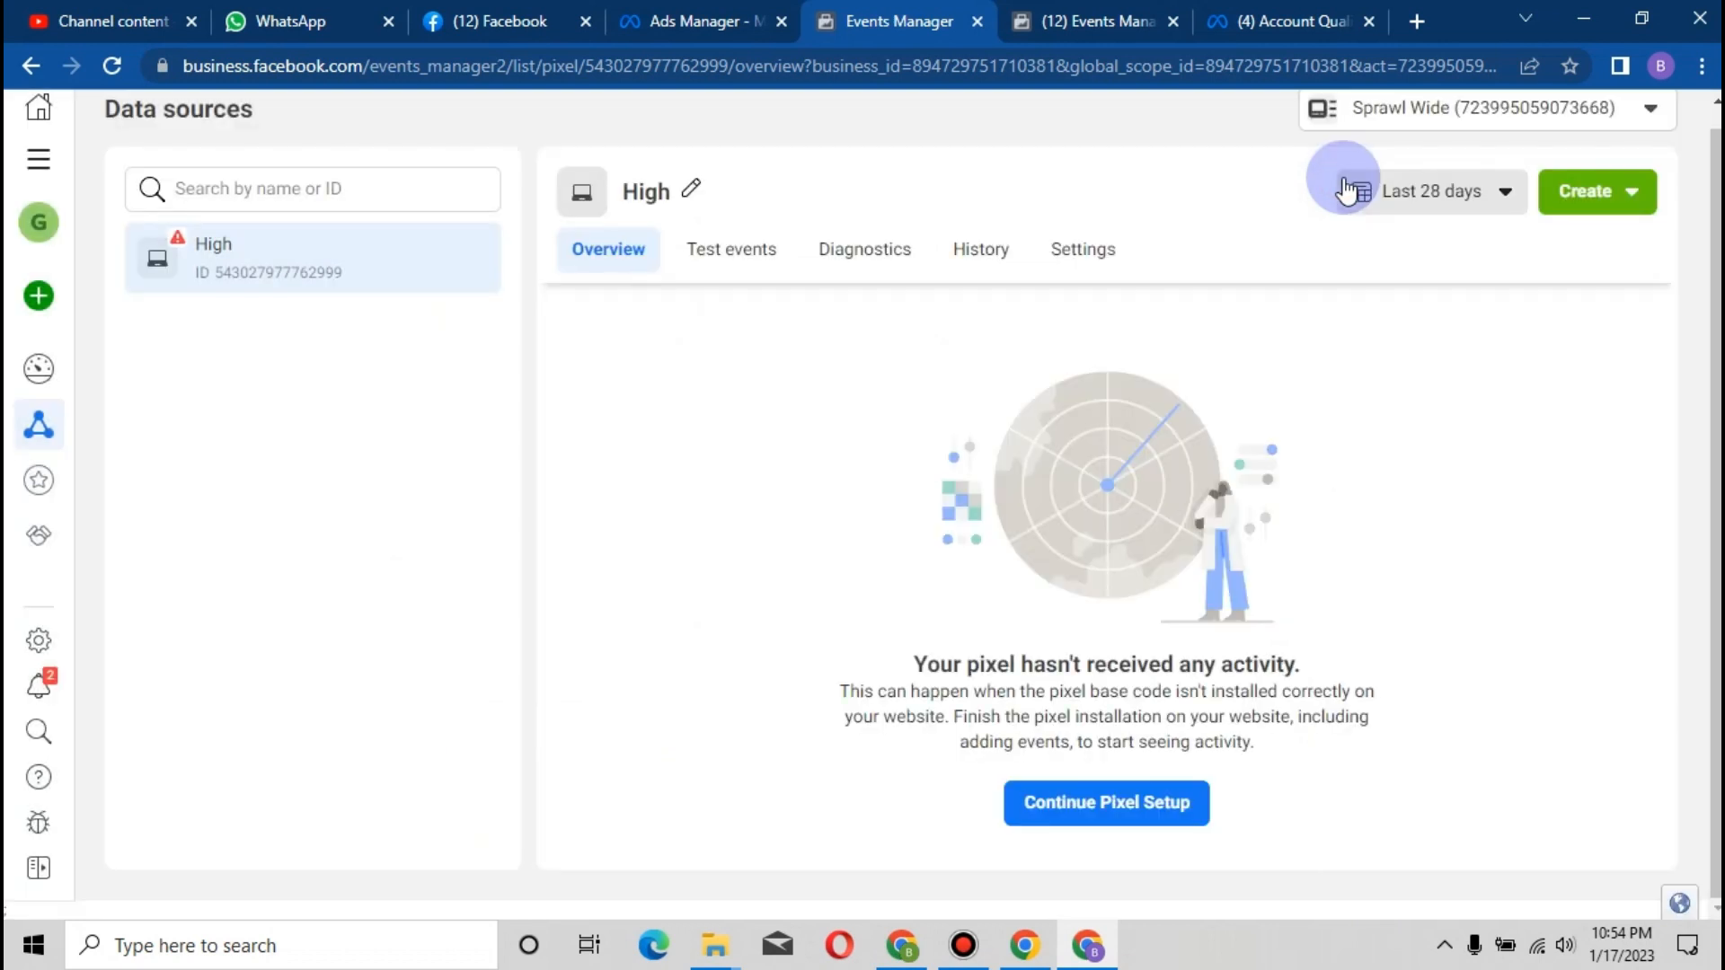
Continue the pixel setup with the Meta pixel connection, choosing manual code installation, and copy the base code
left_click(1139, 802)
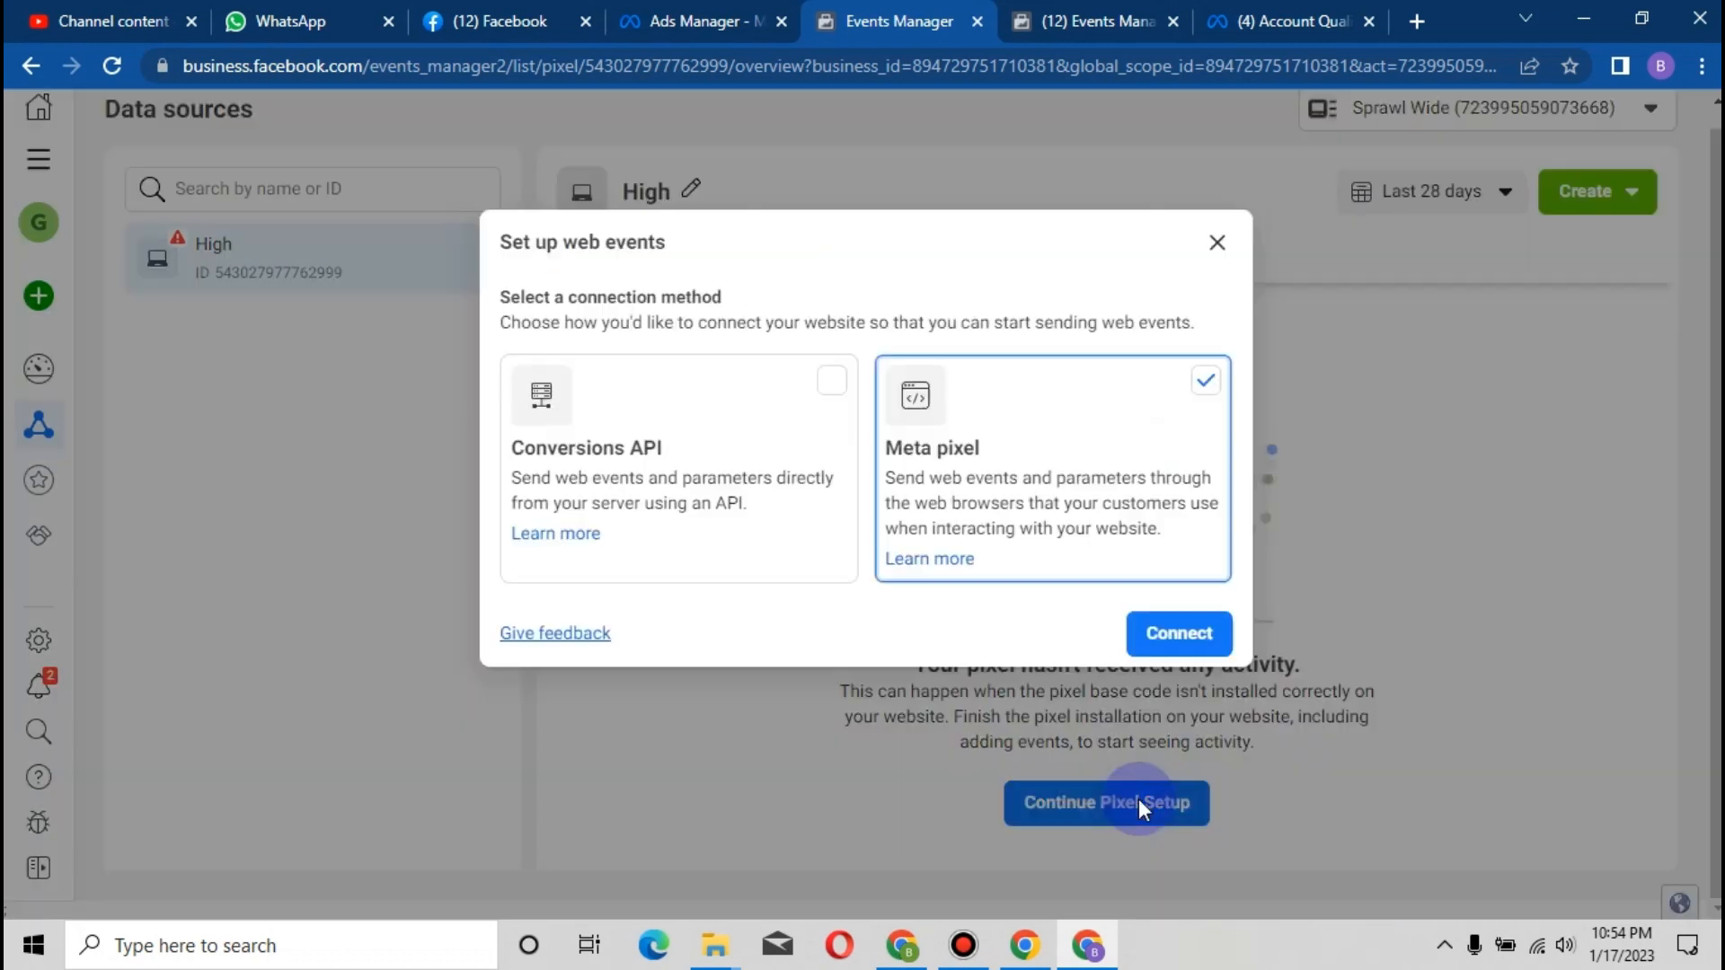
left_click(1198, 646)
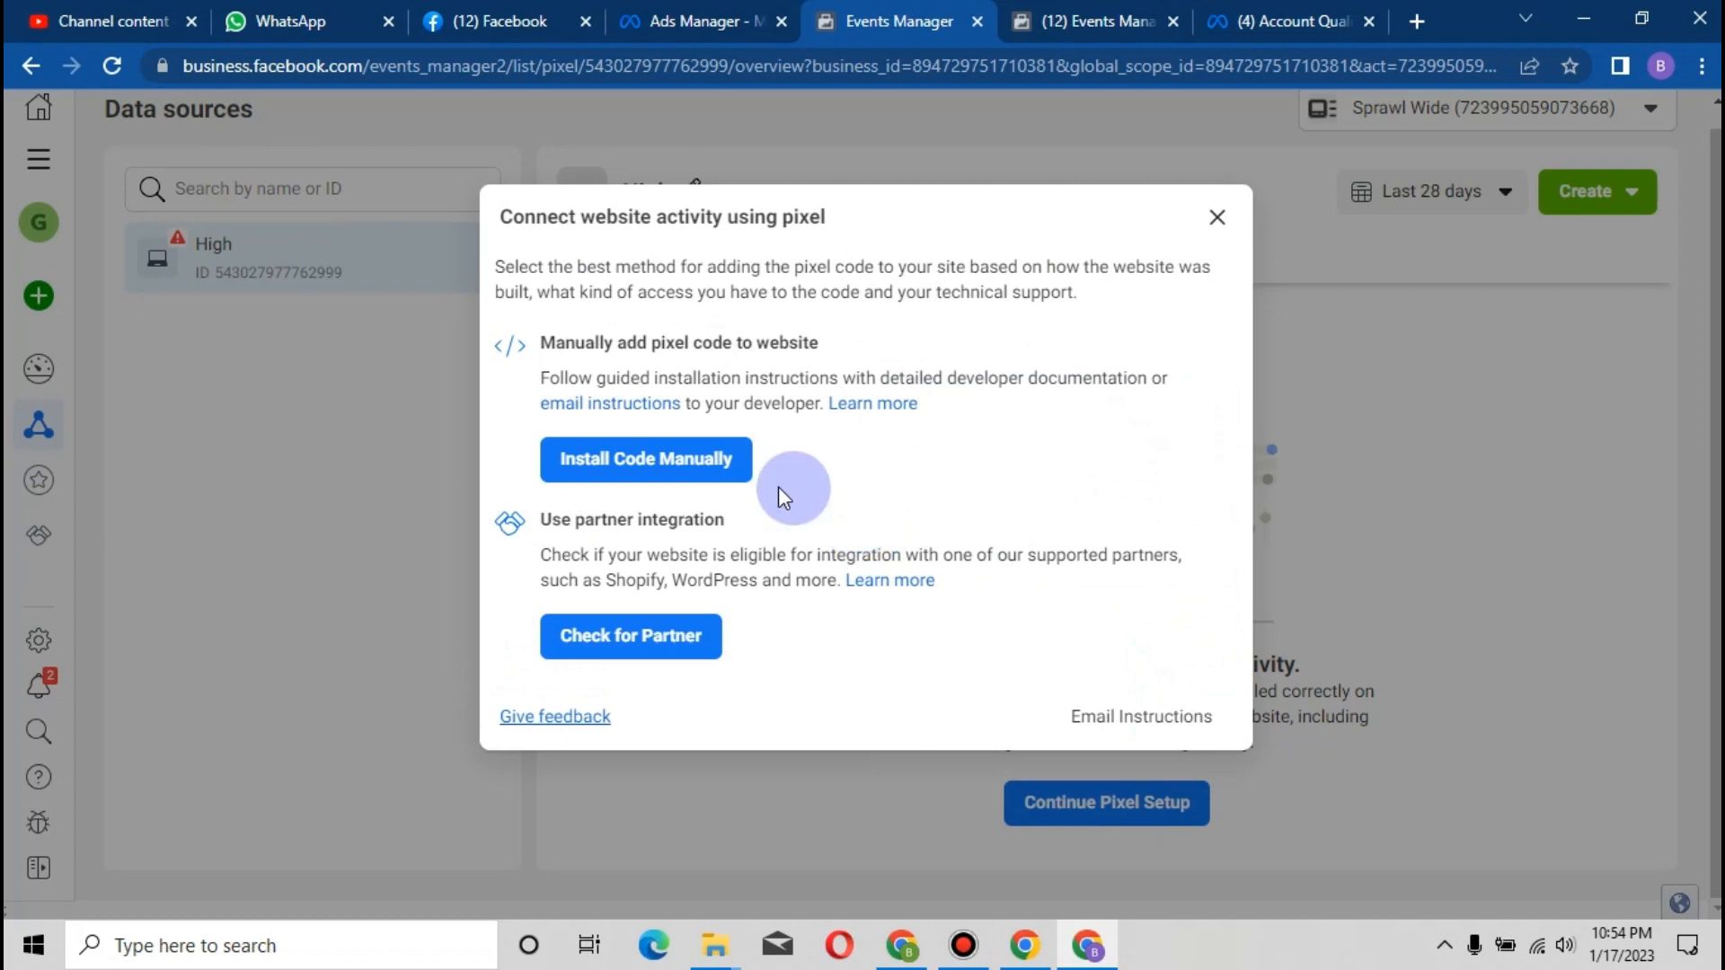
left_click(708, 459)
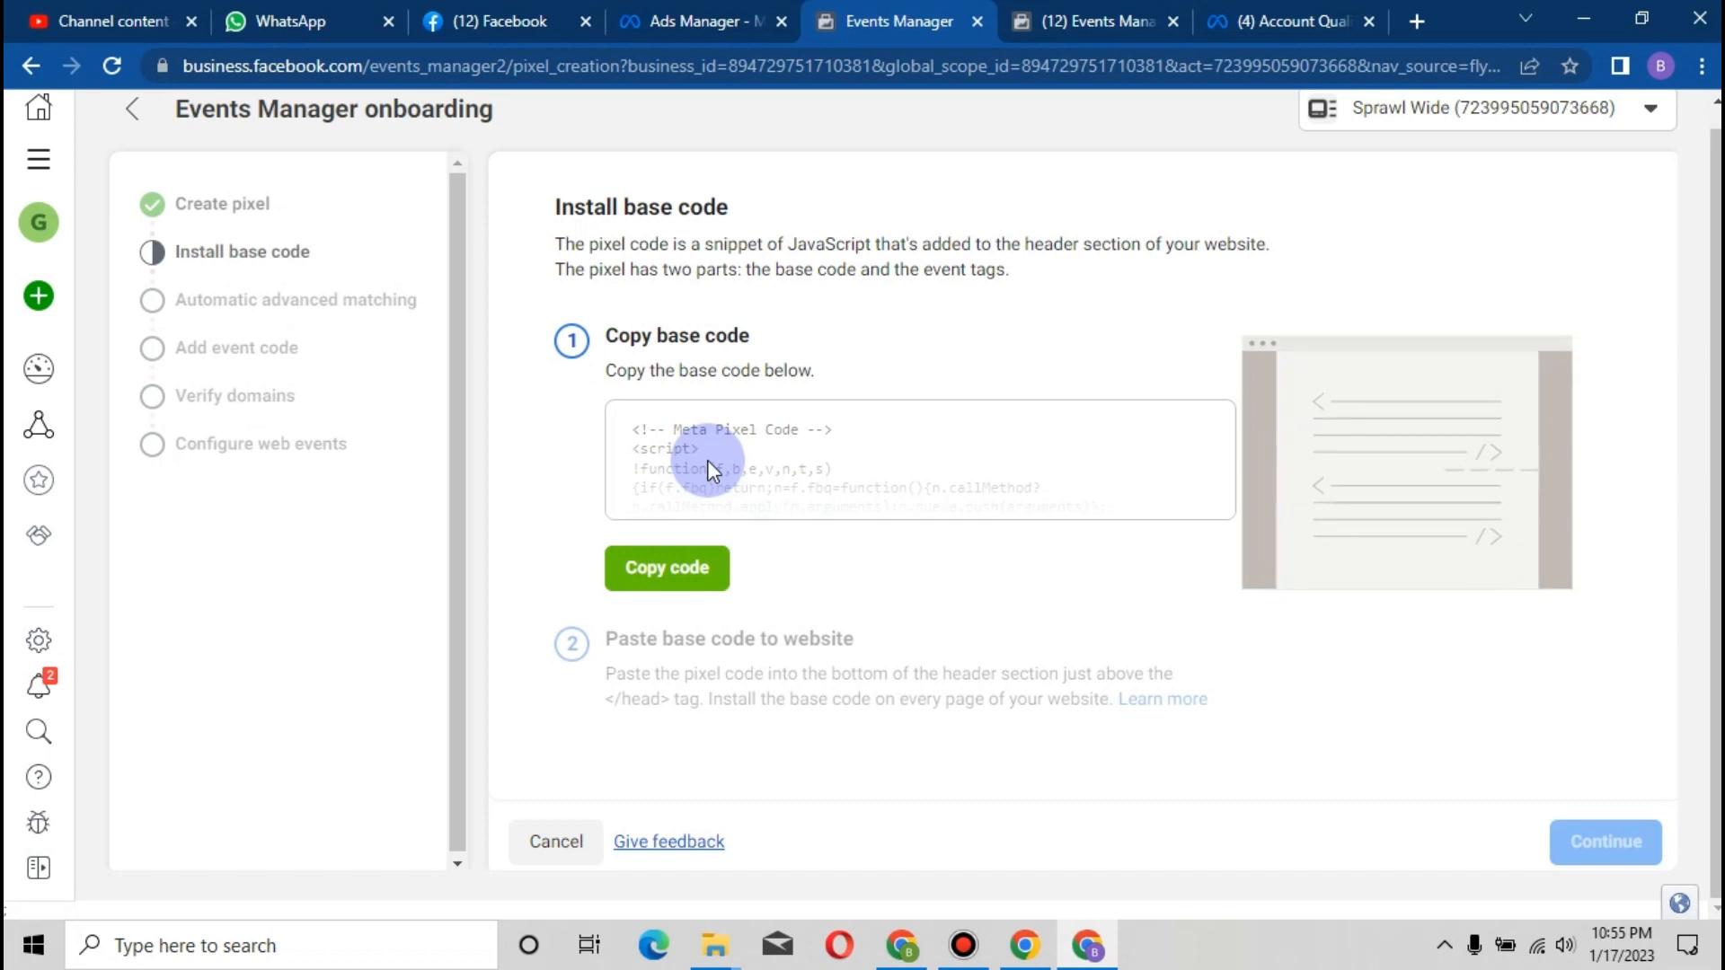
left_click(666, 568)
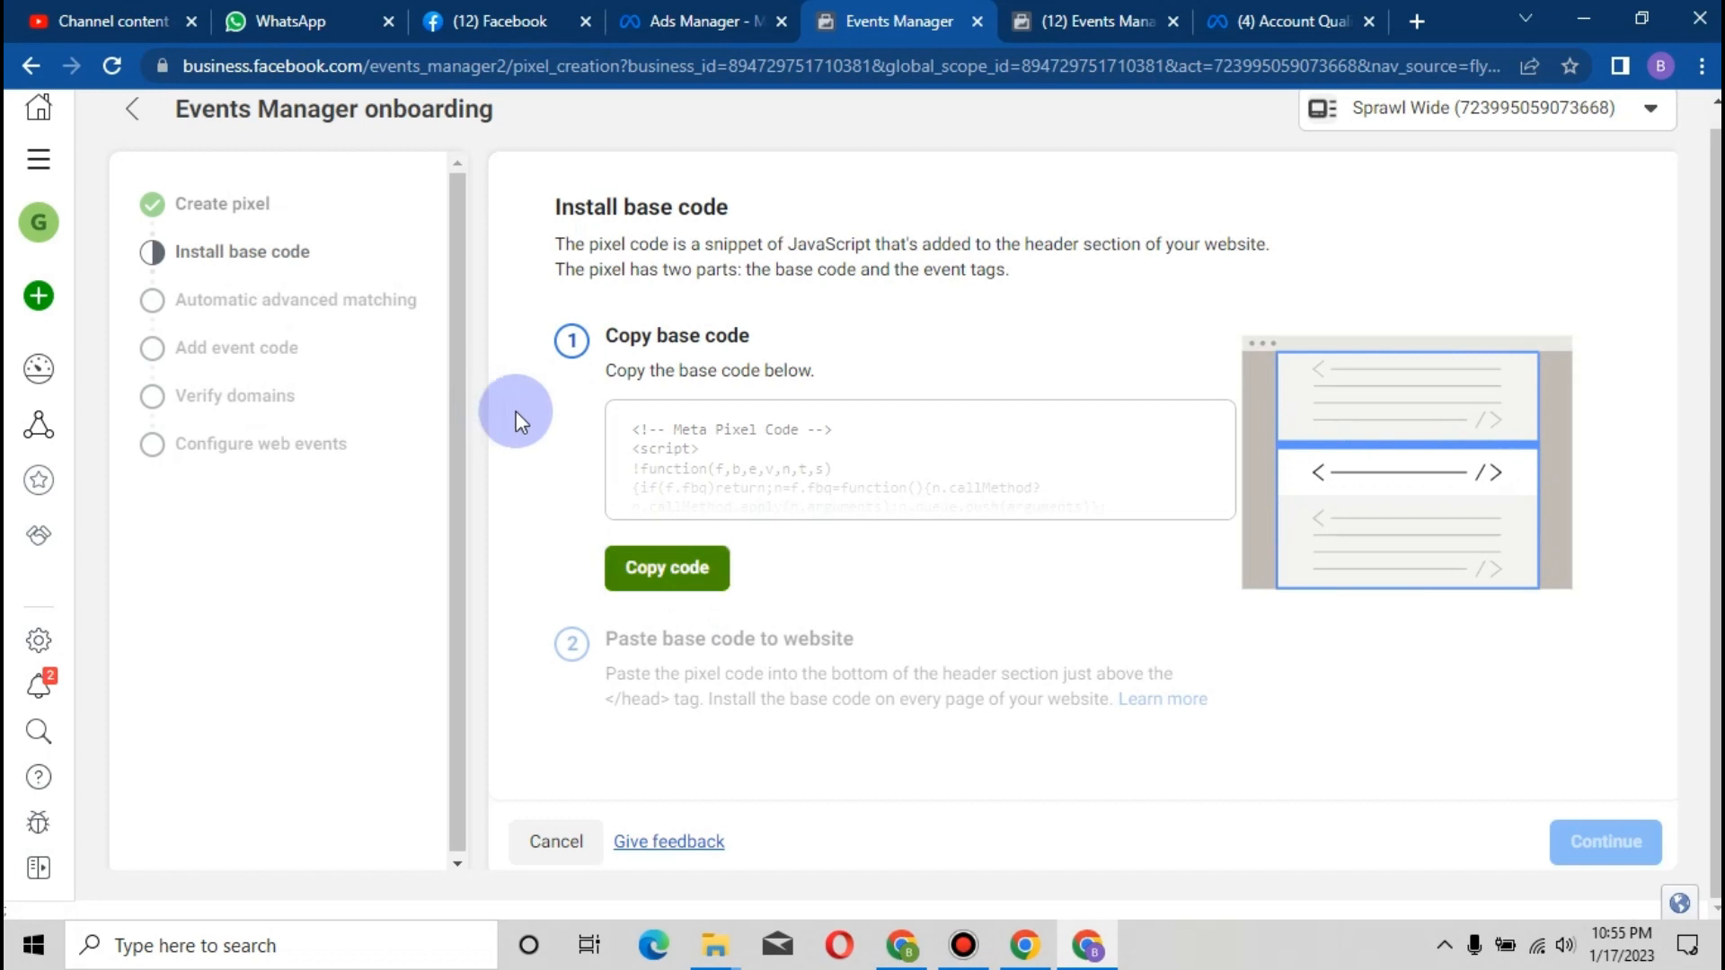
left_click(675, 585)
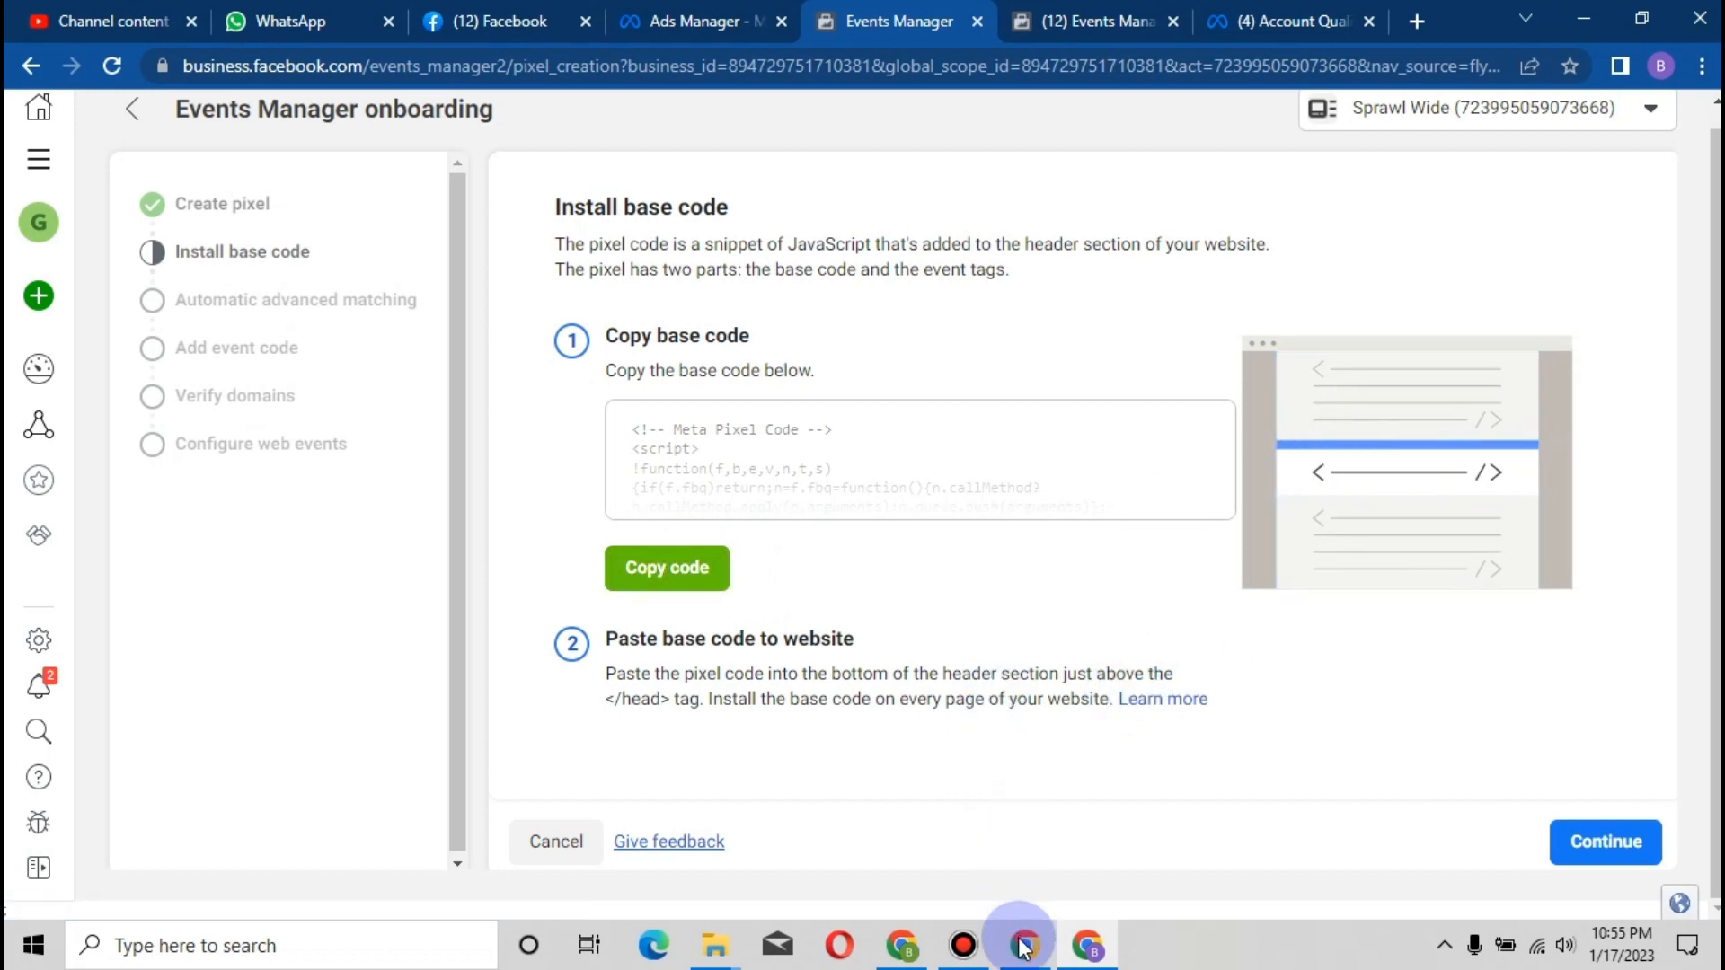
Switch to the WordPress site's Head, Footer and Post Injections settings and examine the head section injection area
mouse_move(1022, 943)
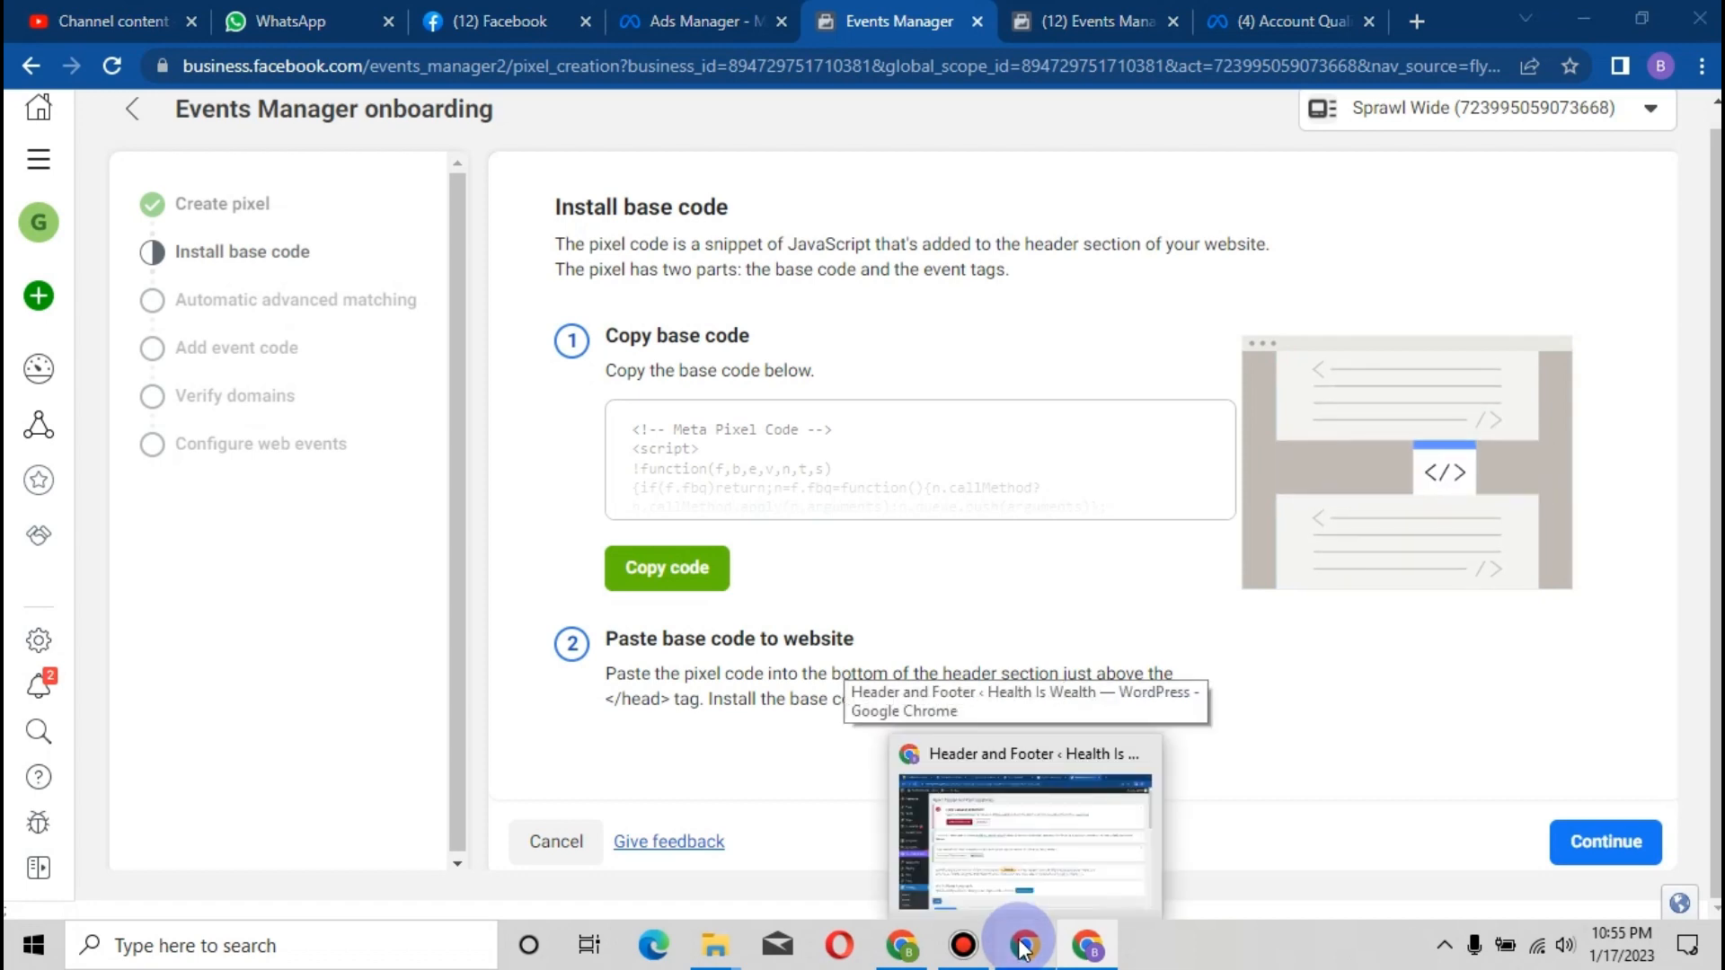
left_click(1021, 822)
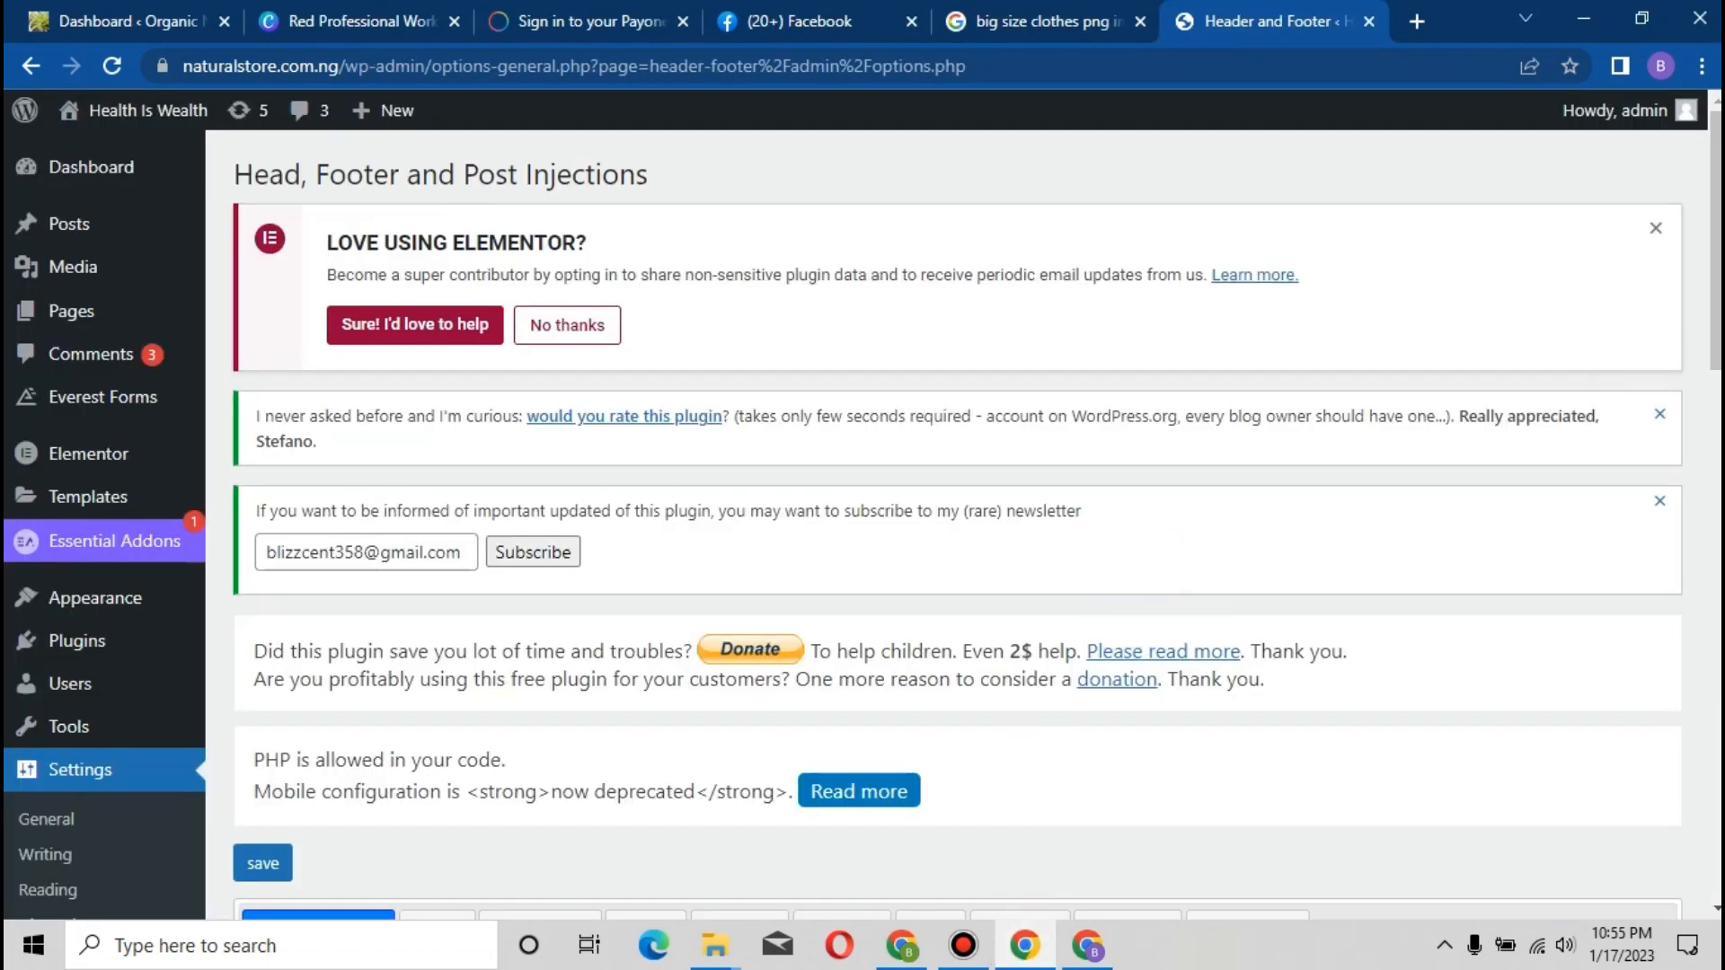
scroll(863, 530, "down", 4)
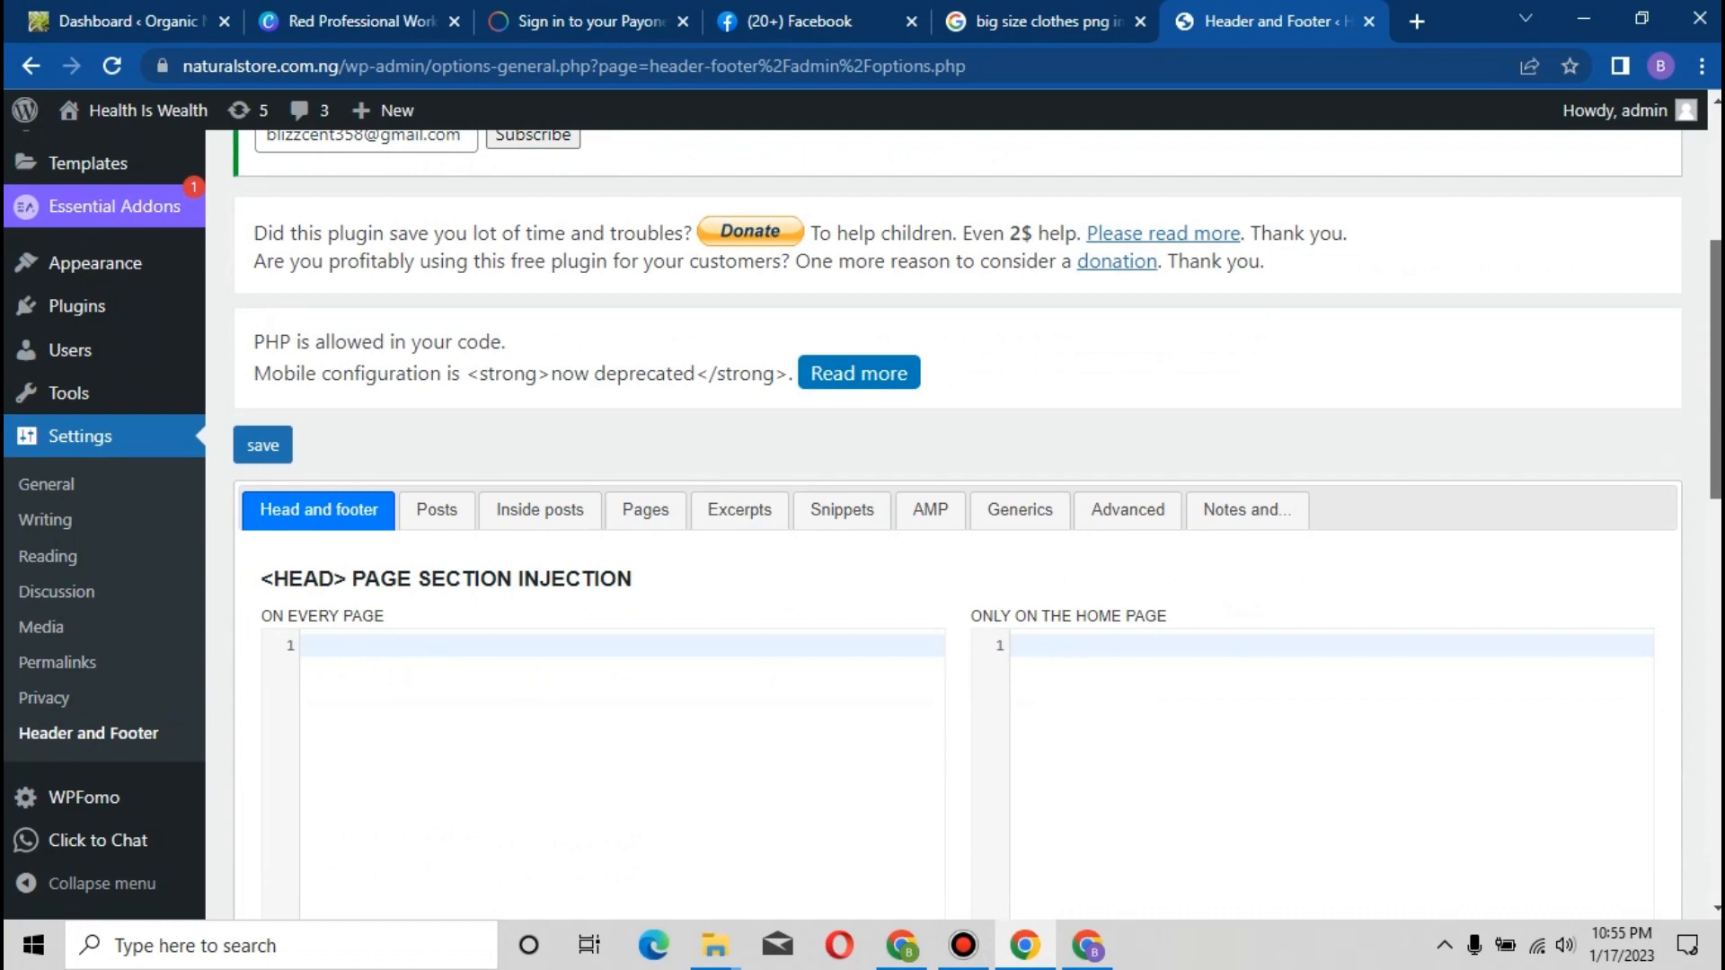
scroll(1639, 364, "up", 3)
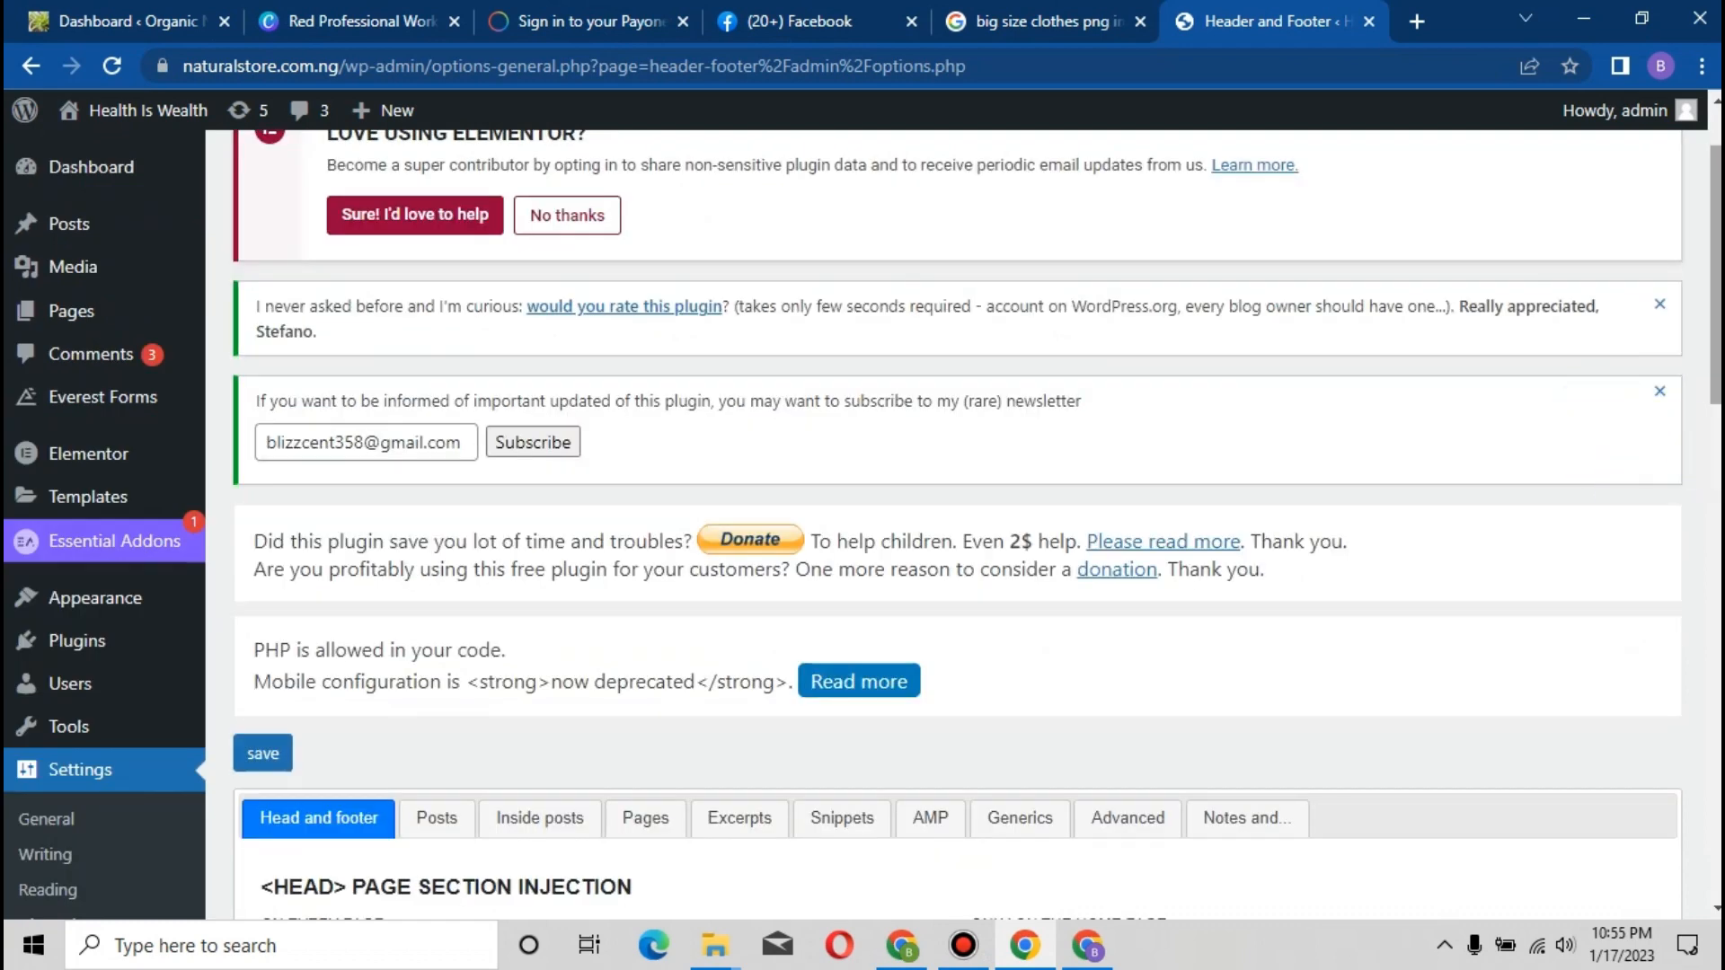
scroll(687, 460, "down", 5)
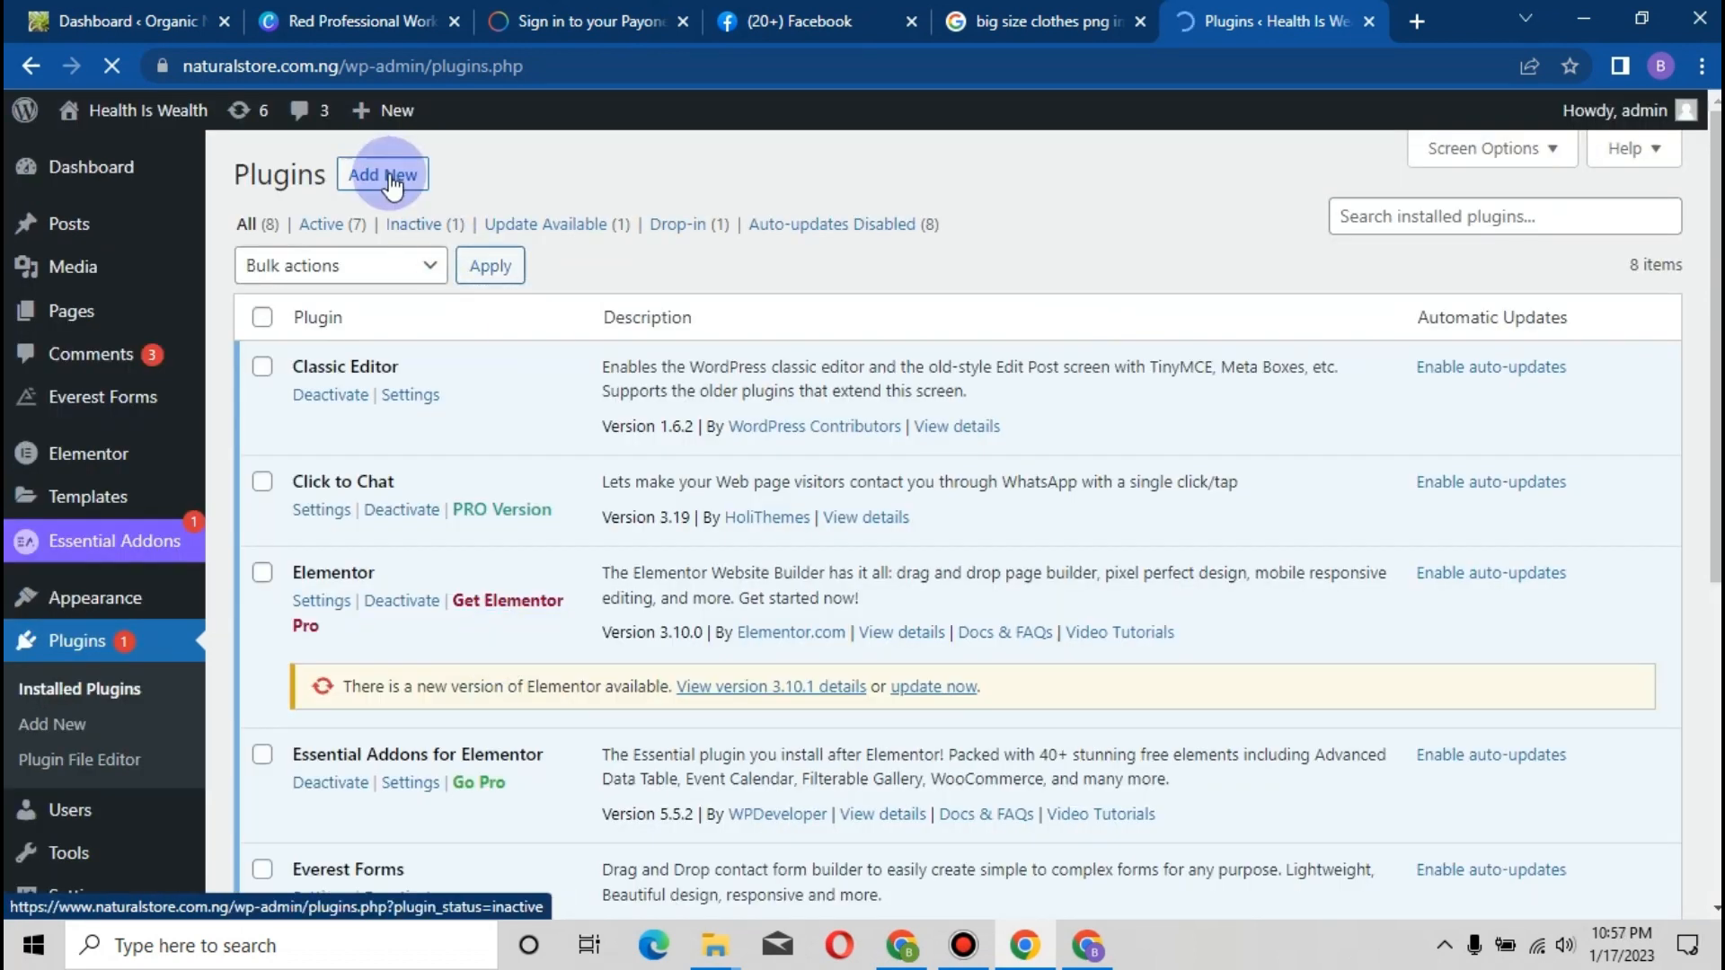
Search the new WordPress plugins for "header and footer injection"
left_click(390, 176)
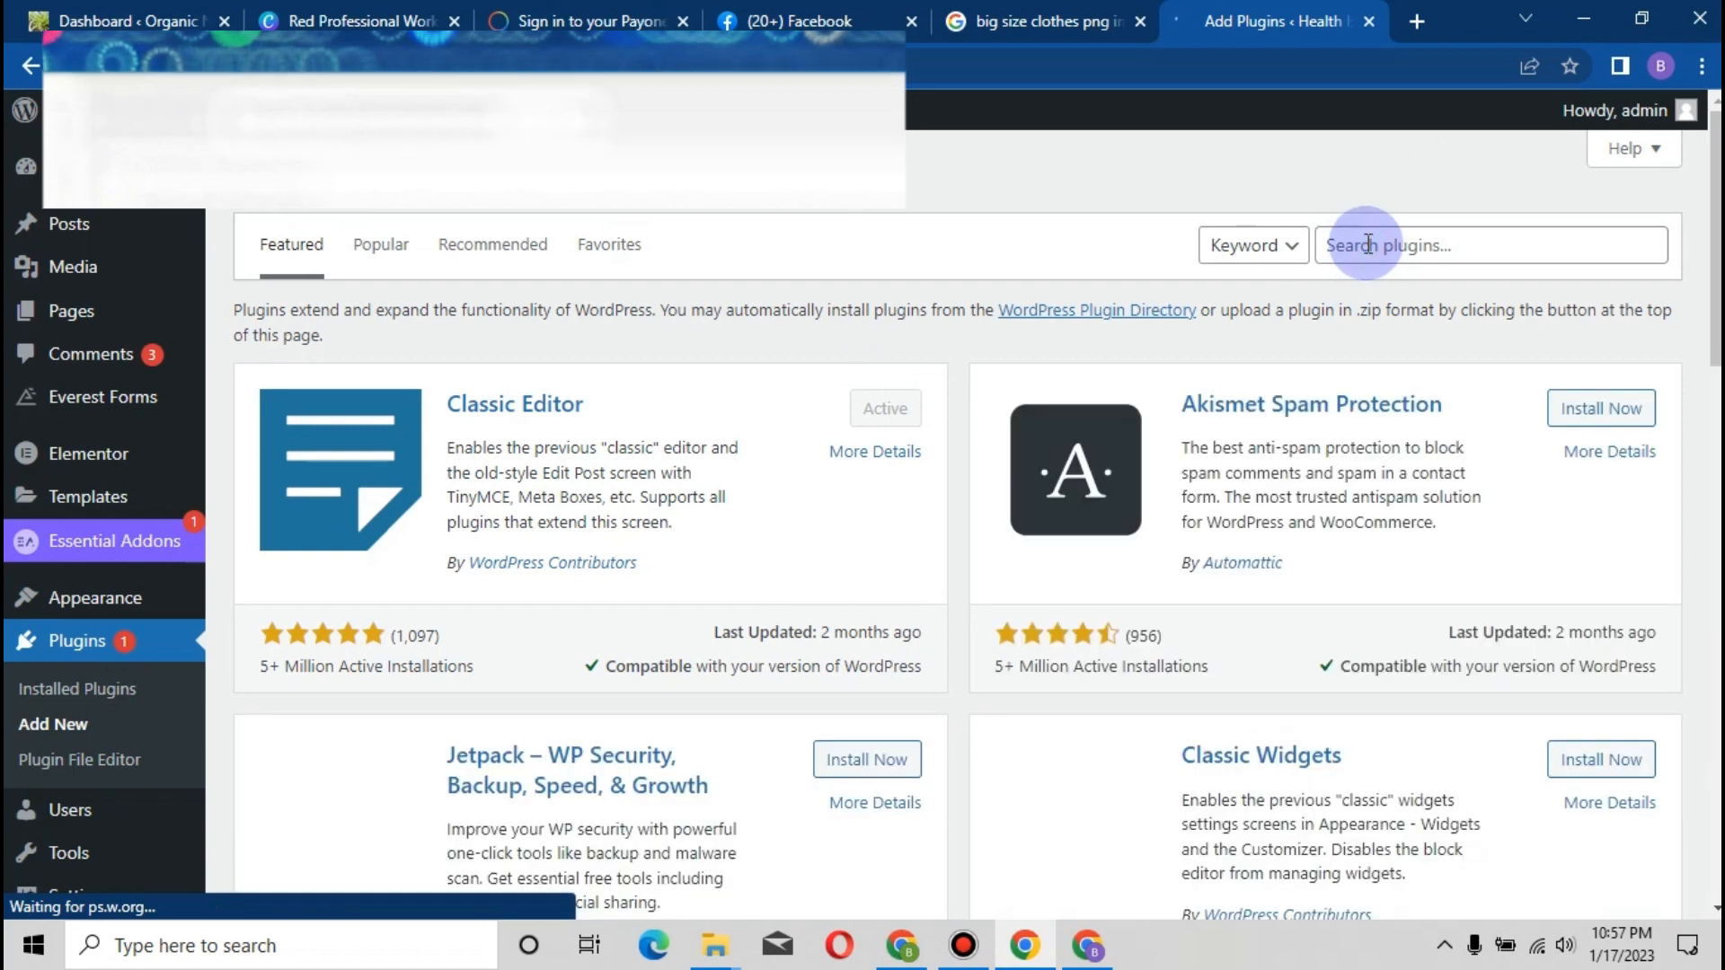
left_click(1367, 244)
type("header and footer injection")
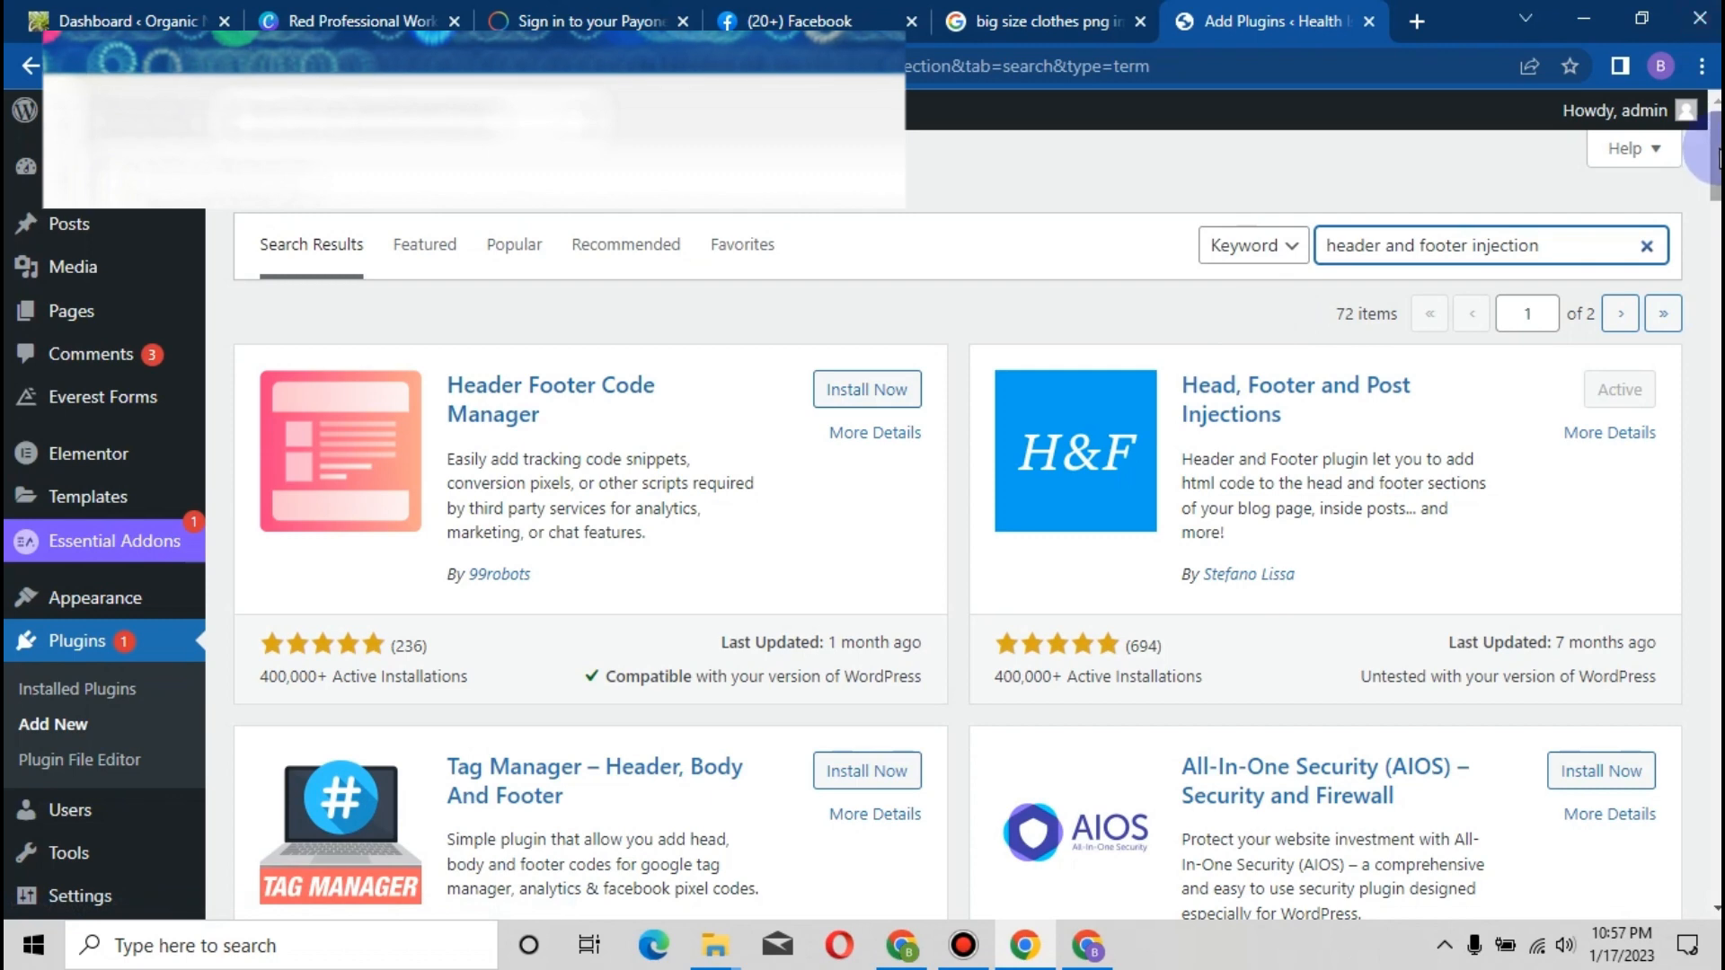
Open the WordPress site's Head, Footer and Post Injections settings, checking the base code page in Events Manager
scroll(1717, 157, "down", 5)
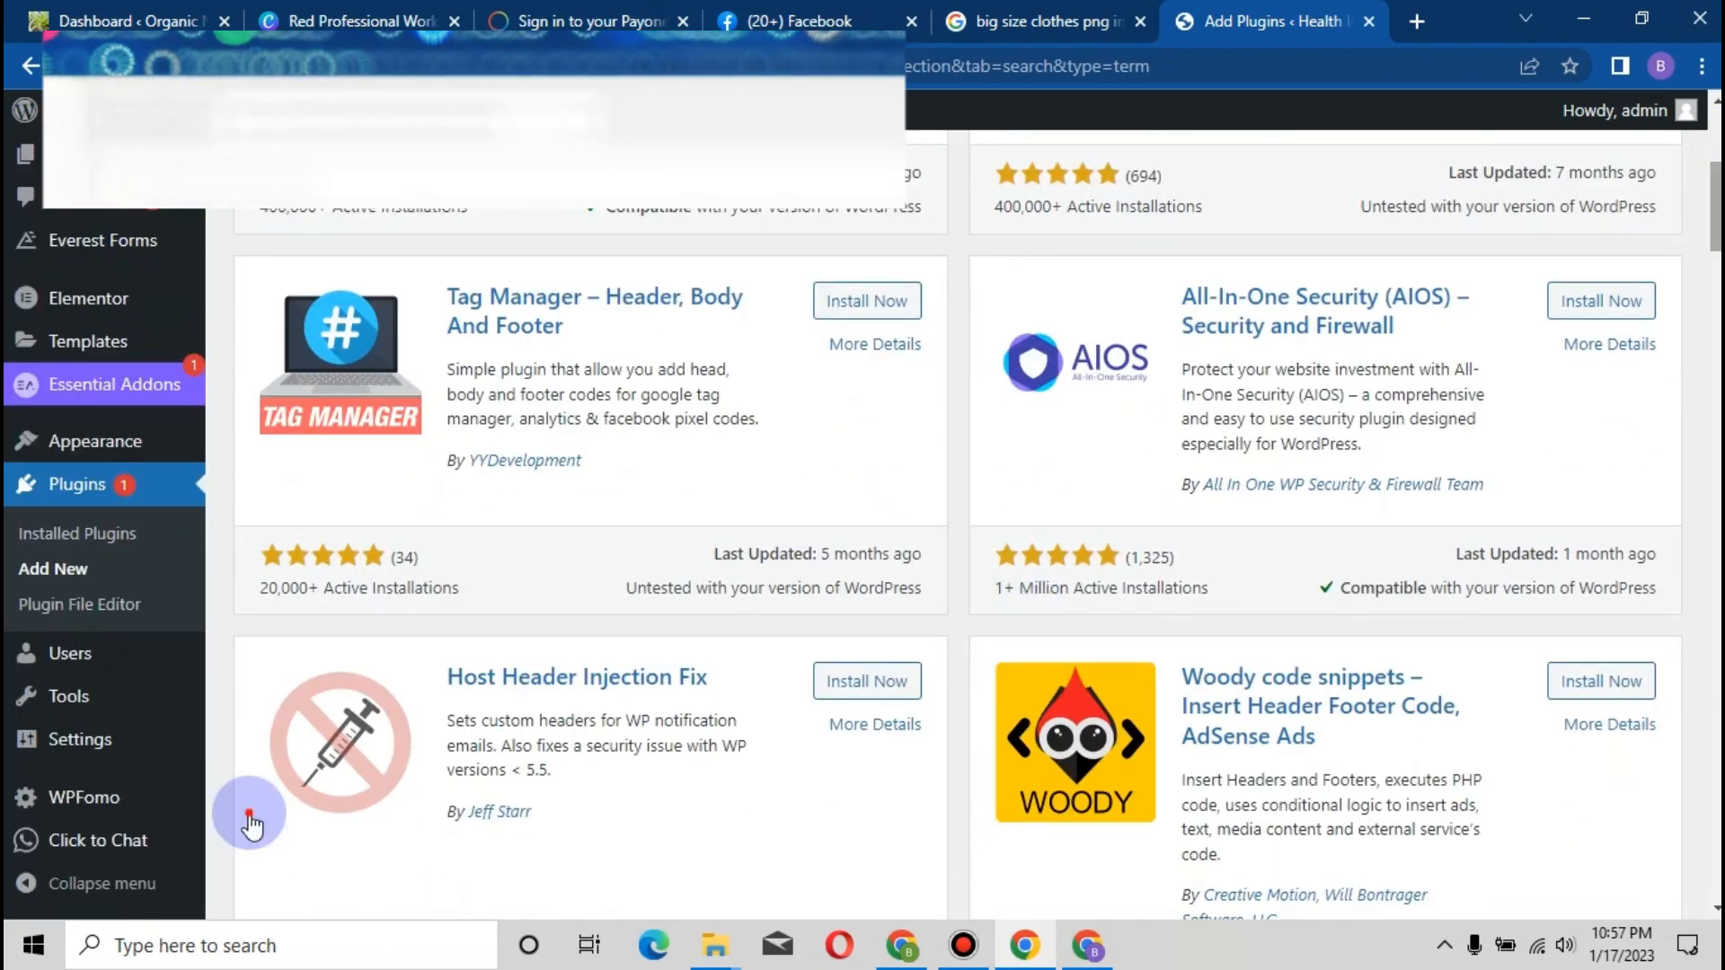
left_click(261, 834)
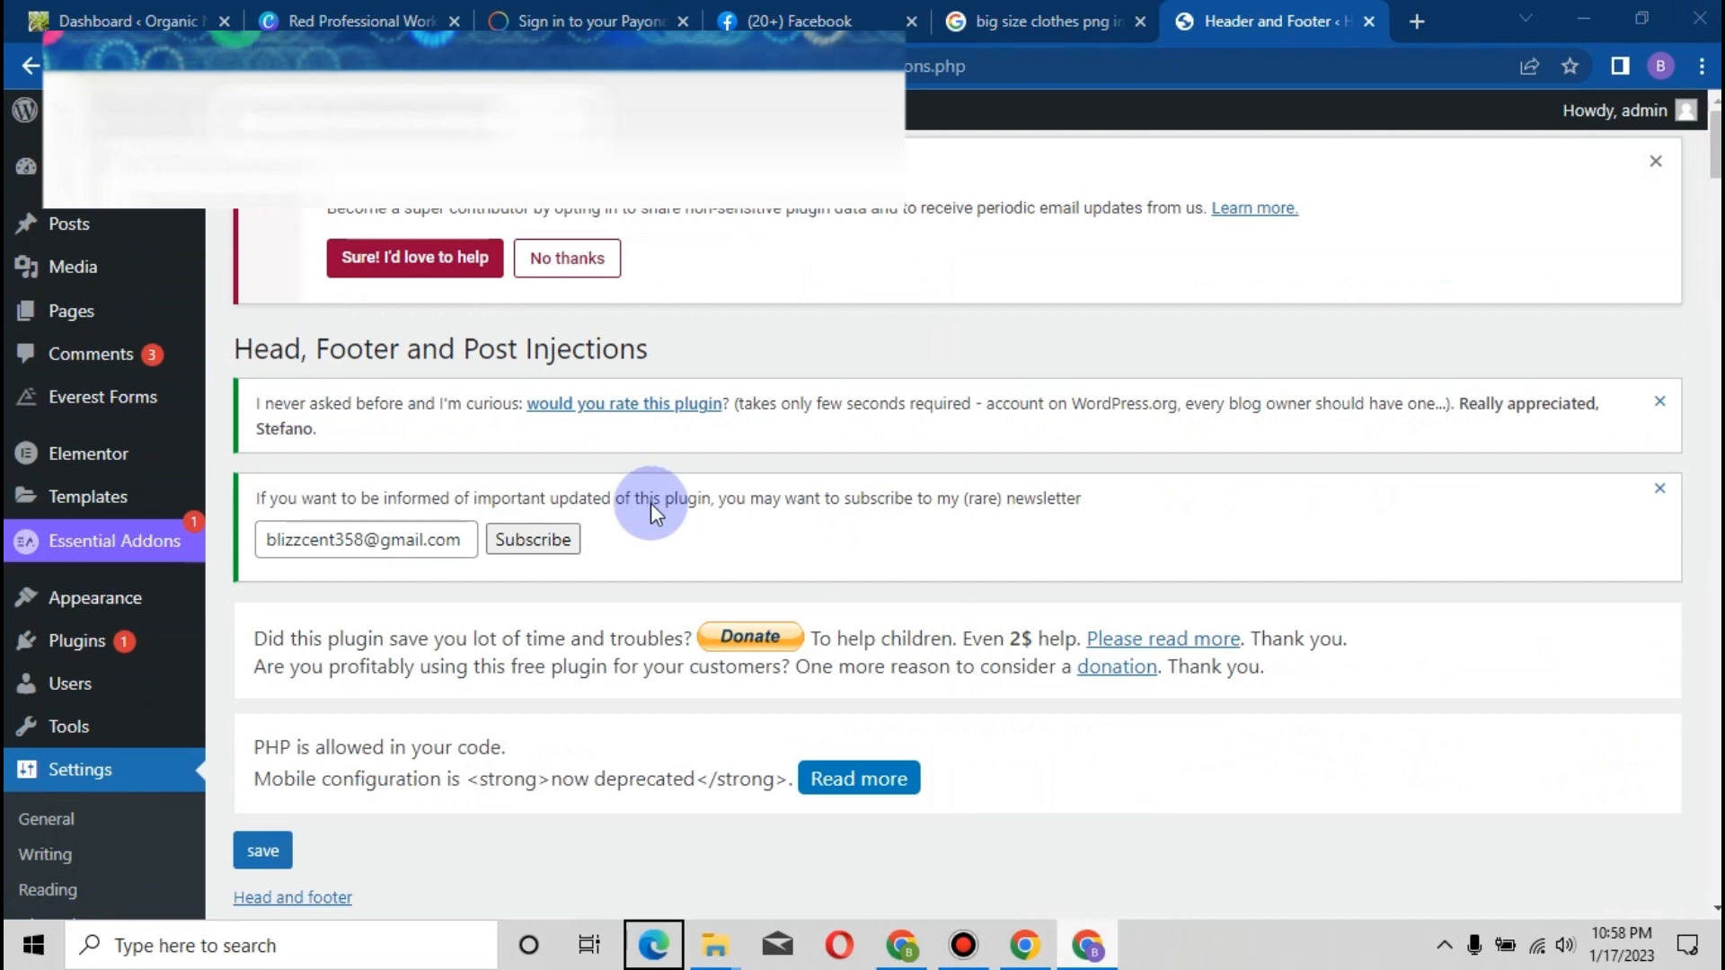
left_click(907, 945)
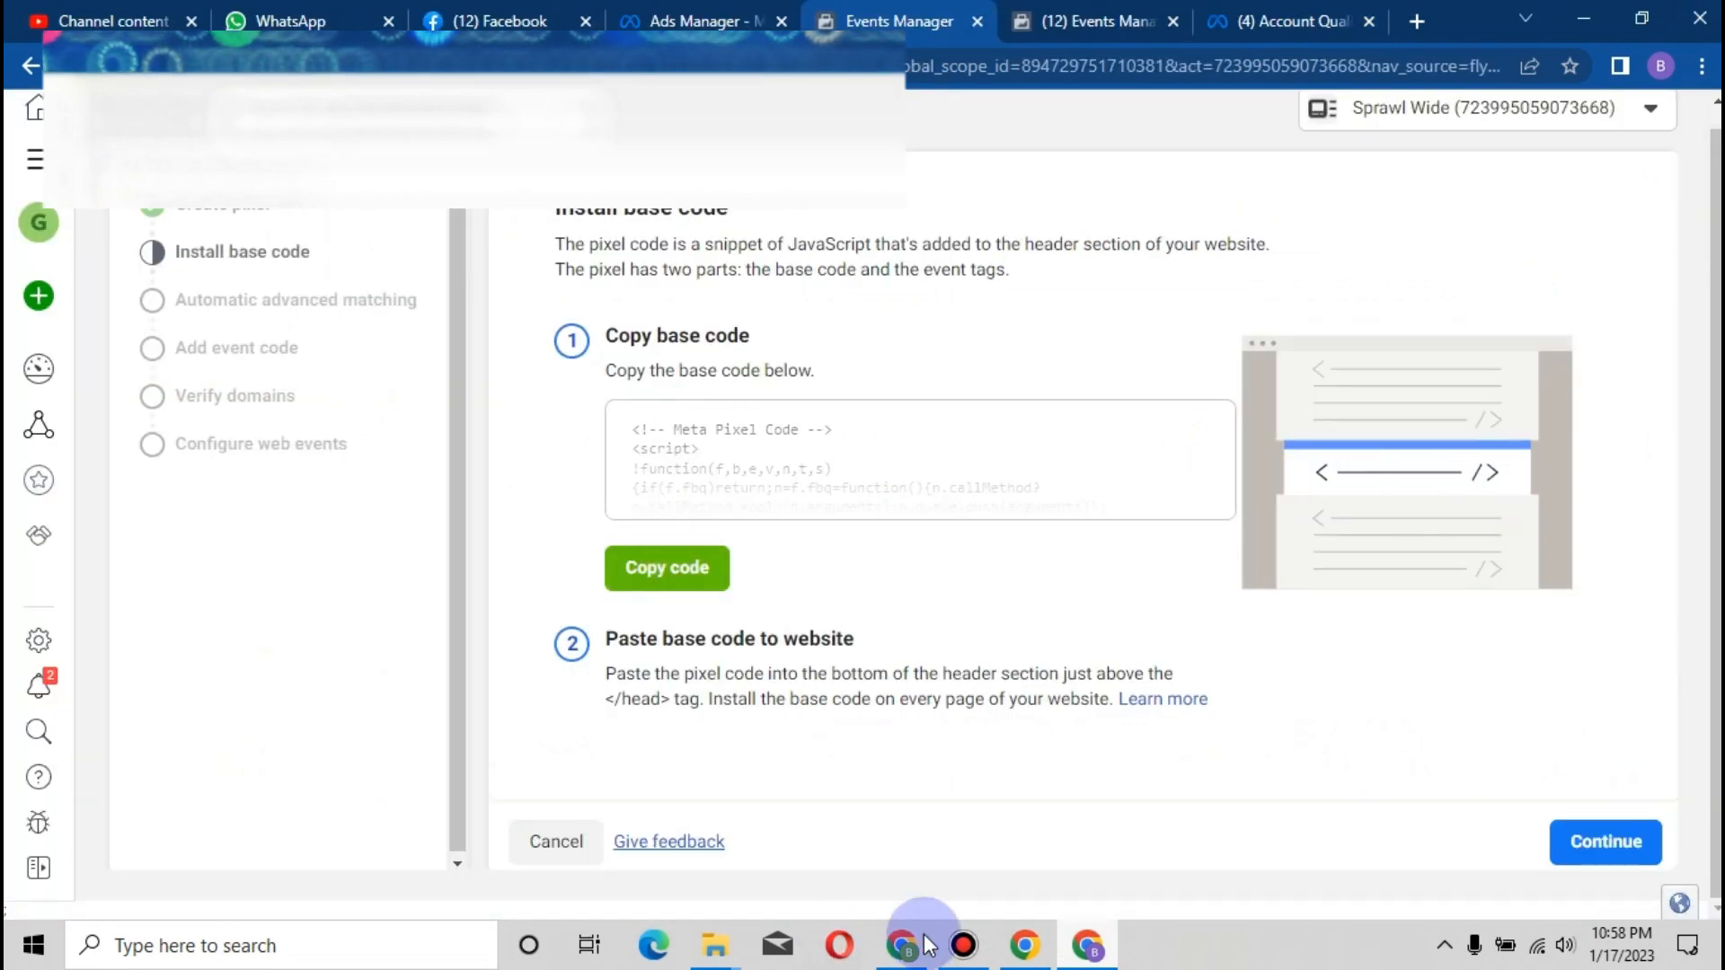
mouse_move(928, 945)
left_click(1031, 875)
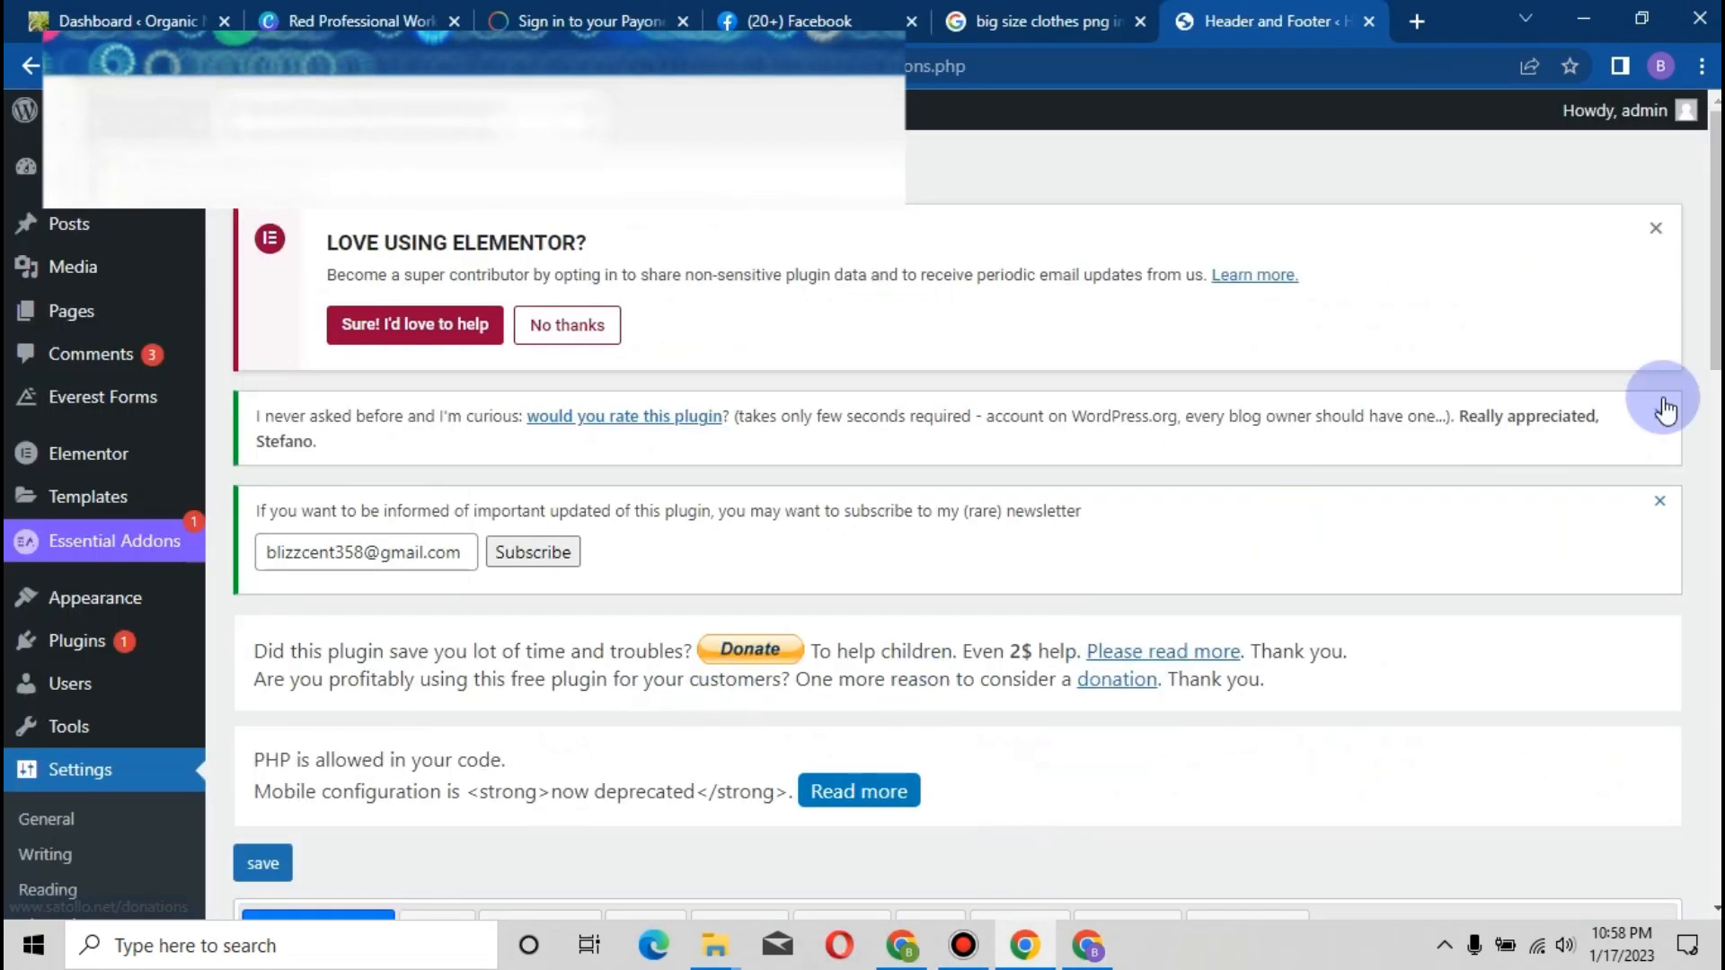
Paste the Meta pixel base code into the head section injection for every page and save the settings
scroll(1177, 381, "down", 4)
left_click(1178, 381)
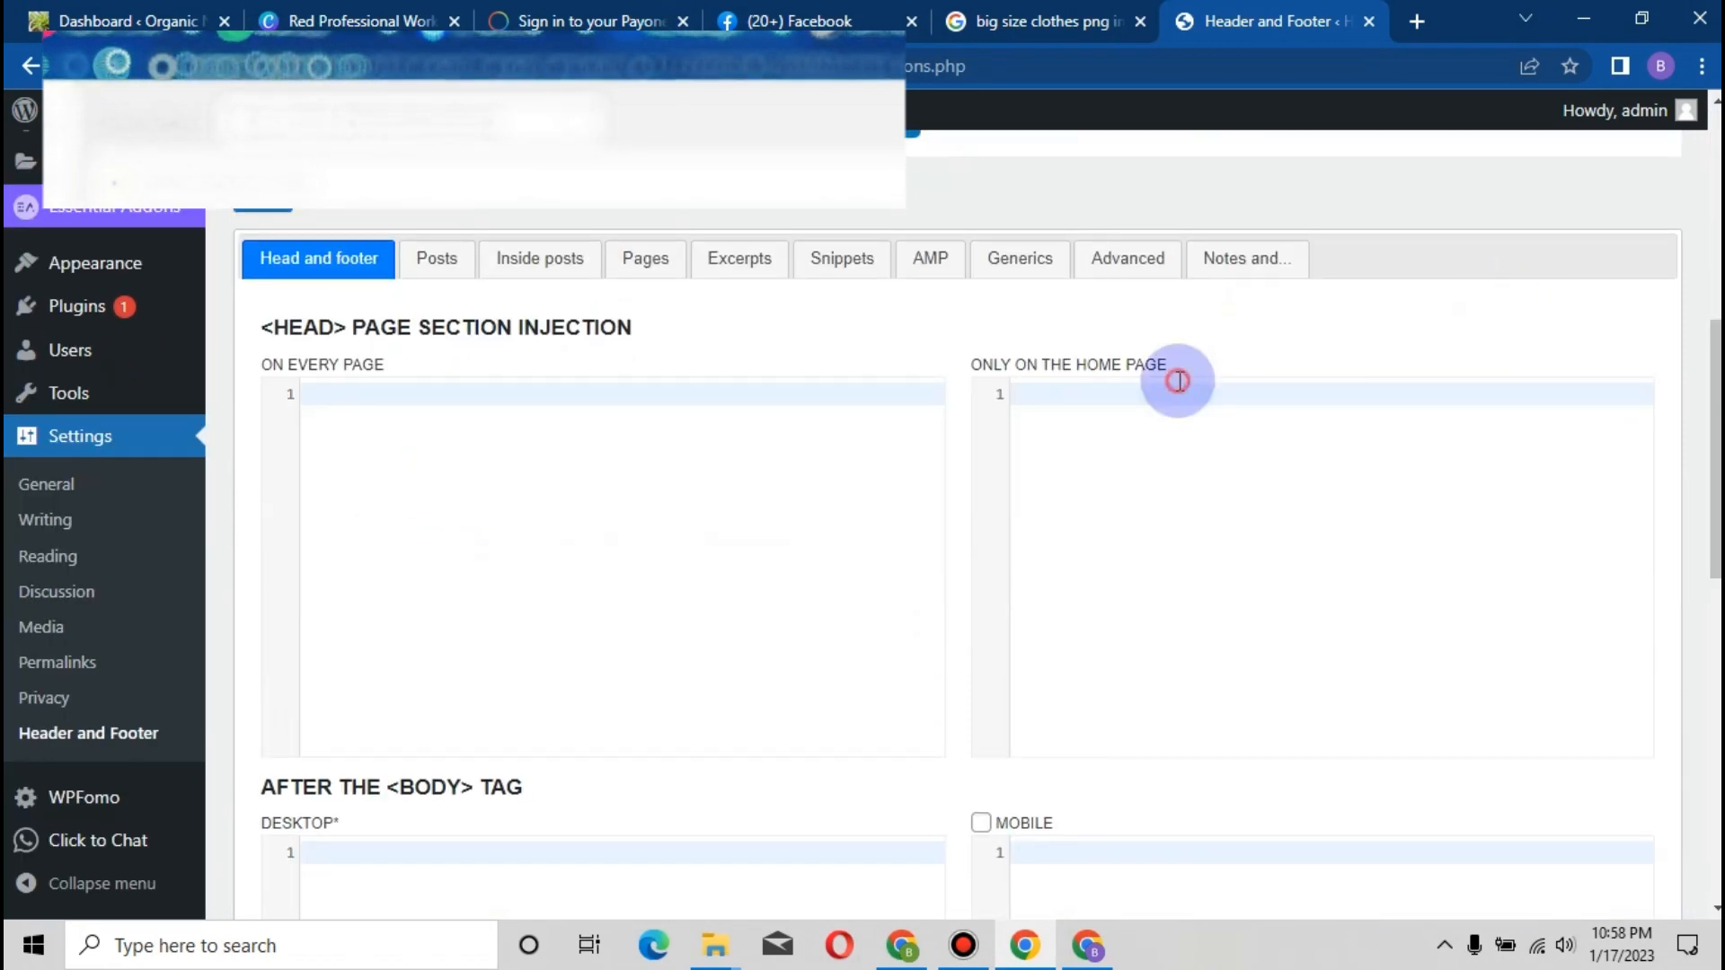
left_click(600, 468)
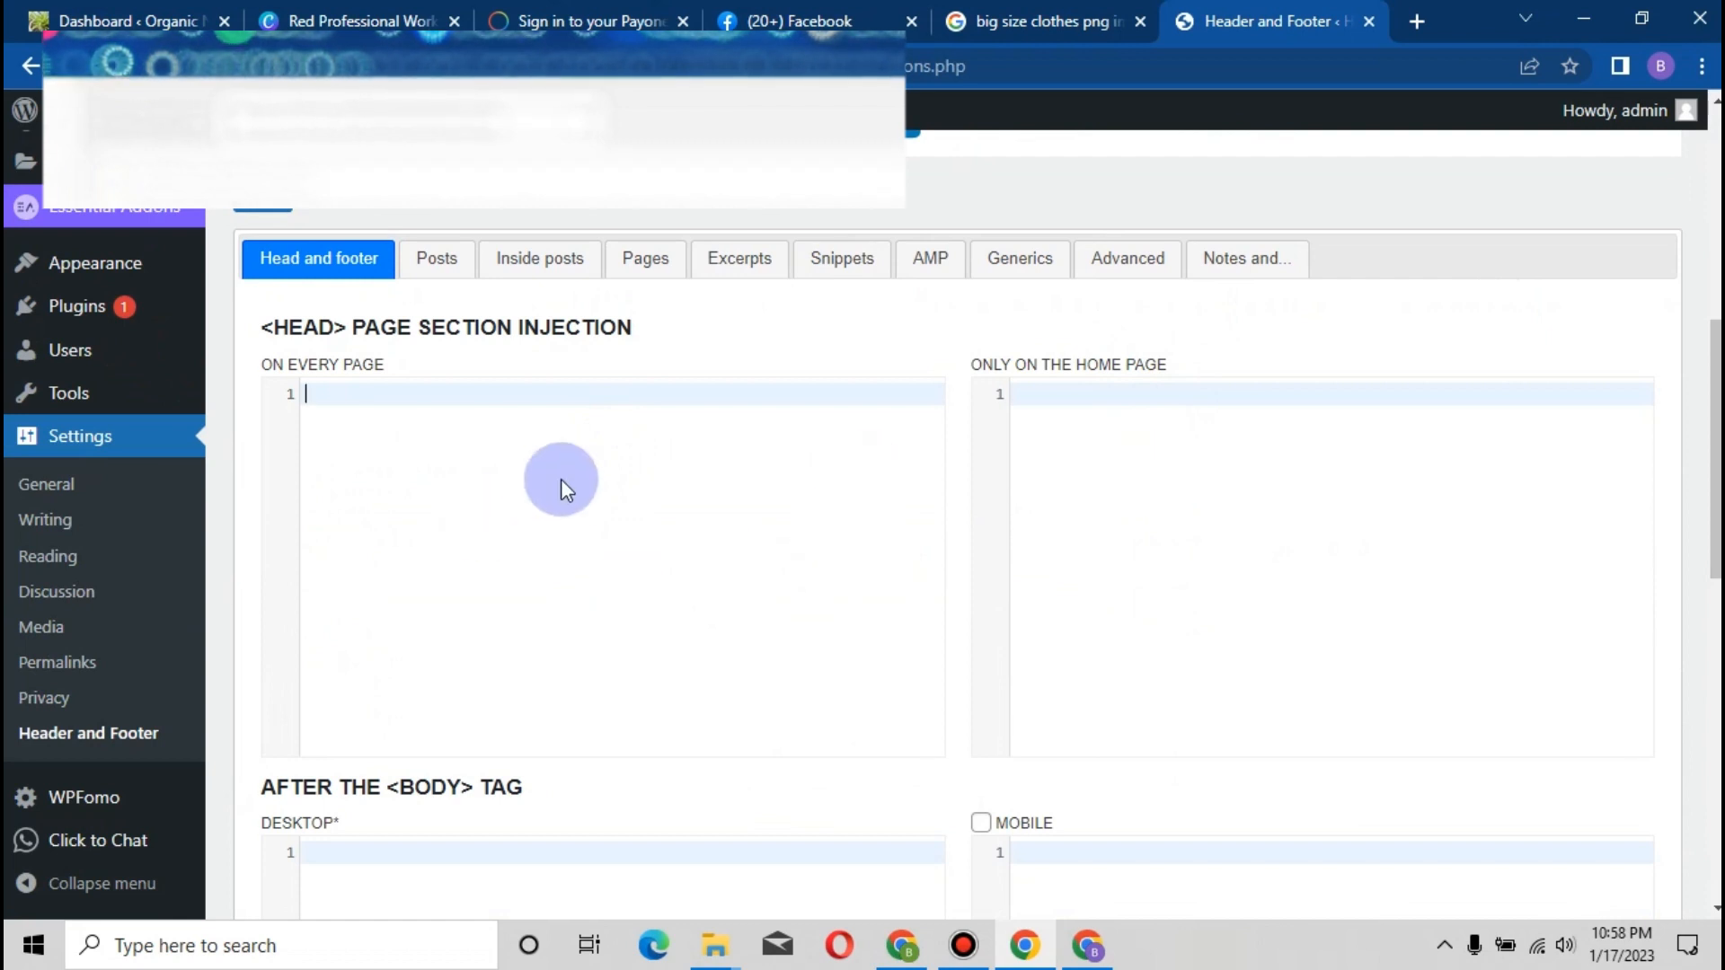
key("ctrl+v")
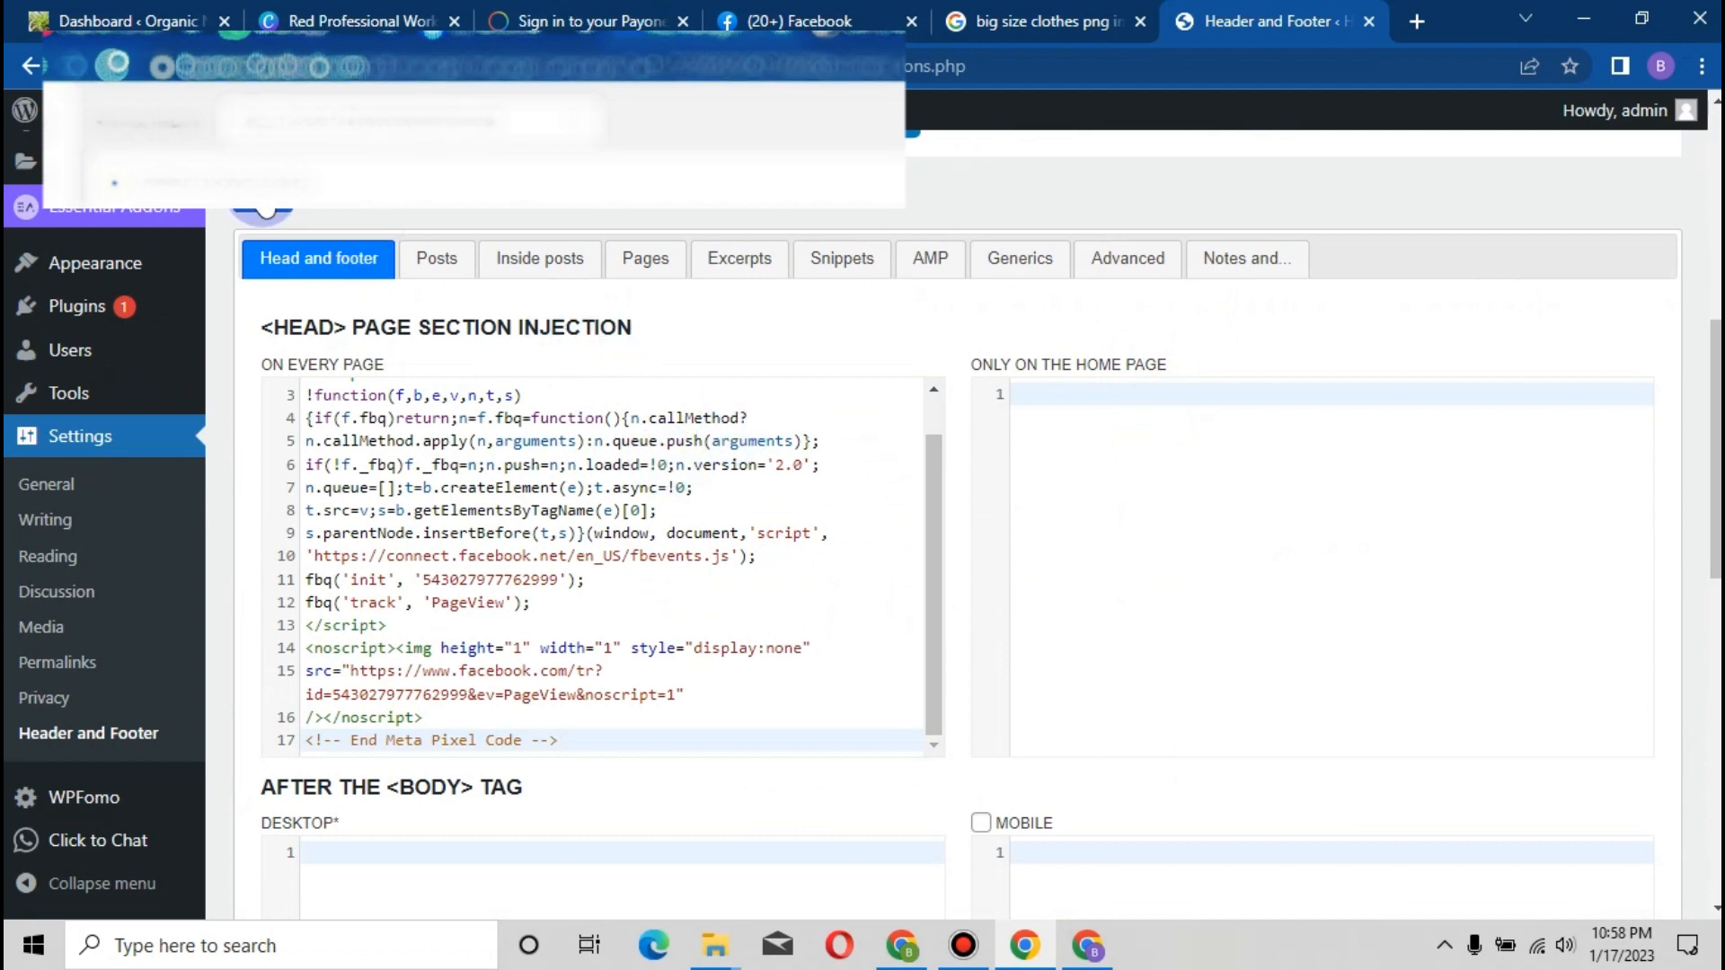
left_click(268, 208)
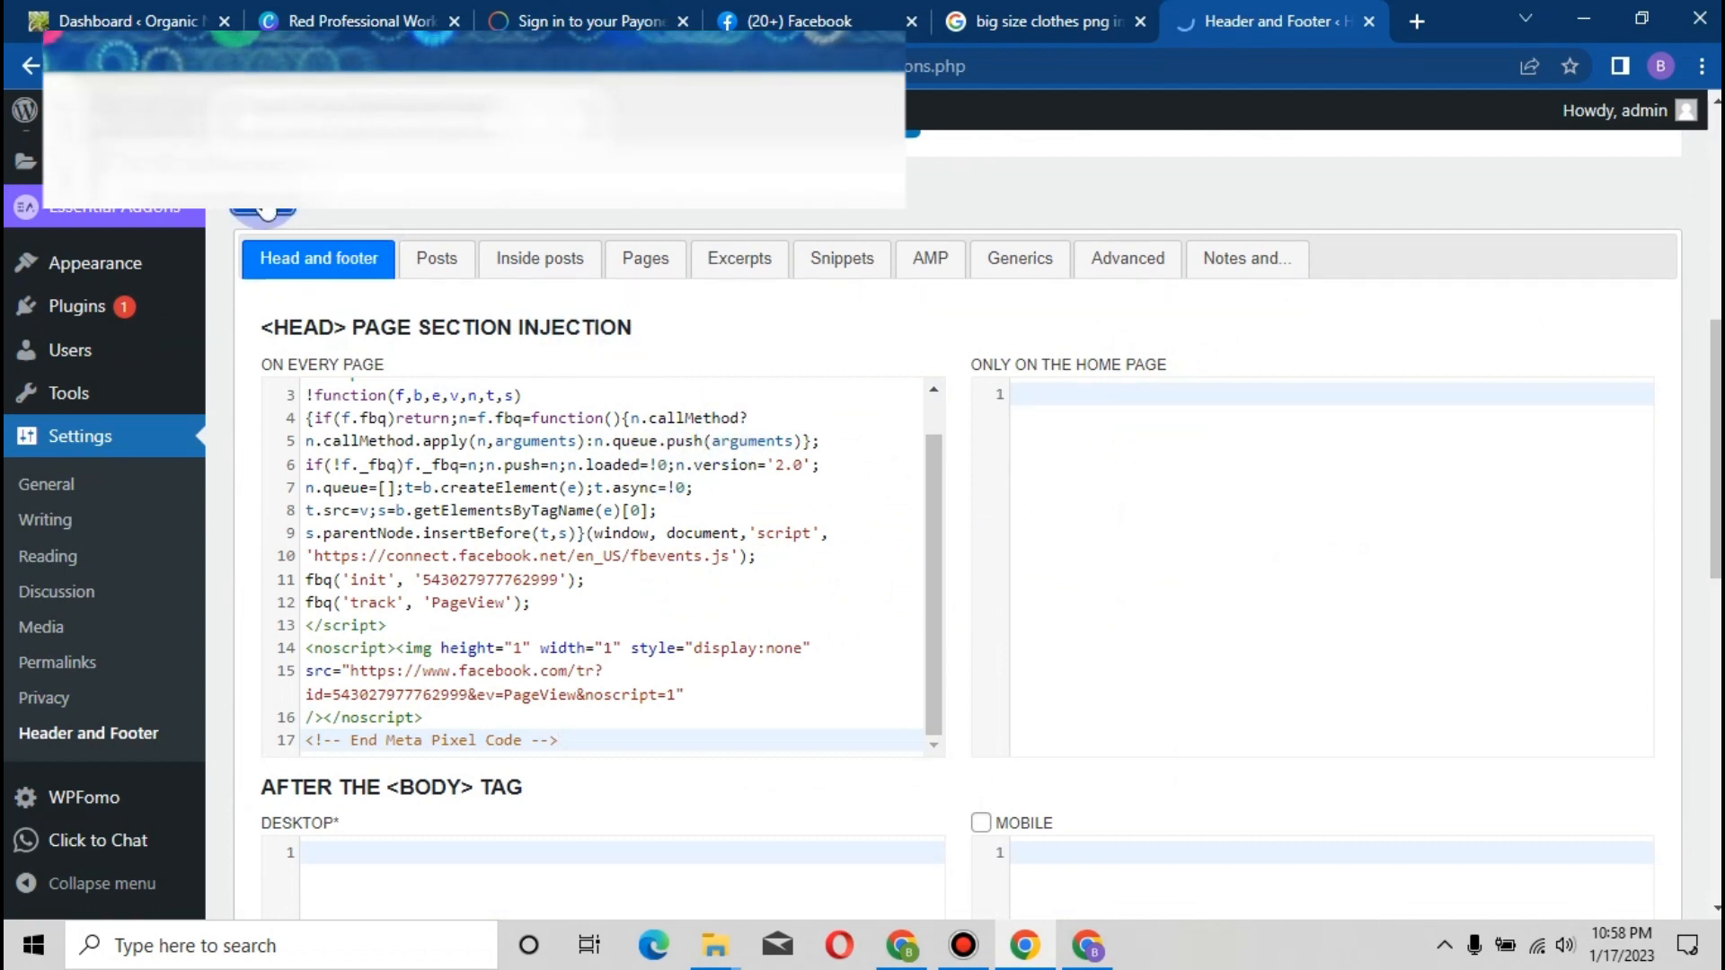
scroll(957, 525, "up", 2)
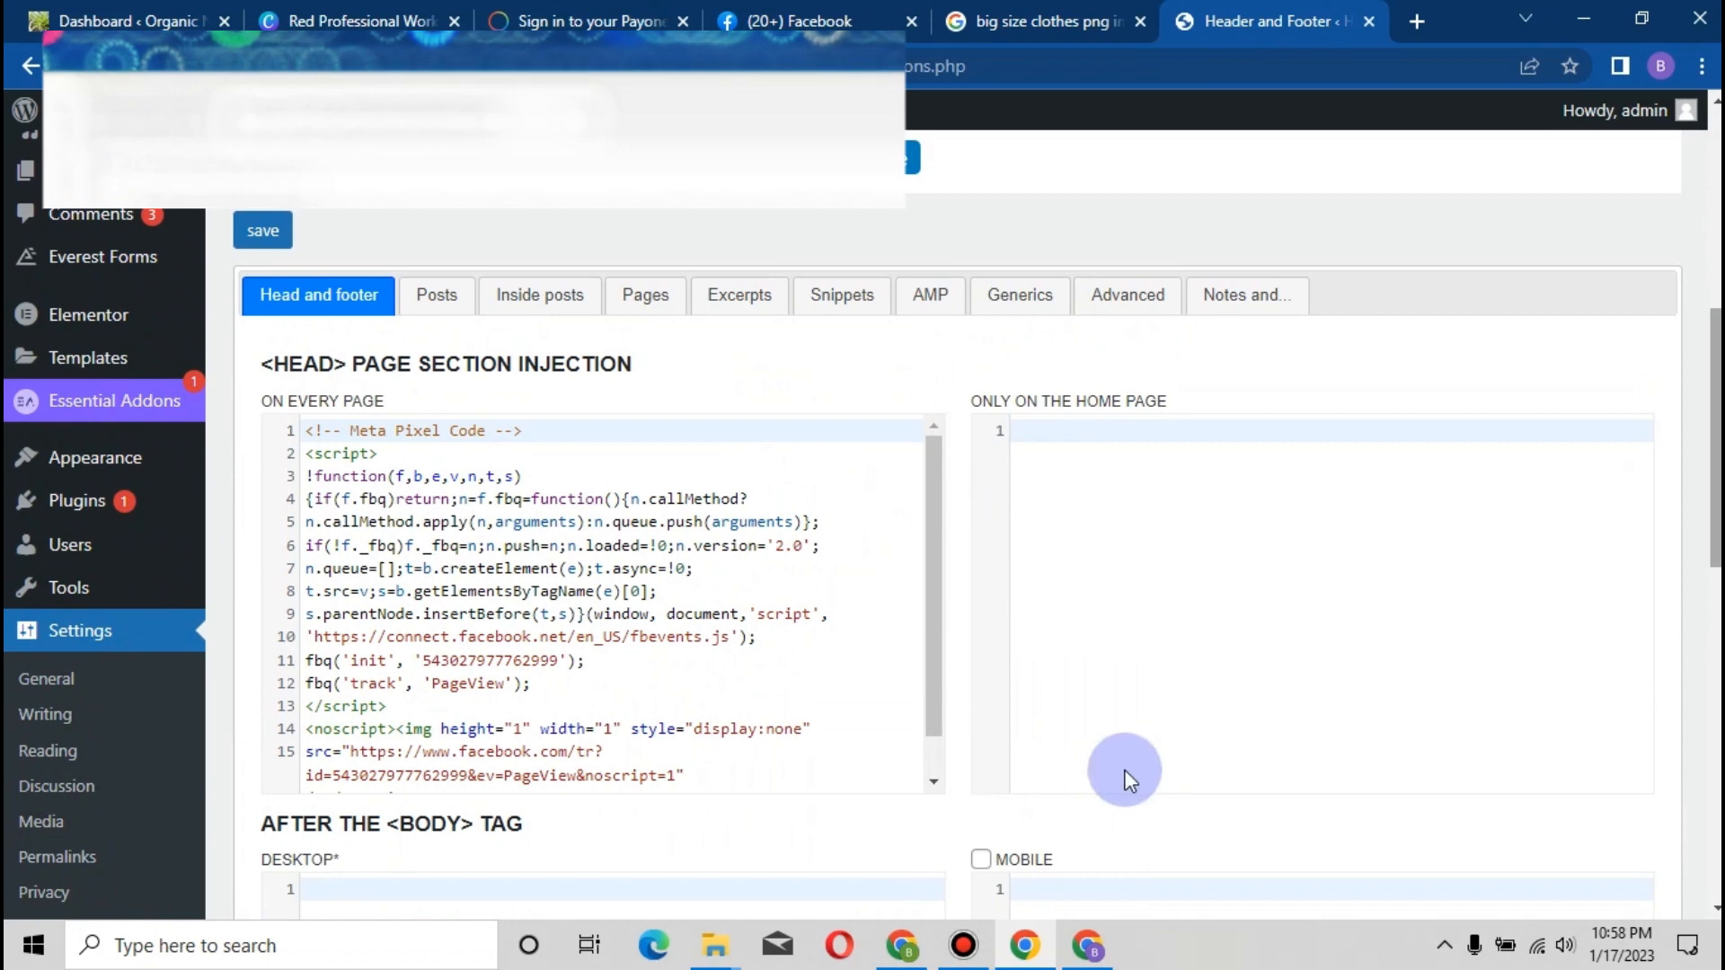
Switch to Events Manager, continue past the base code, turn on automatic advanced matching and continue to adding events
left_click(1086, 952)
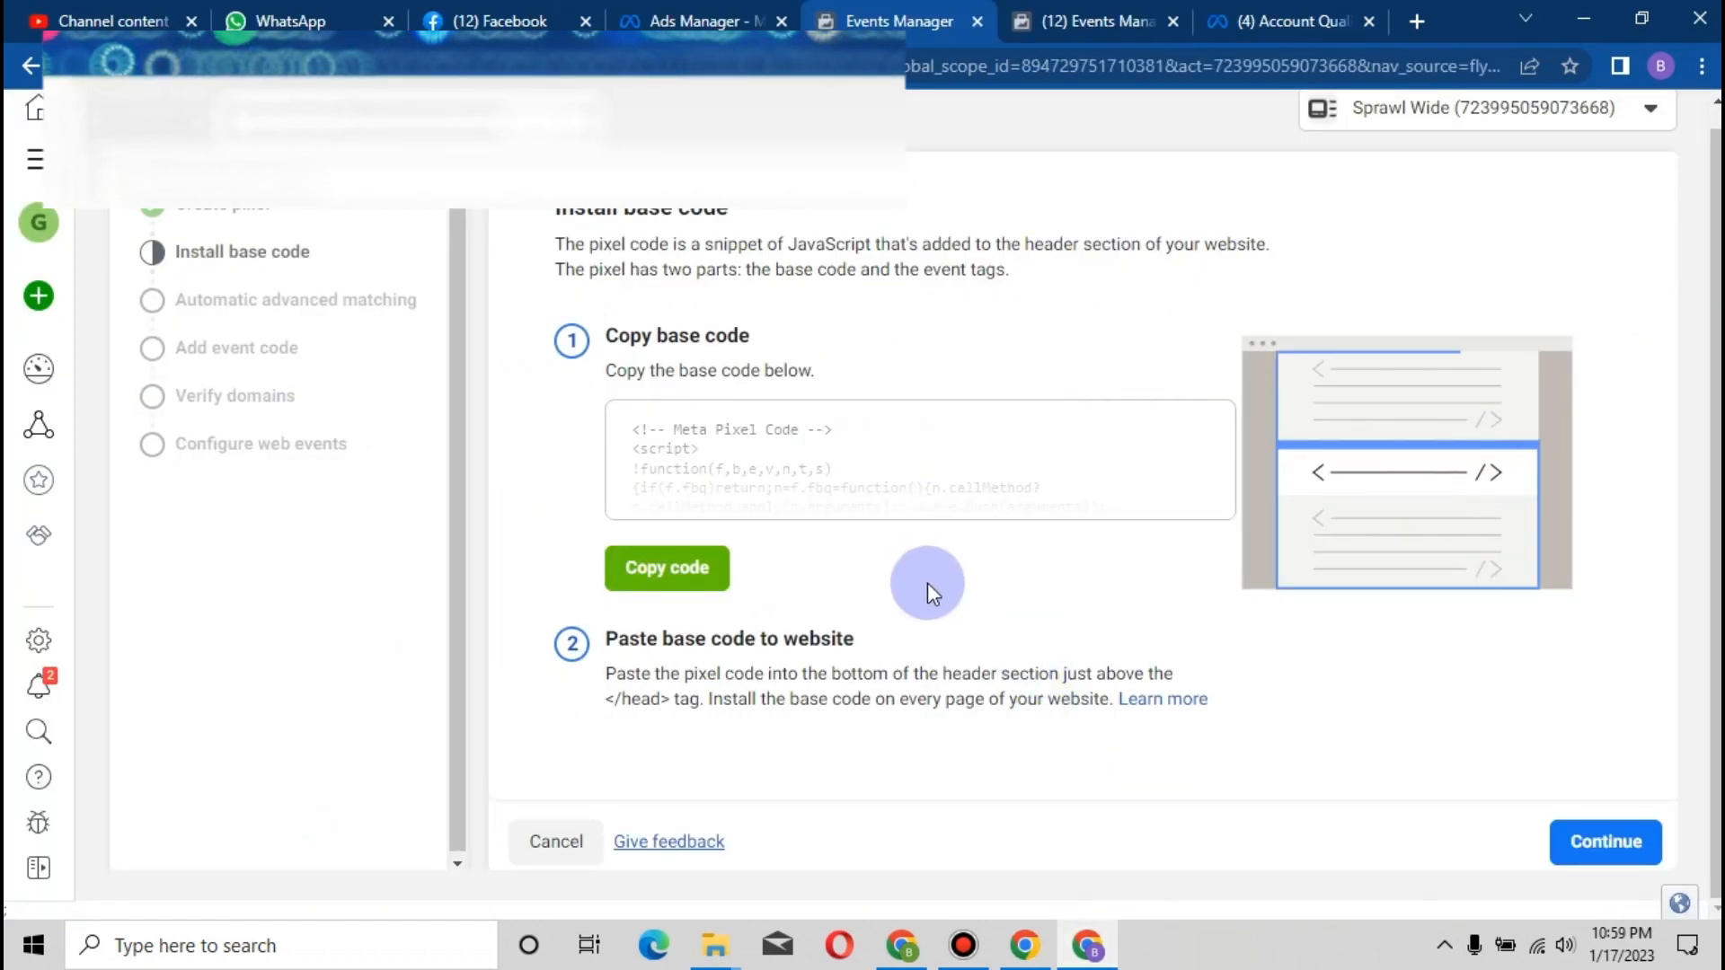
left_click(1605, 843)
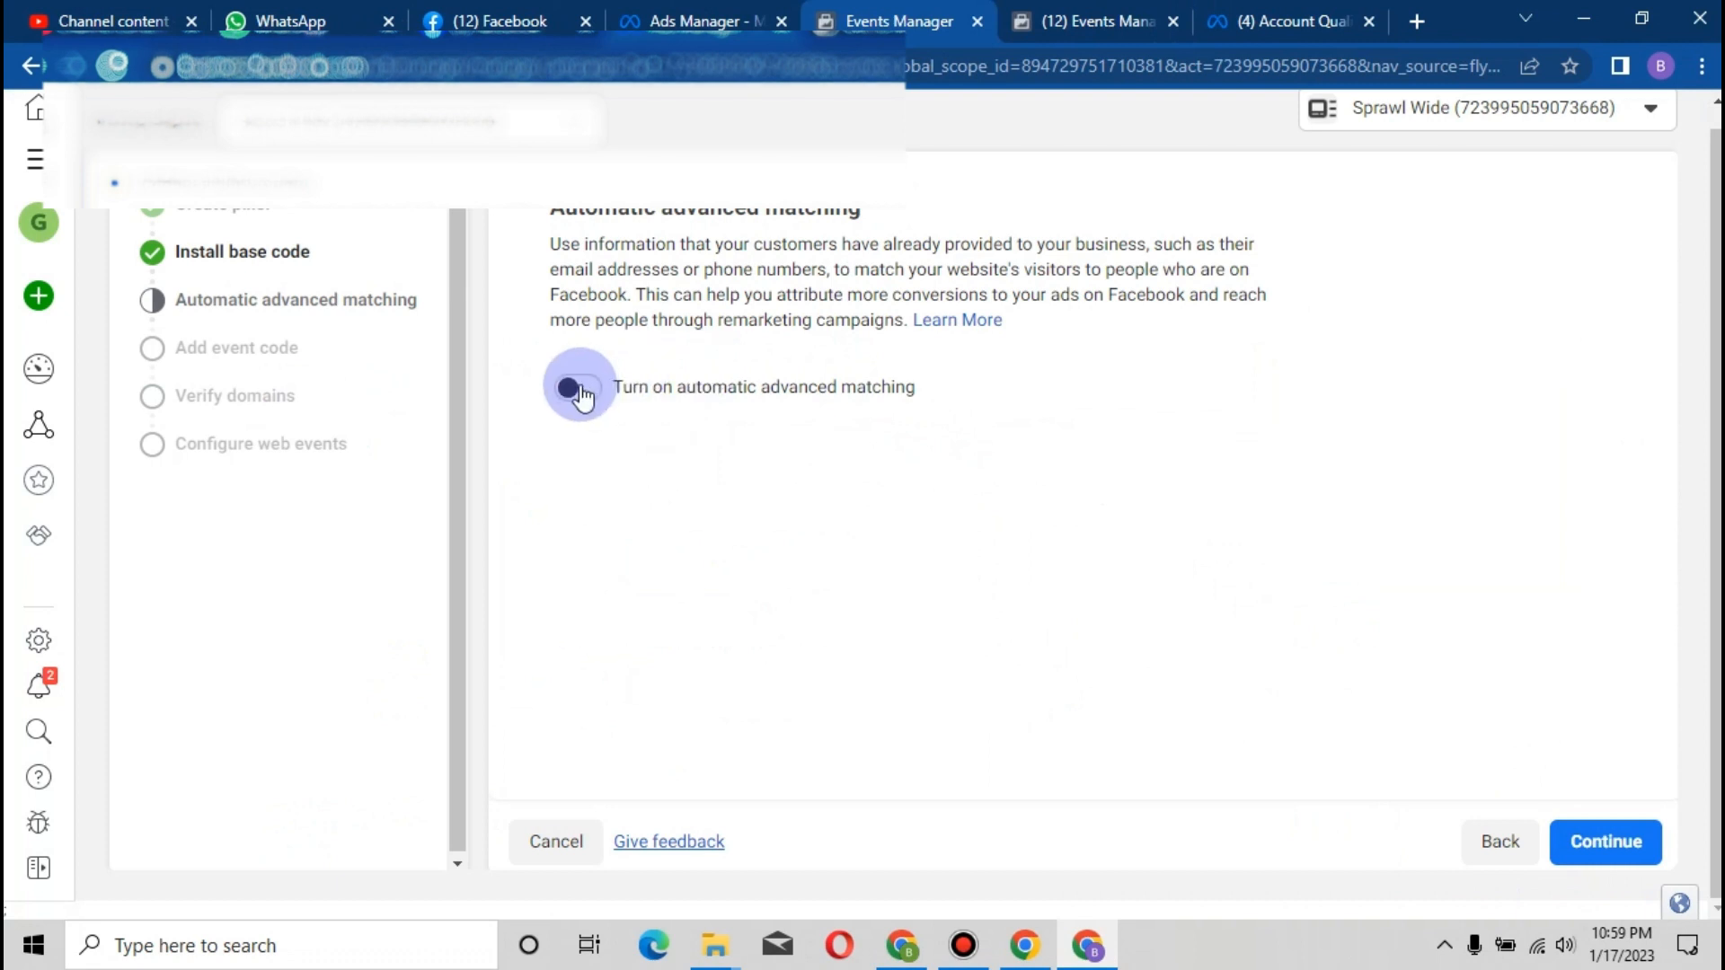
left_click(579, 391)
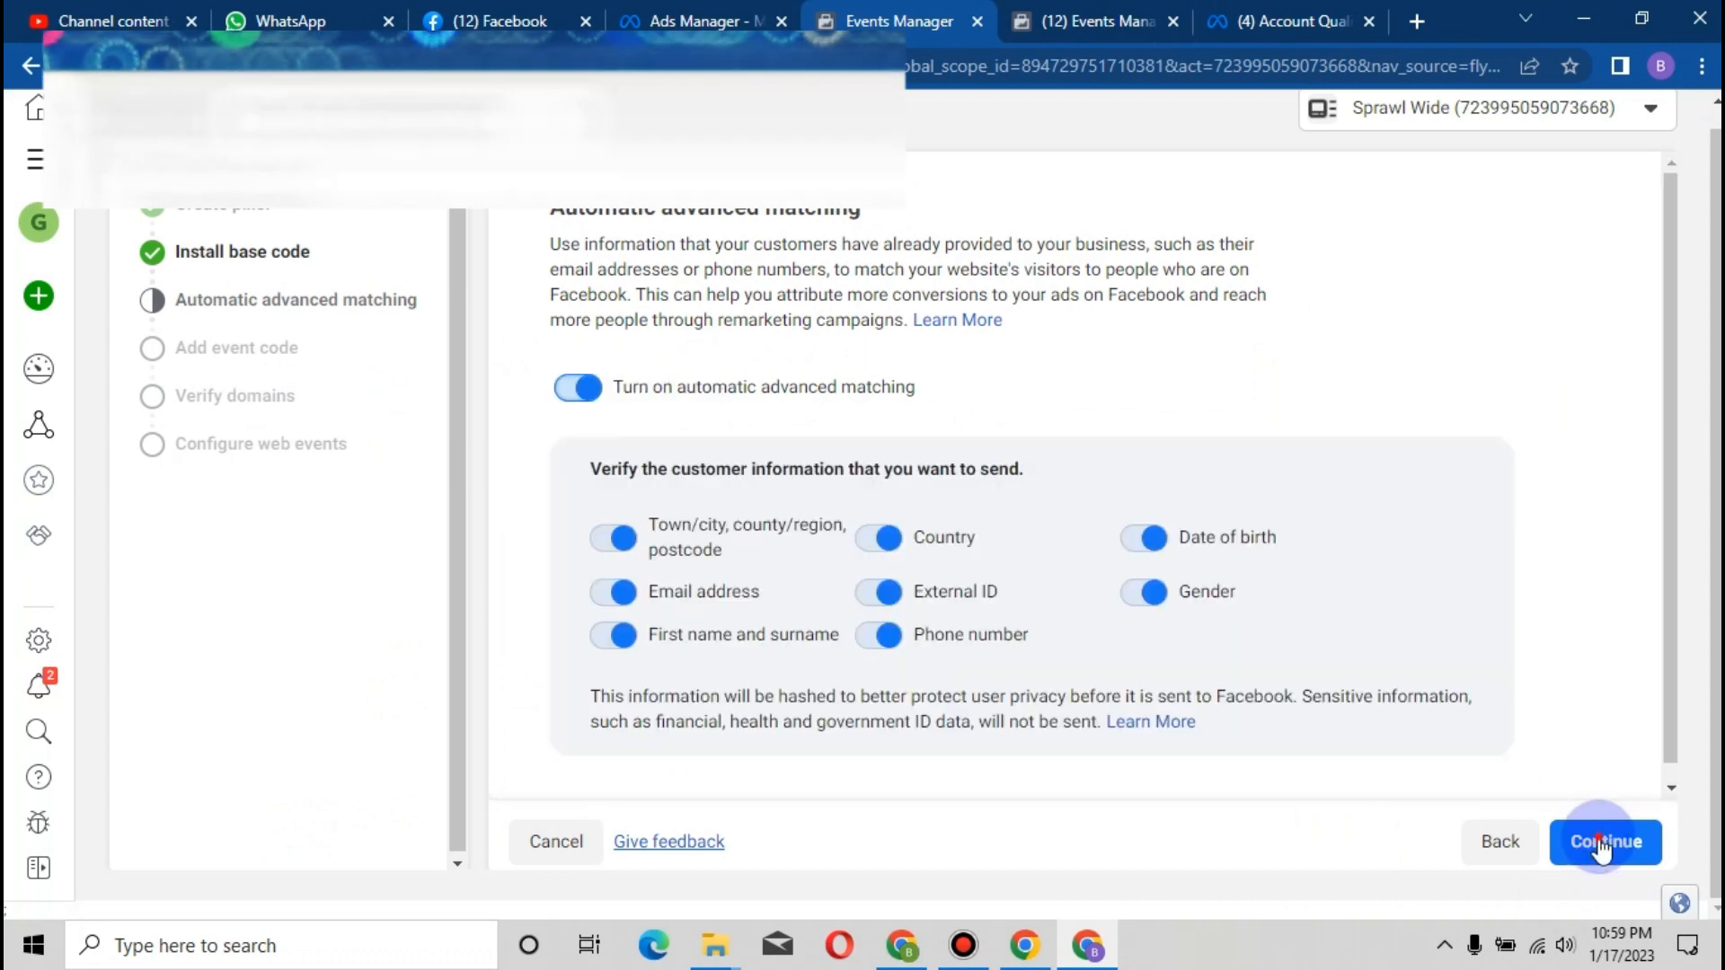
left_click(1599, 844)
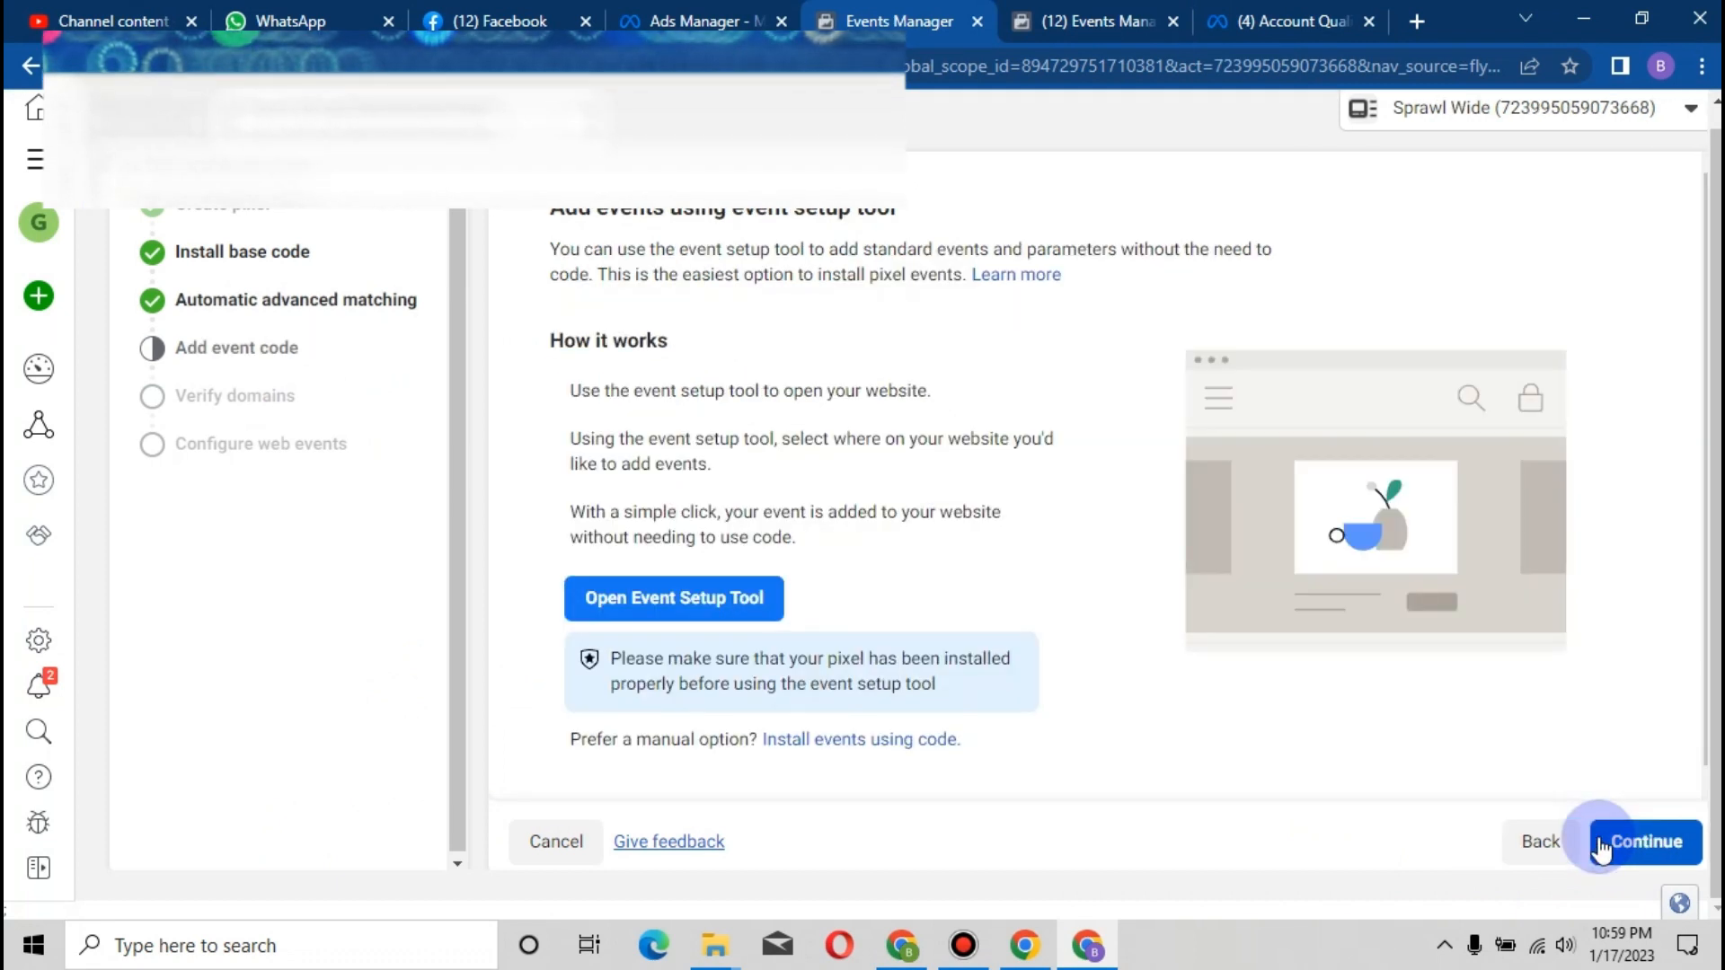
Open the event setup tool, close it without entering a website URL, and continue to domain verification
left_click(714, 611)
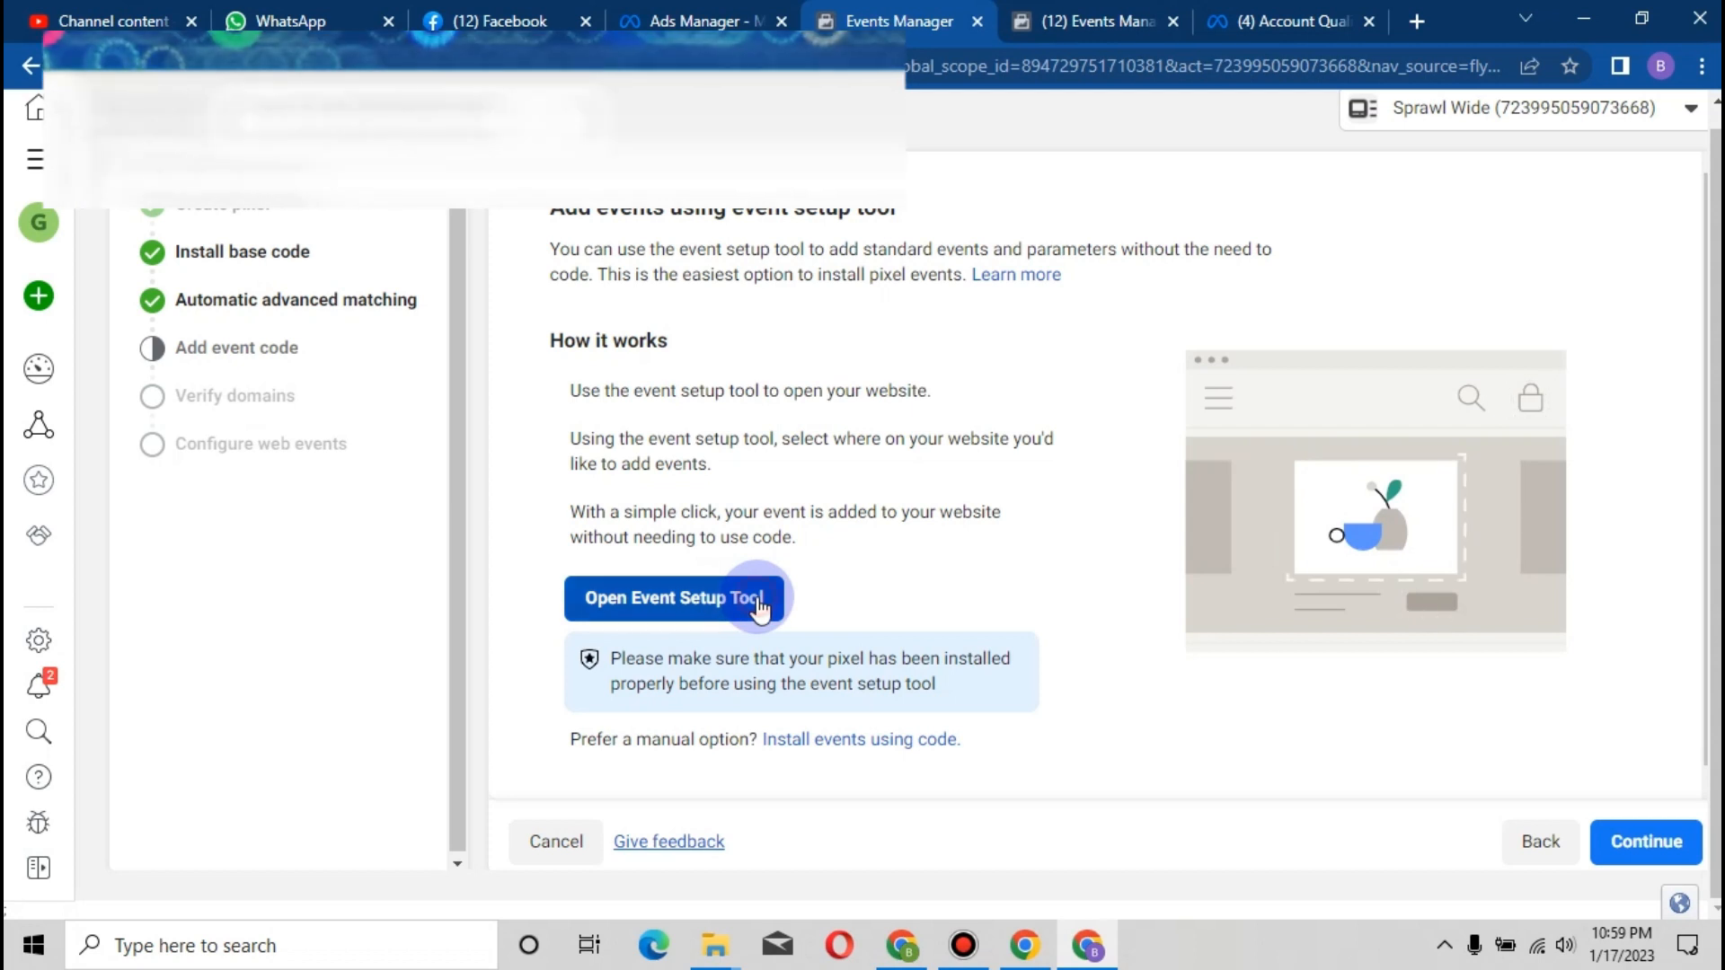
left_click(759, 609)
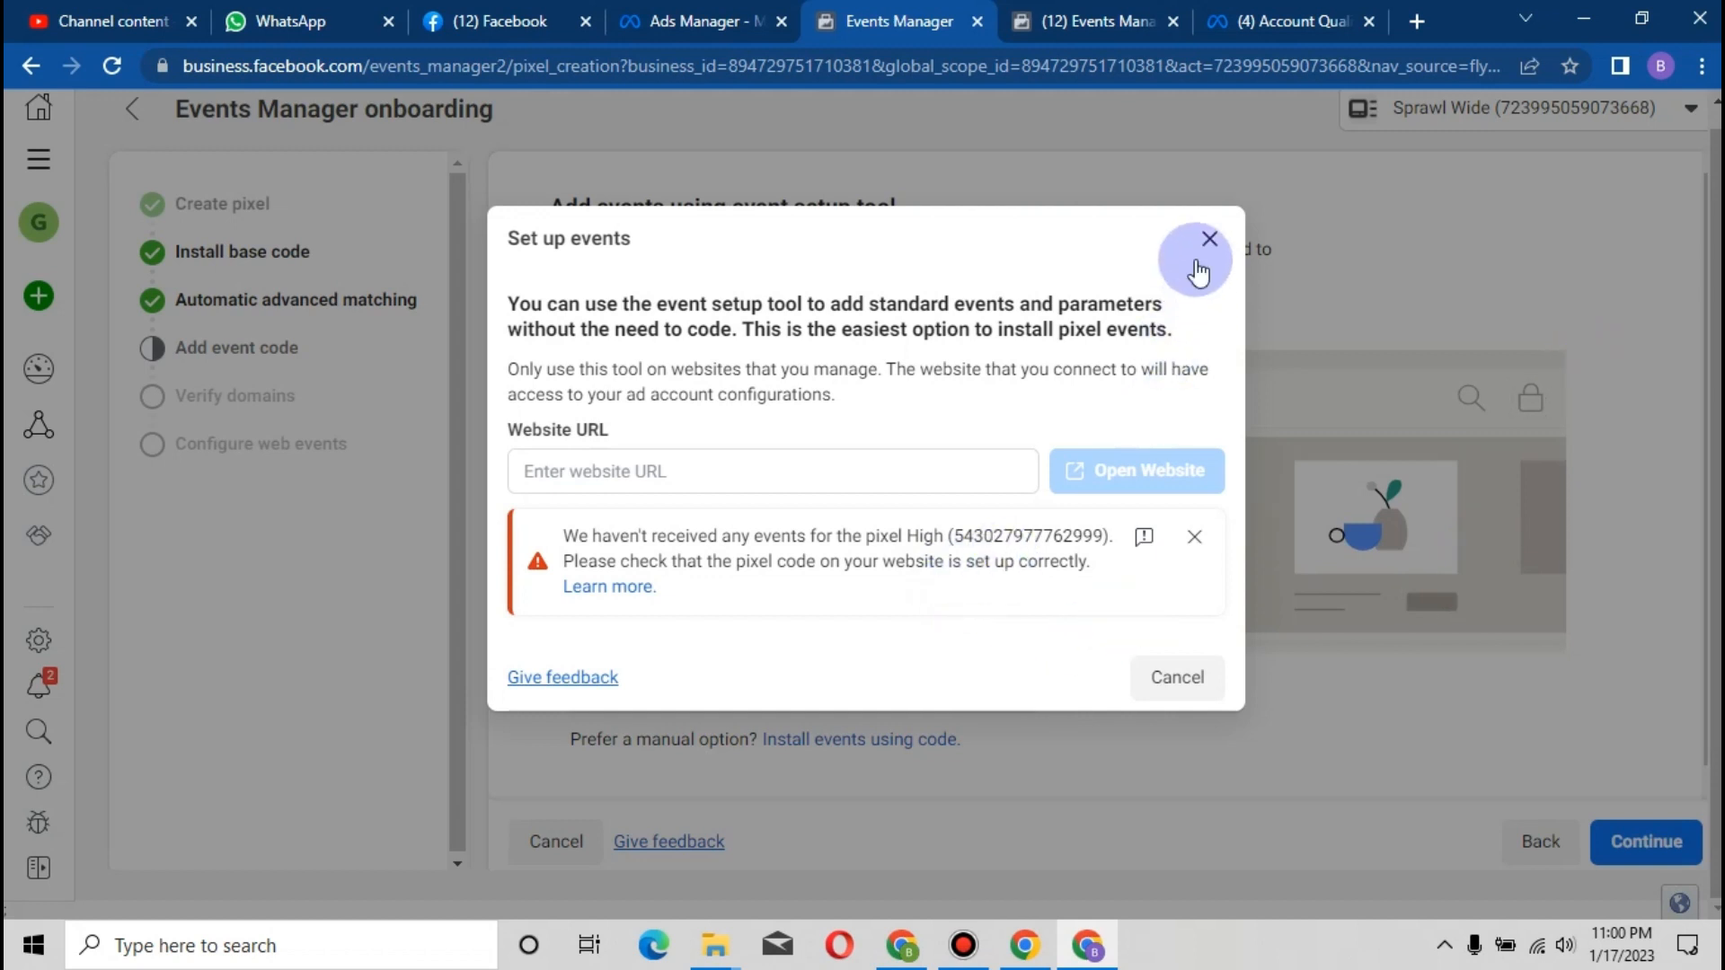
left_click(677, 624)
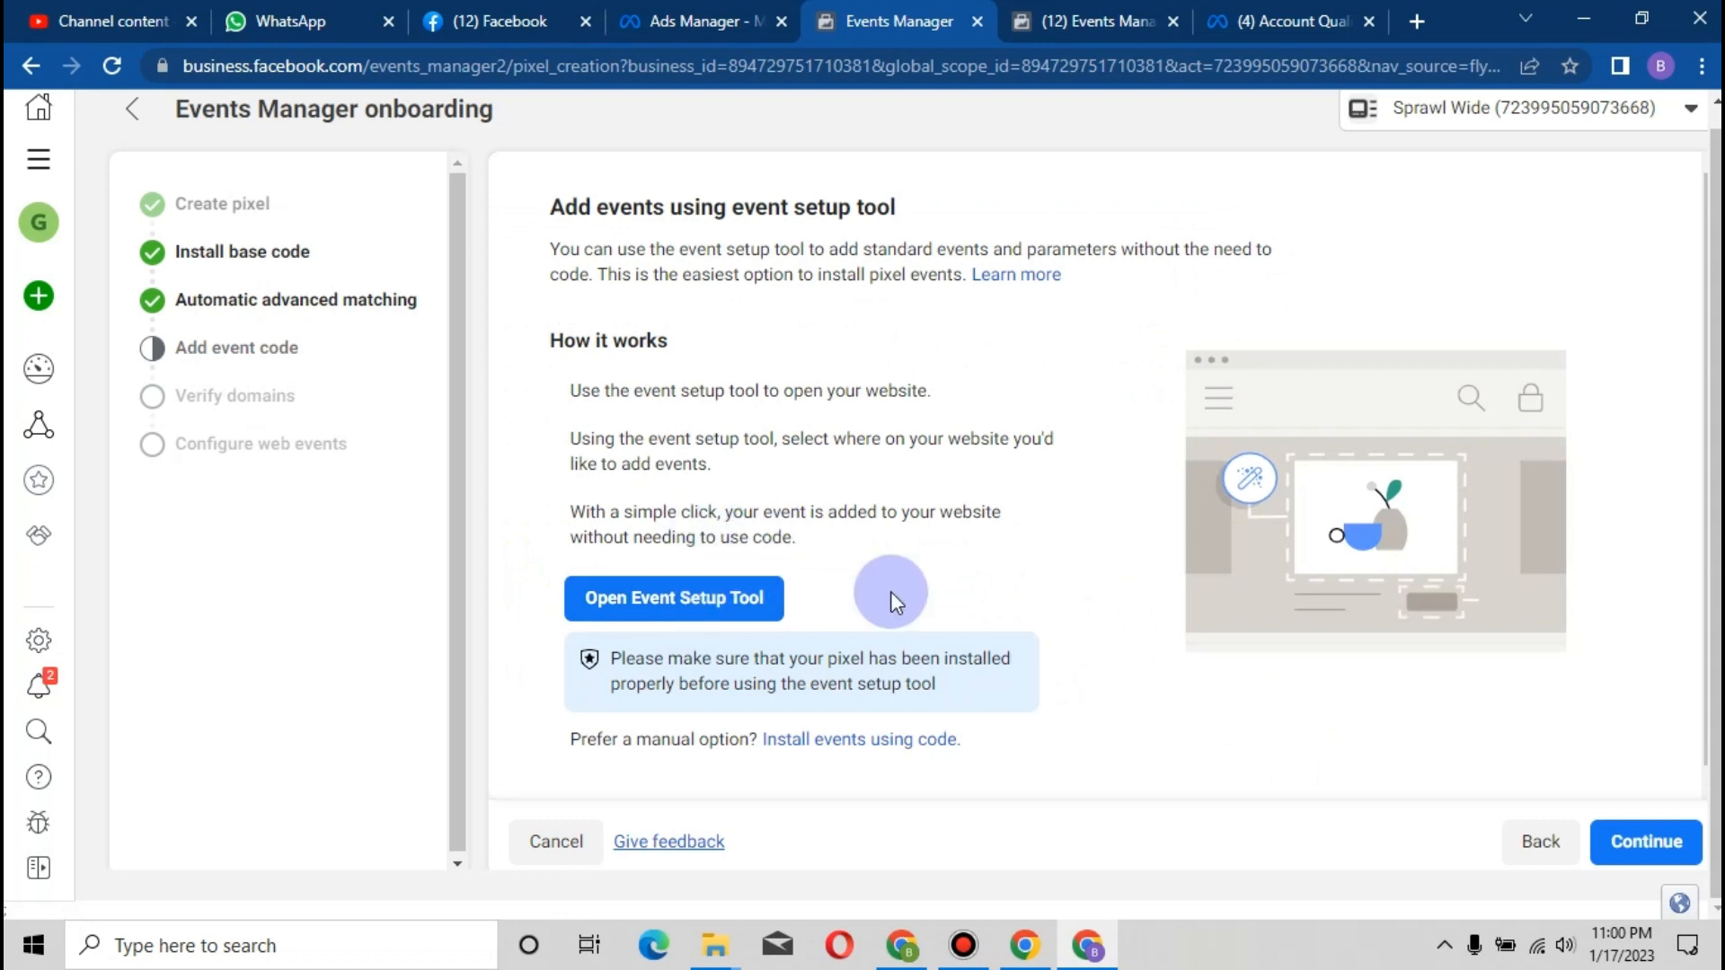
left_click(1637, 842)
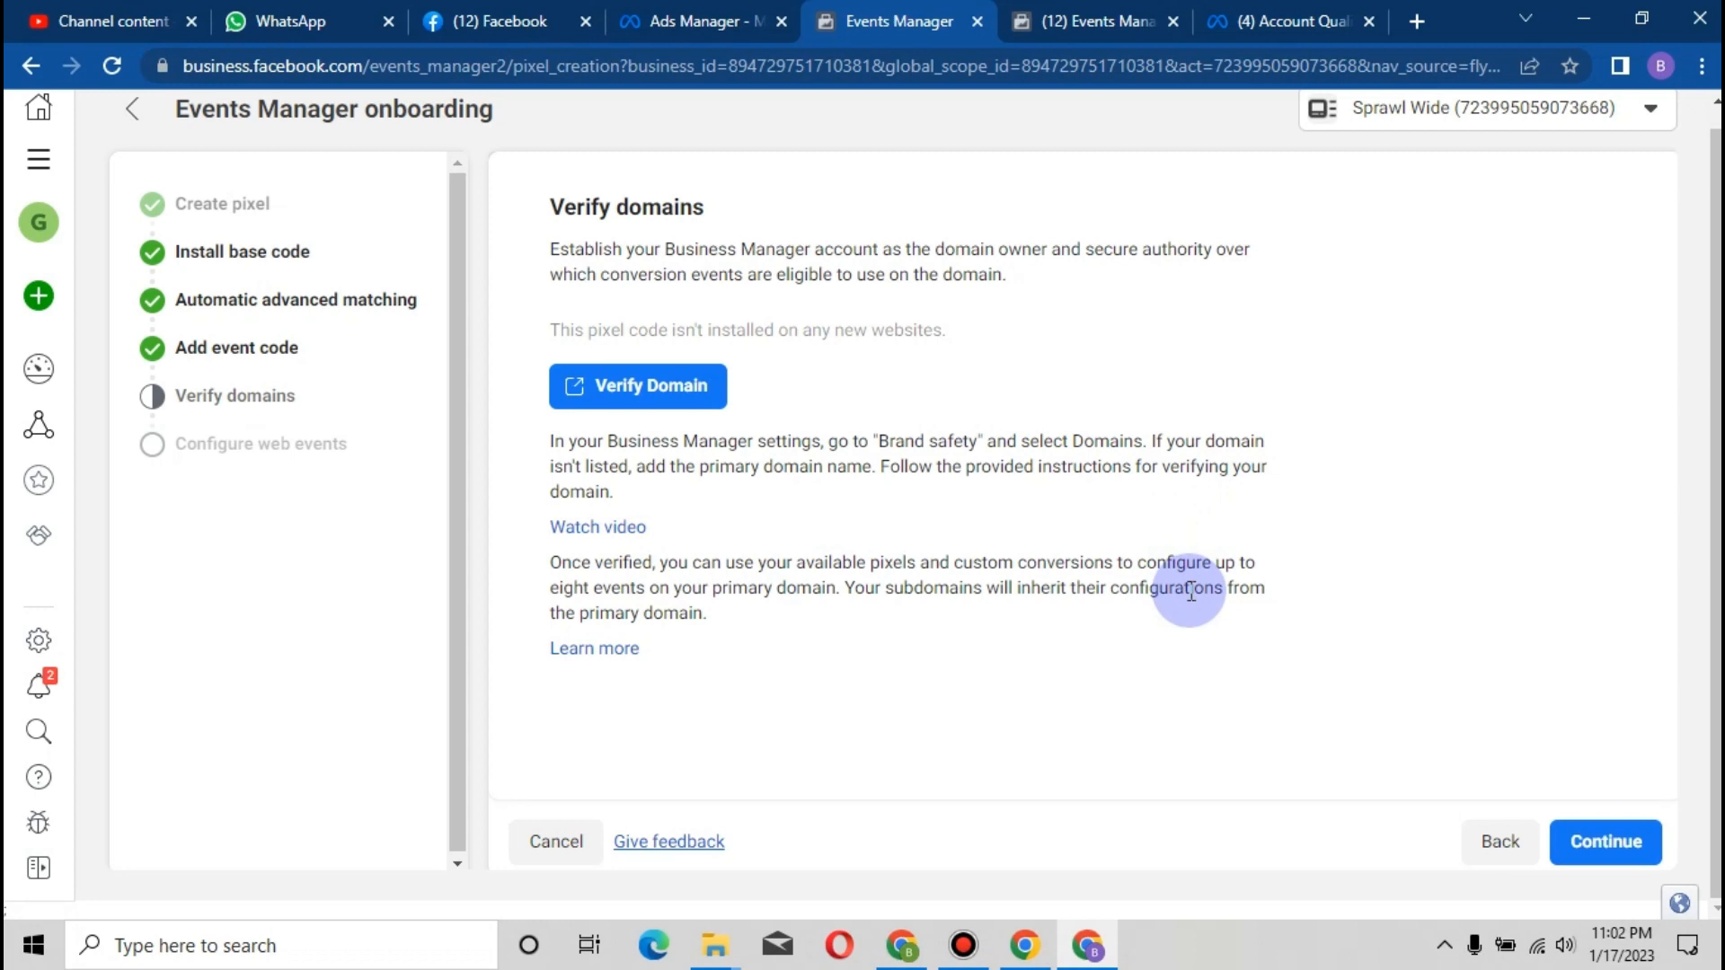
Start domain verification and add naturalstore.com.ng as a new domain in the business's brand safety settings
left_click(705, 395)
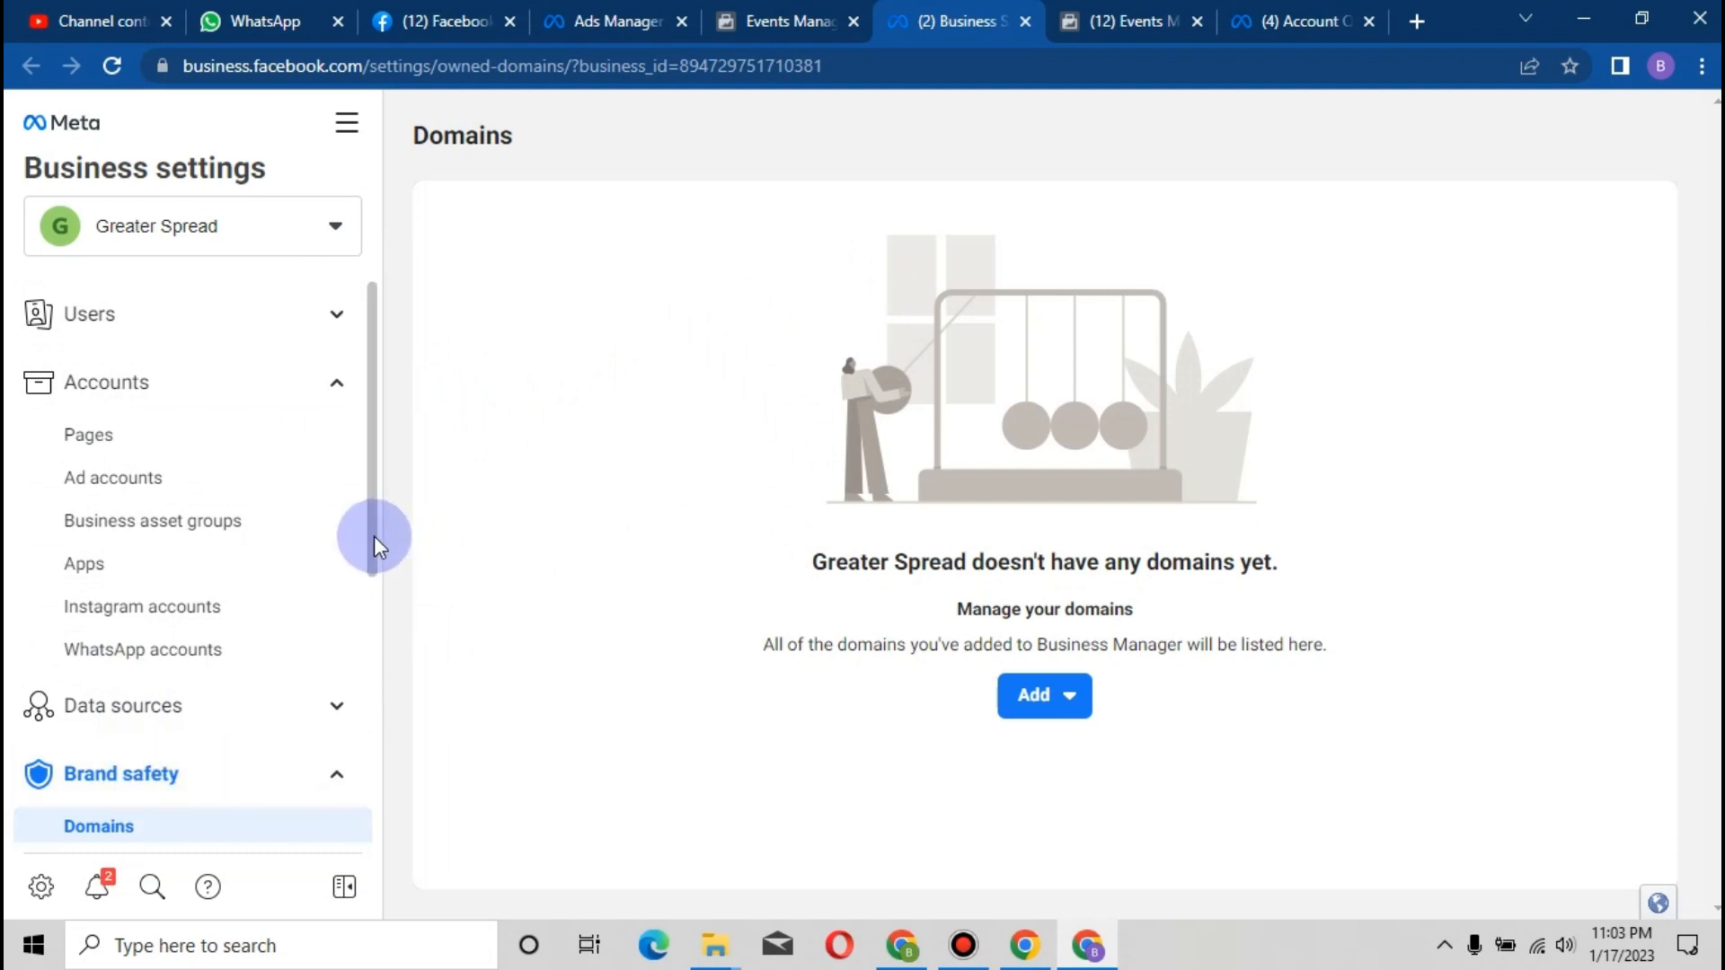
left_click_drag(370, 535, 374, 609)
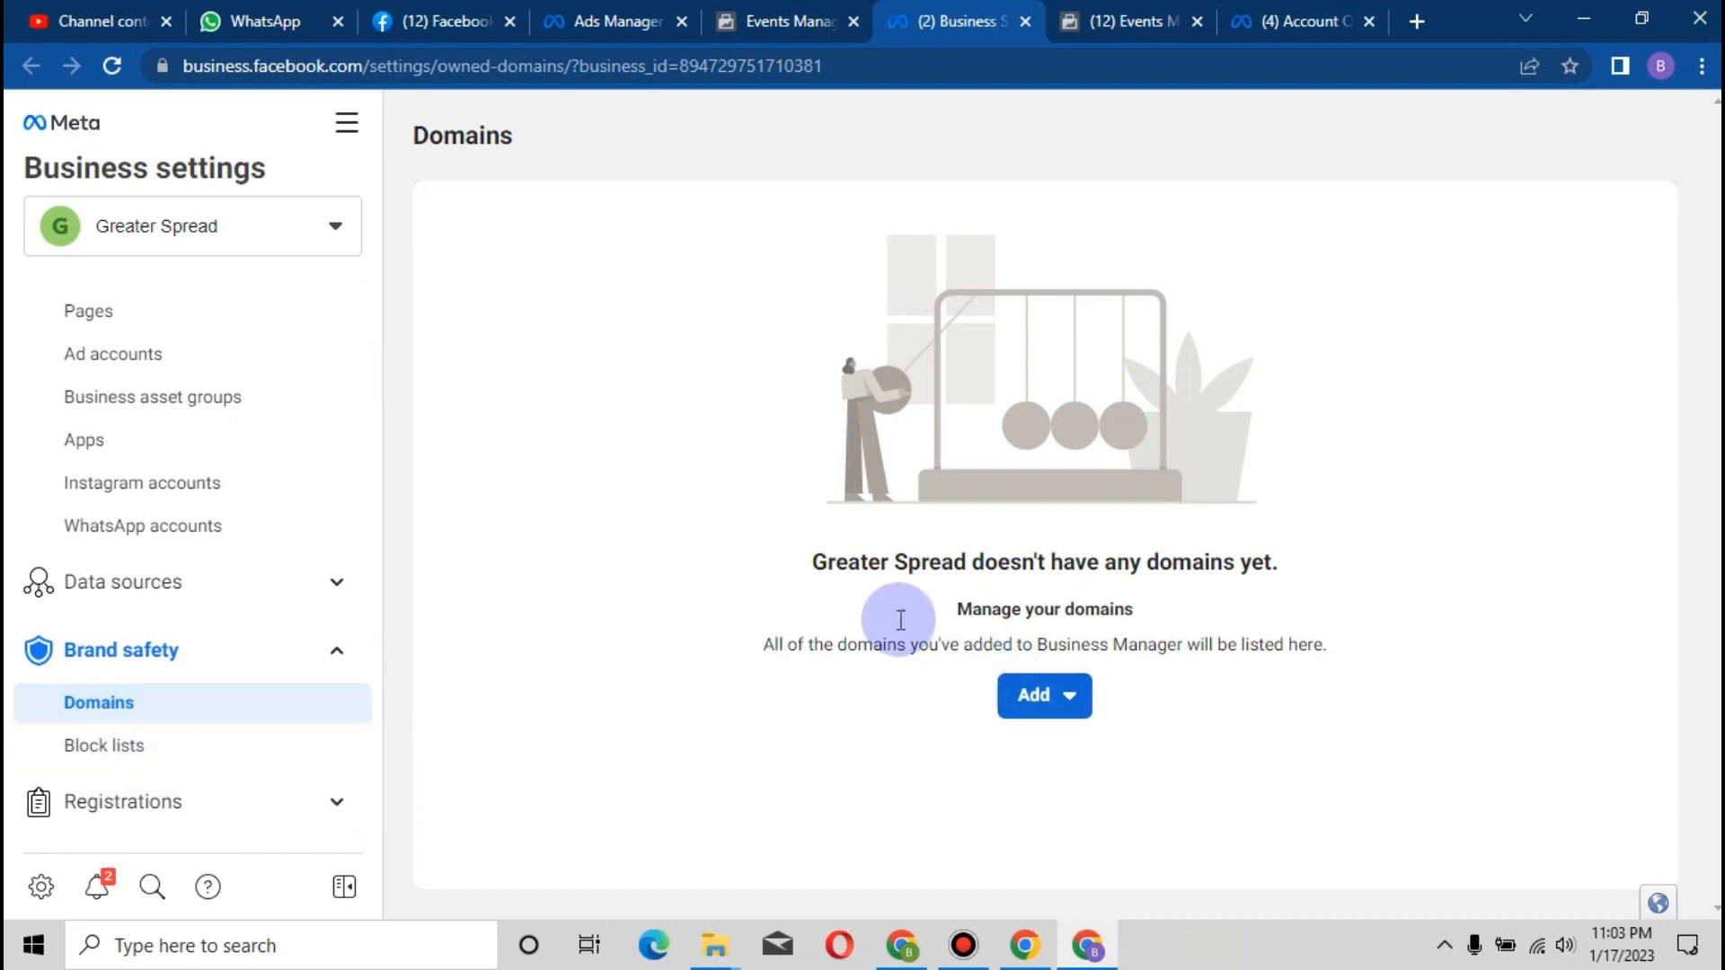
left_click(1068, 700)
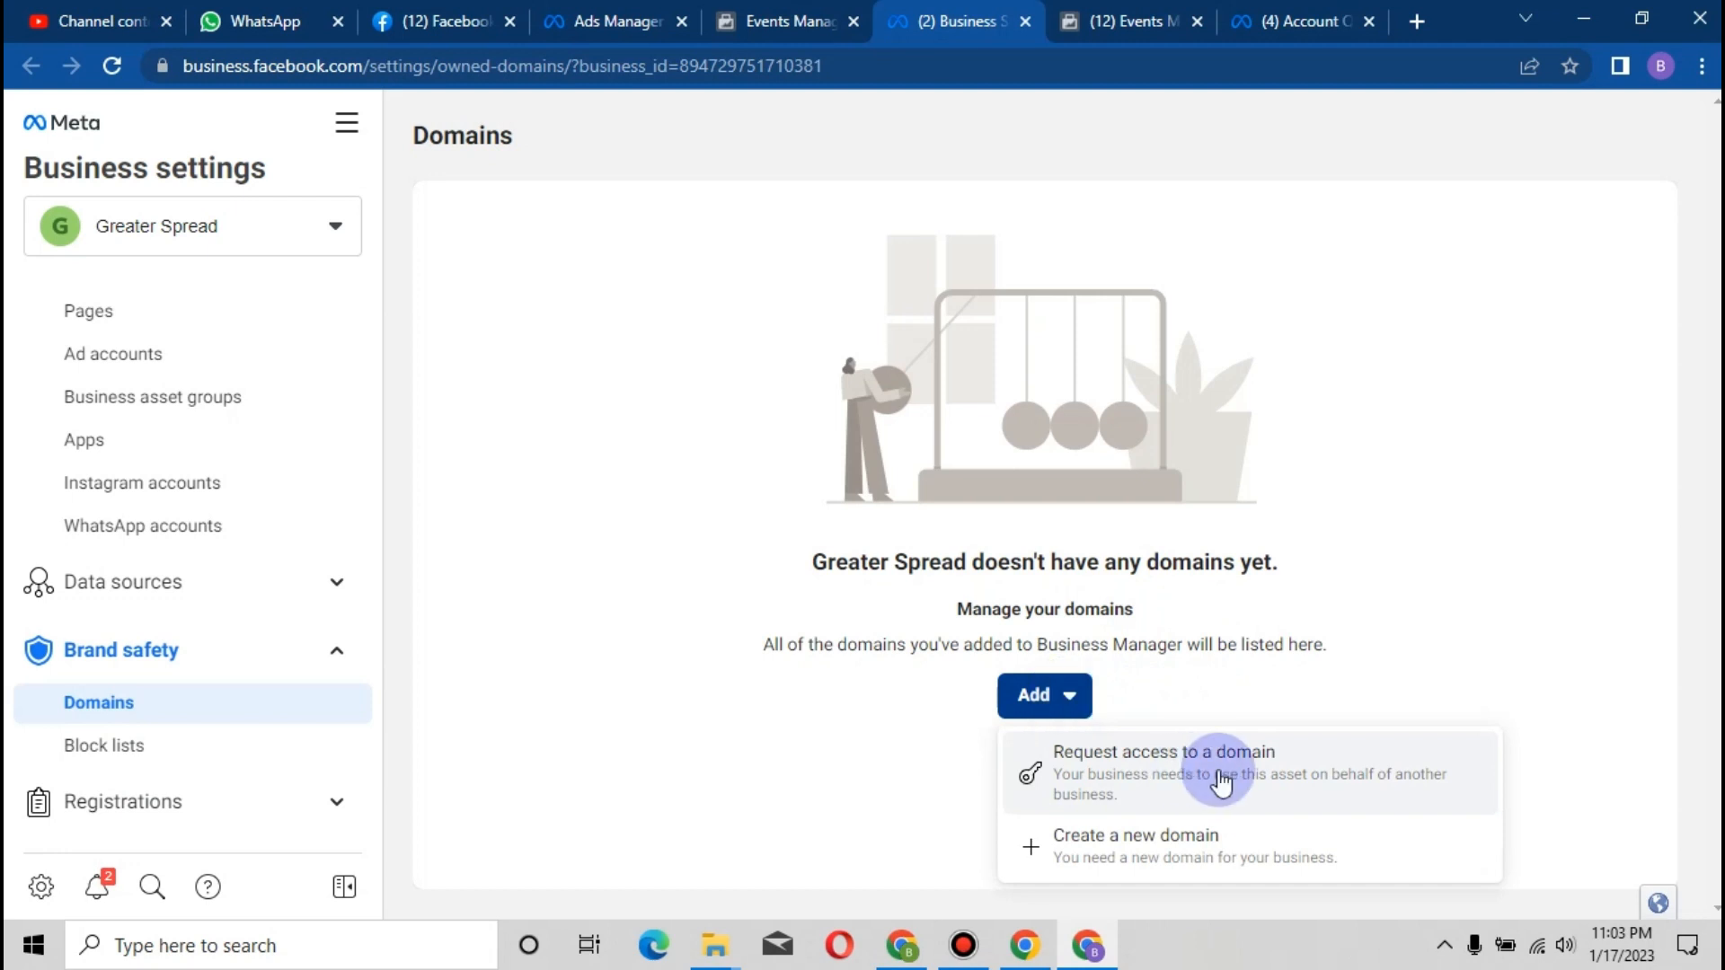
left_click(1130, 849)
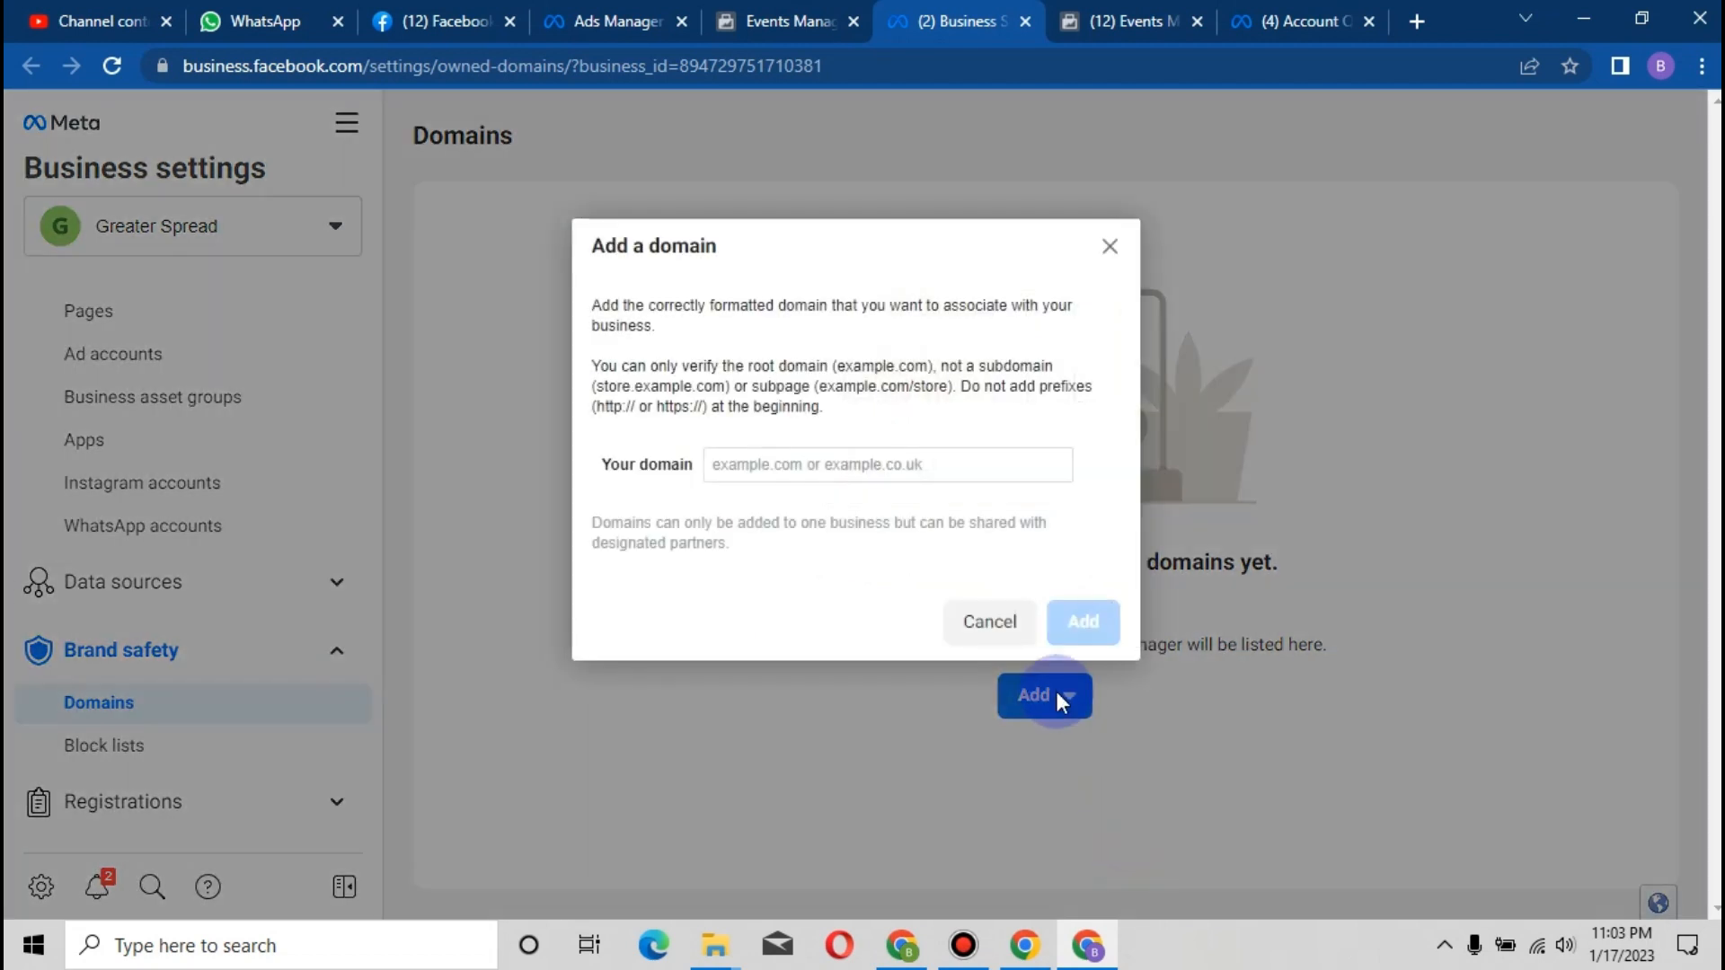
left_click(888, 462)
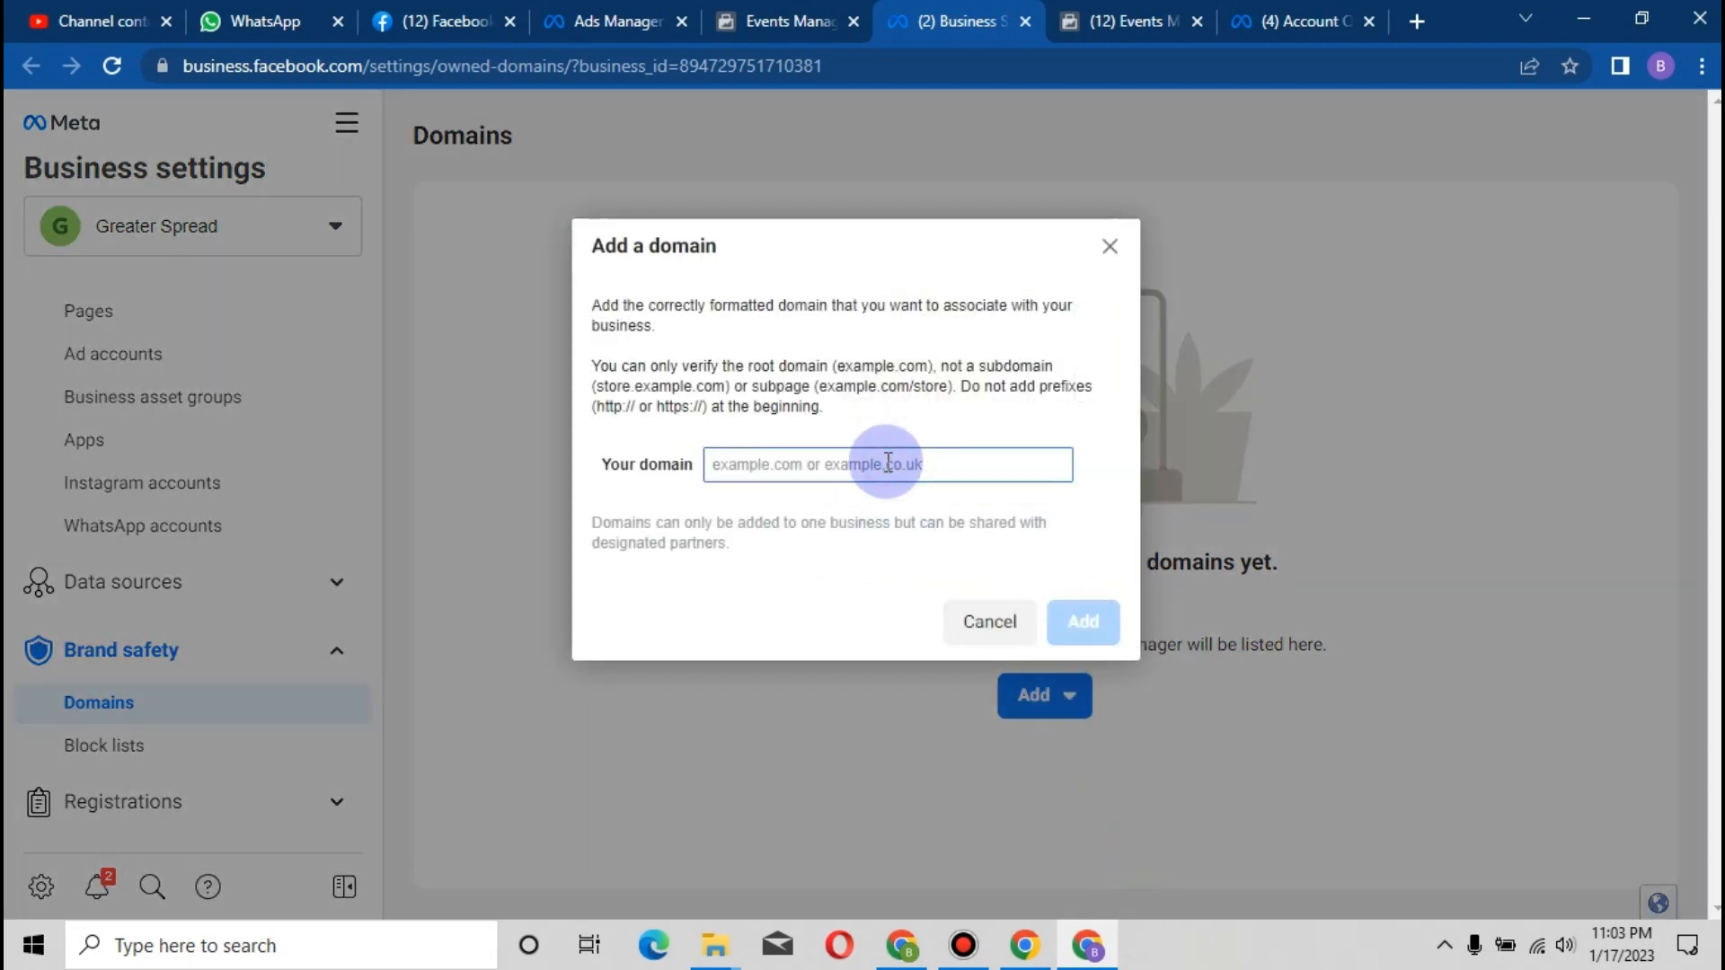
type("naturalstore.com.ng")
left_click(1088, 640)
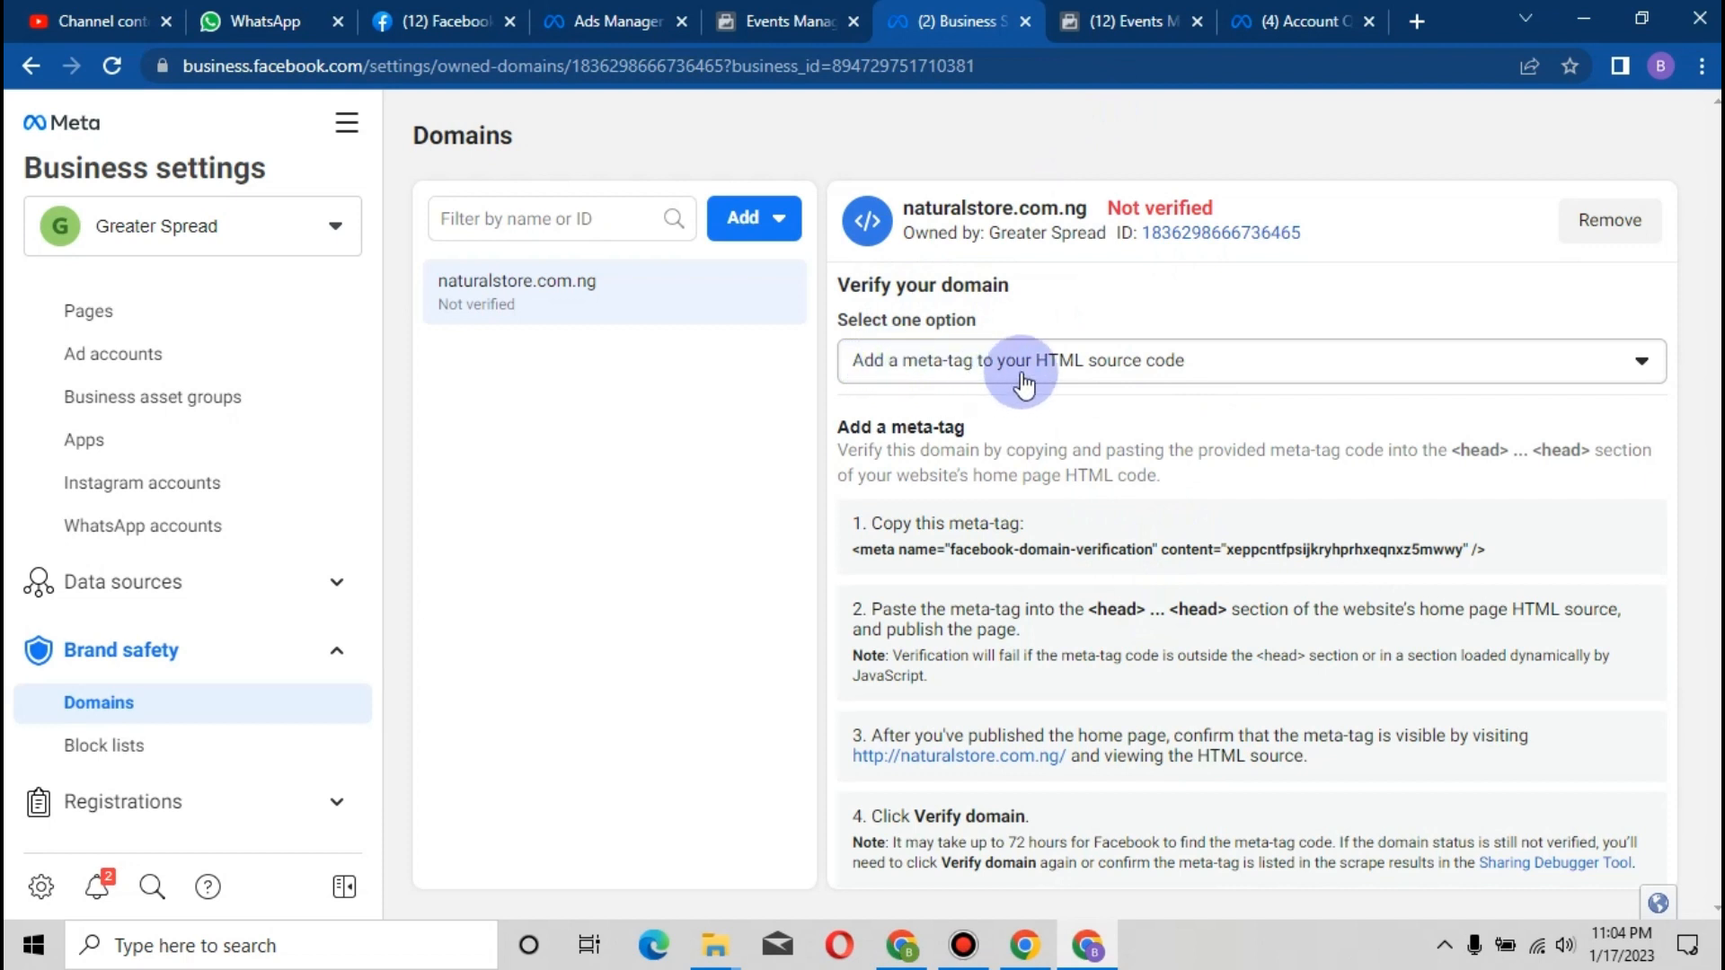
Choose updating the DNS TXT record with the domain registrar as the verification method for naturalstore.com.ng
left_click(1429, 377)
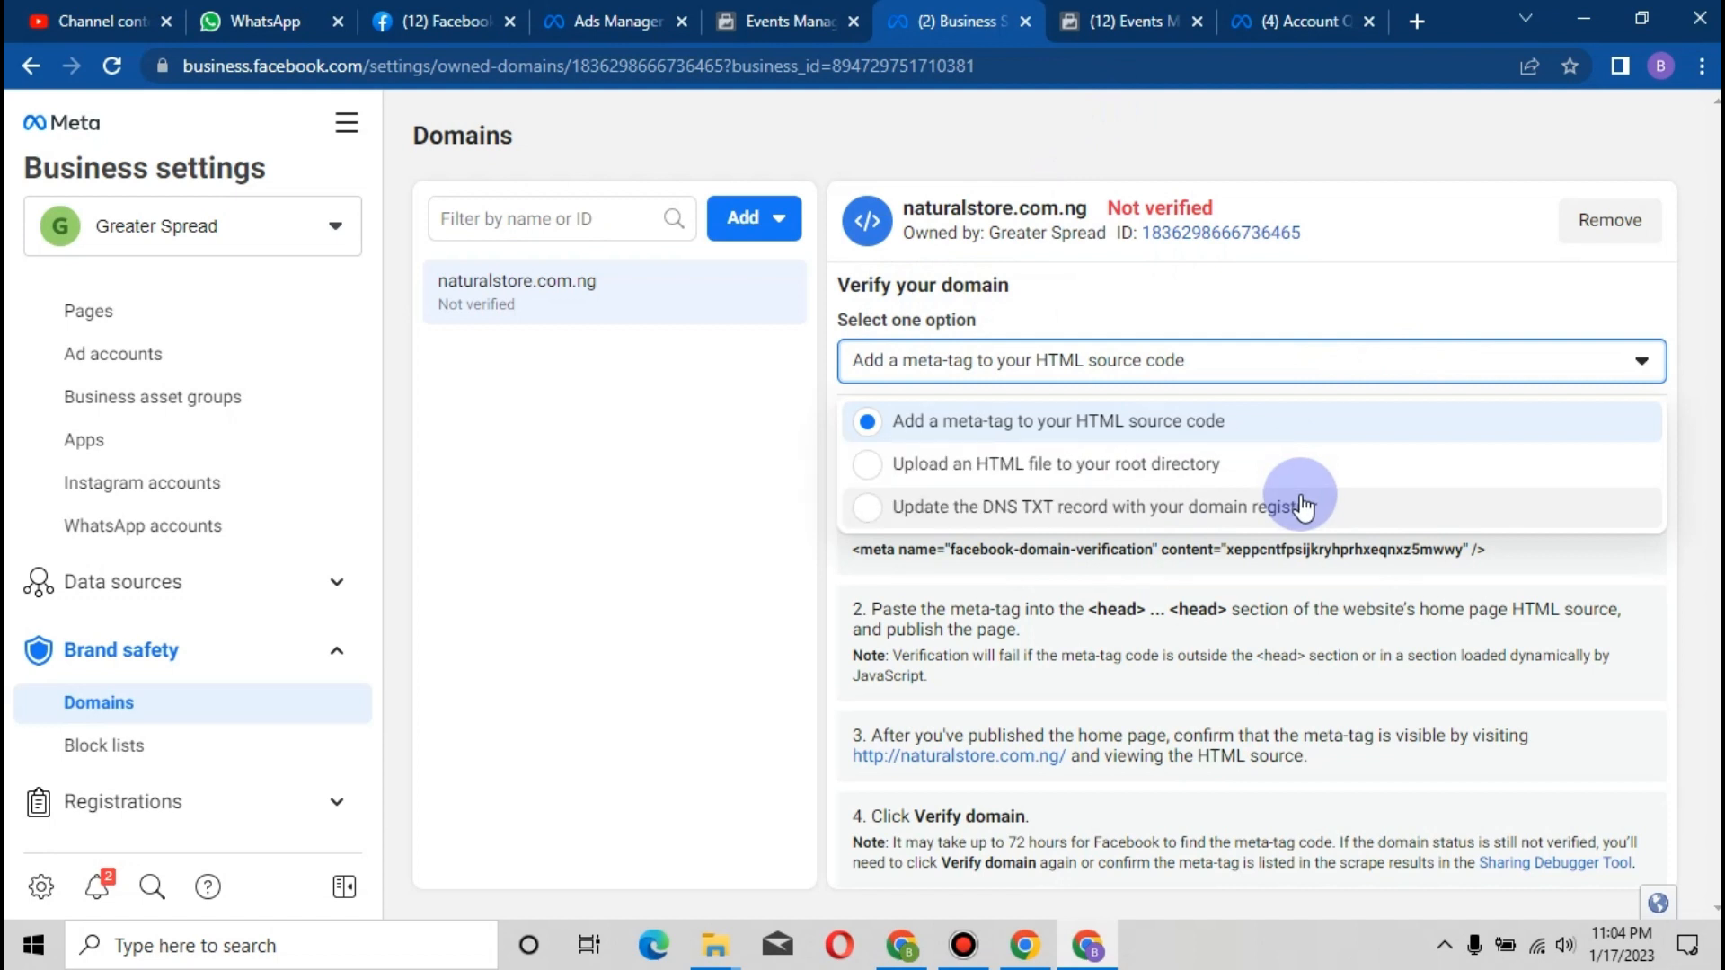
left_click(1303, 508)
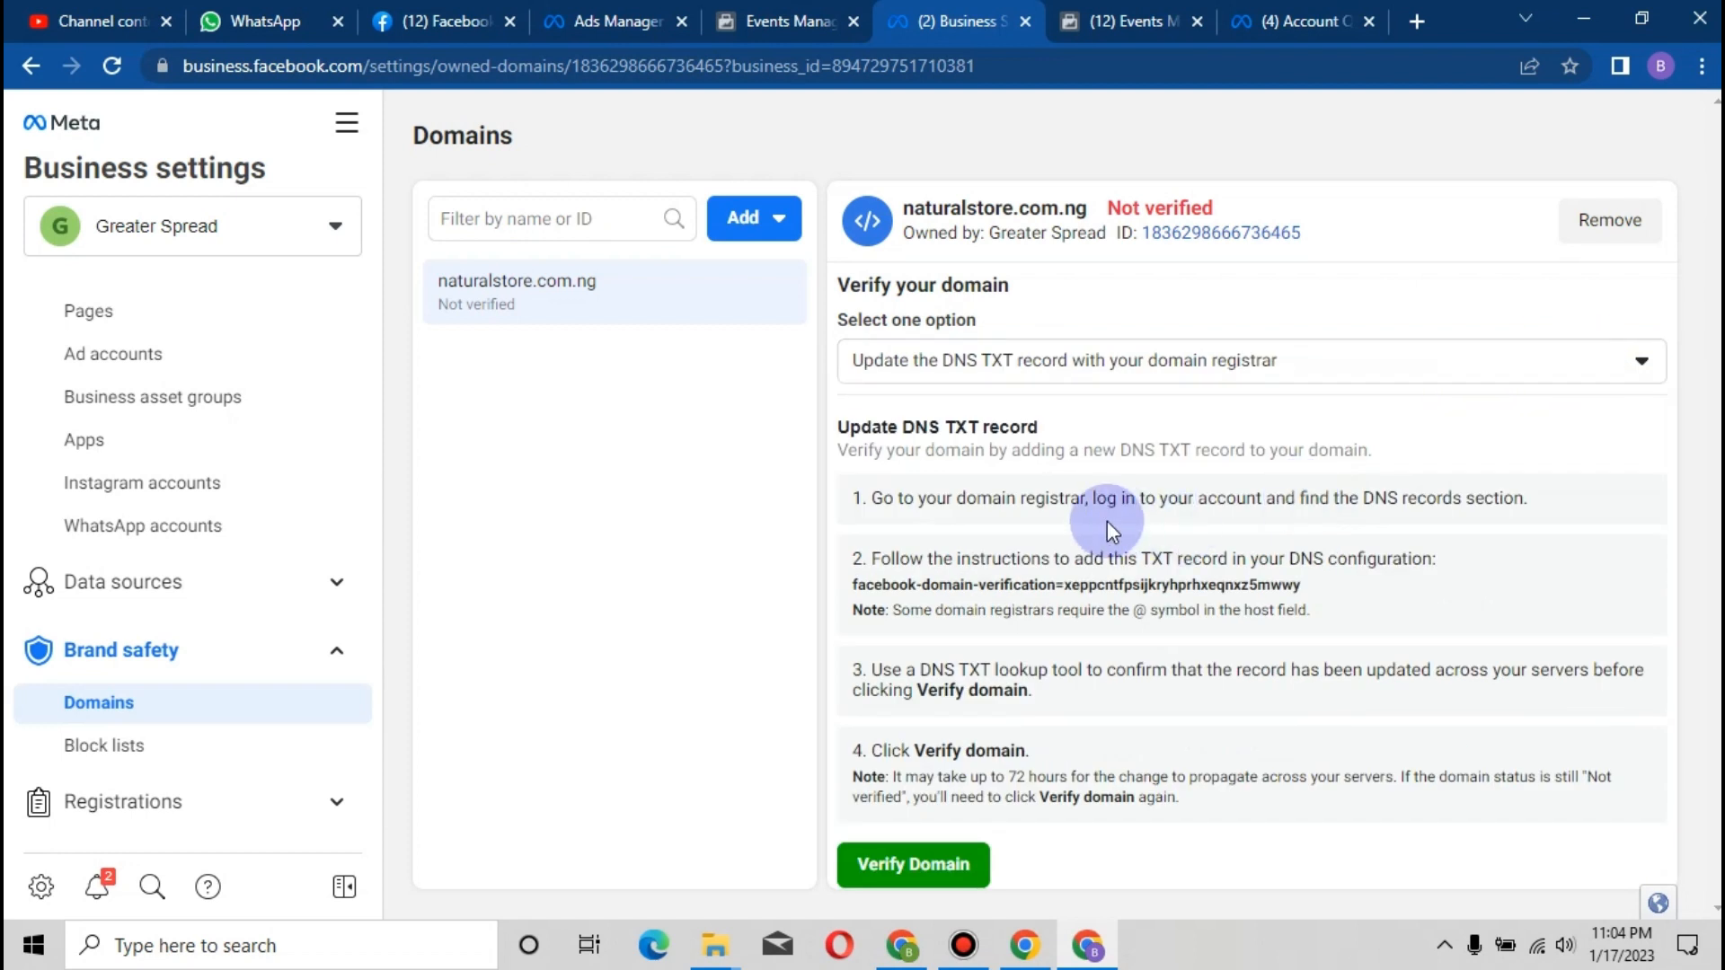
left_click(1006, 600)
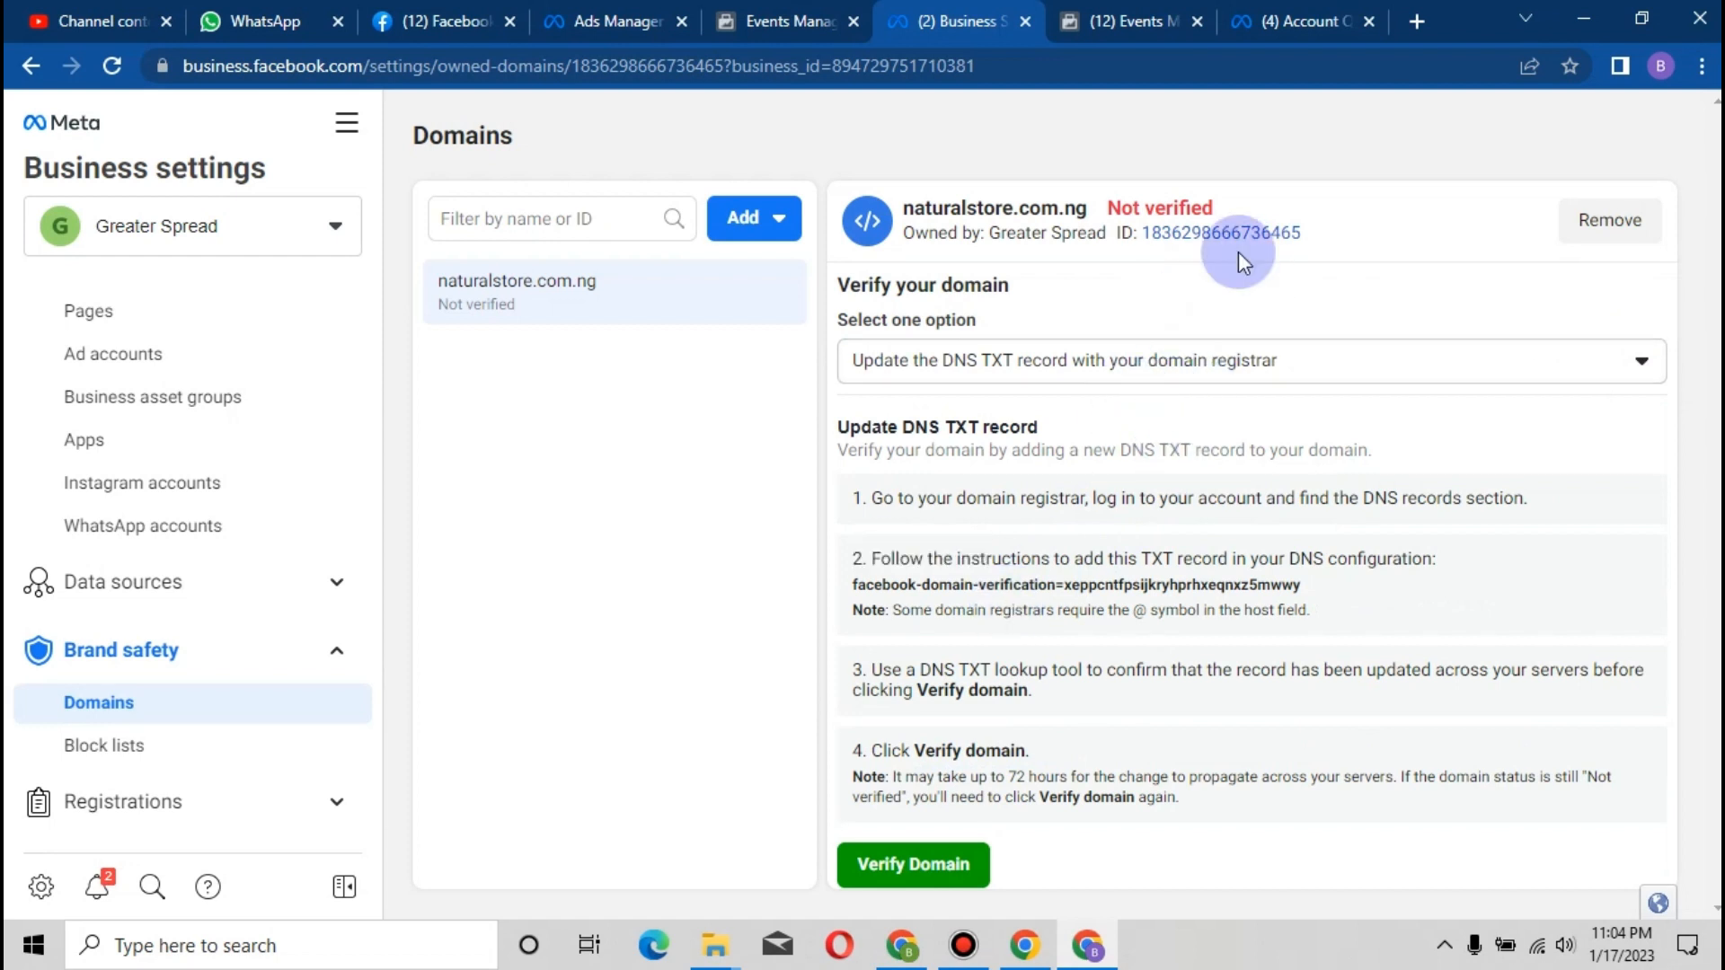
left_click(1116, 592)
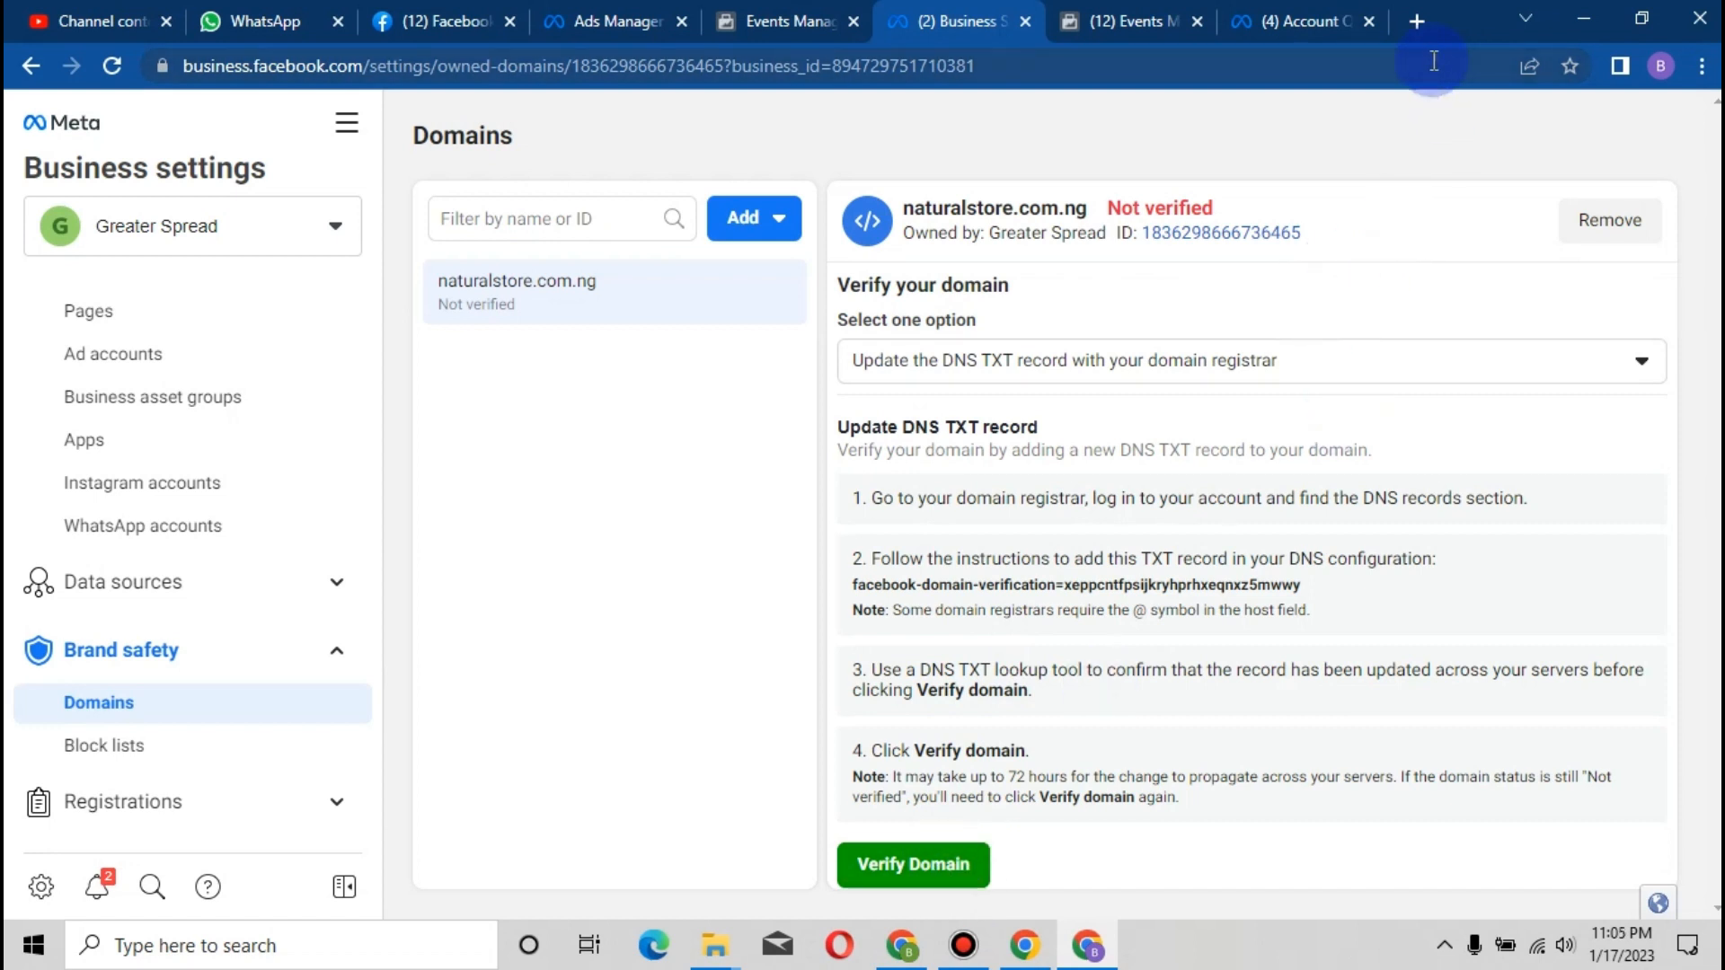
Open the hosting account's cPanel in a new browser tab and look through its tools for the Domains section
left_click(1416, 22)
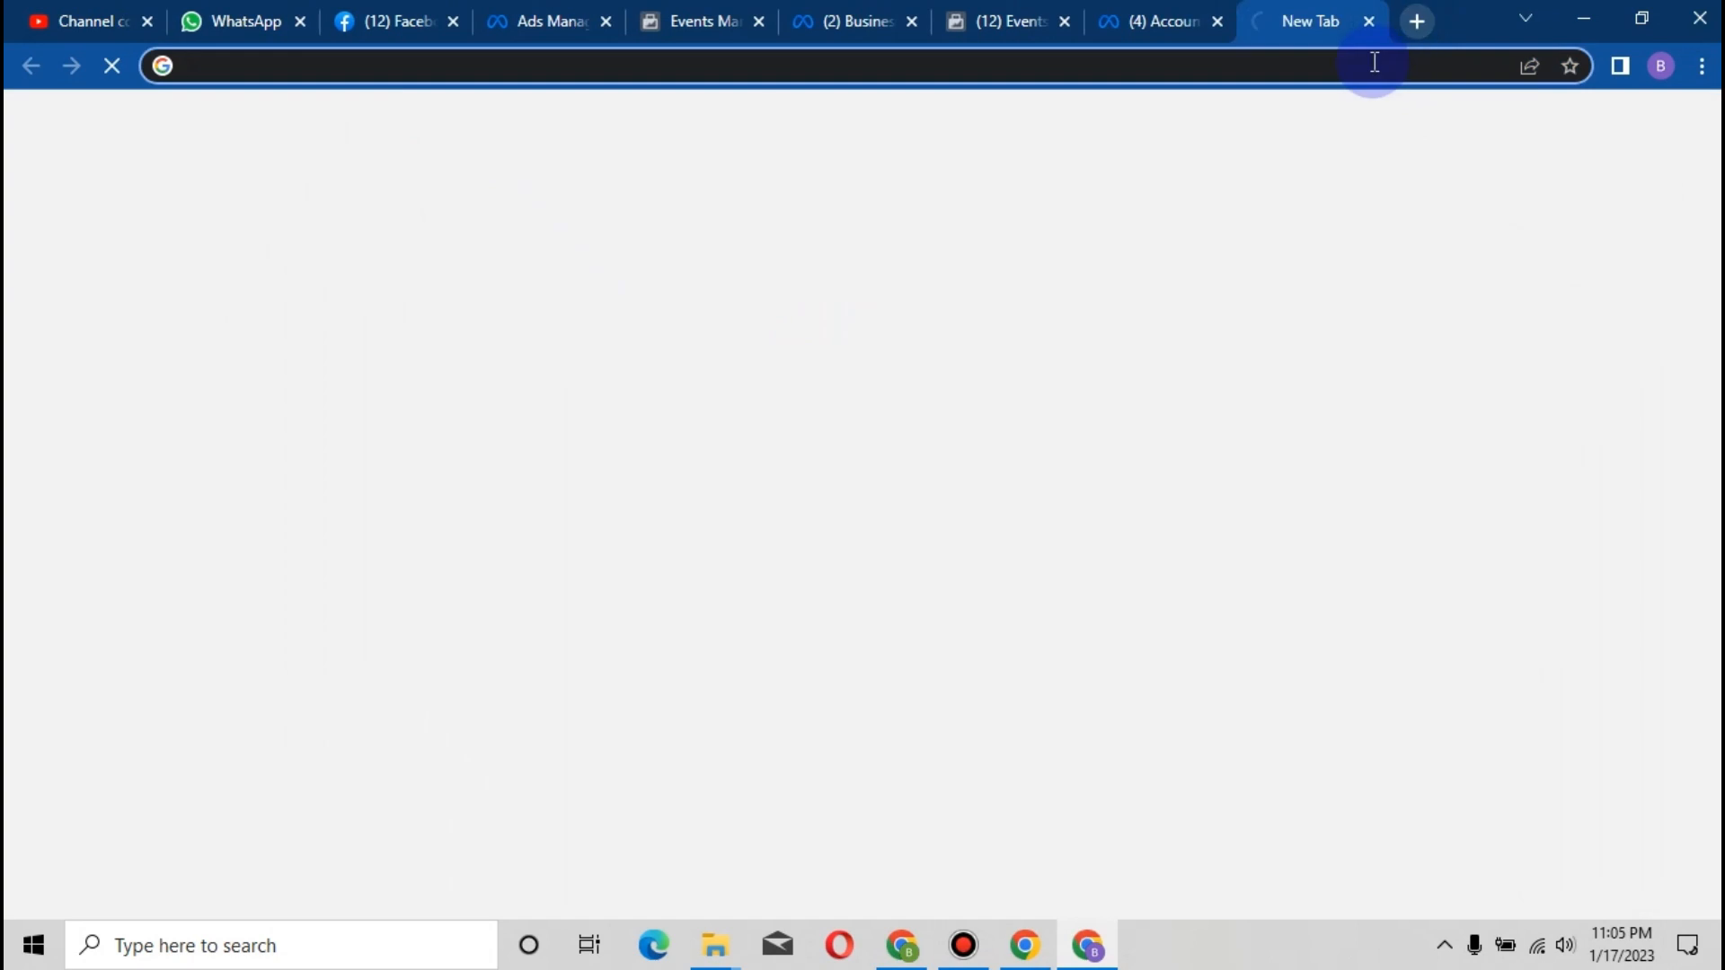
left_click(1374, 63)
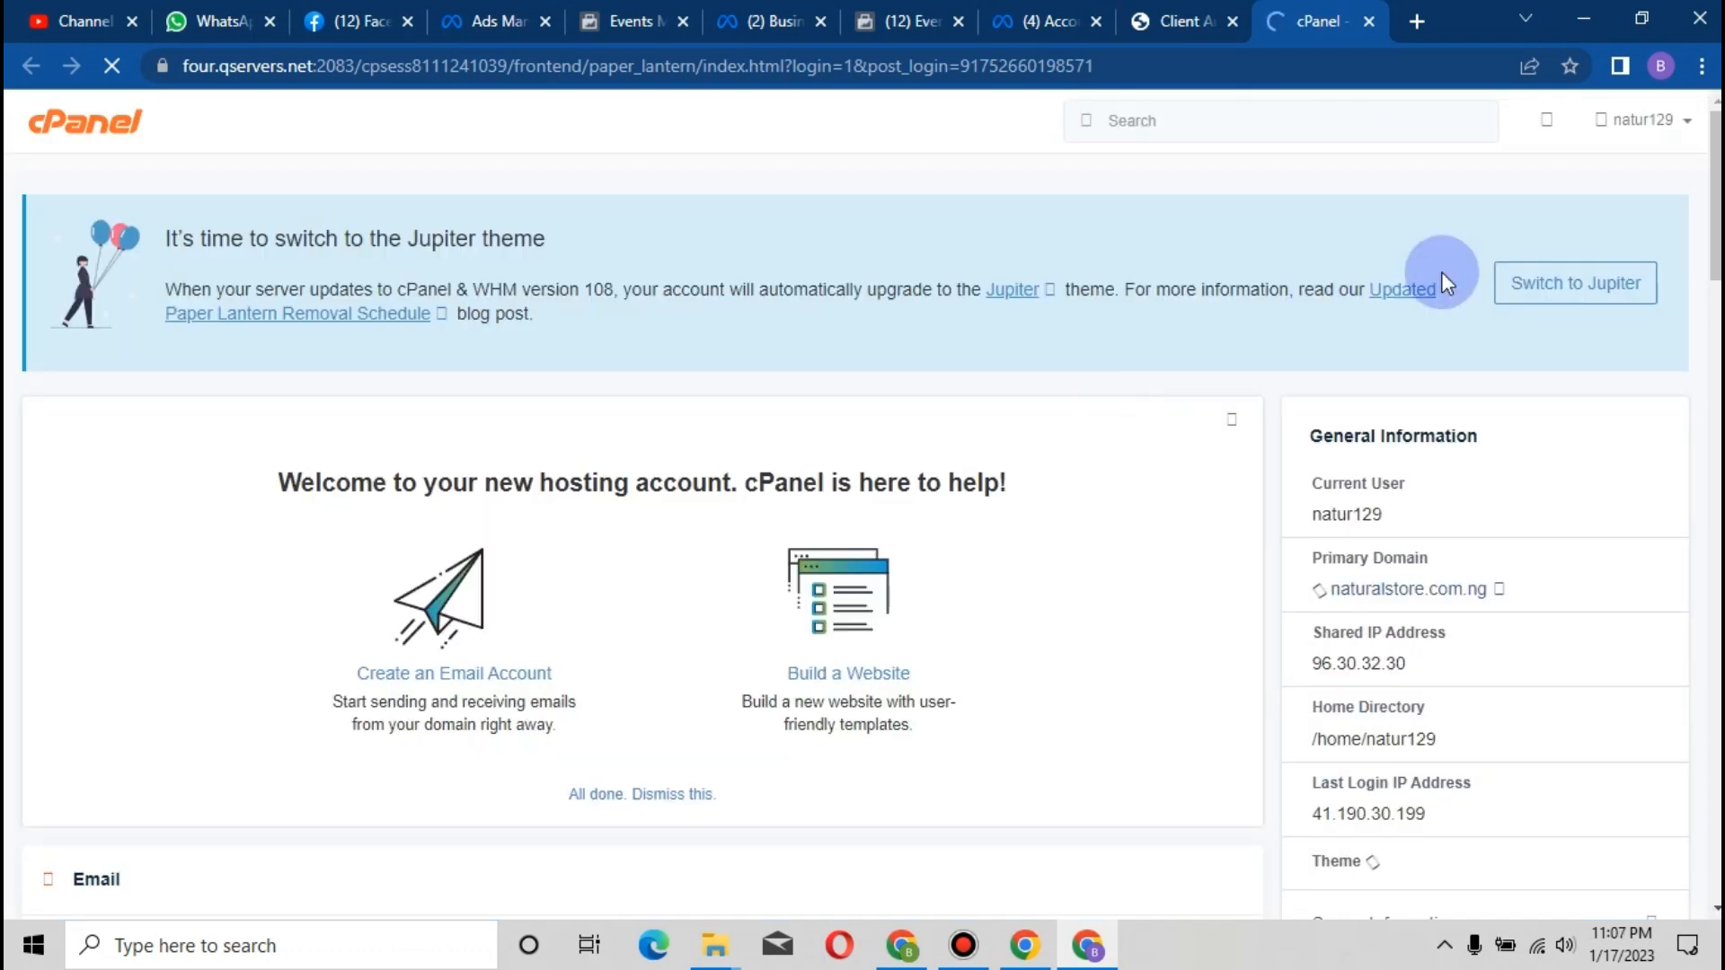
scroll(1446, 281, "down", 10)
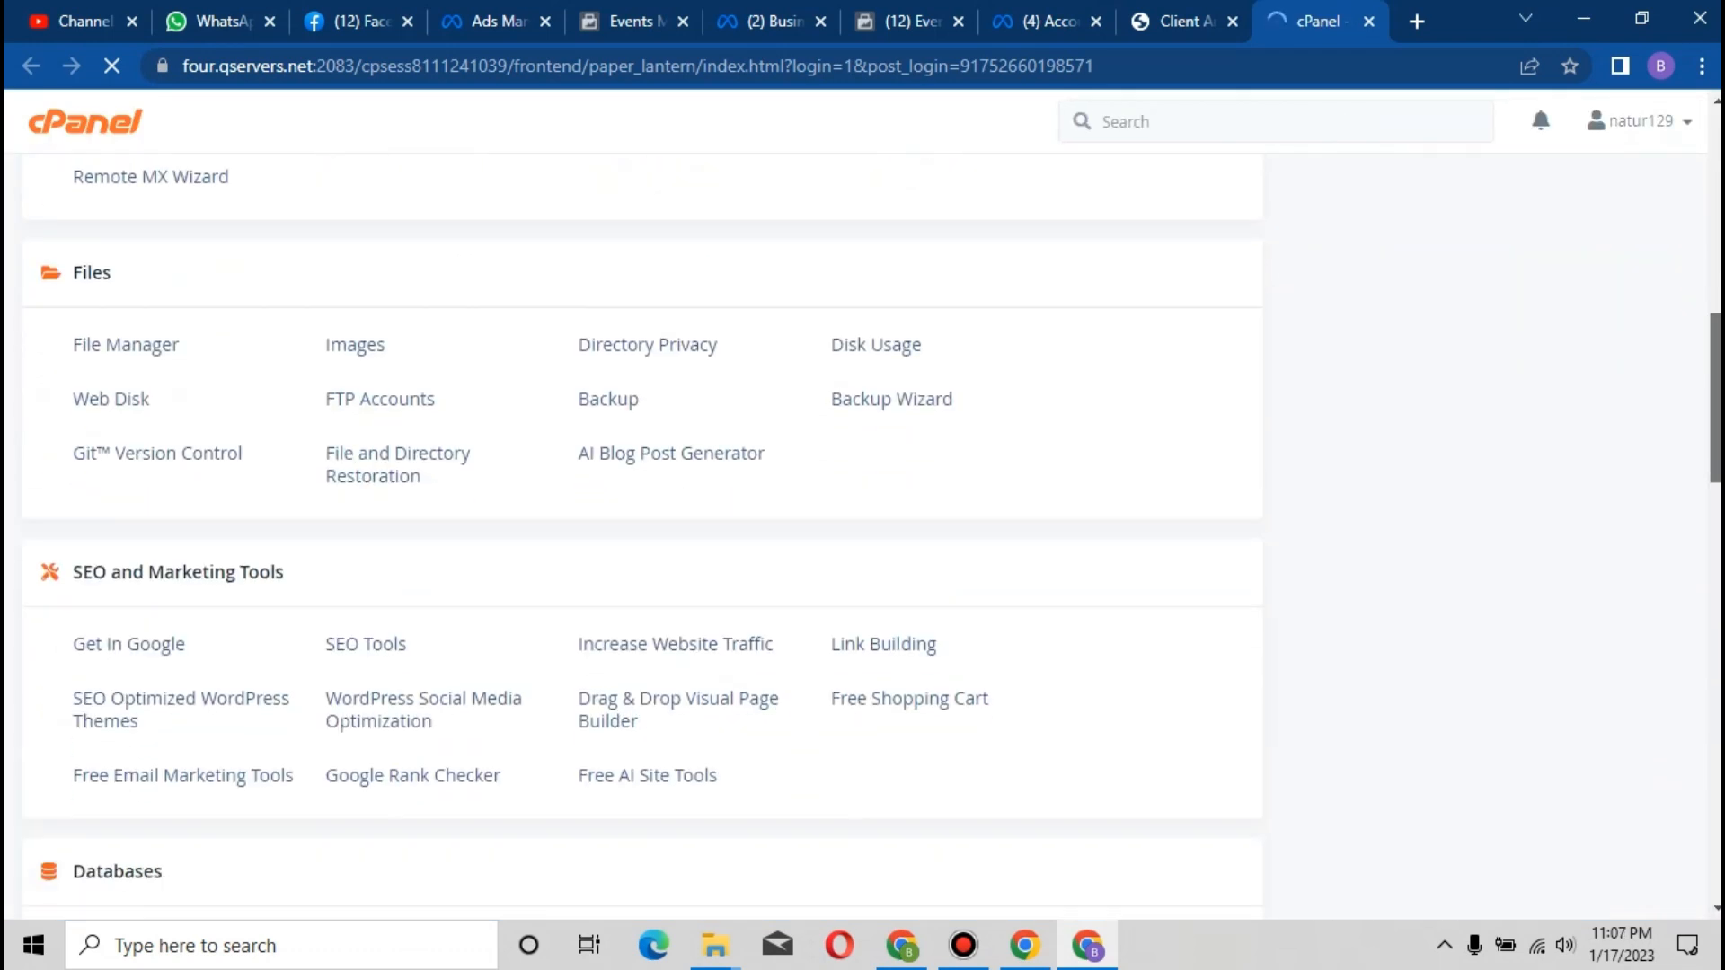
scroll(642, 539, "up", 4)
scroll(643, 539, "up", 1)
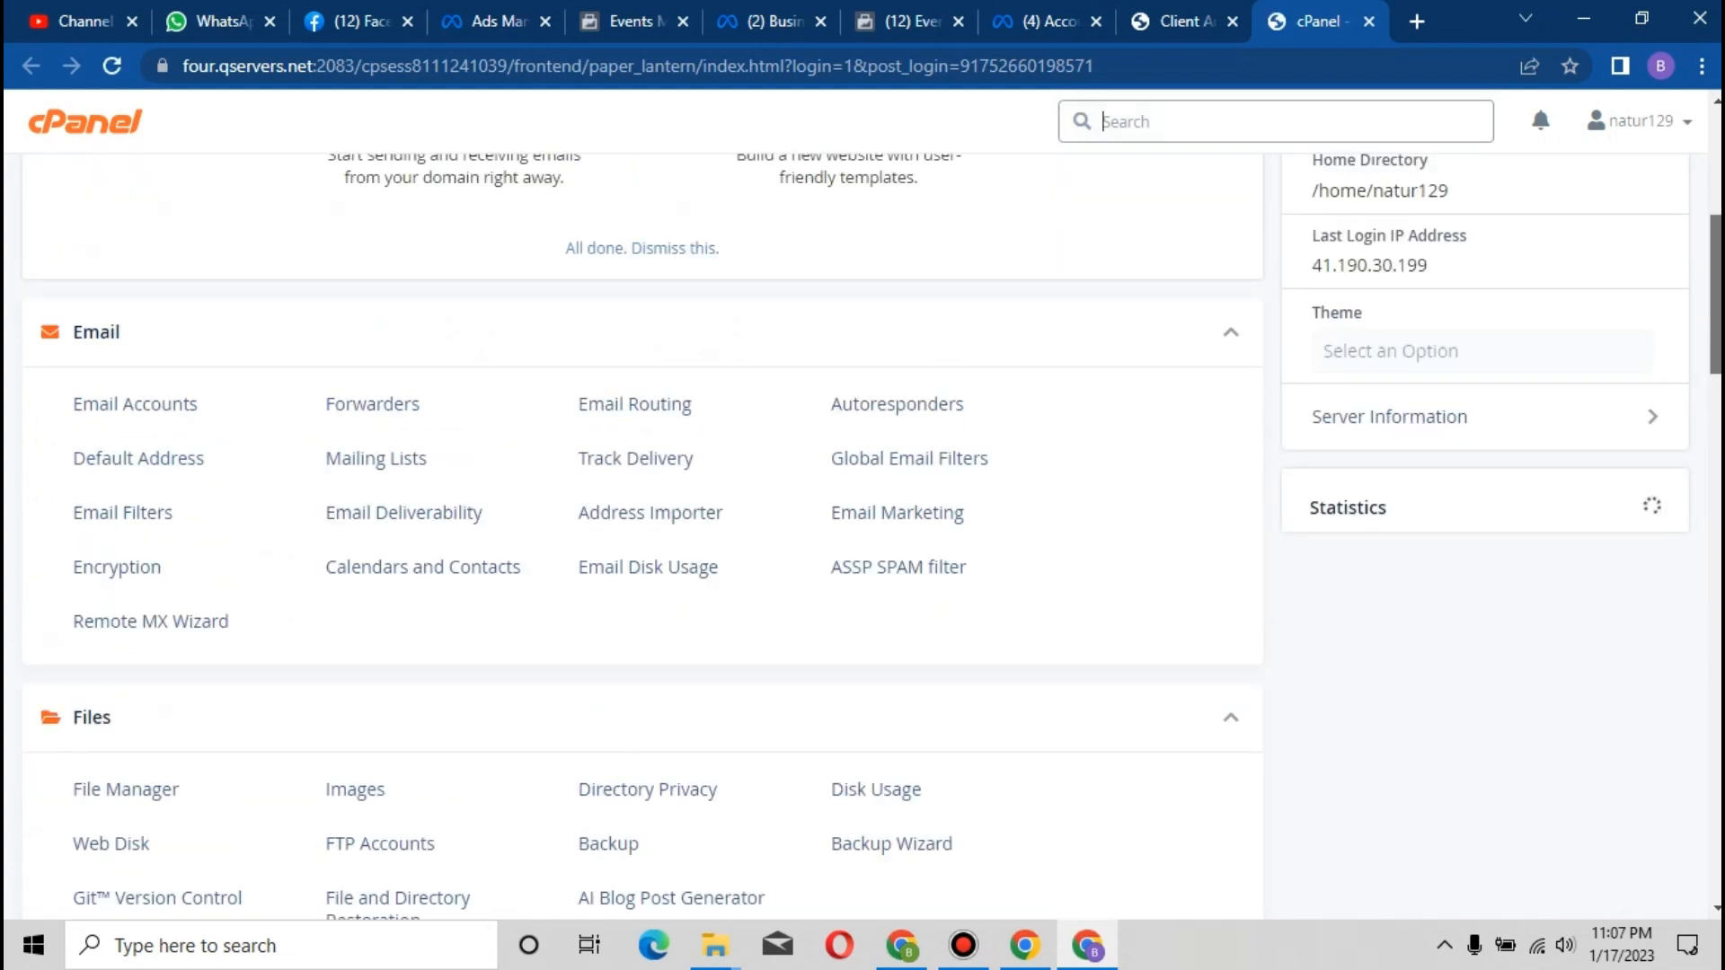
scroll(643, 539, "down", 8)
mouse_move(1716, 433)
left_mouse_down()
mouse_move(1715, 494)
mouse_move(1716, 453)
left_mouse_up()
scroll(642, 539, "down", 1)
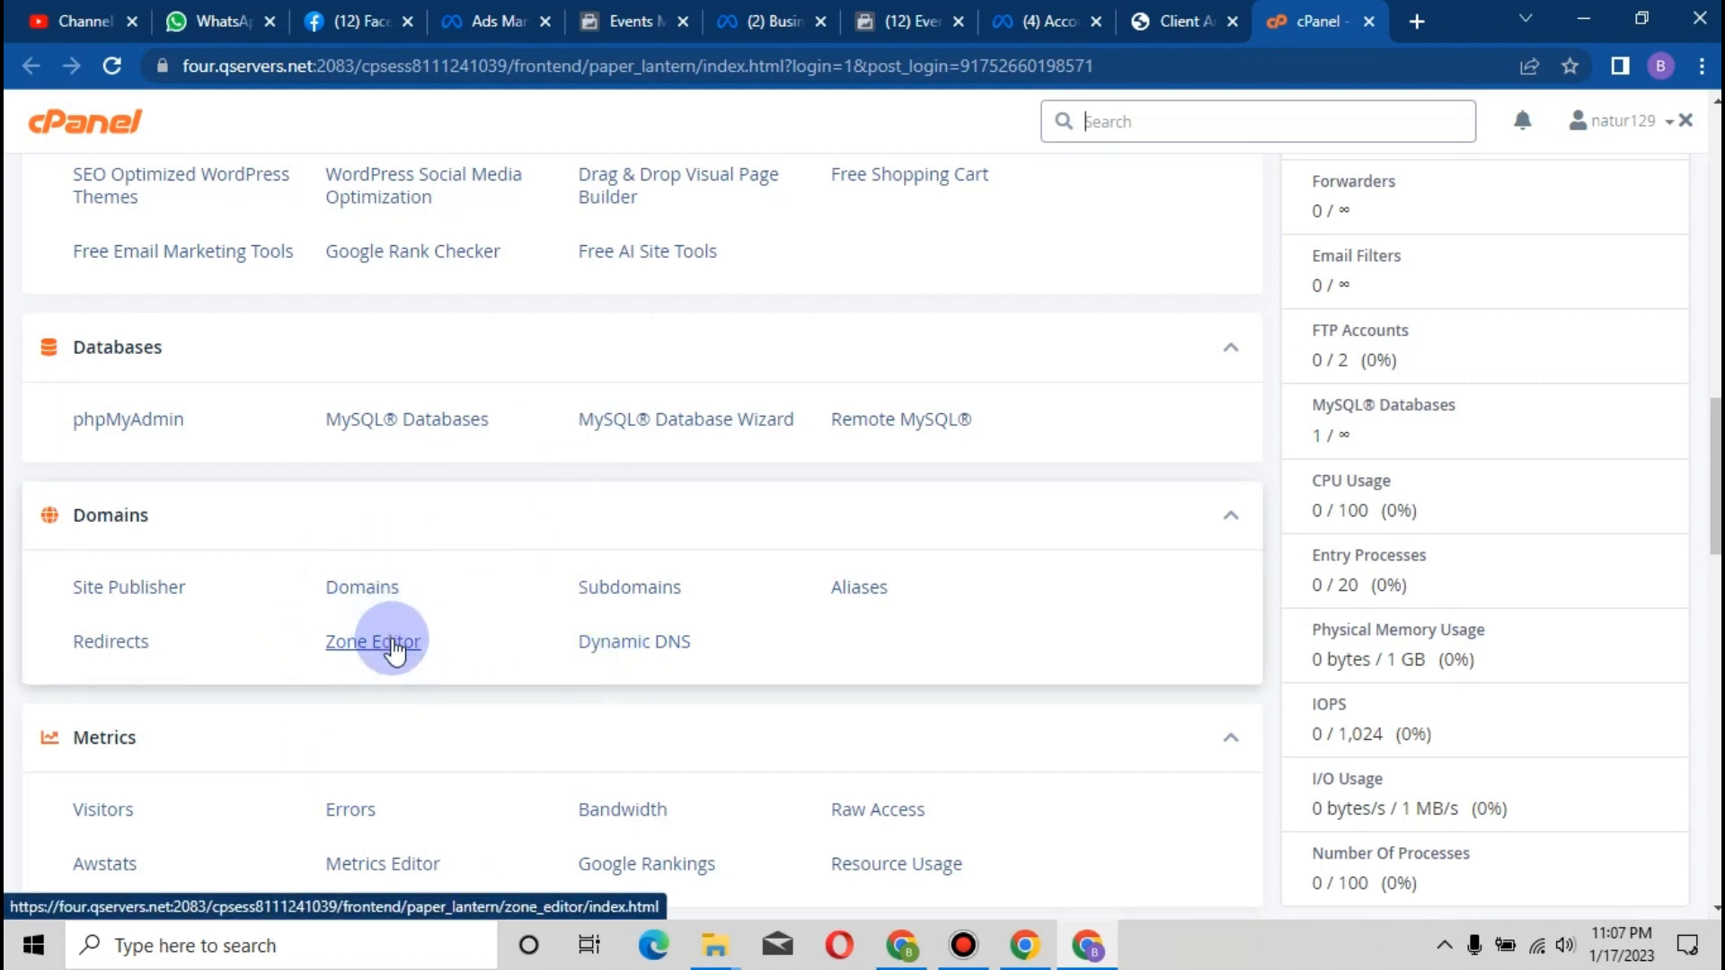
Open the Zone Editor and bring up the zone records of naturalstore.com.ng for management
left_click(394, 643)
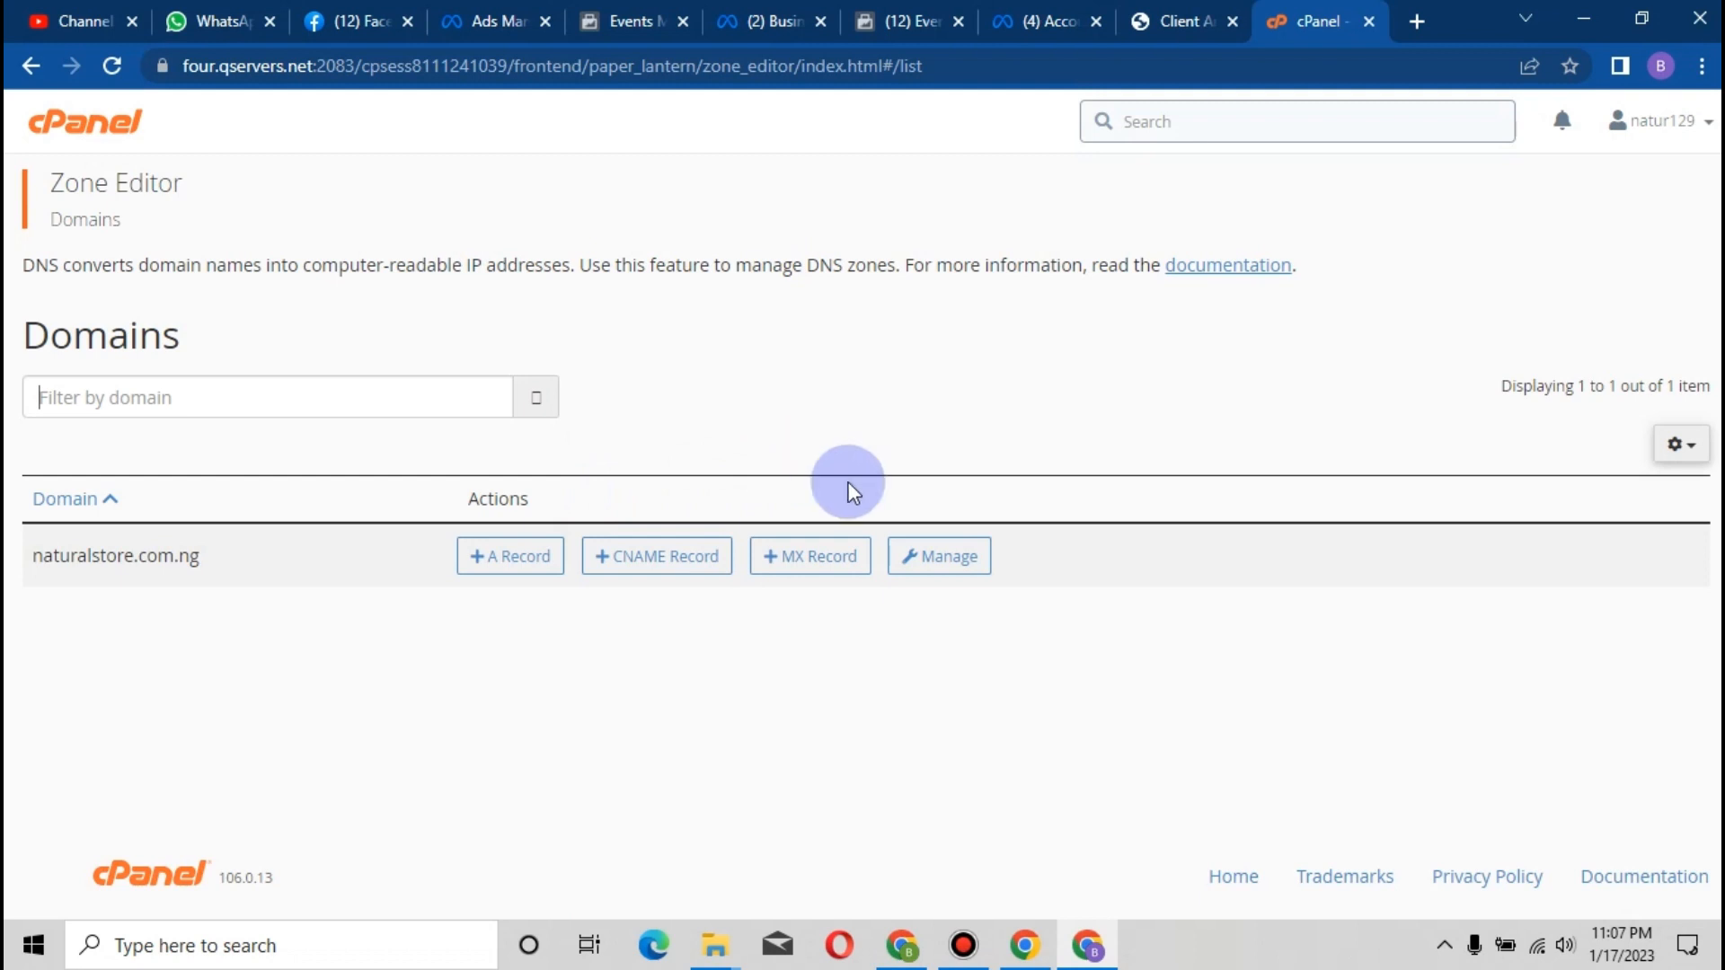
left_click(940, 600)
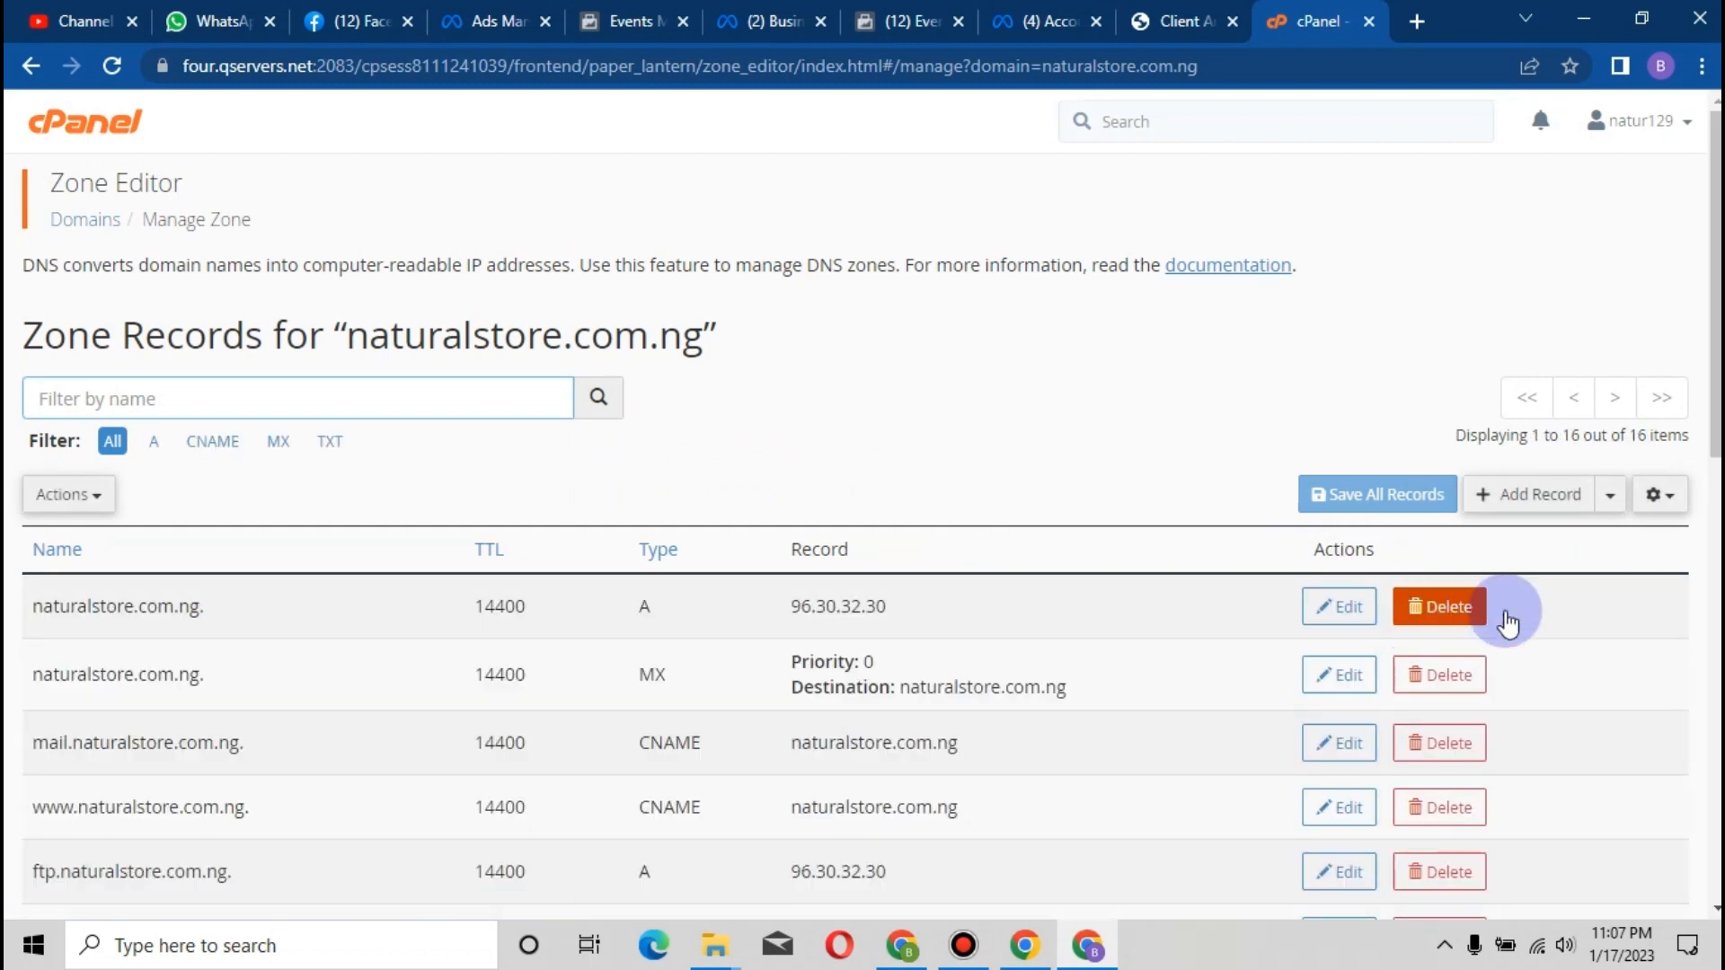
scroll(862, 534, "down", 1)
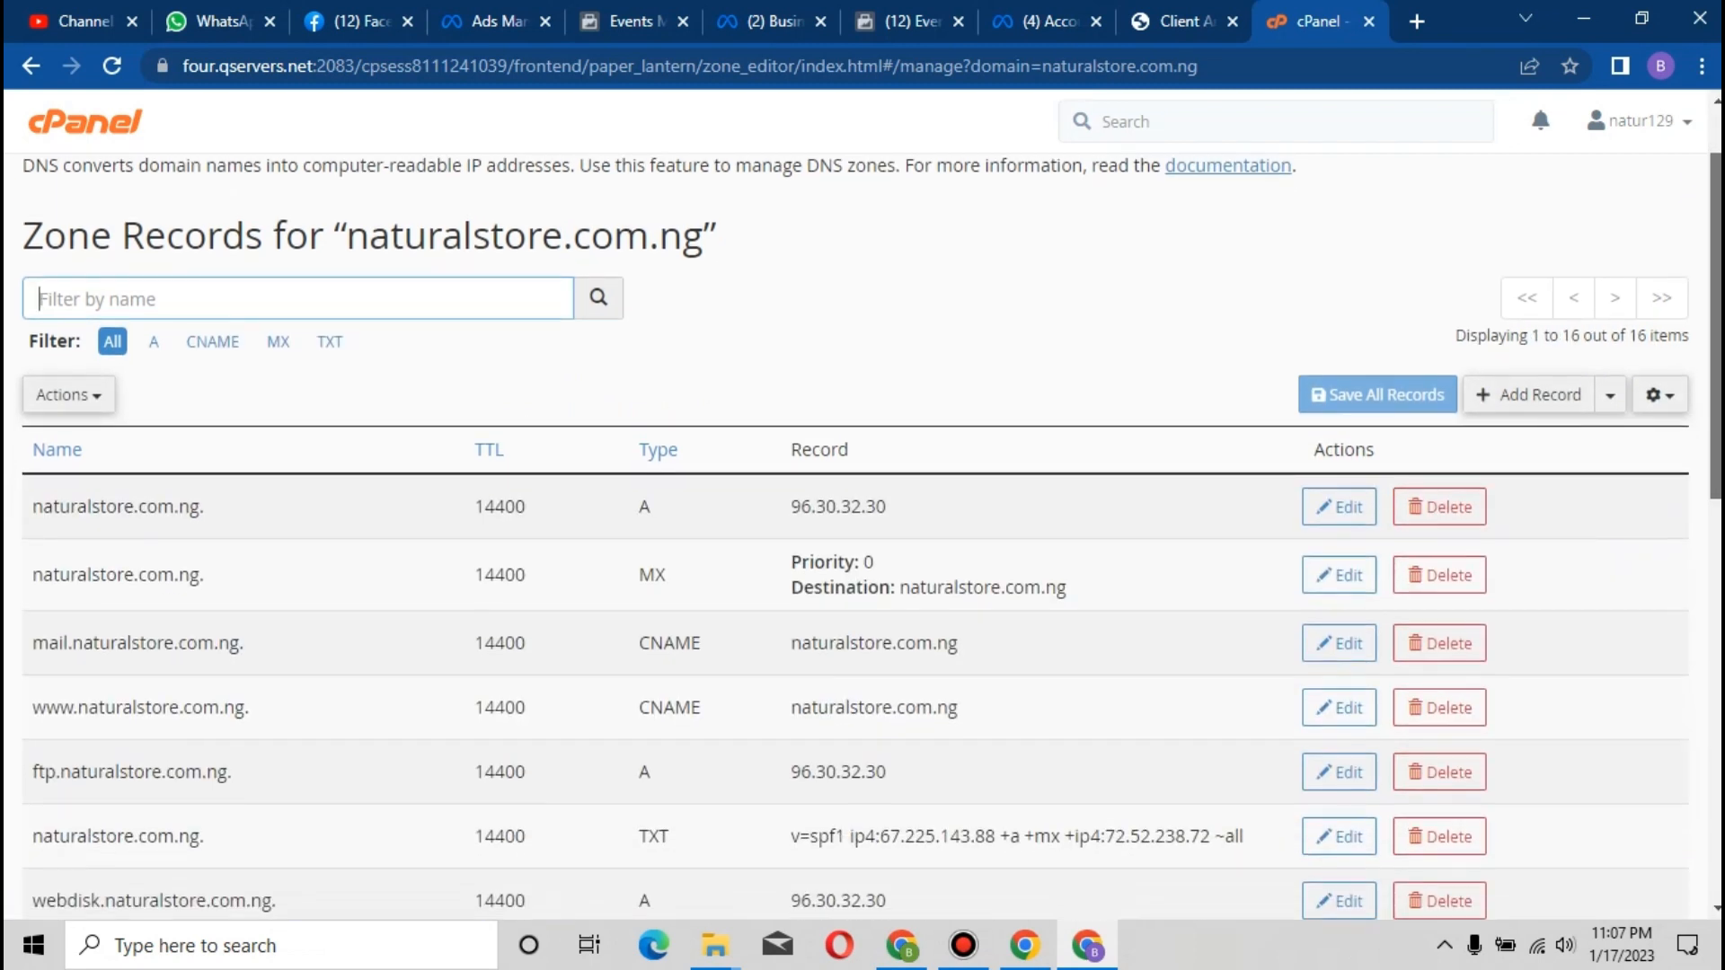
Add a new TXT record to the zone and enter the Facebook domain verification string as its text
left_click(1516, 407)
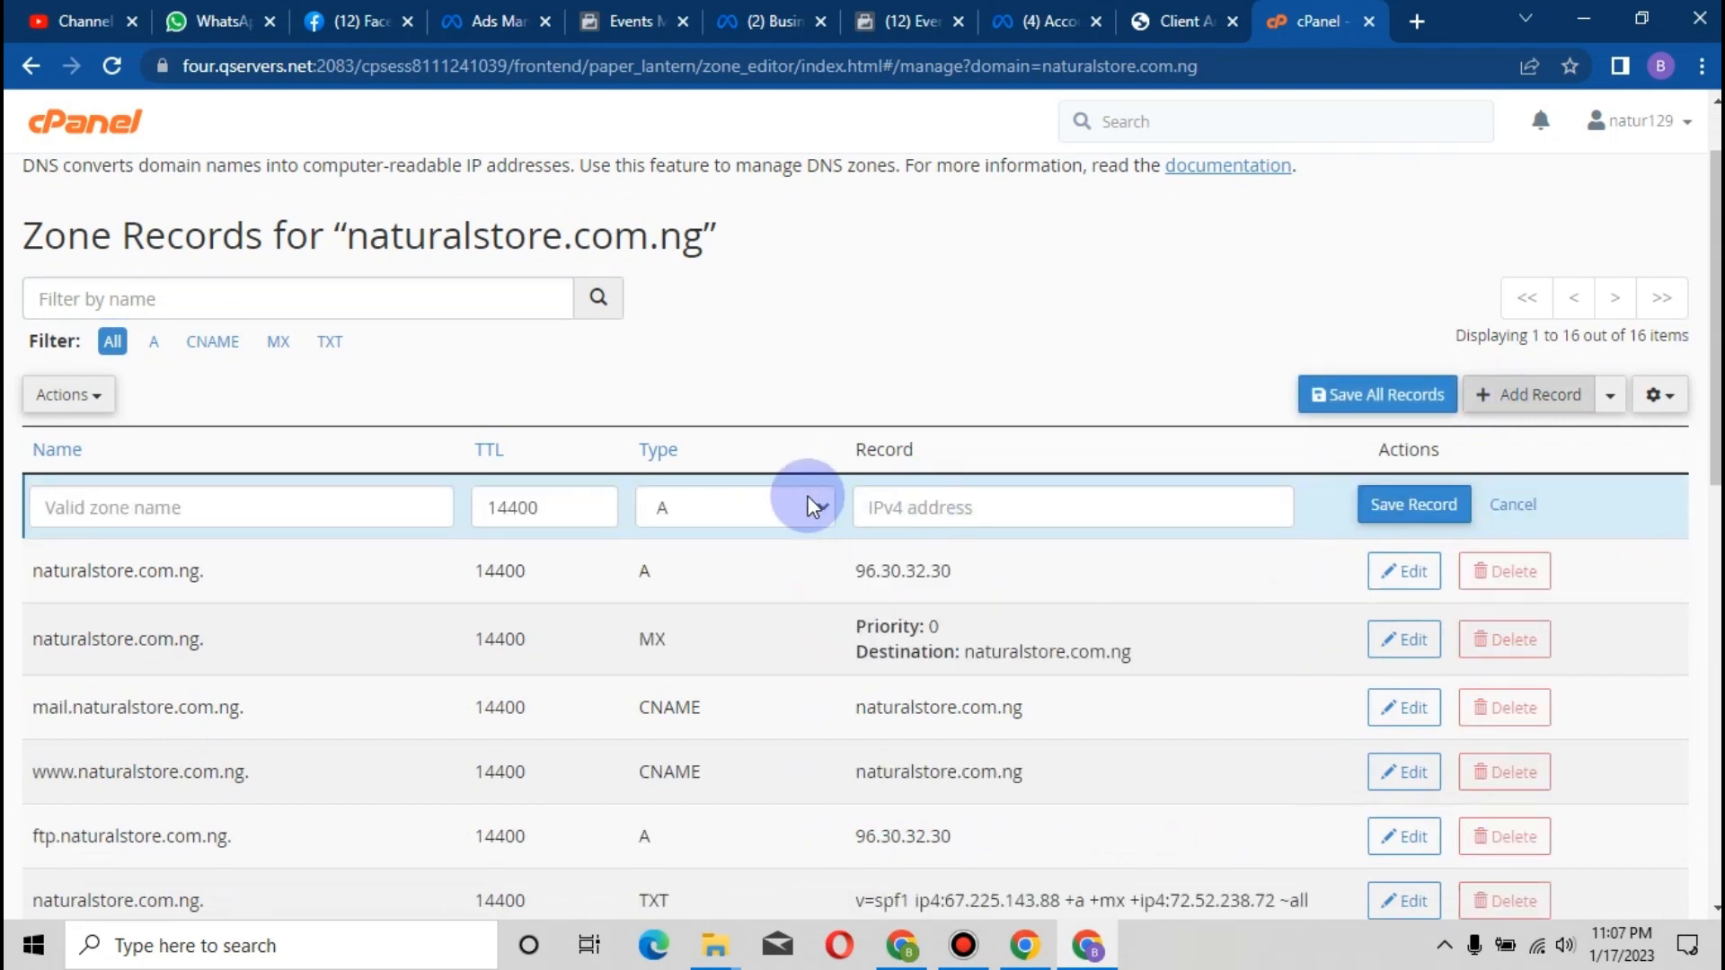
left_click(743, 504)
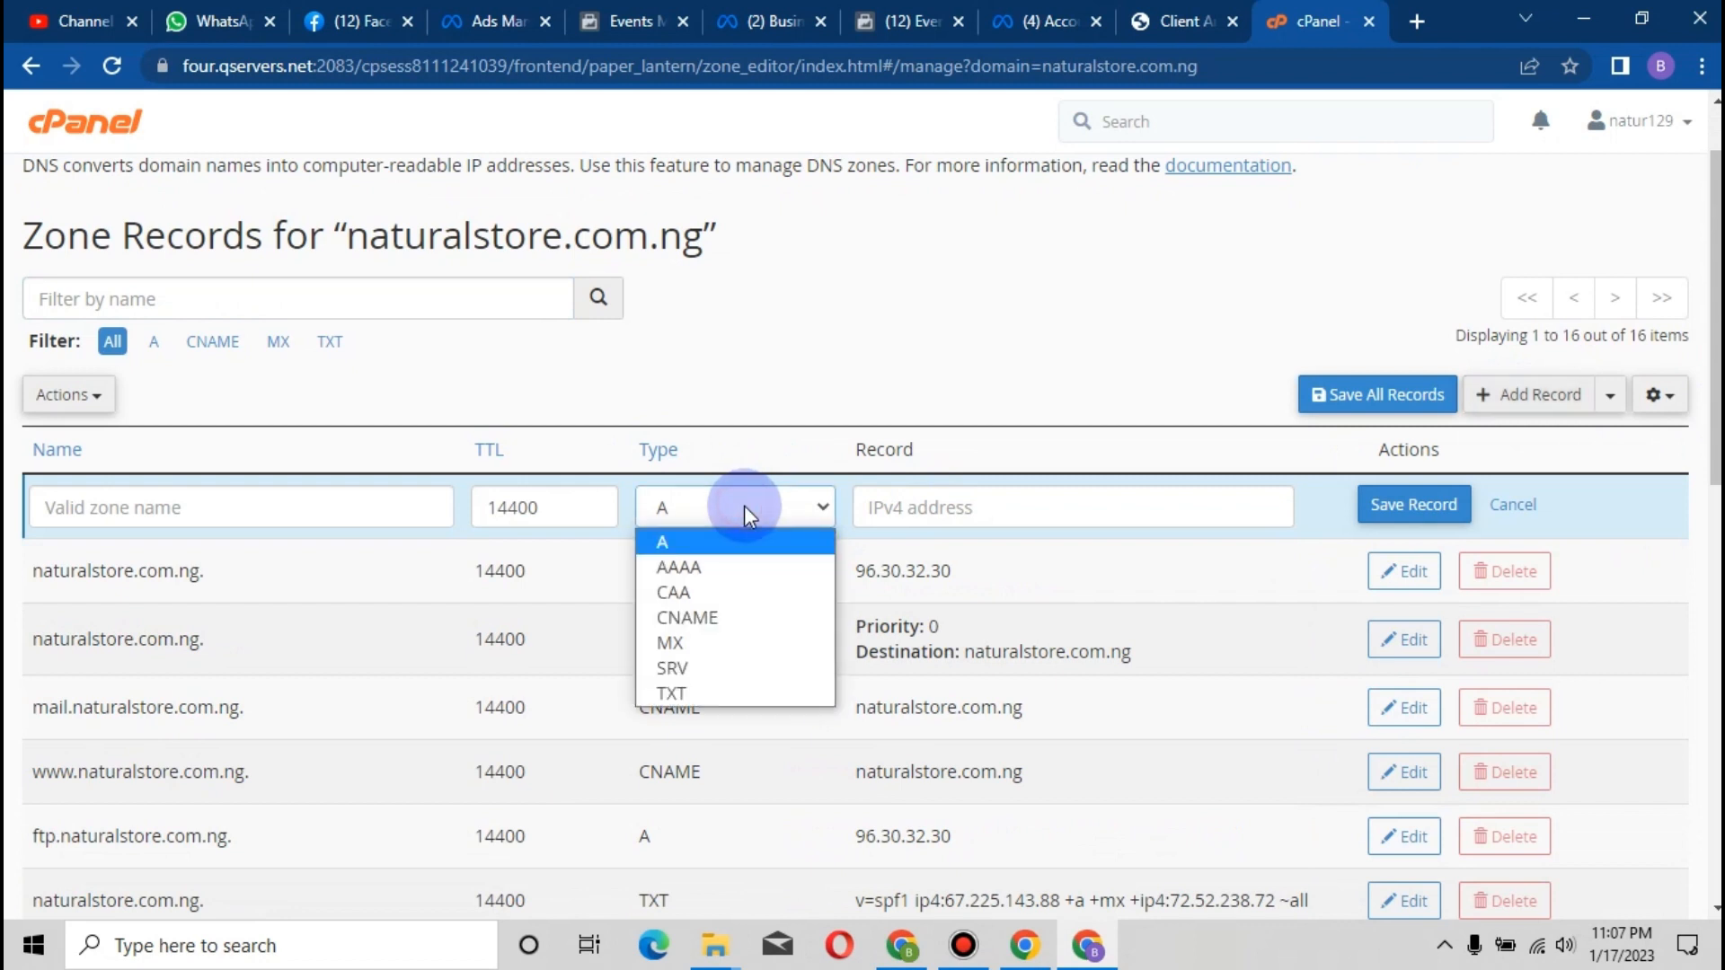
left_click(712, 693)
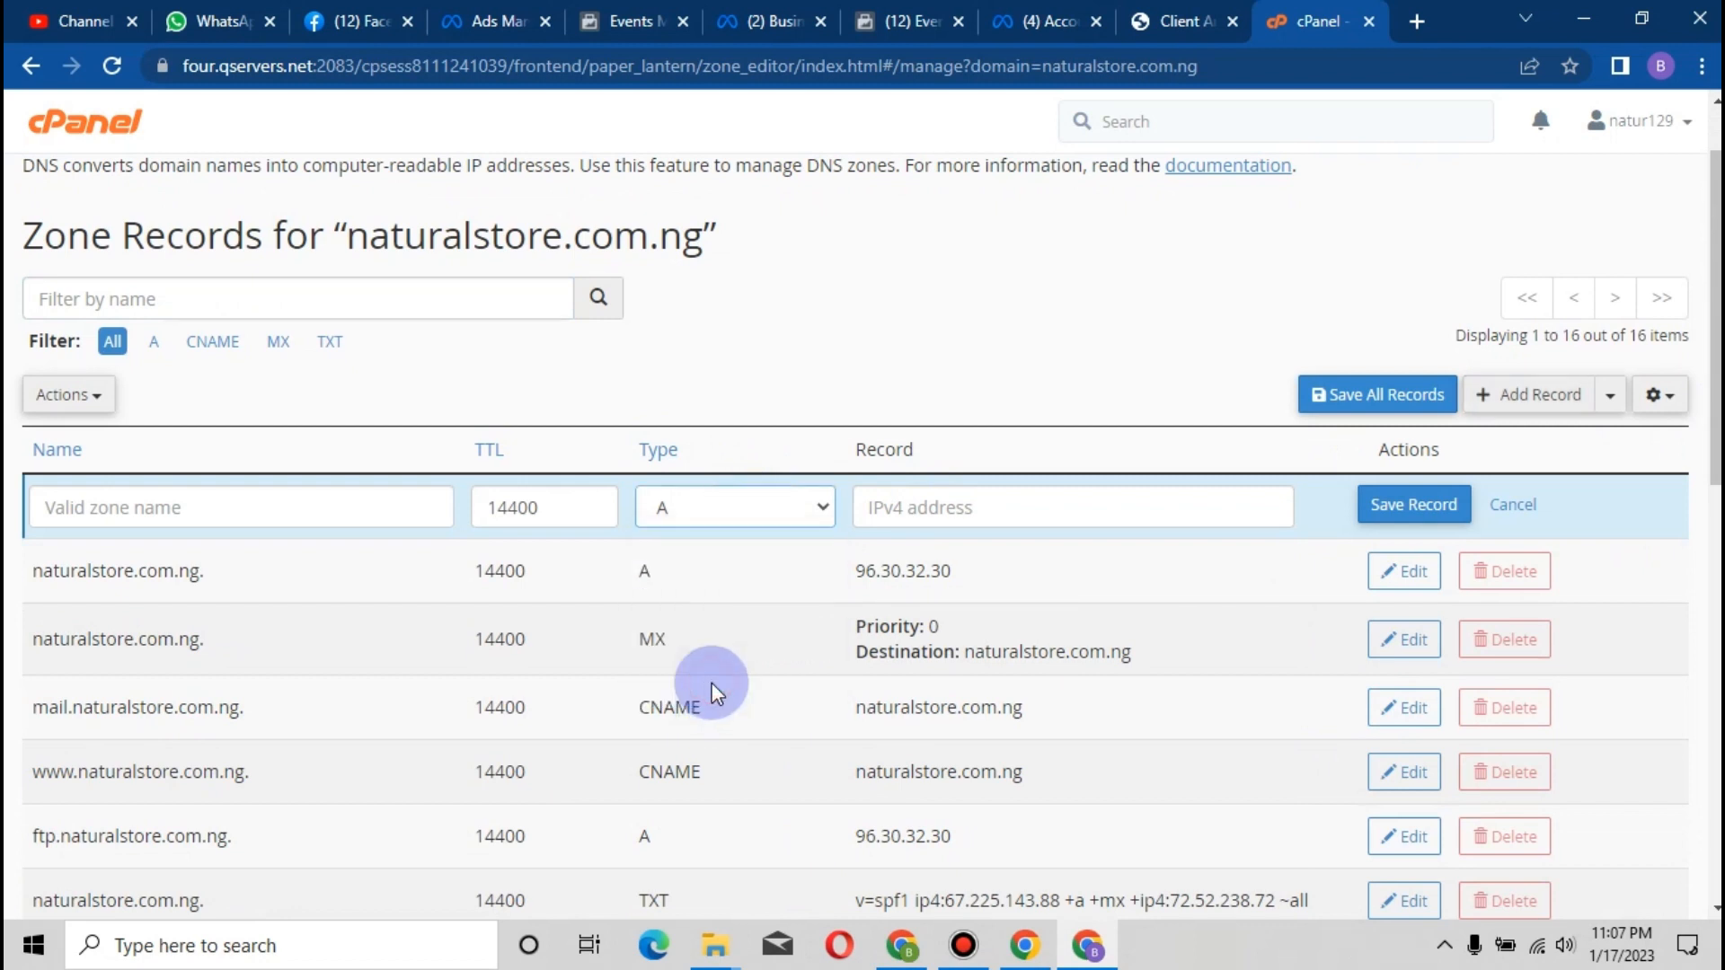
left_click(810, 510)
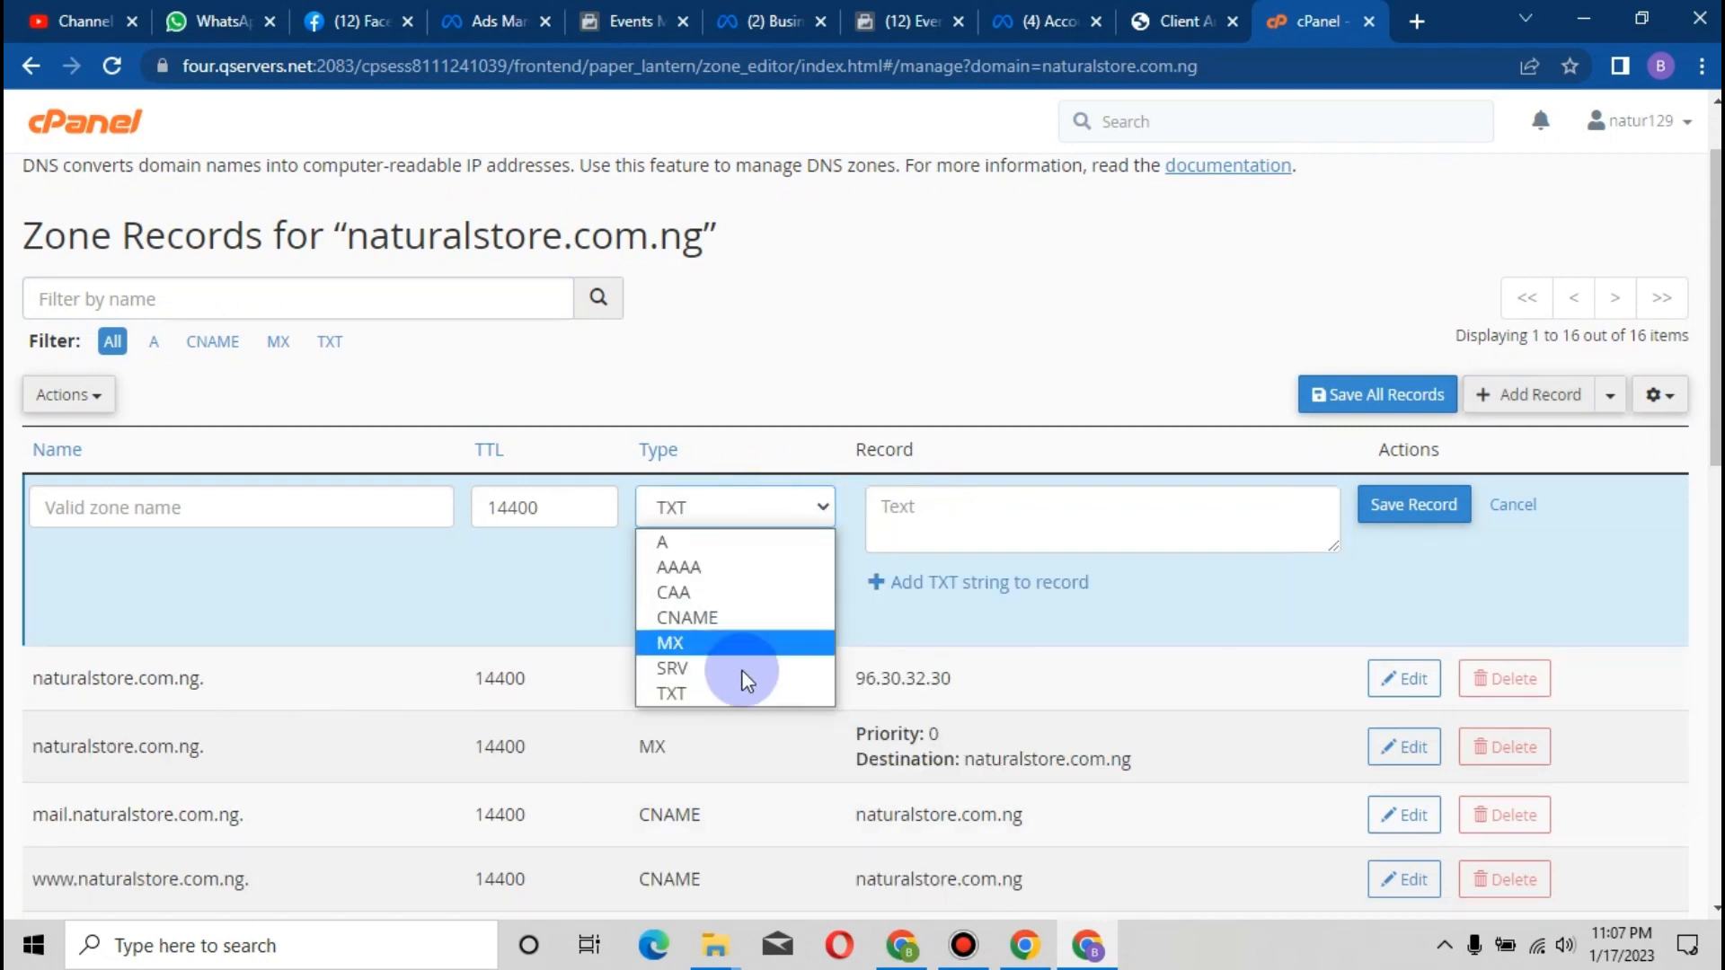
left_click(783, 514)
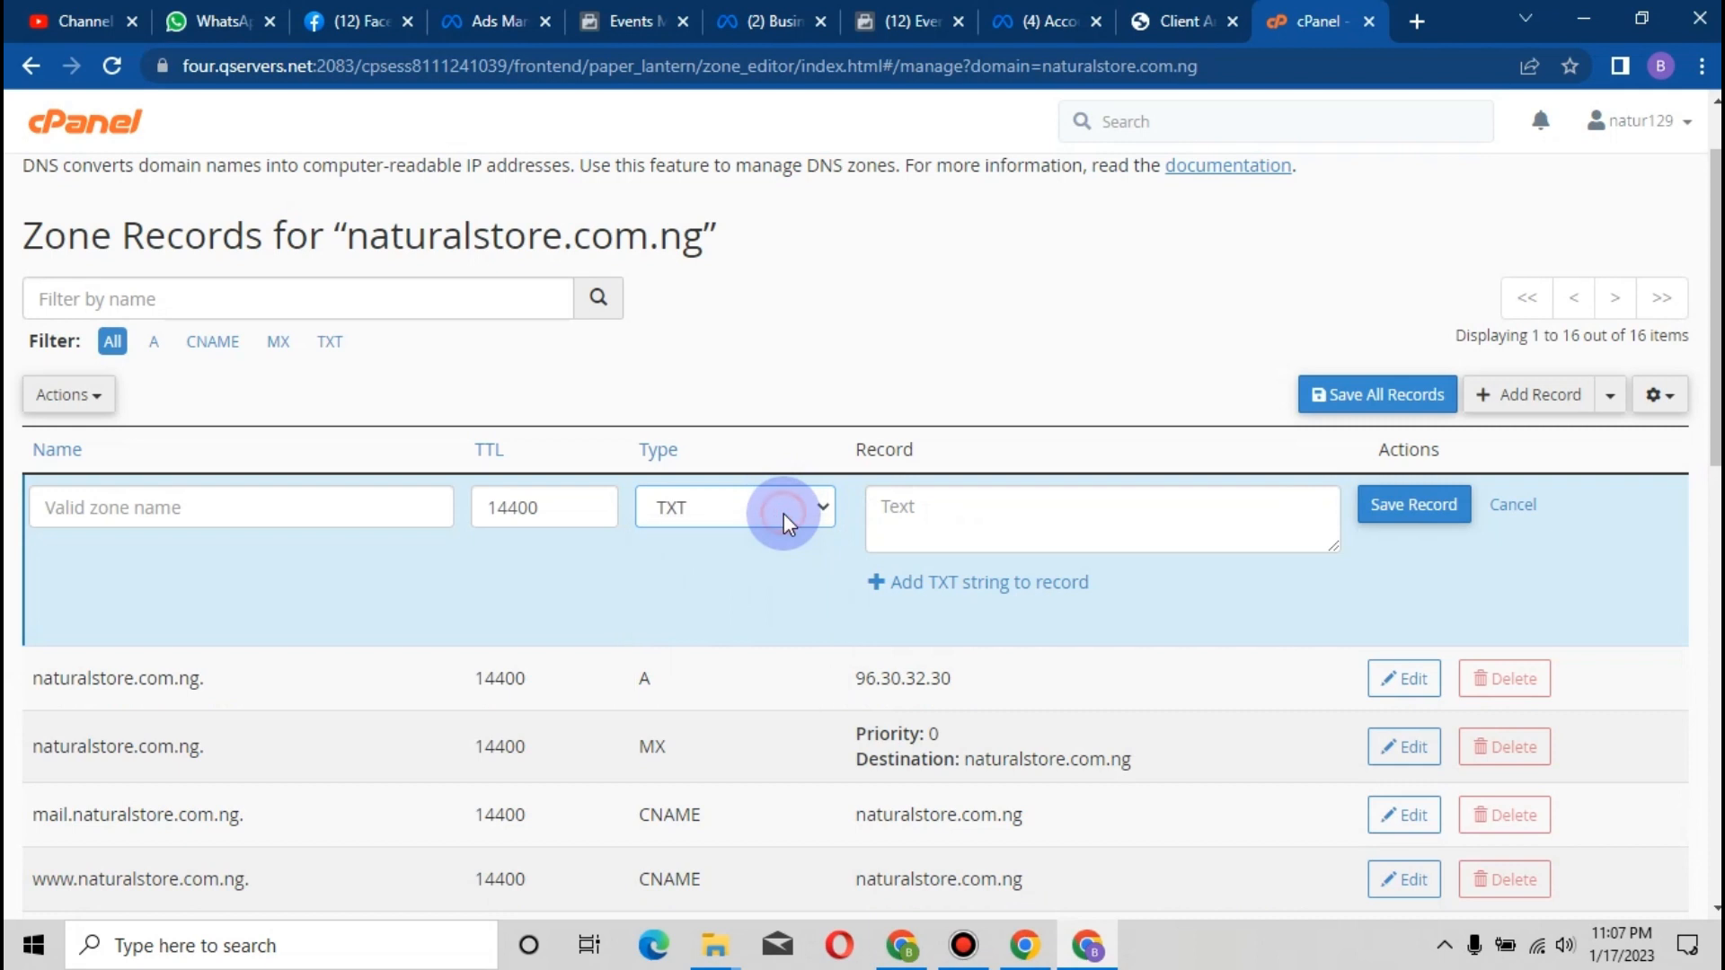
left_click(960, 503)
type("facebook-domain-verification=xeppcntfpsijkryhprhxeqnxz5mwwy")
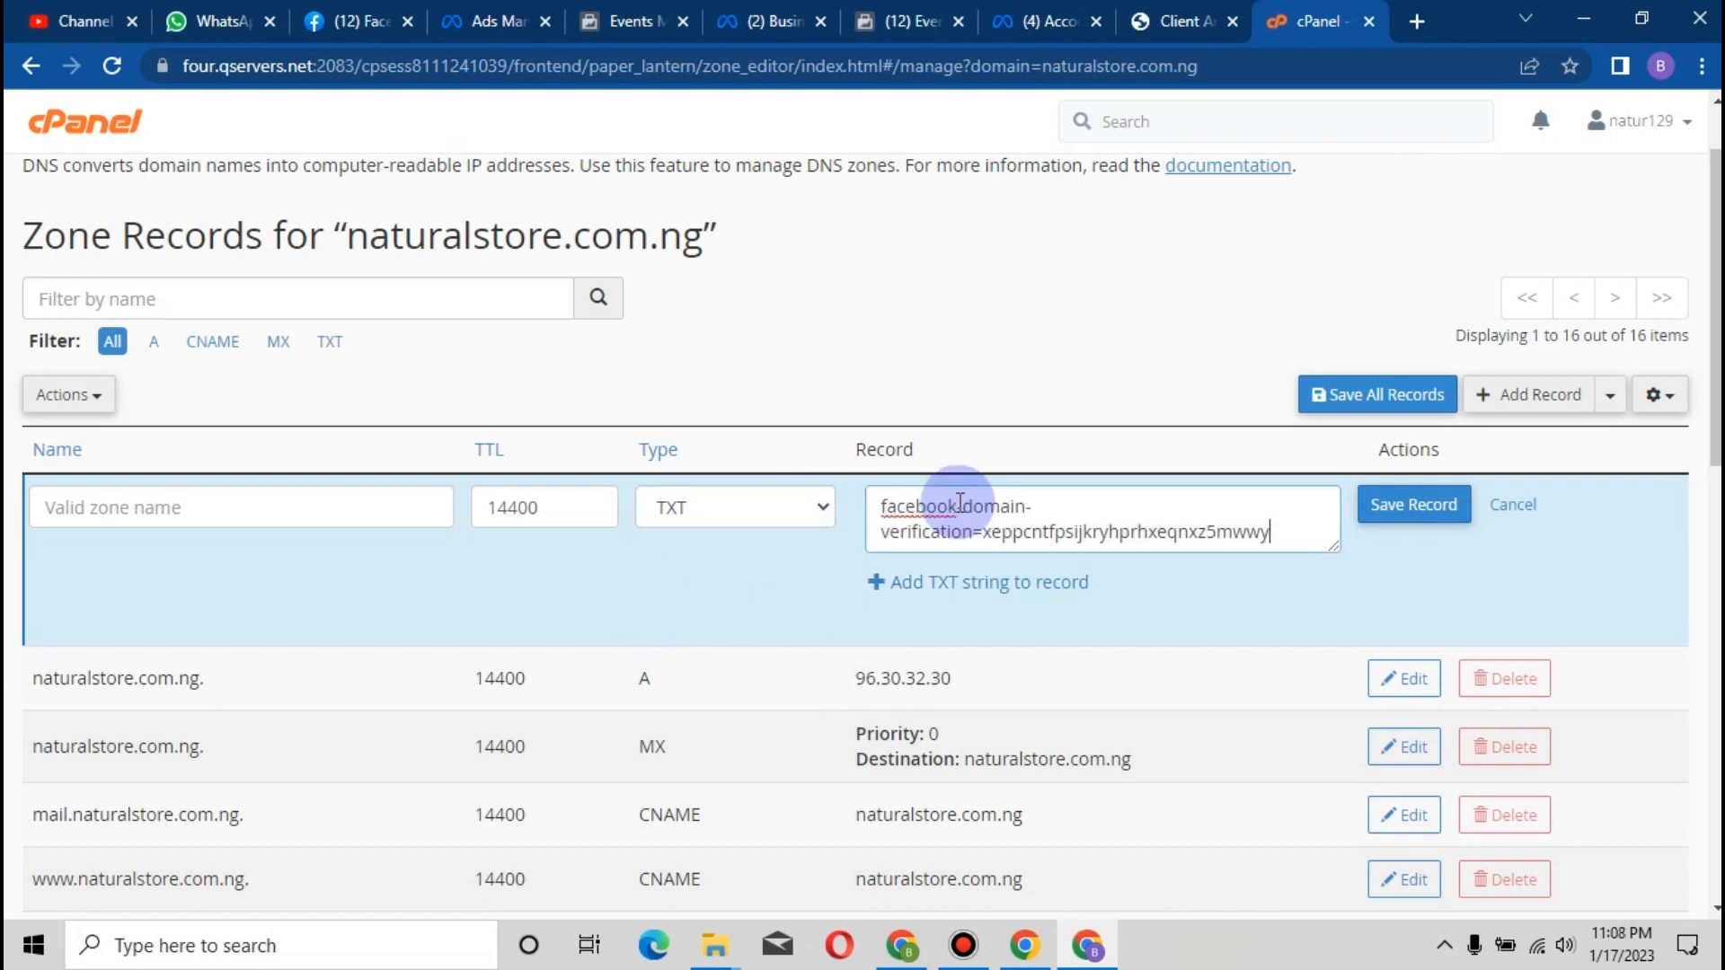
Name the new TXT record naturalstore.com.ng and save it
left_click(332, 499)
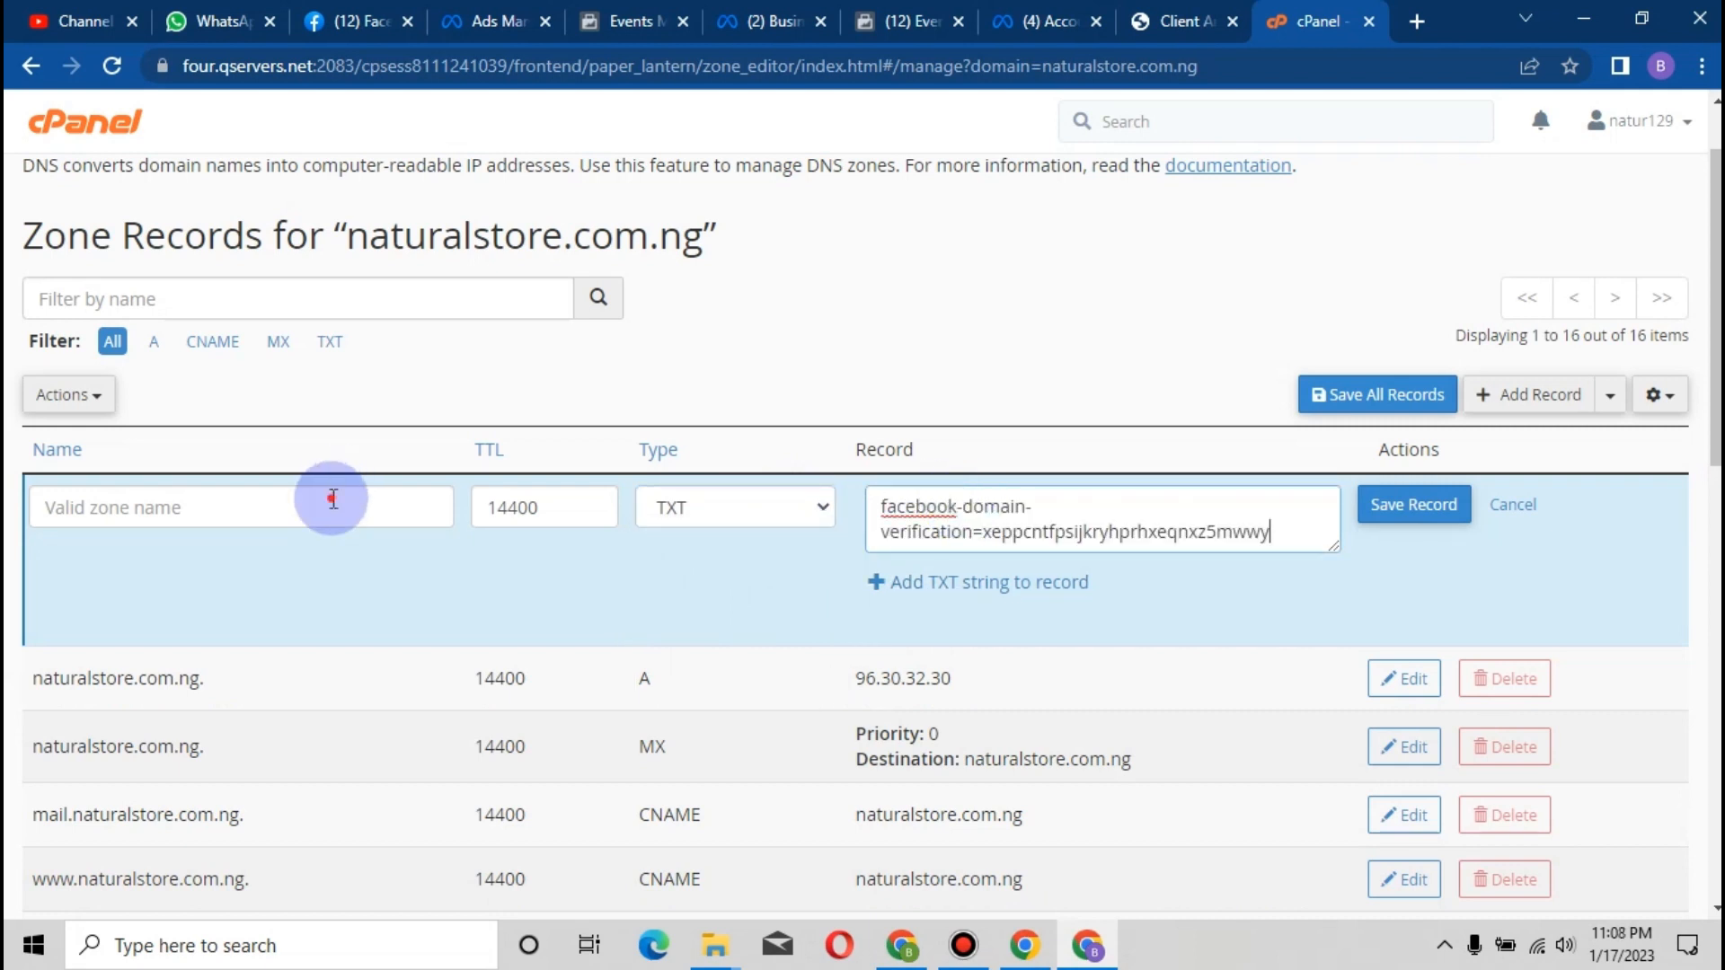
left_click(332, 500)
type("n")
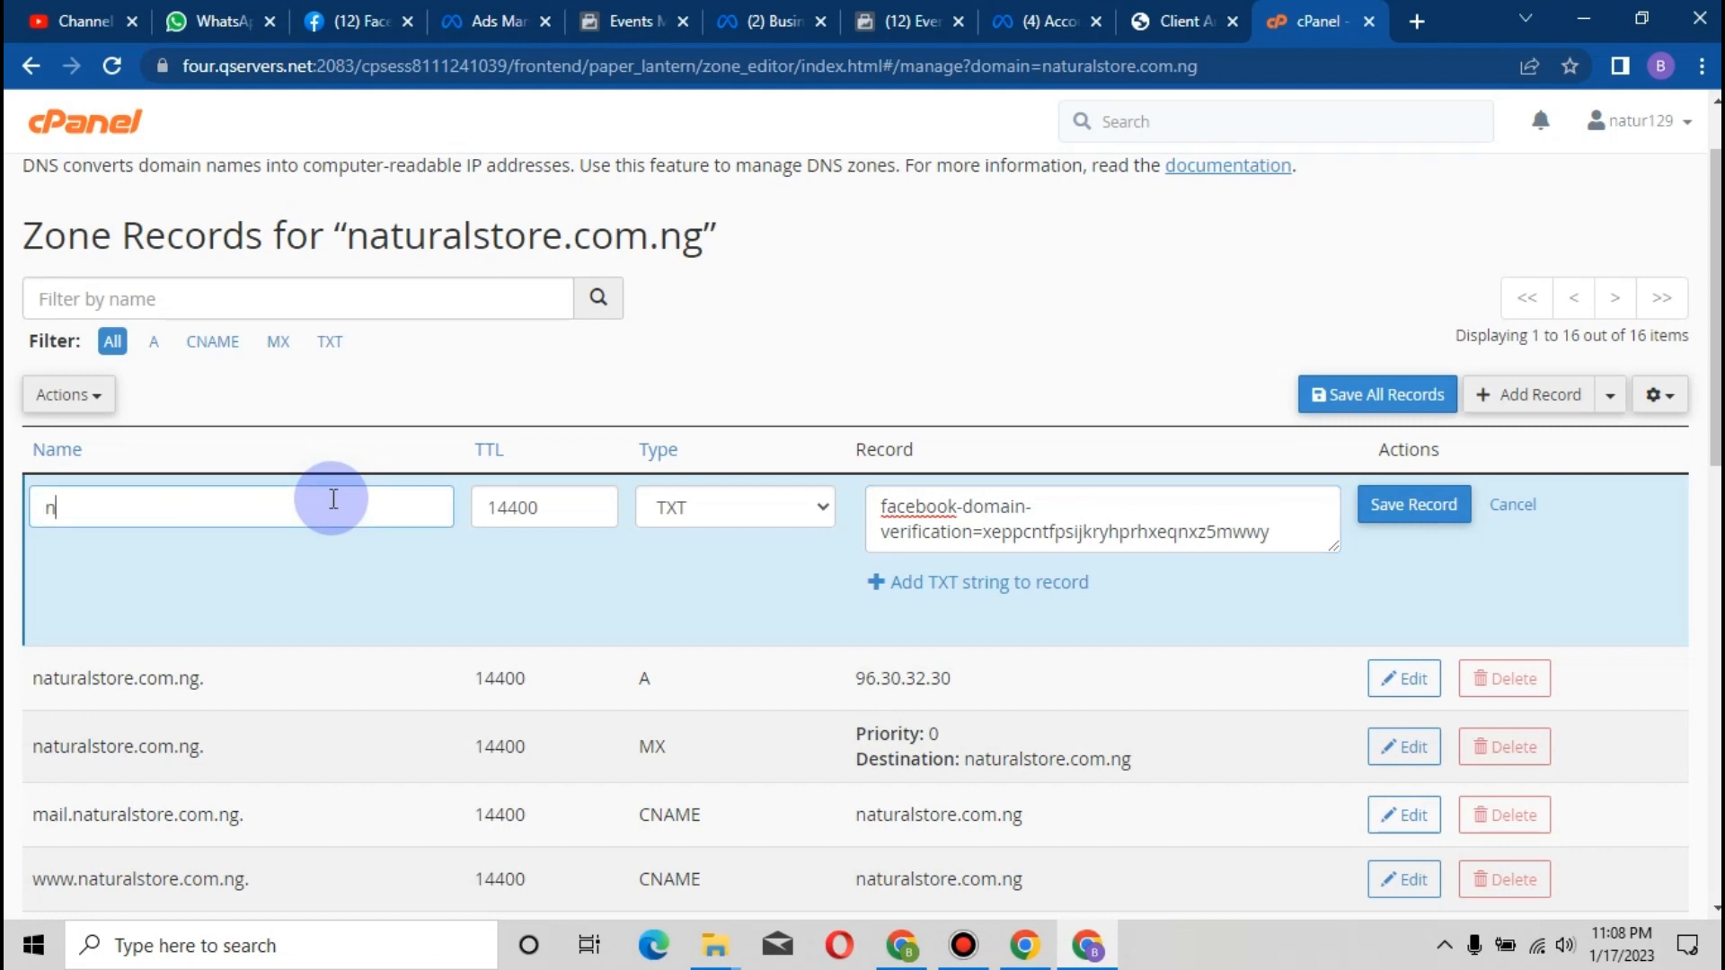
type("aturalstore.com.ng")
left_click(1413, 504)
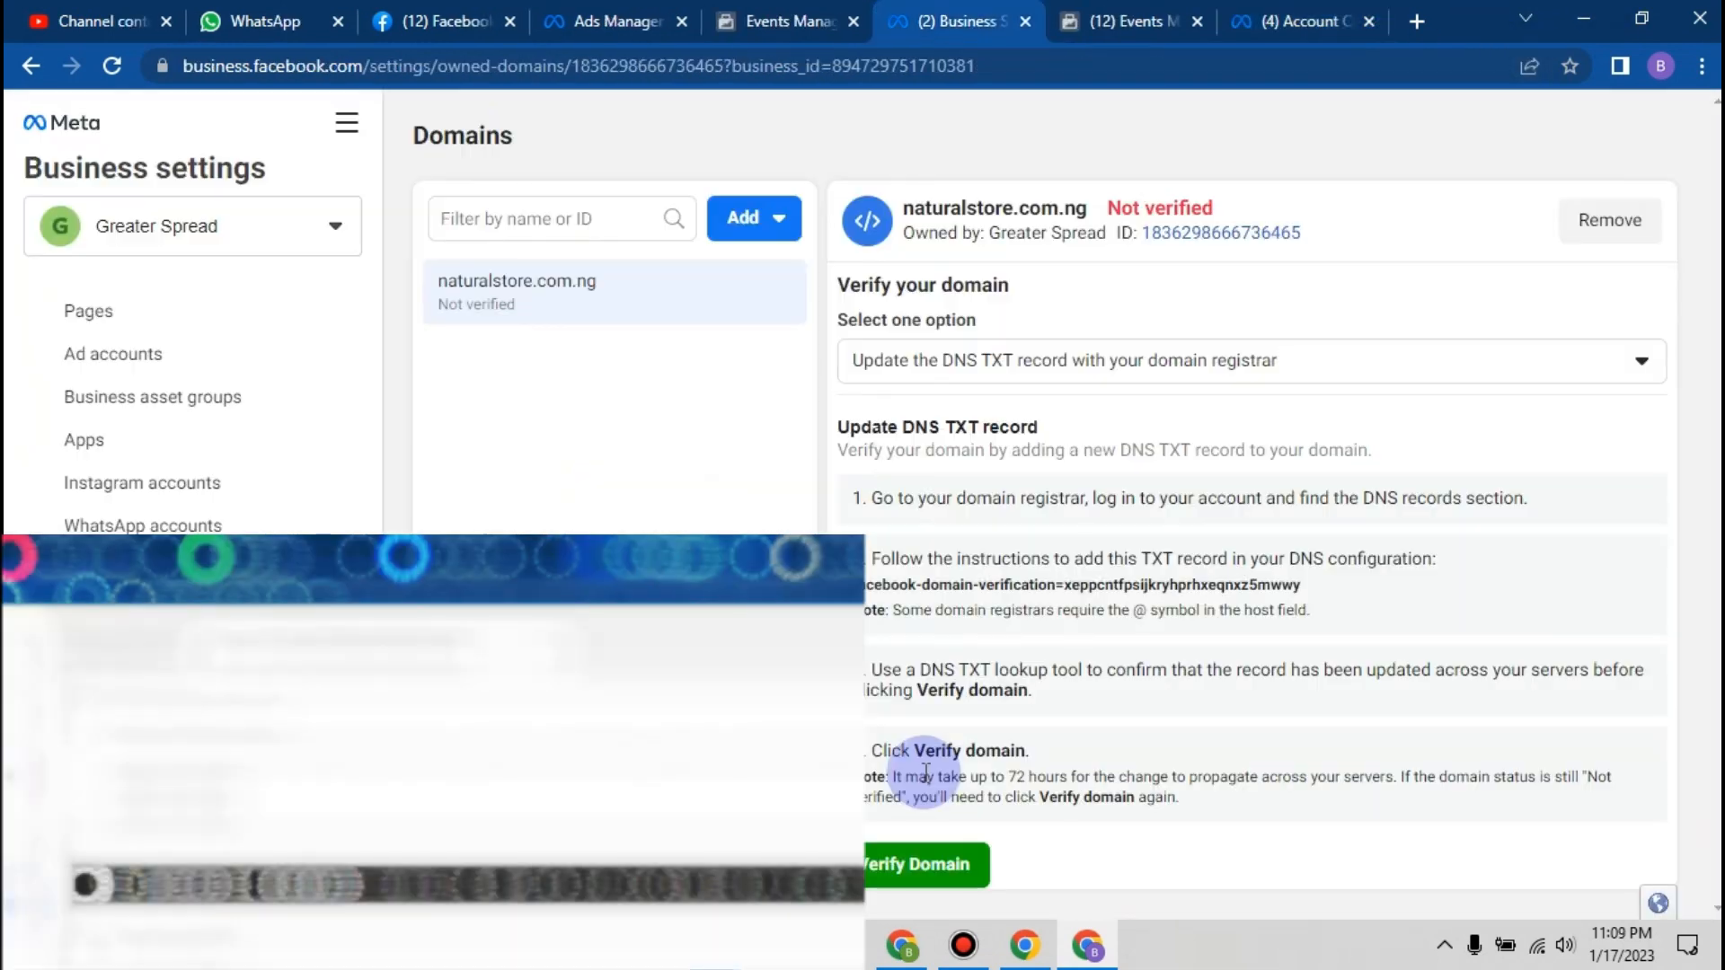
Verify the domain naturalstore.com.ng in the Meta business settings and close the confirmation
left_click(932, 865)
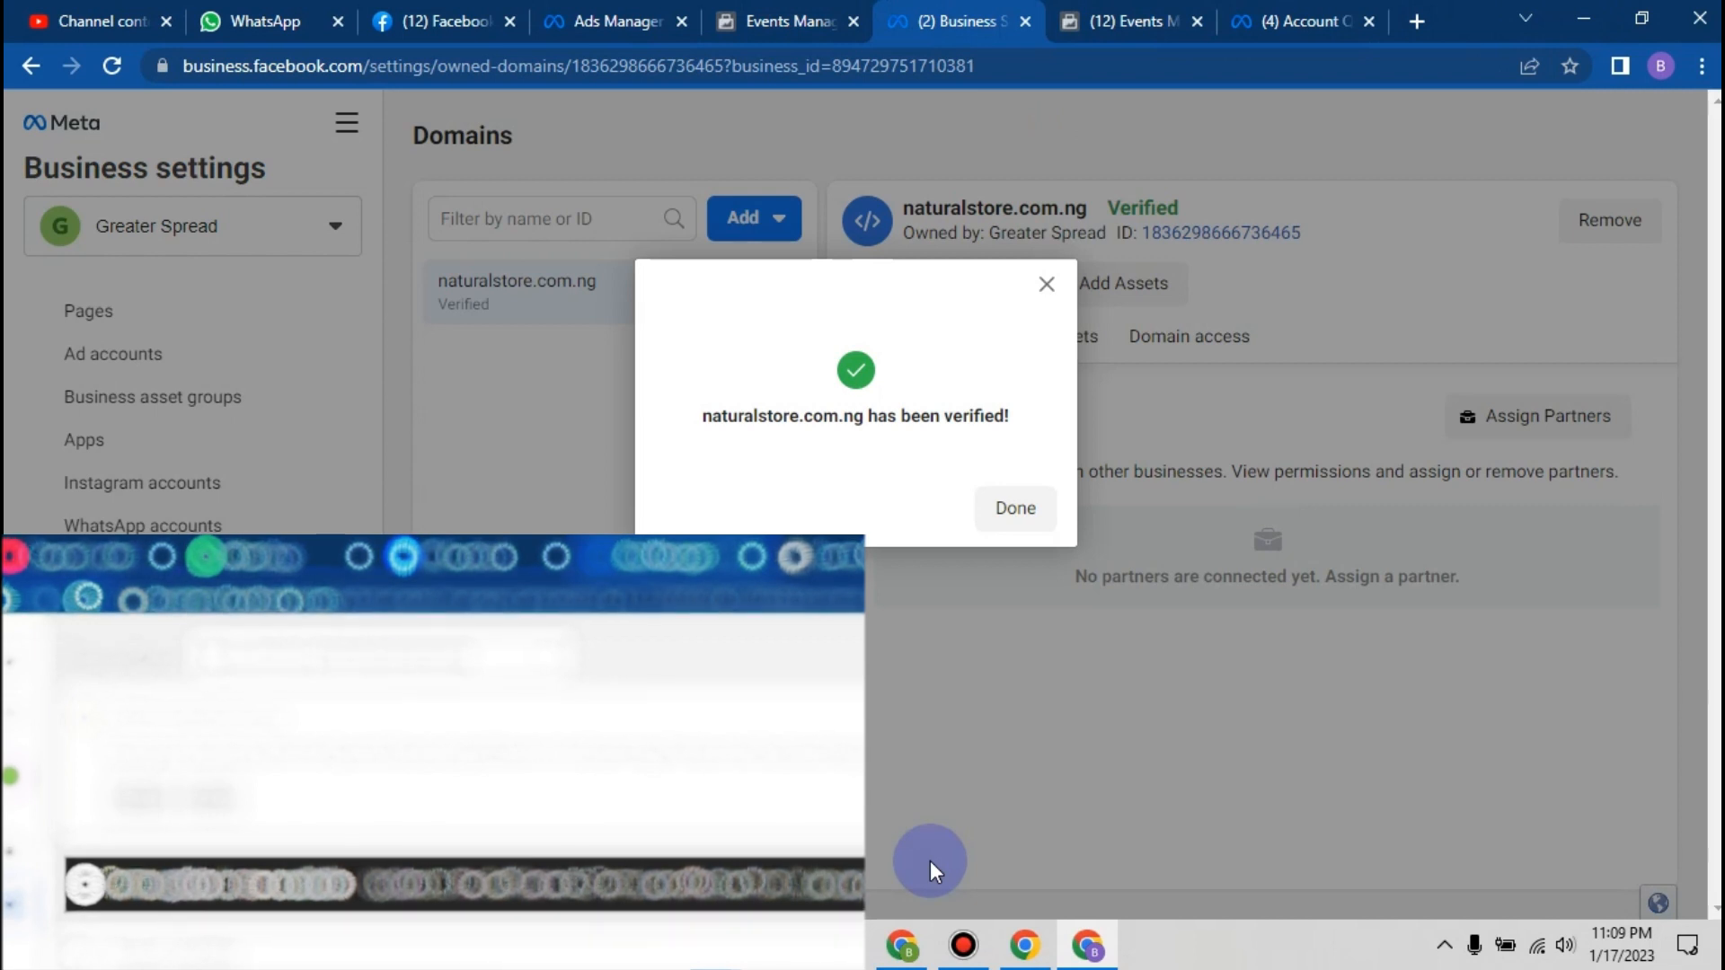
left_click(1037, 512)
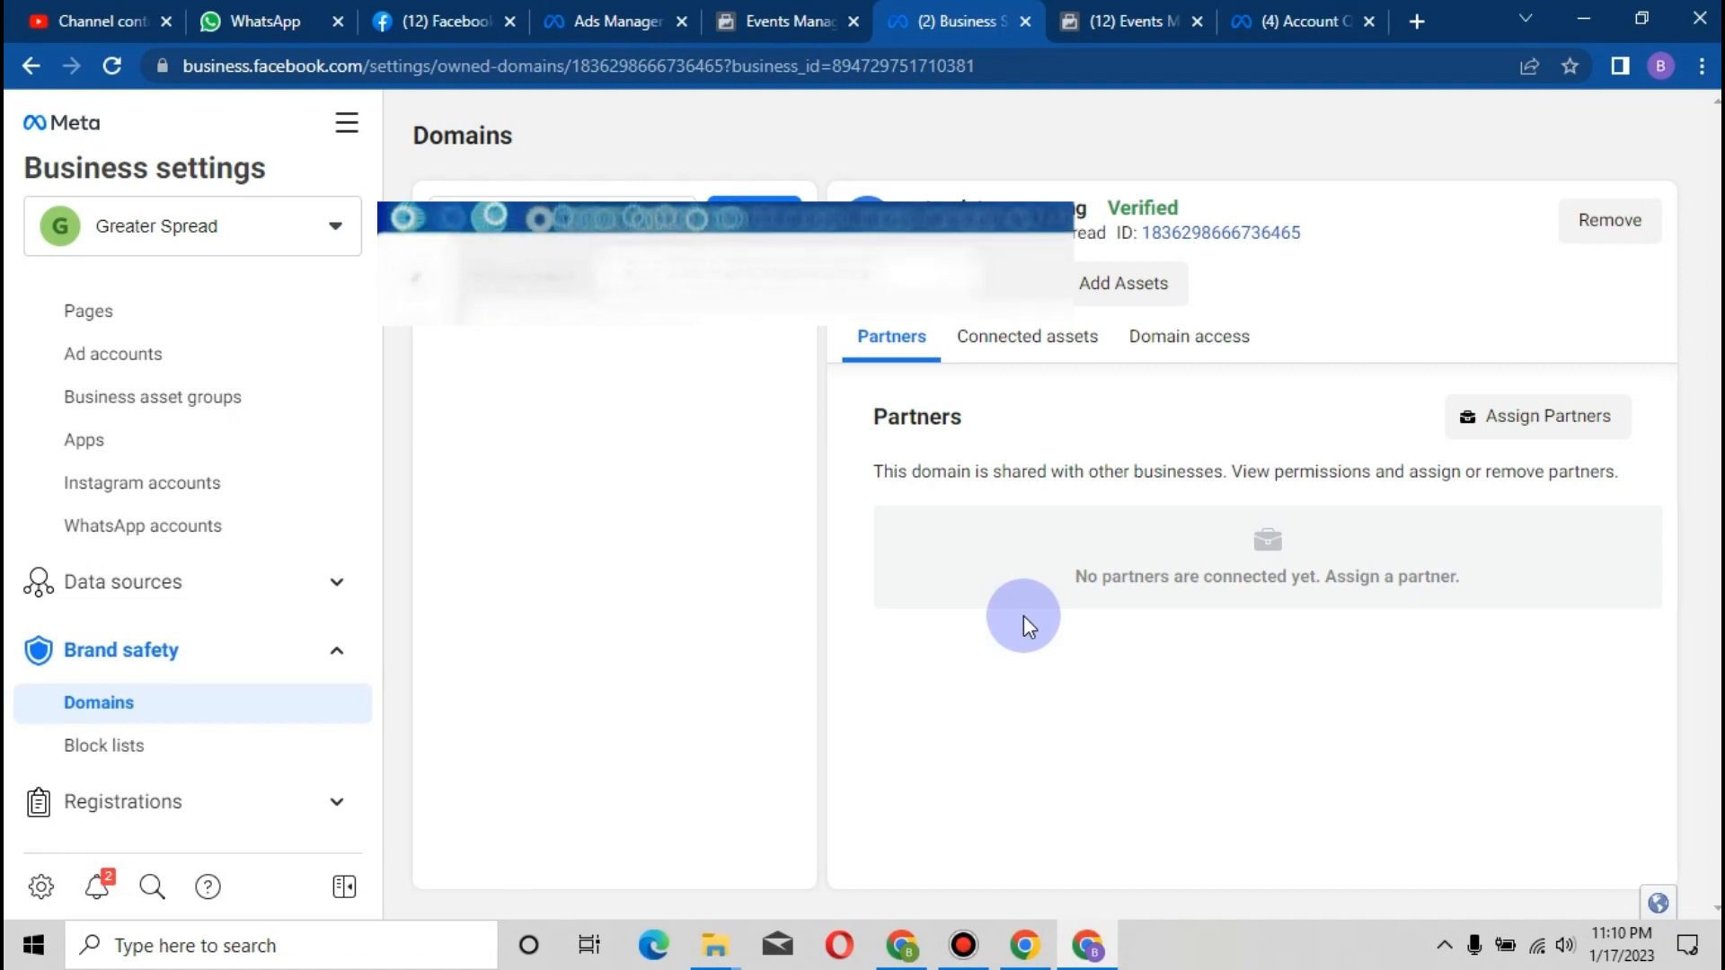
Return to the Events Manager onboarding, continue past domain verification and web event configuration, and go to the pixel overview
left_click(751, 387)
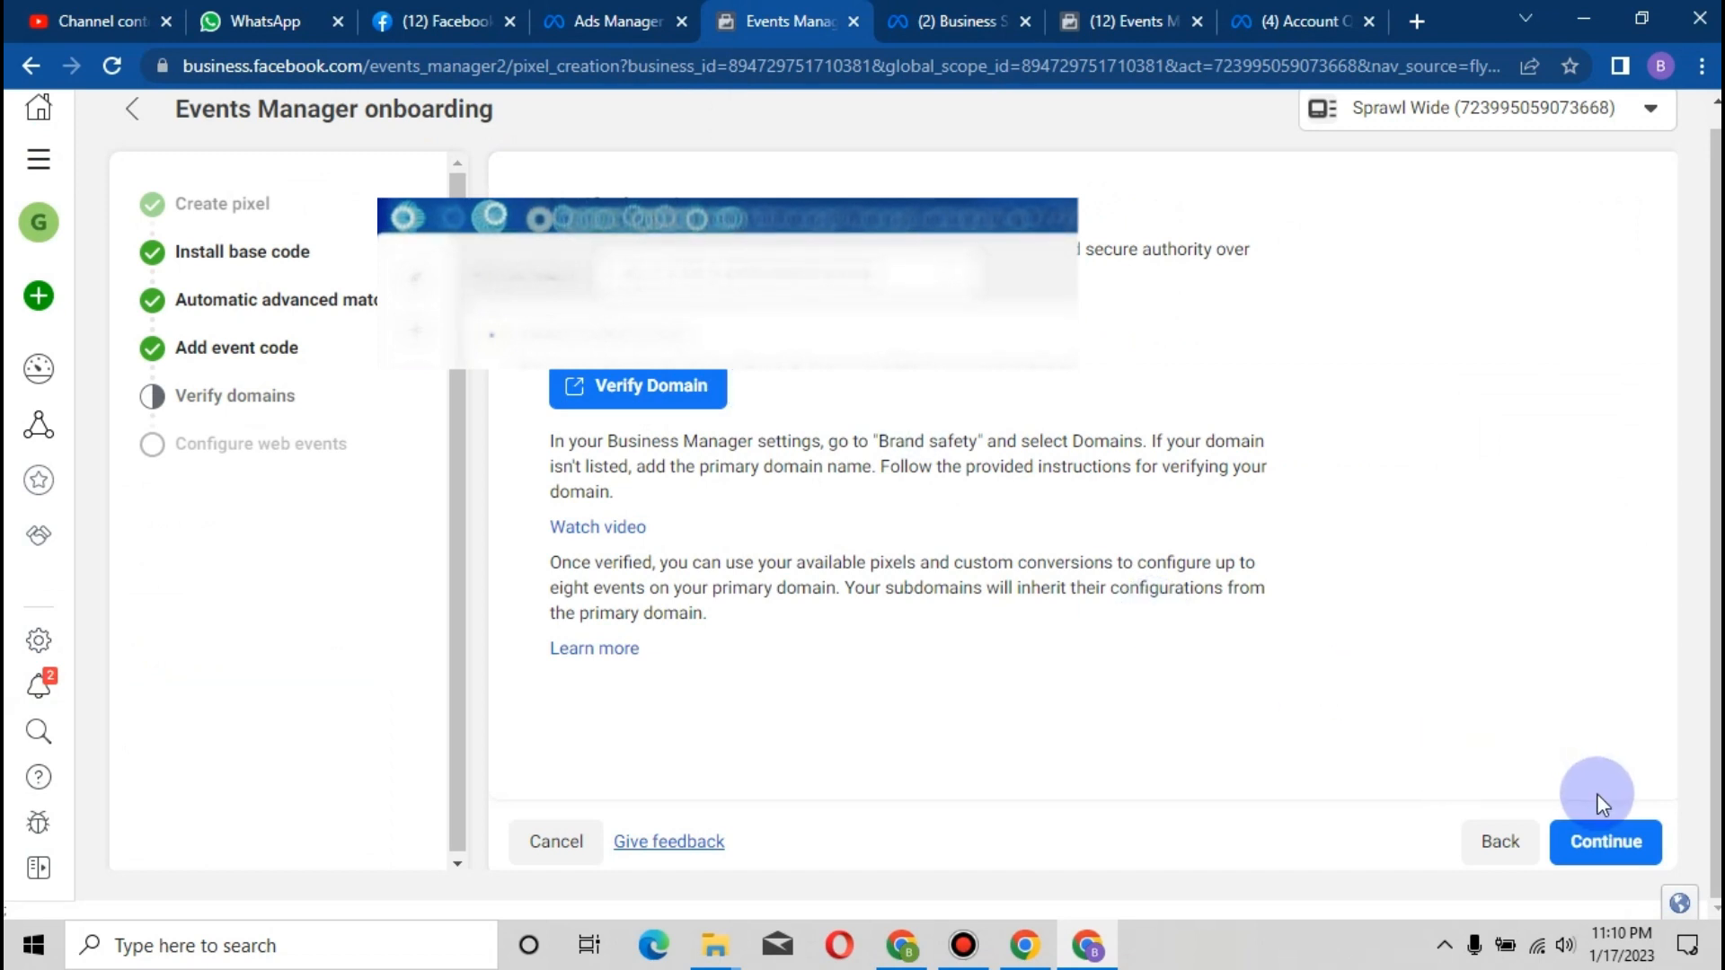
left_click(1110, 584)
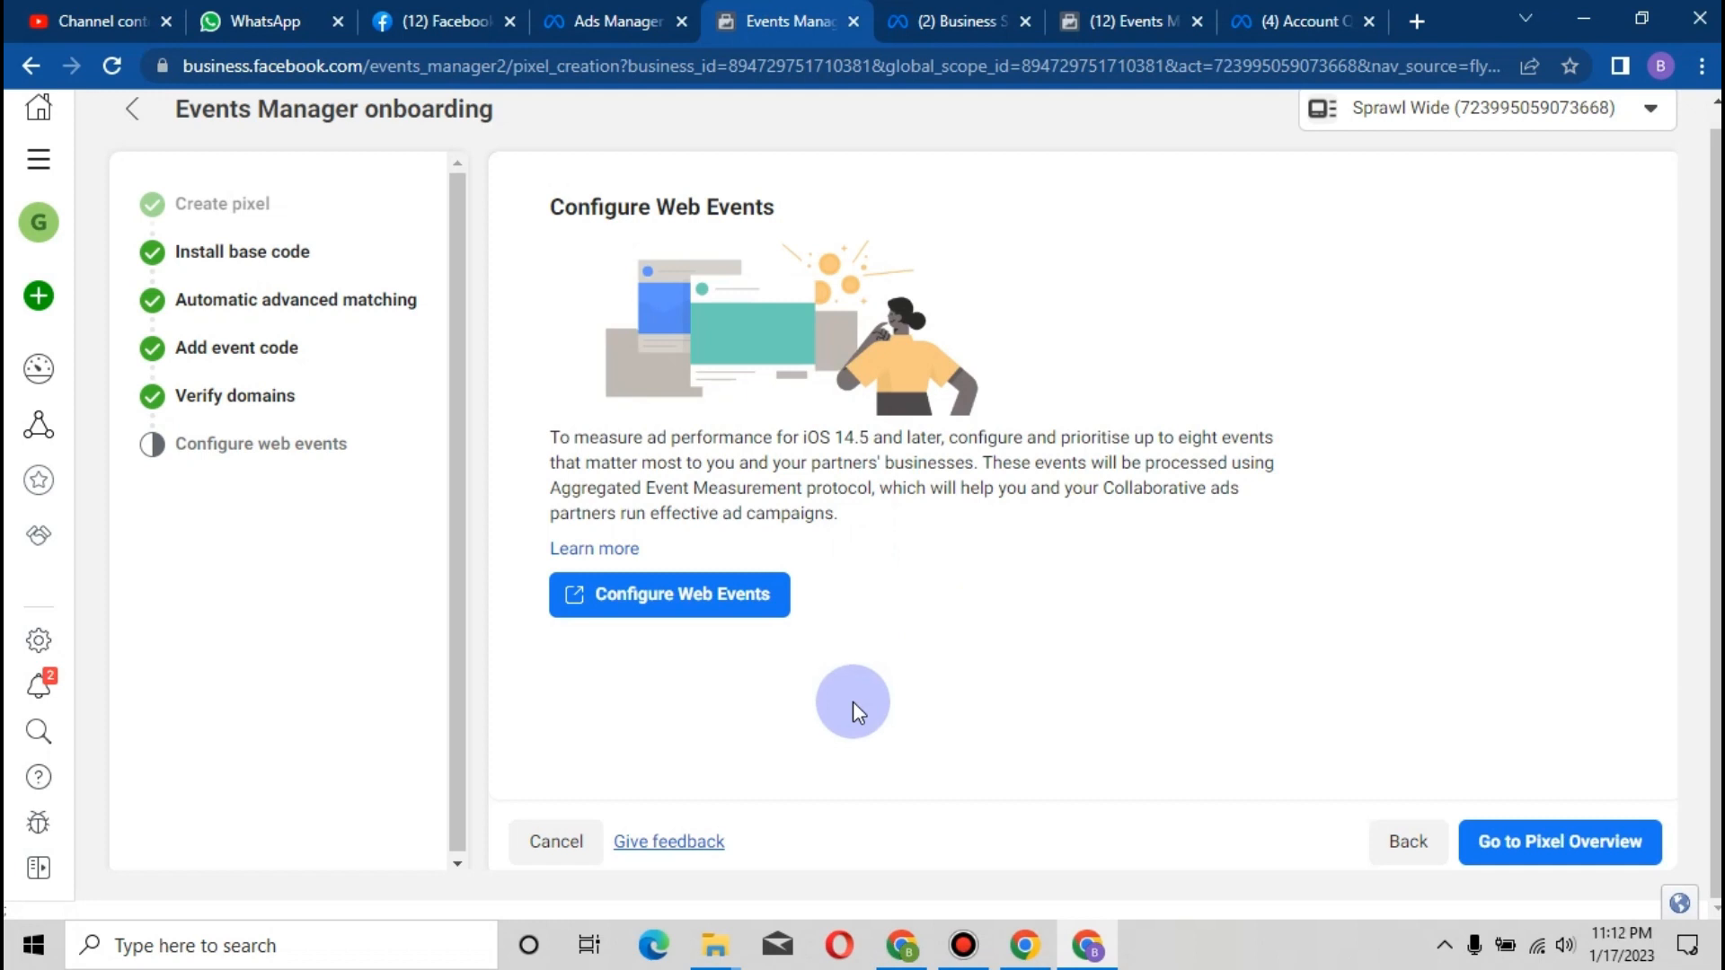
left_click(1538, 849)
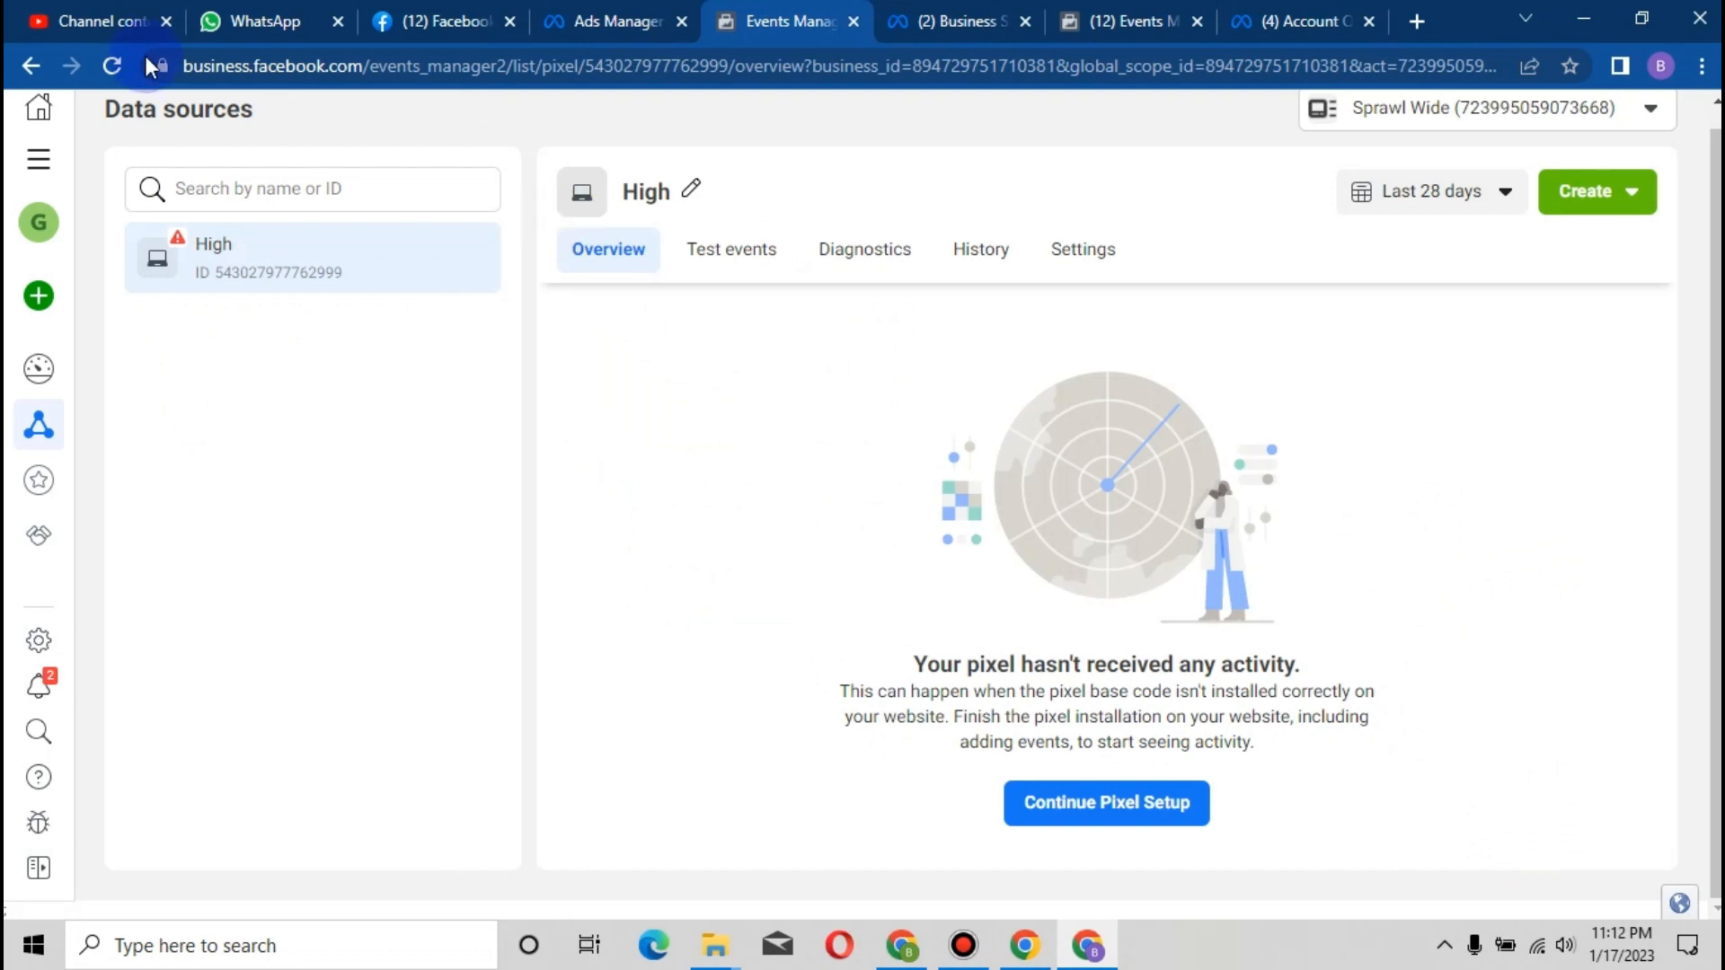
In the High pixel's settings, create an allow list under traffic permissions and add naturalstore.com.ng to it
scroll(1078, 284, "up", 1)
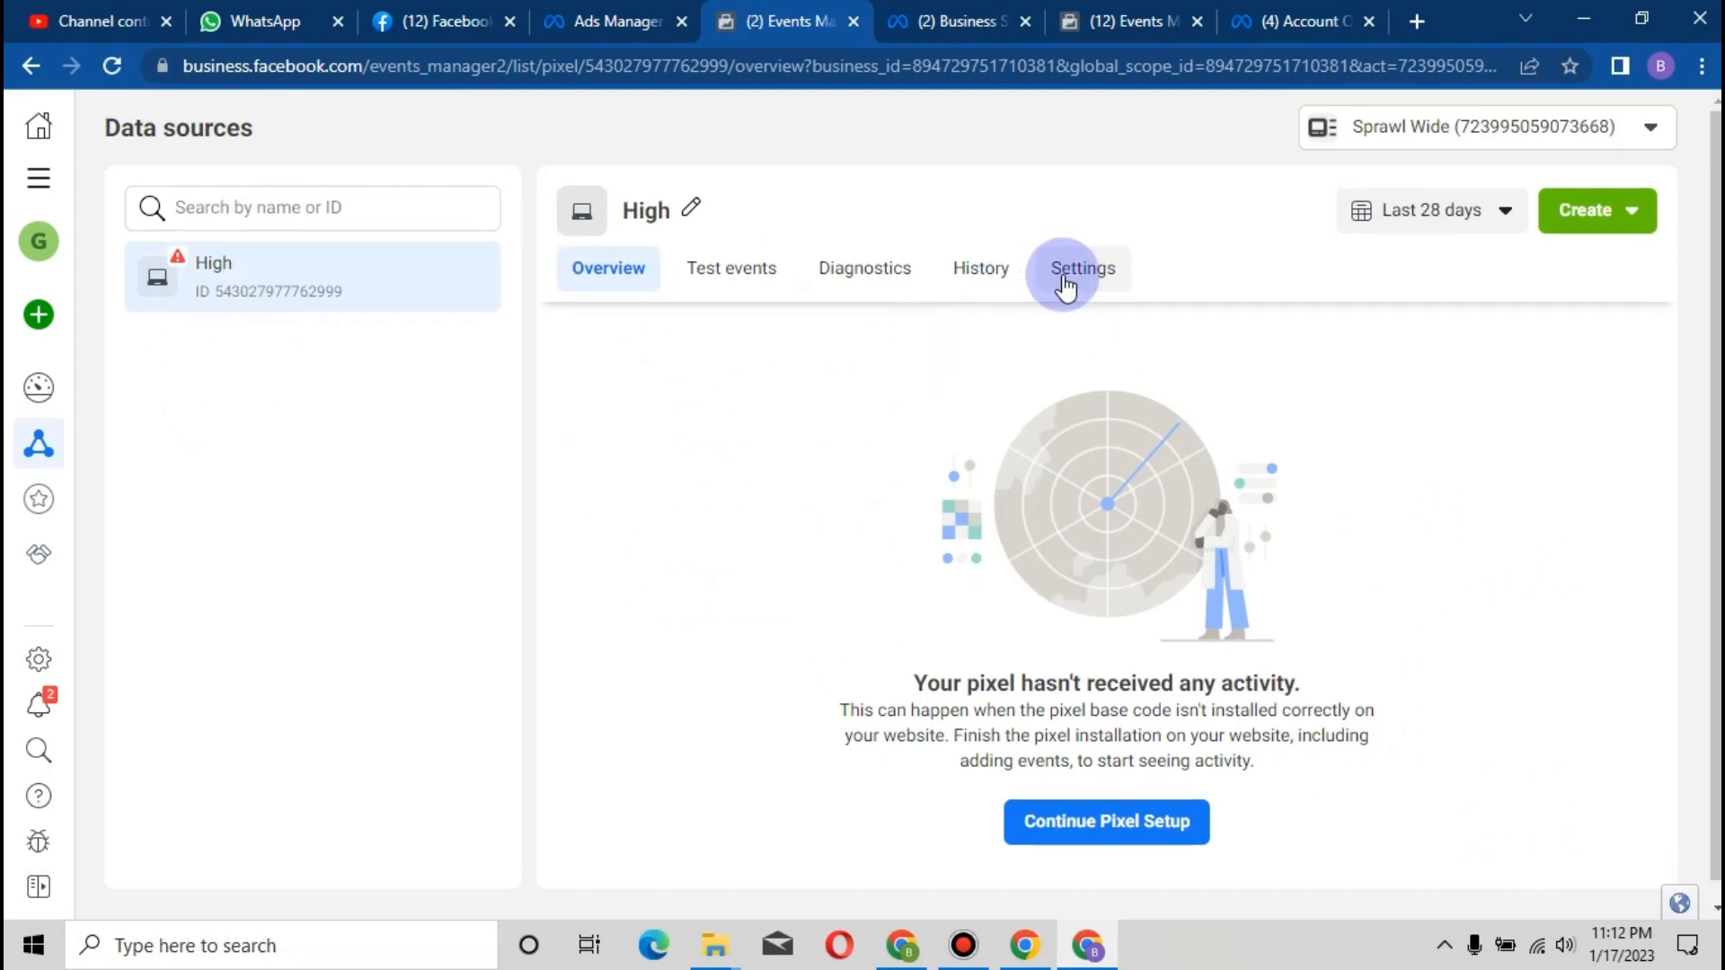
left_click(1067, 288)
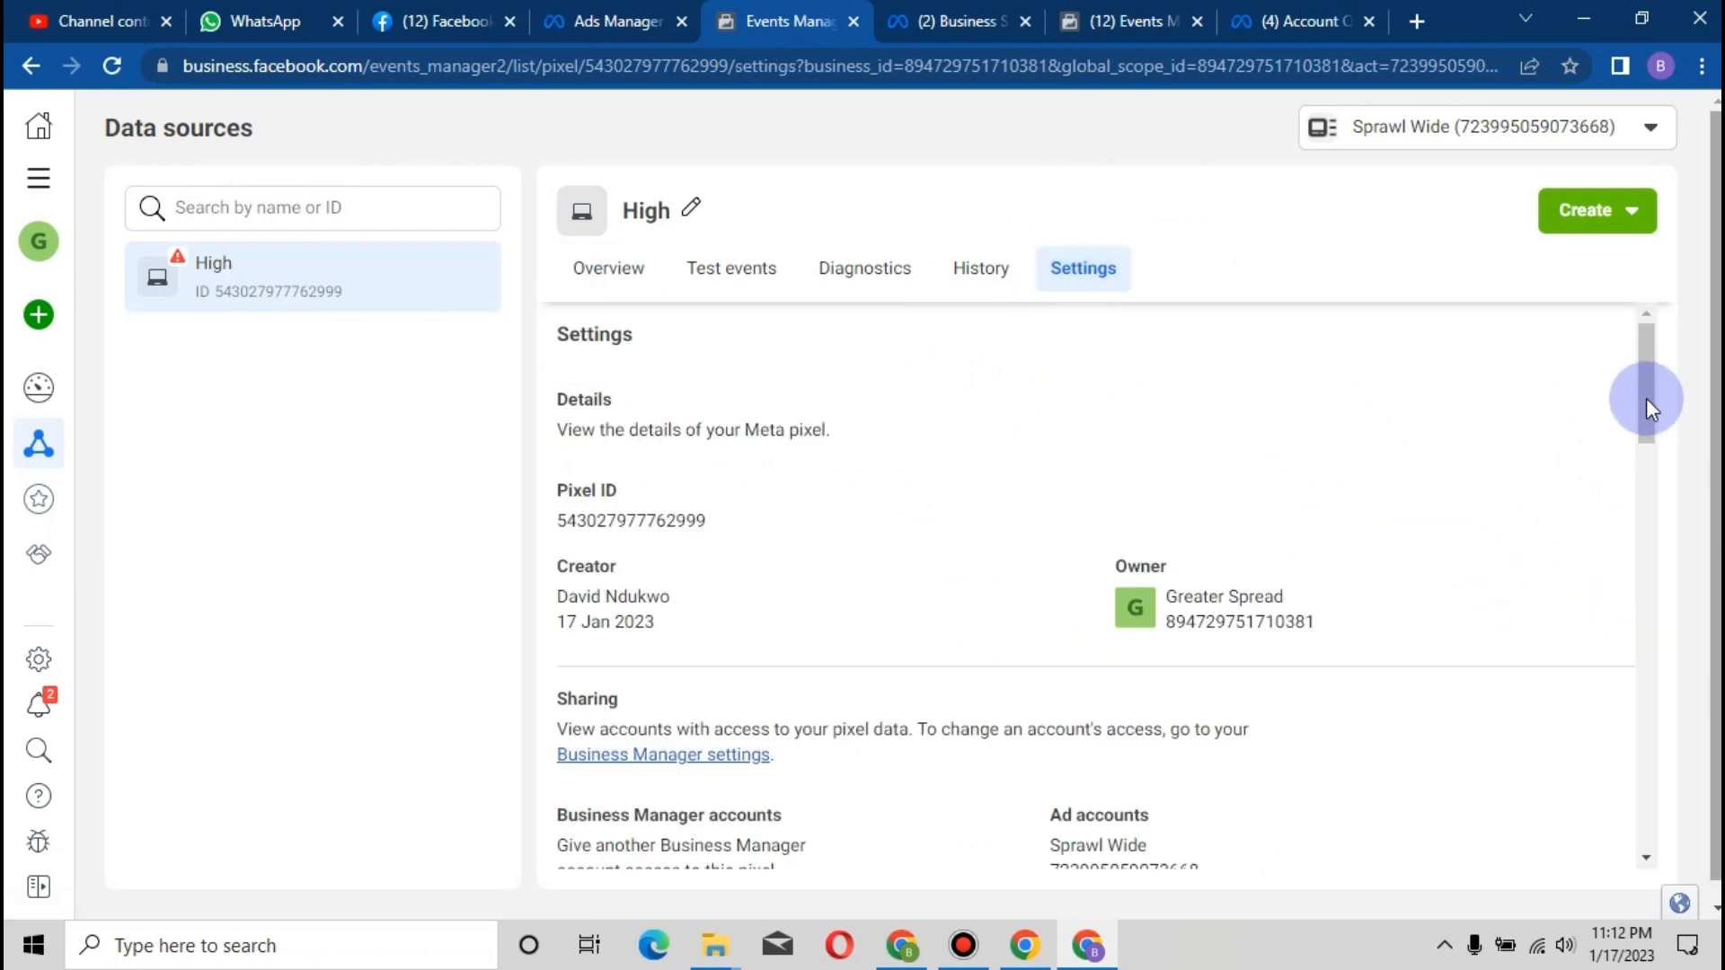
left_click_drag(1646, 397, 1650, 584)
scroll(1648, 458, "up", 3)
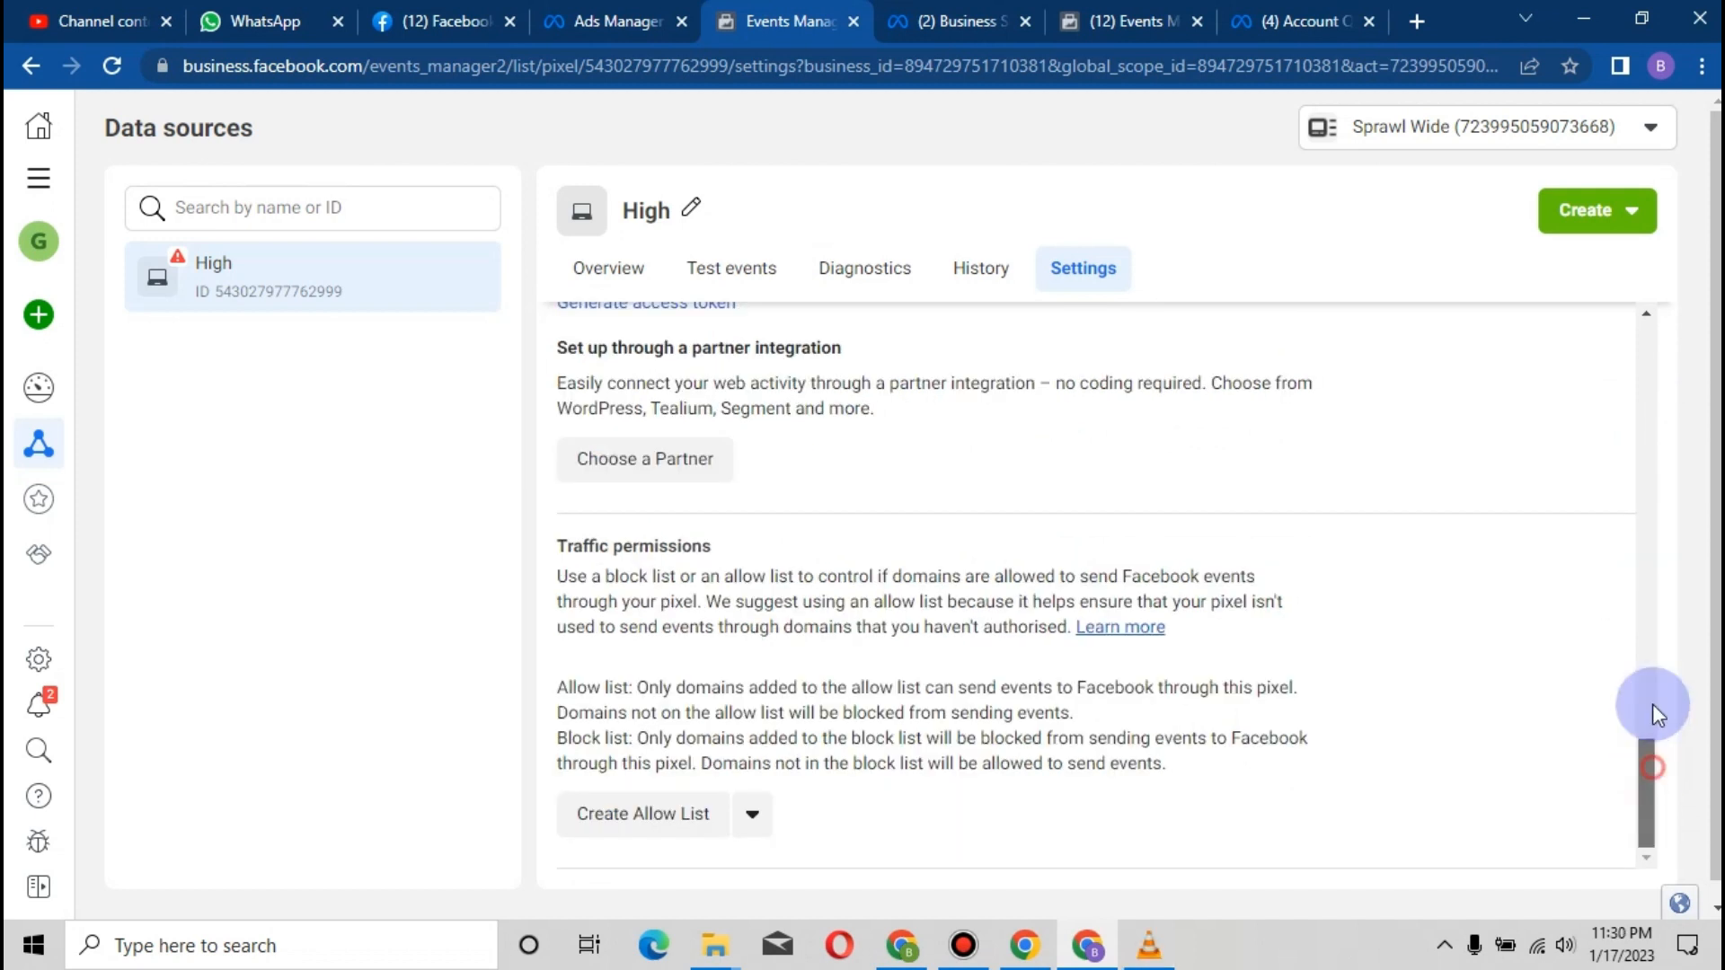
left_click_drag(1652, 704, 1645, 790)
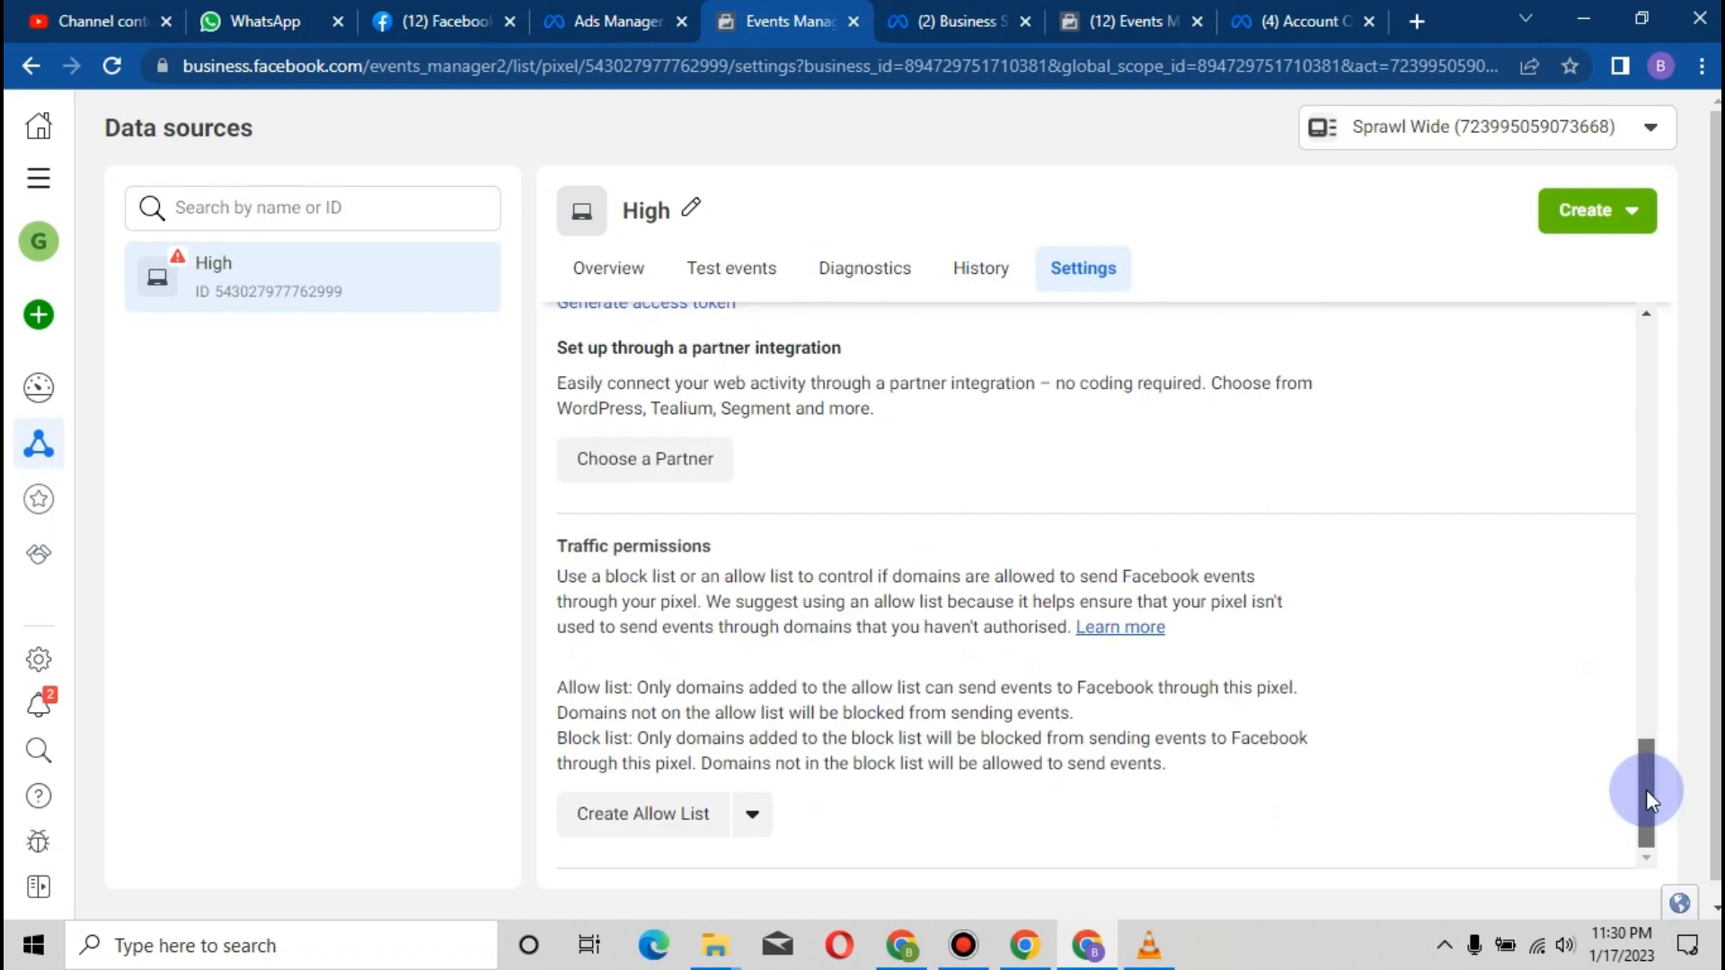
left_click_drag(1647, 564, 1645, 521)
scroll(758, 797, "down", 5)
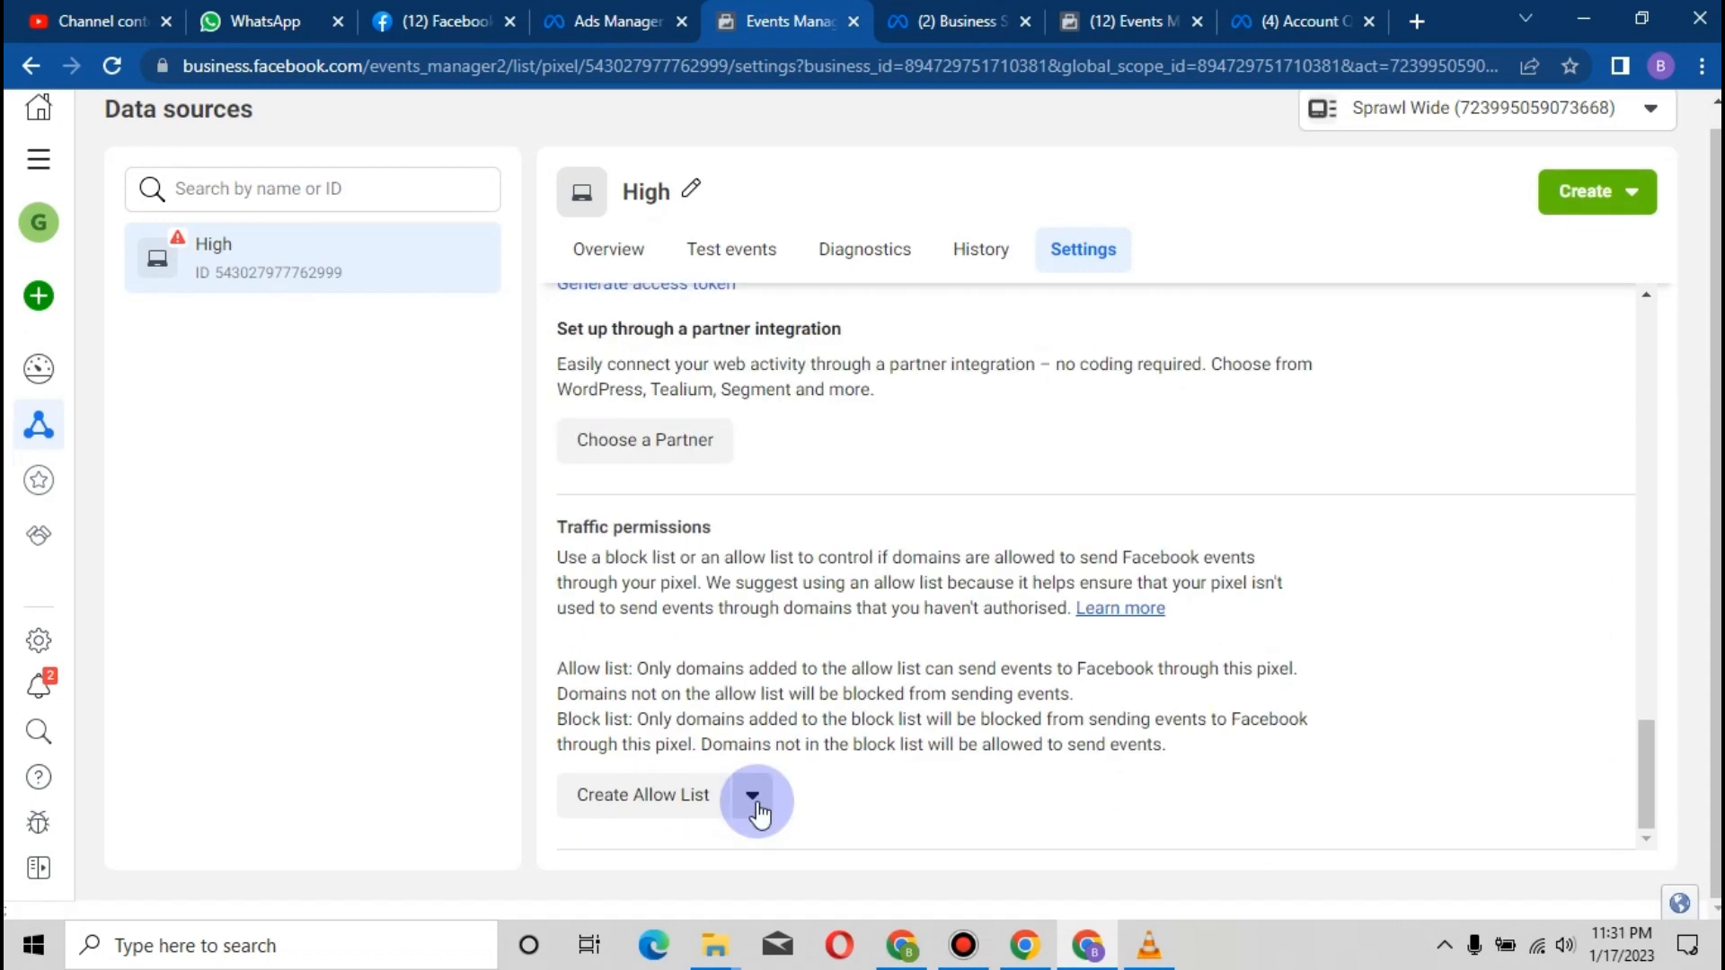
left_click(720, 806)
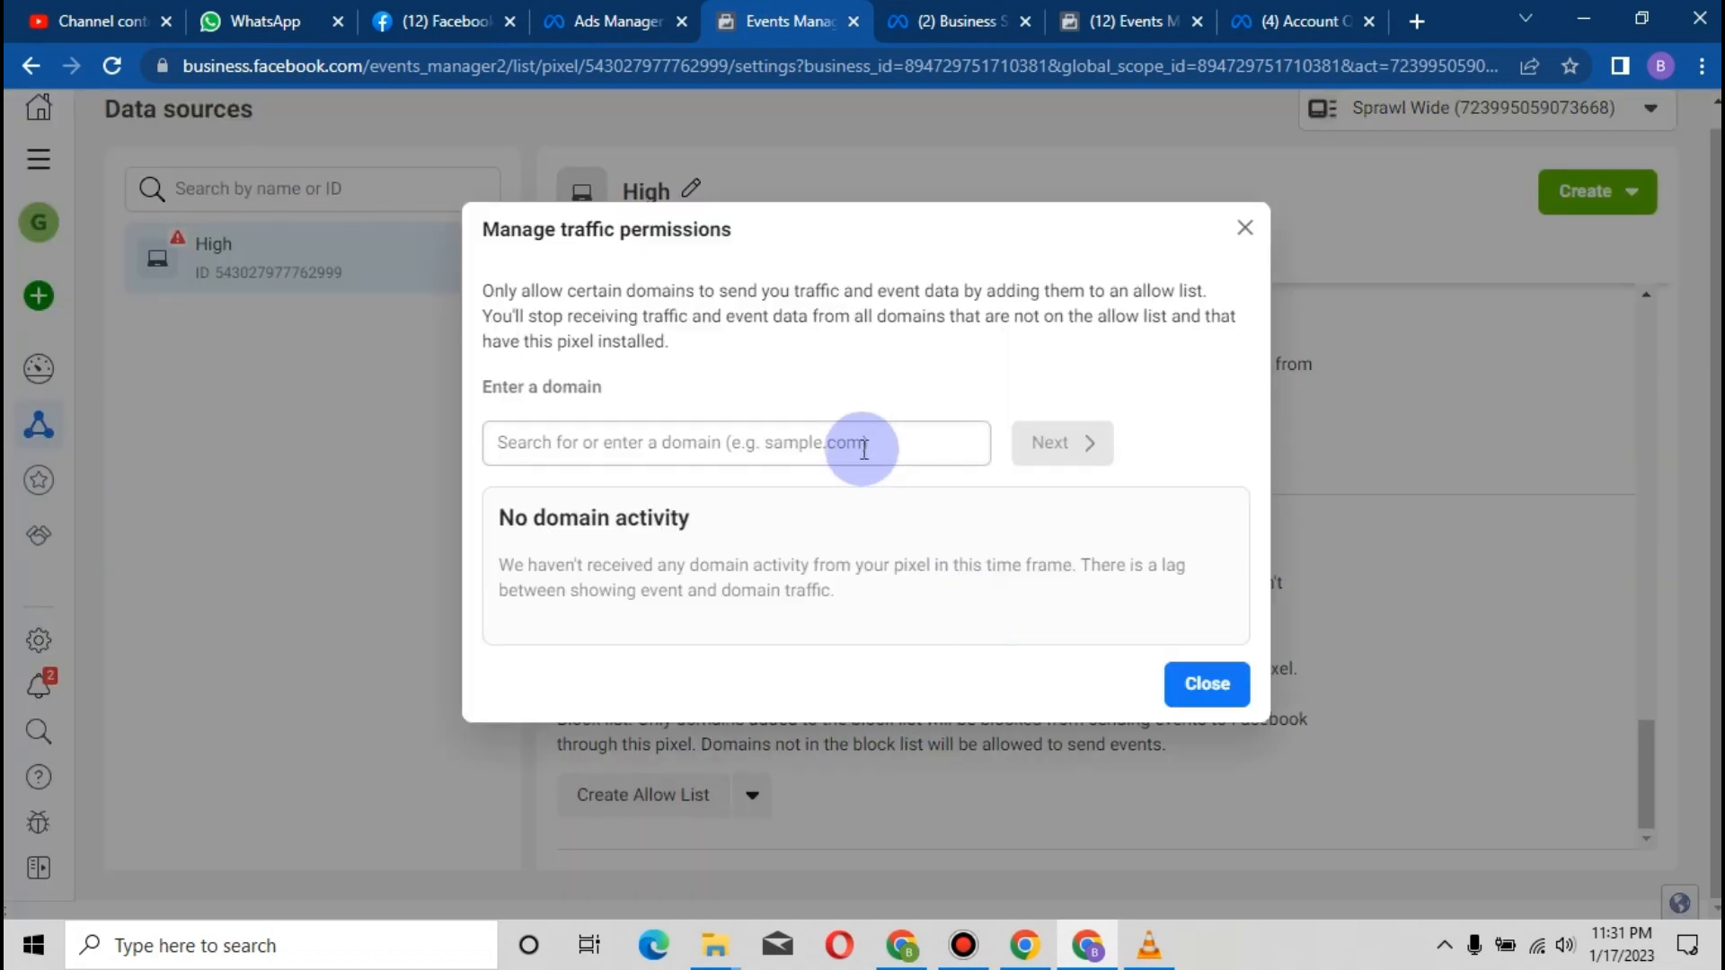
left_click(863, 449)
type("naturalstore.com.ng")
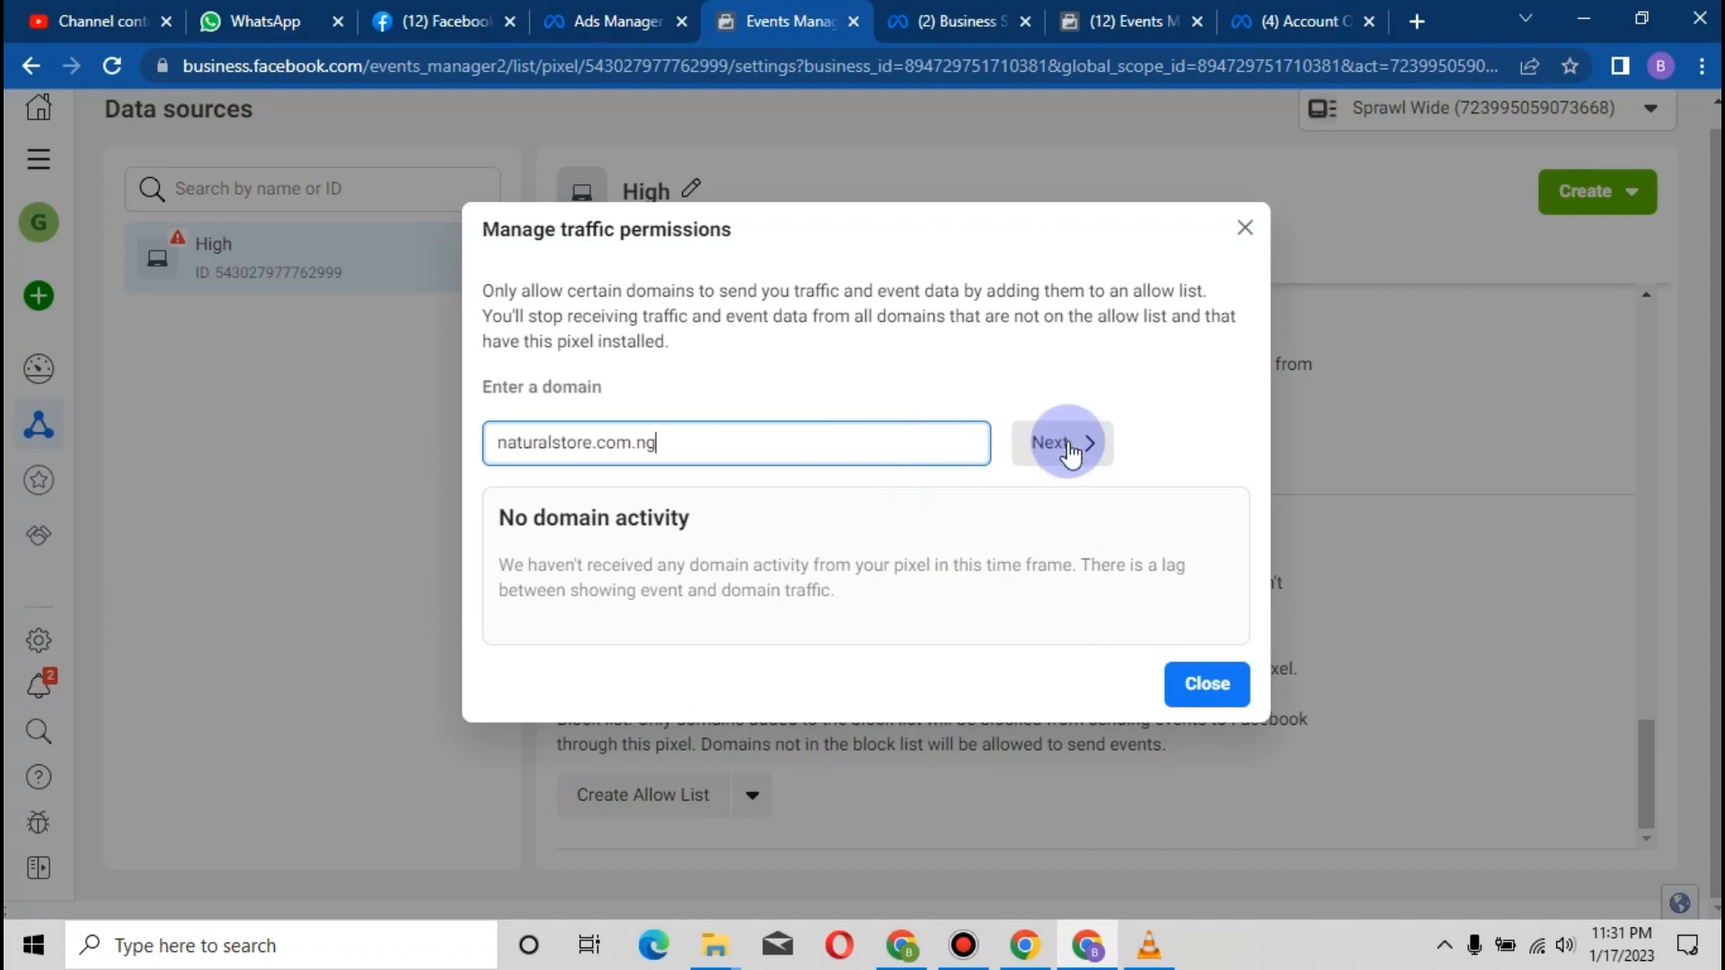
left_click(1065, 444)
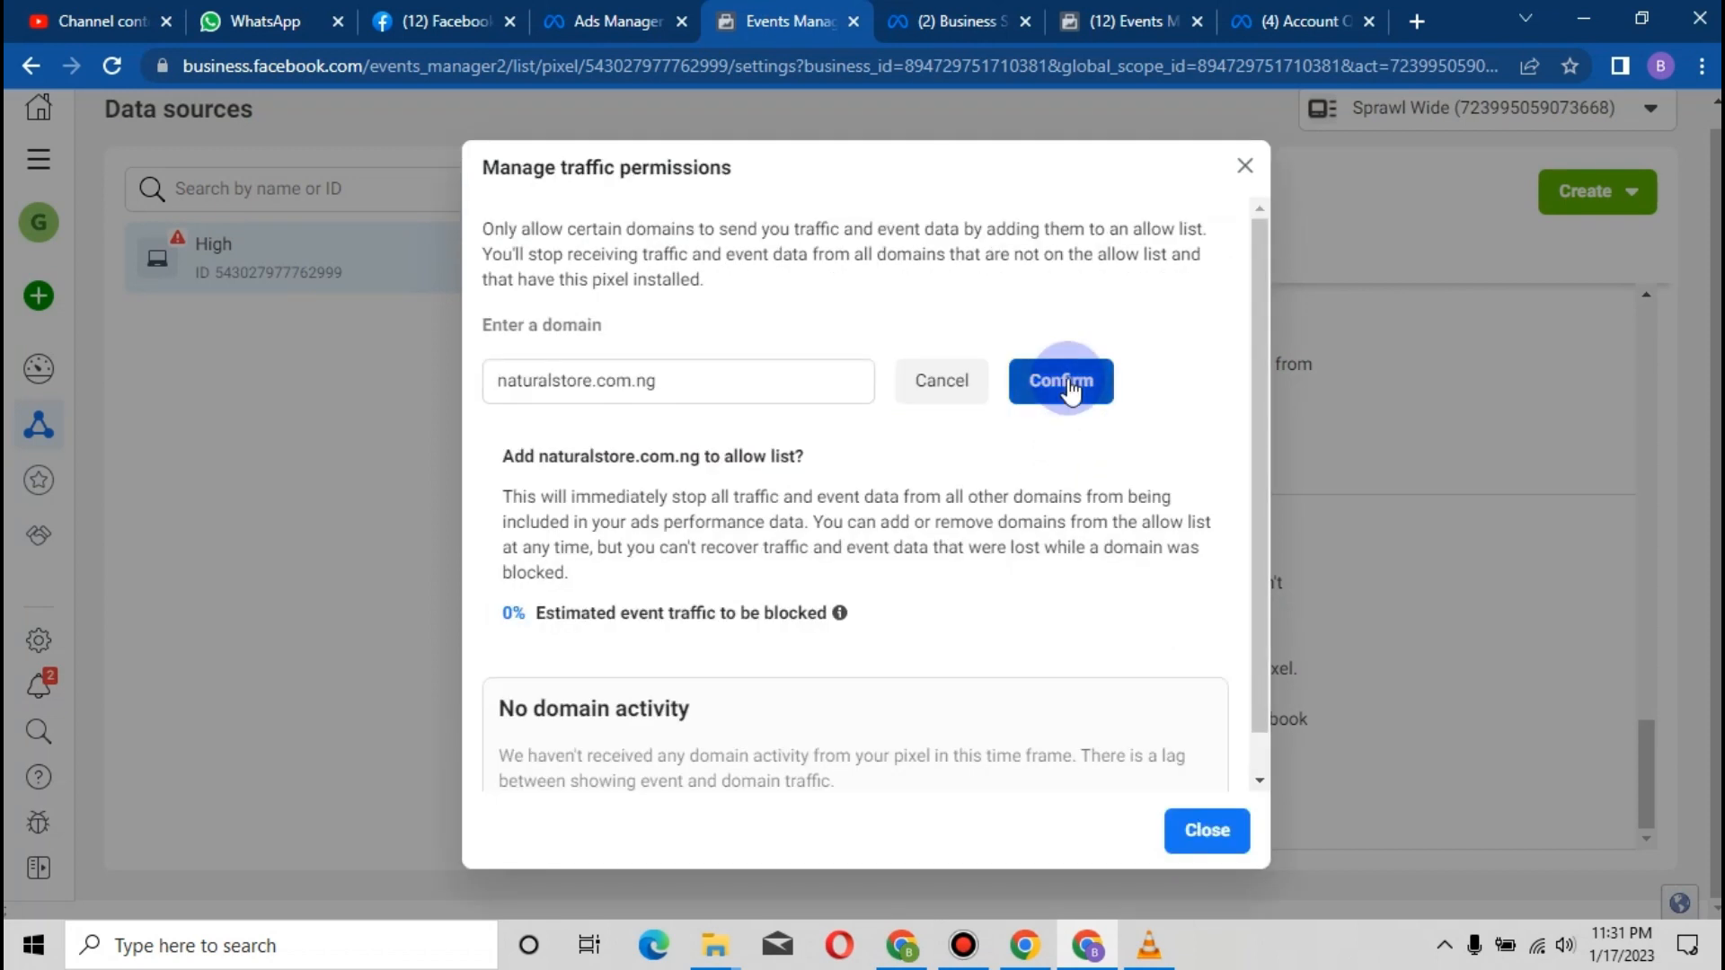
left_click(1067, 385)
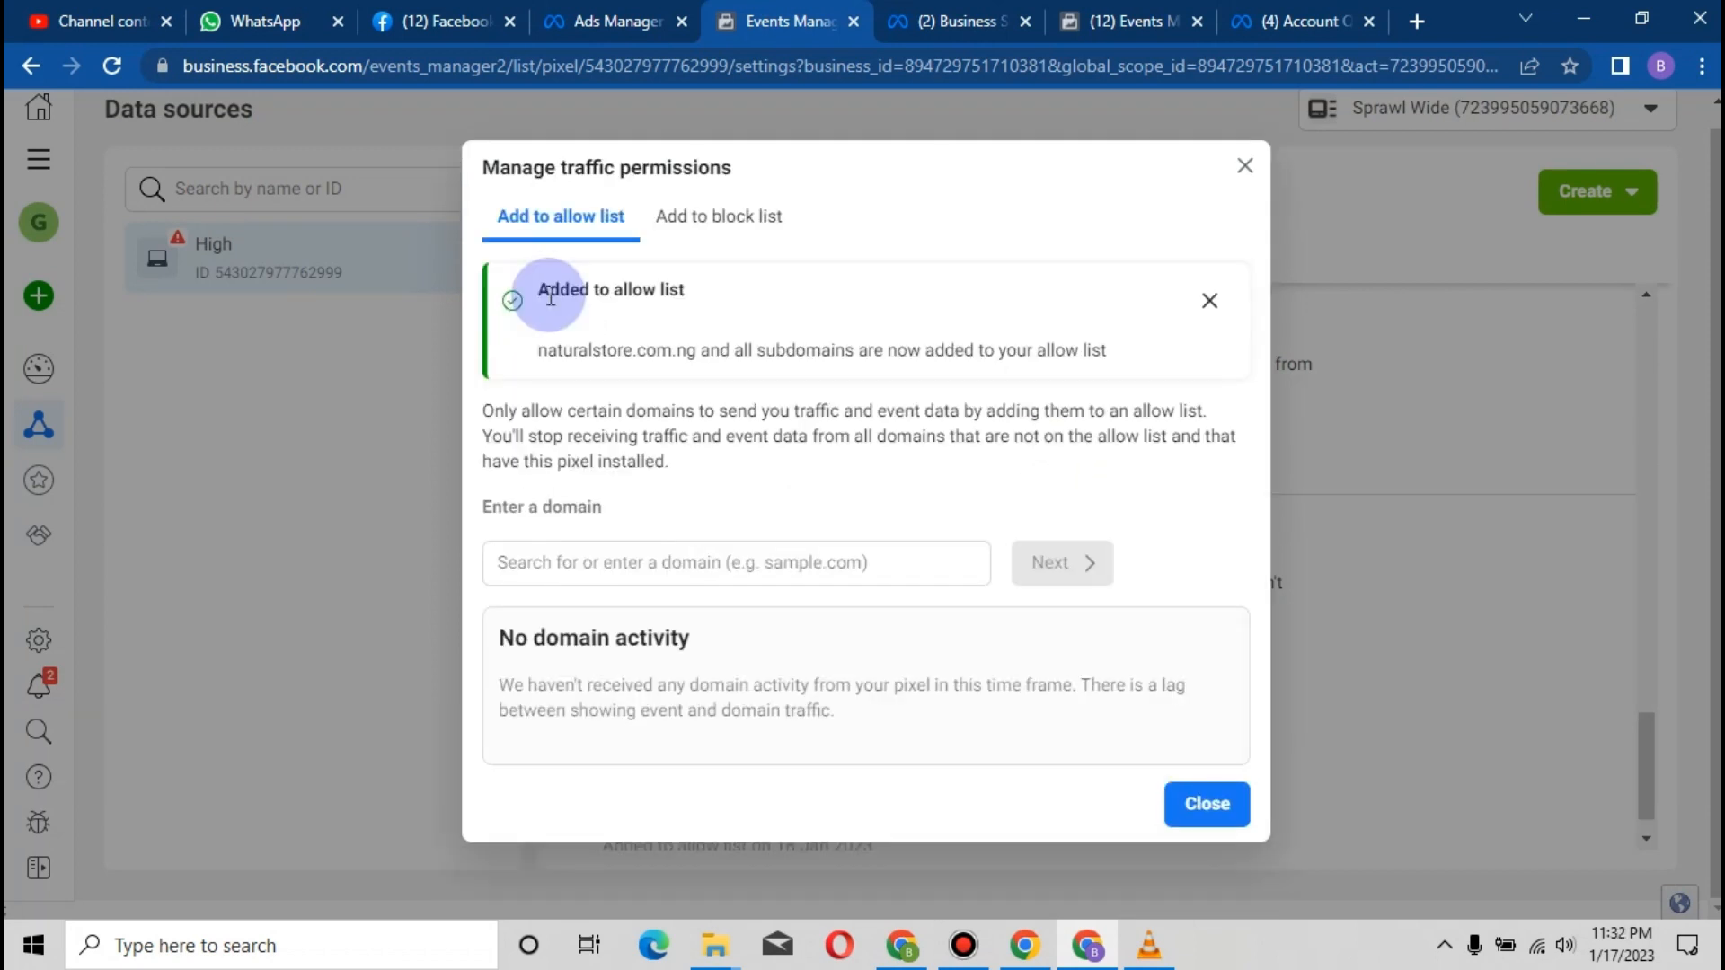
Check the block list option, close the traffic permissions dialog and review the allow list and other pixel settings
left_click(755, 225)
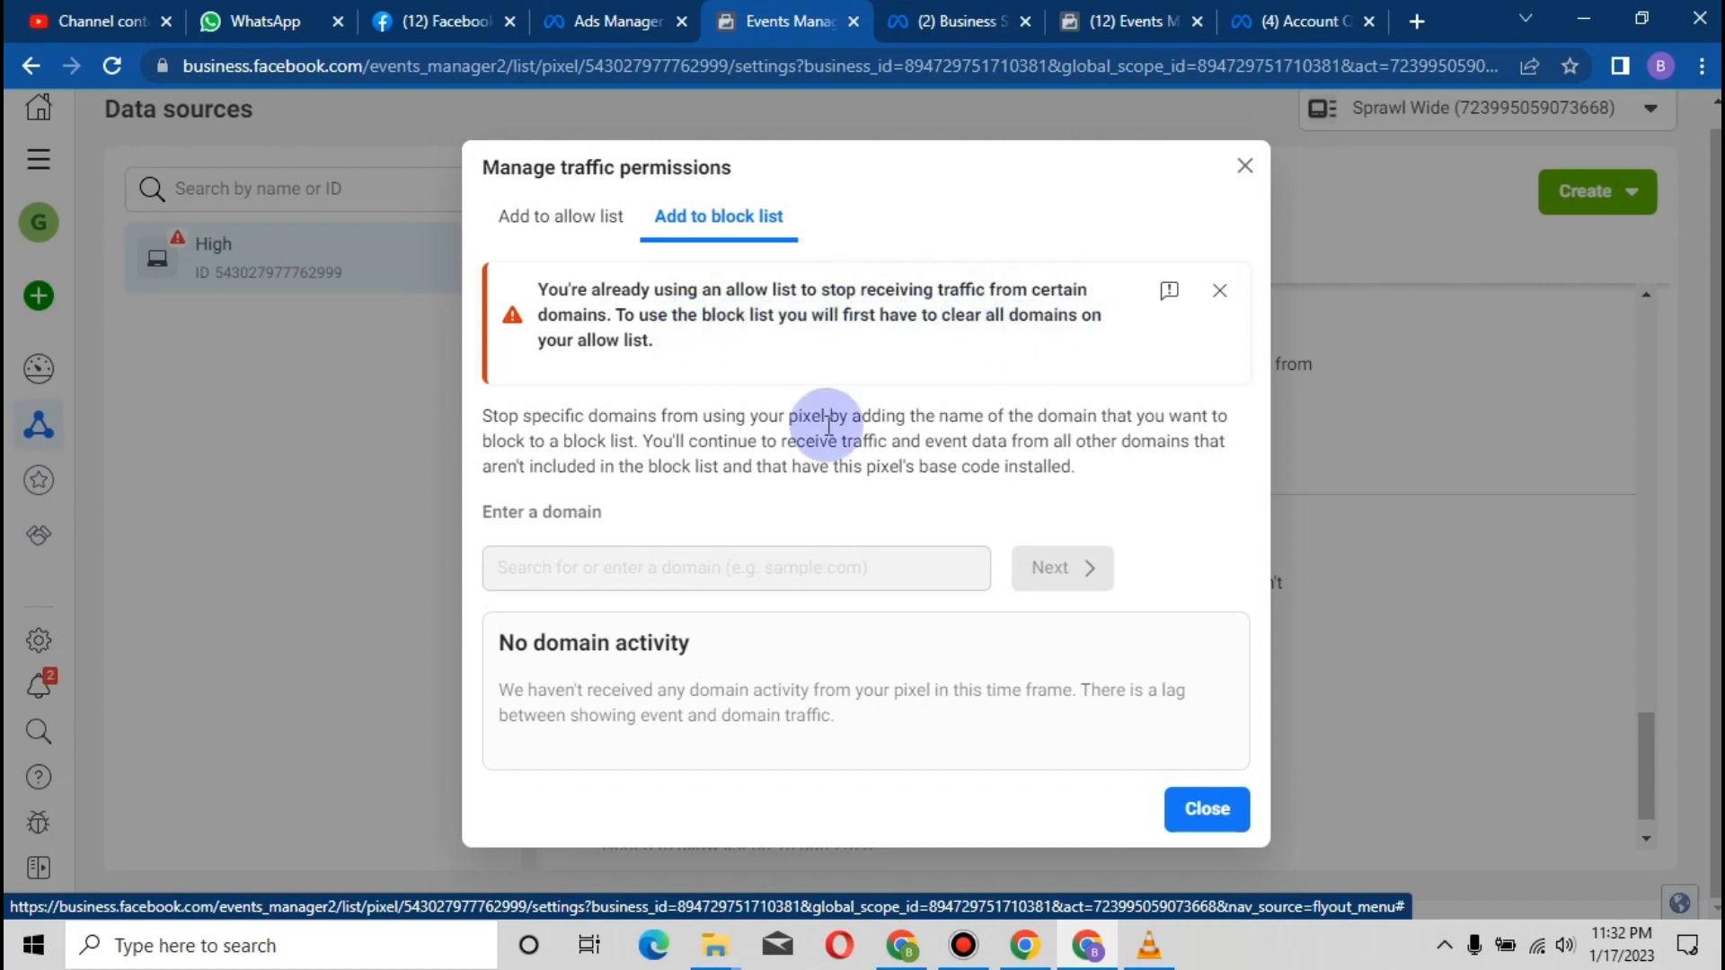
left_click(575, 218)
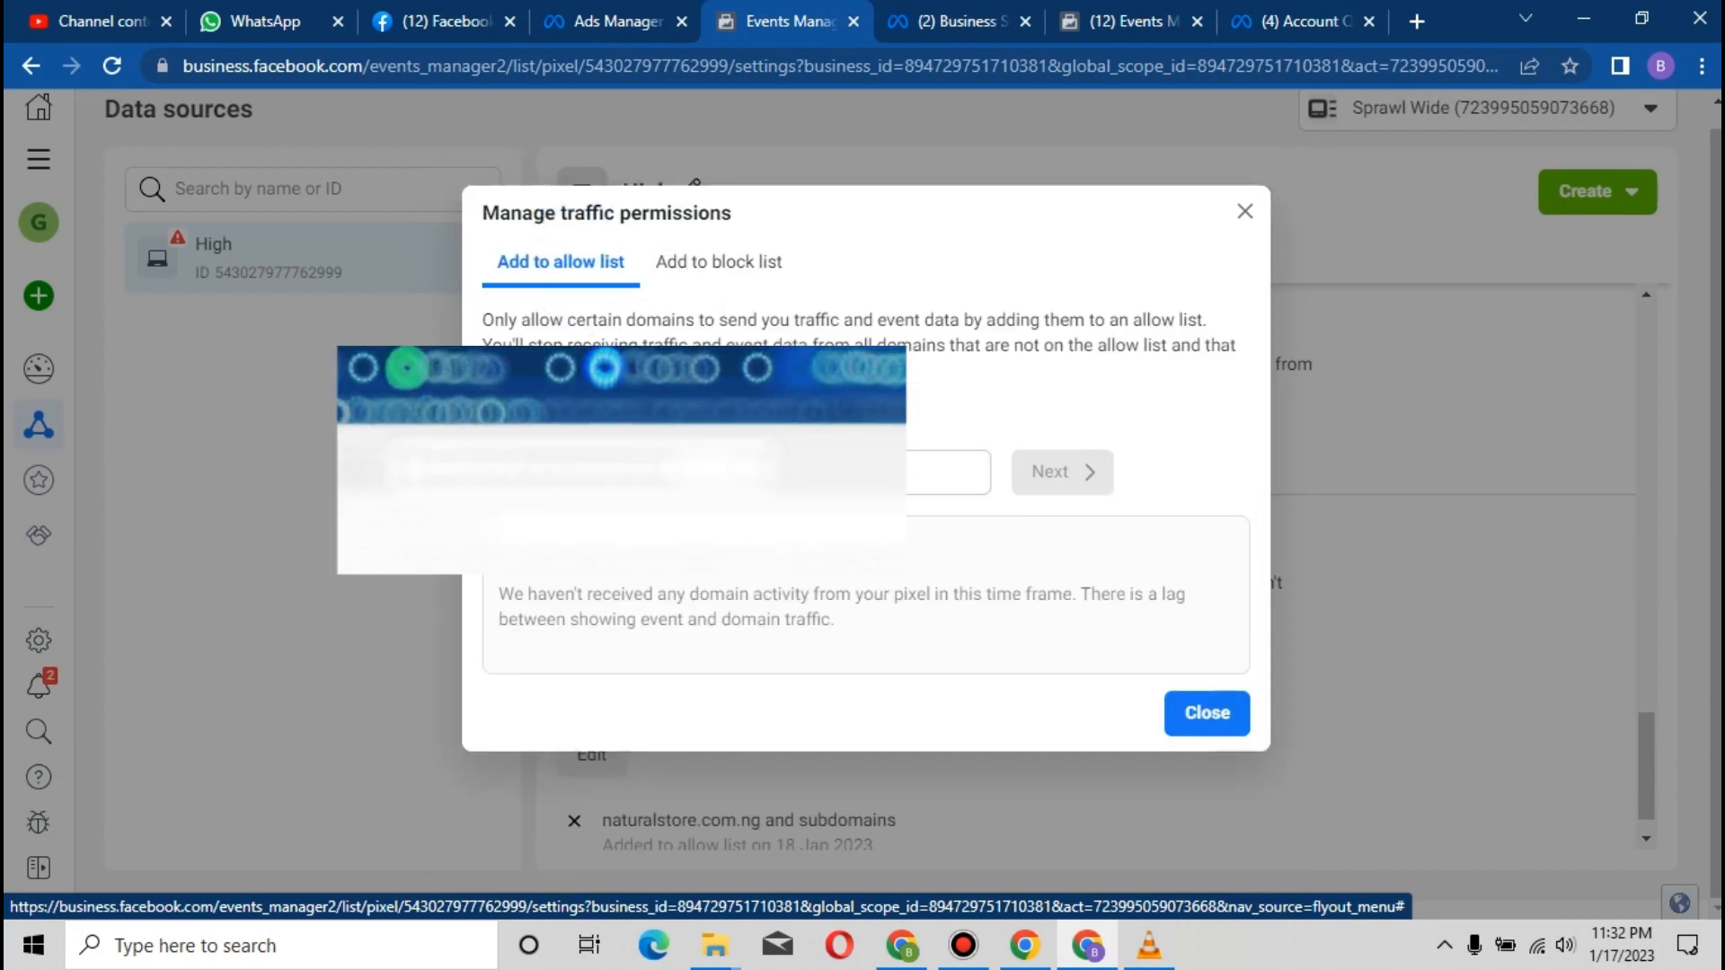
left_click(1205, 714)
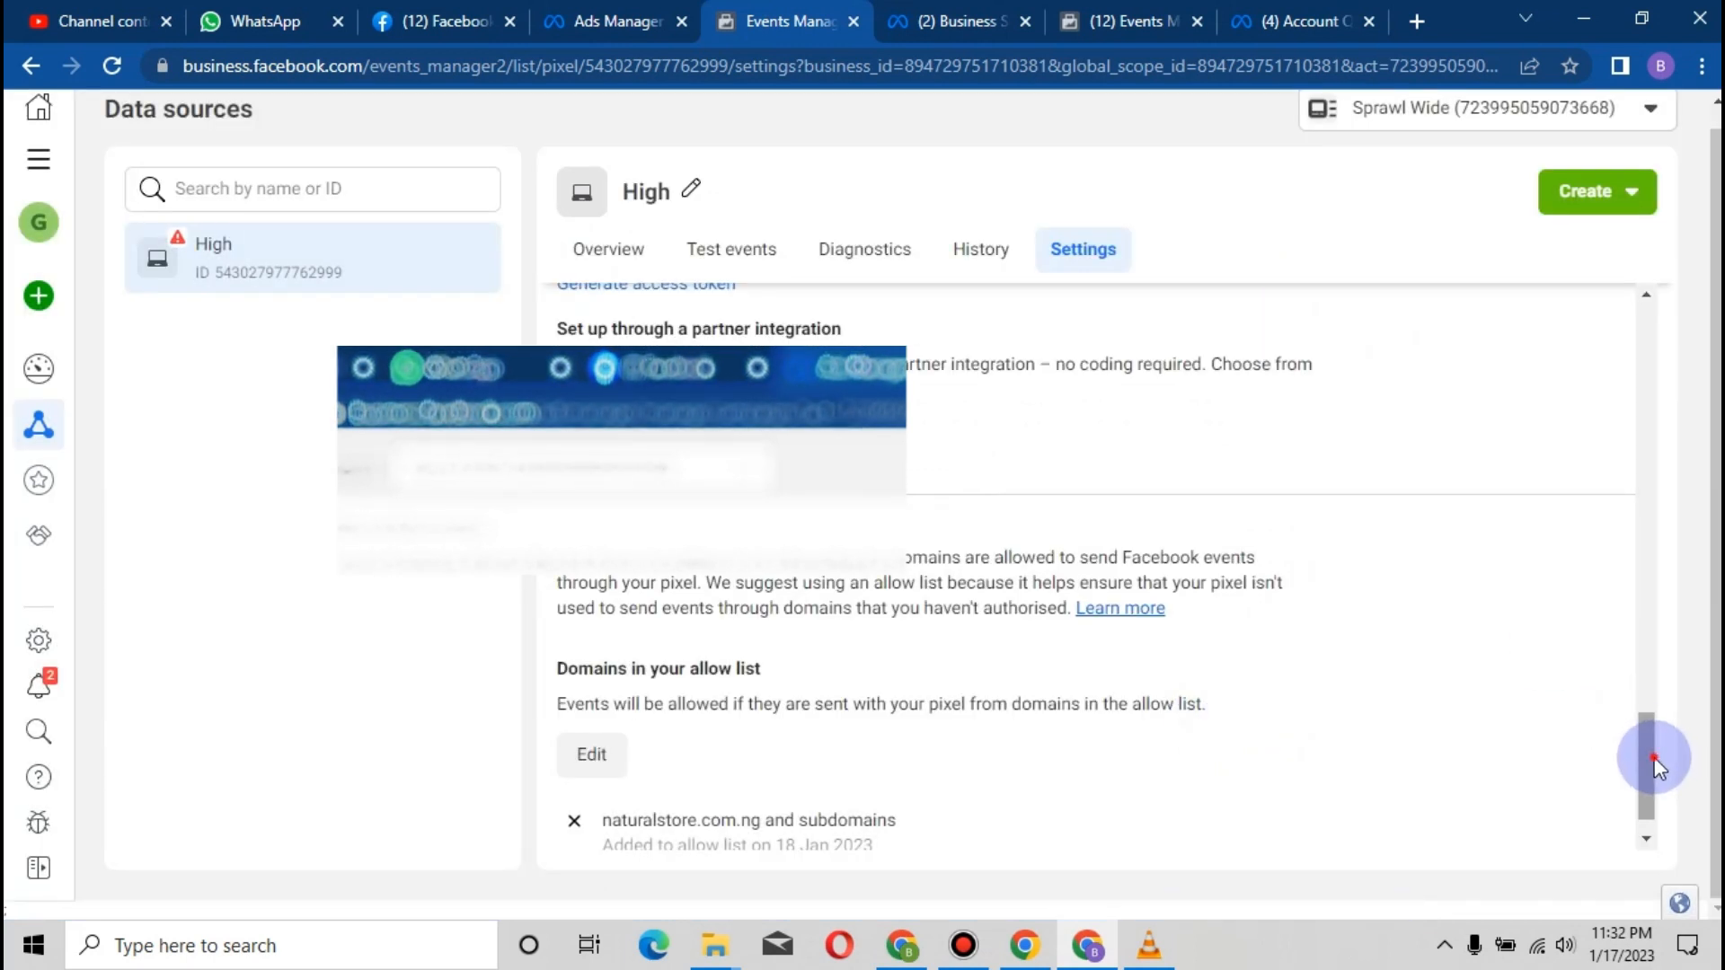
scroll(1653, 764, "down", 1)
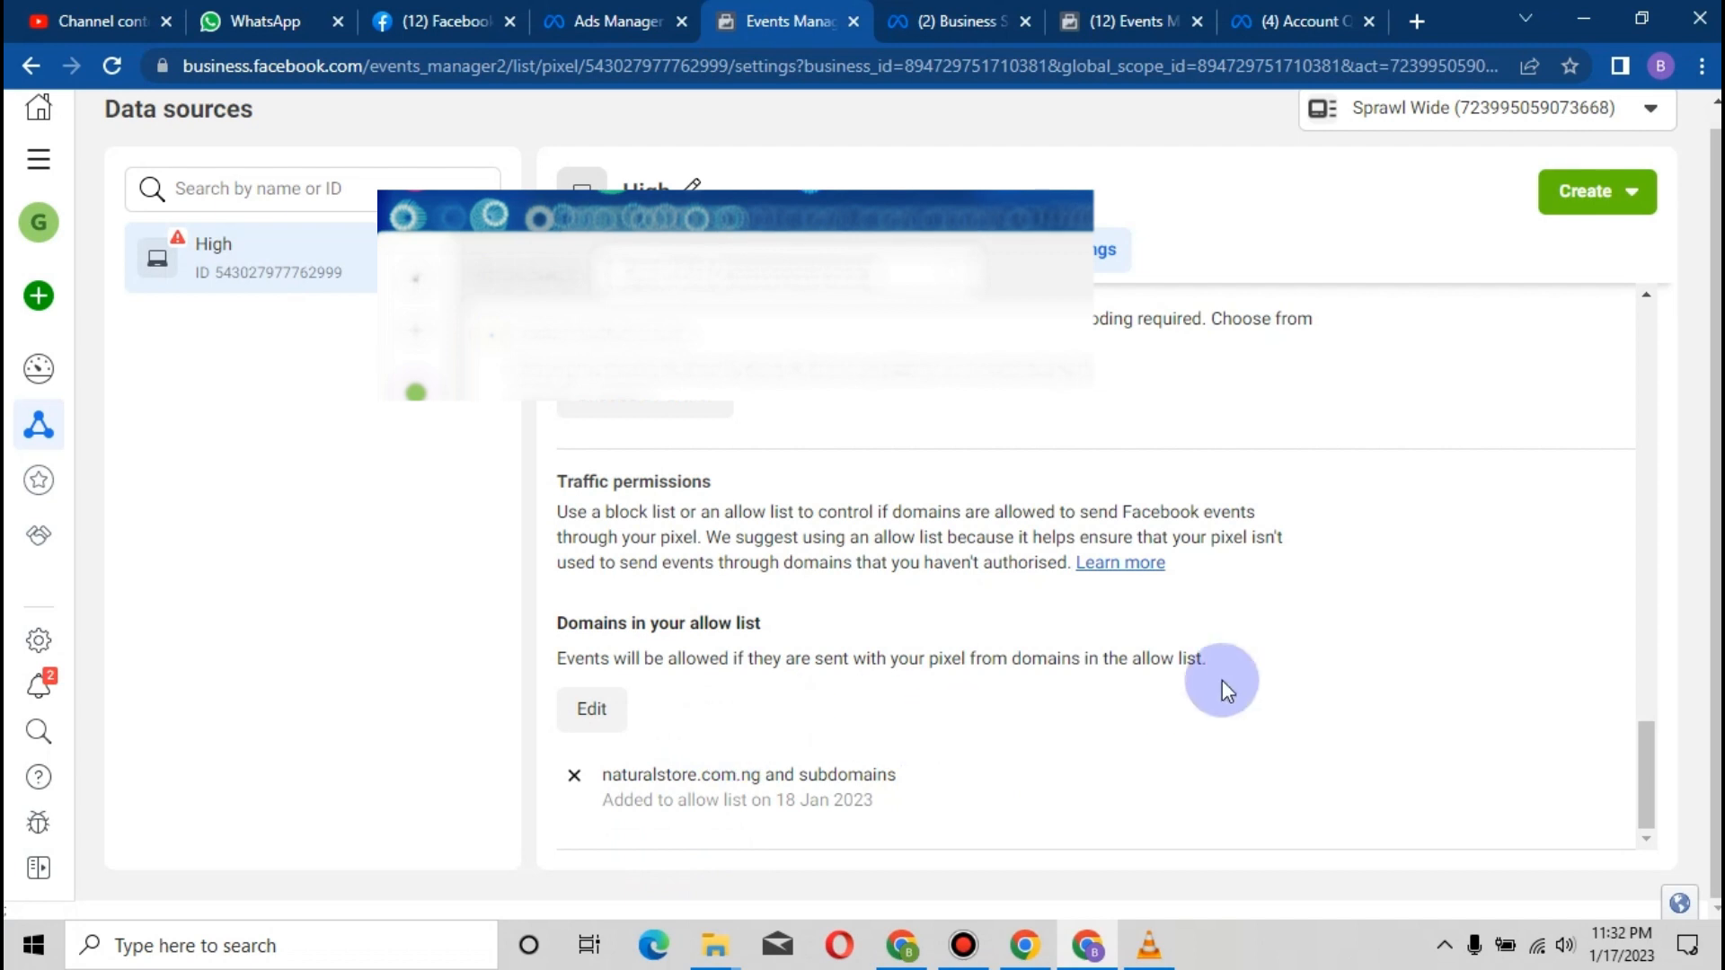
left_click_drag(1652, 771, 1652, 746)
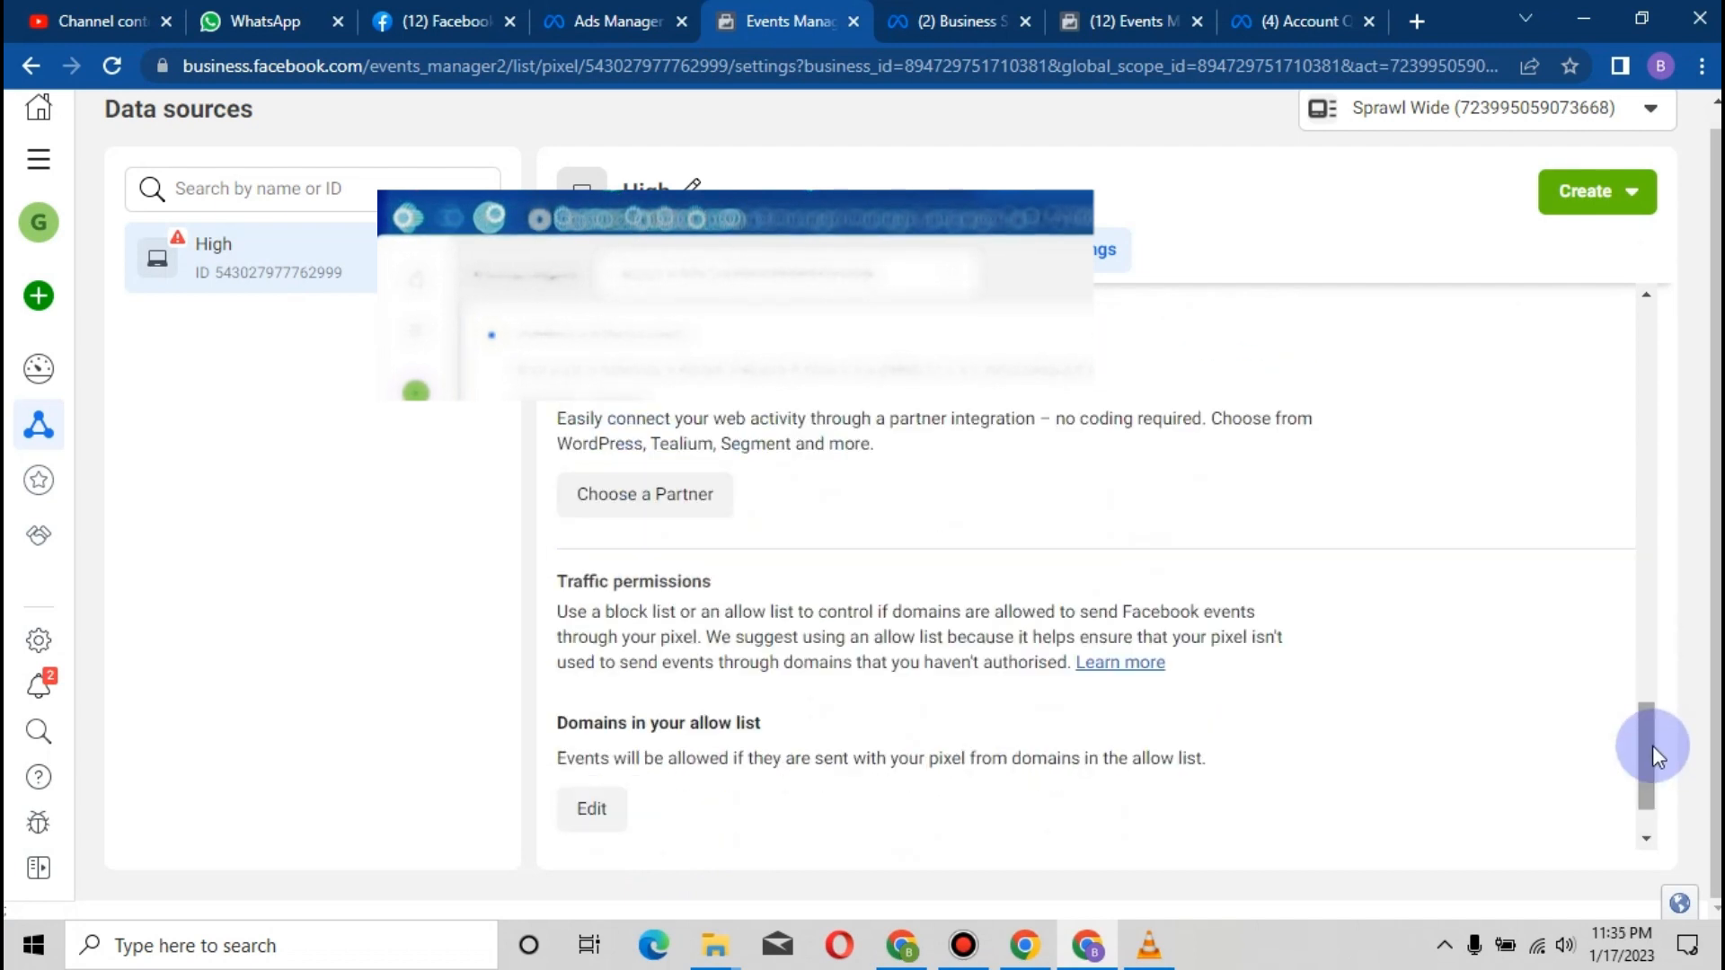
left_click_drag(1652, 746, 1650, 606)
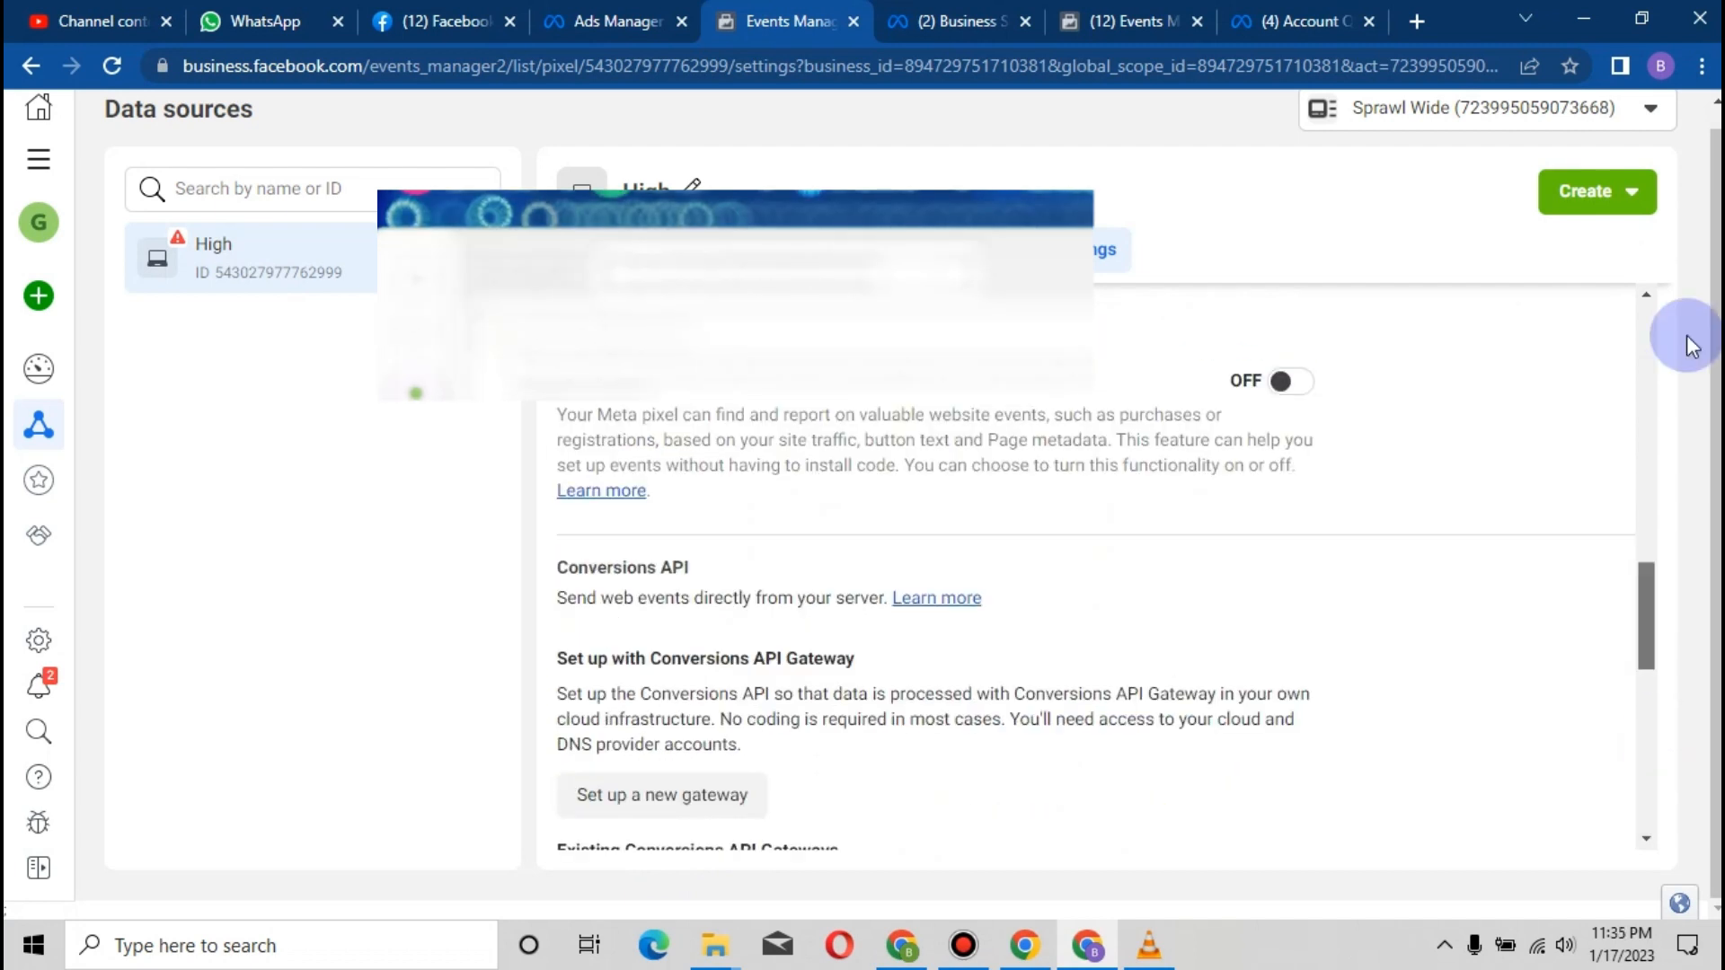
left_click_drag(1689, 345, 1689, 333)
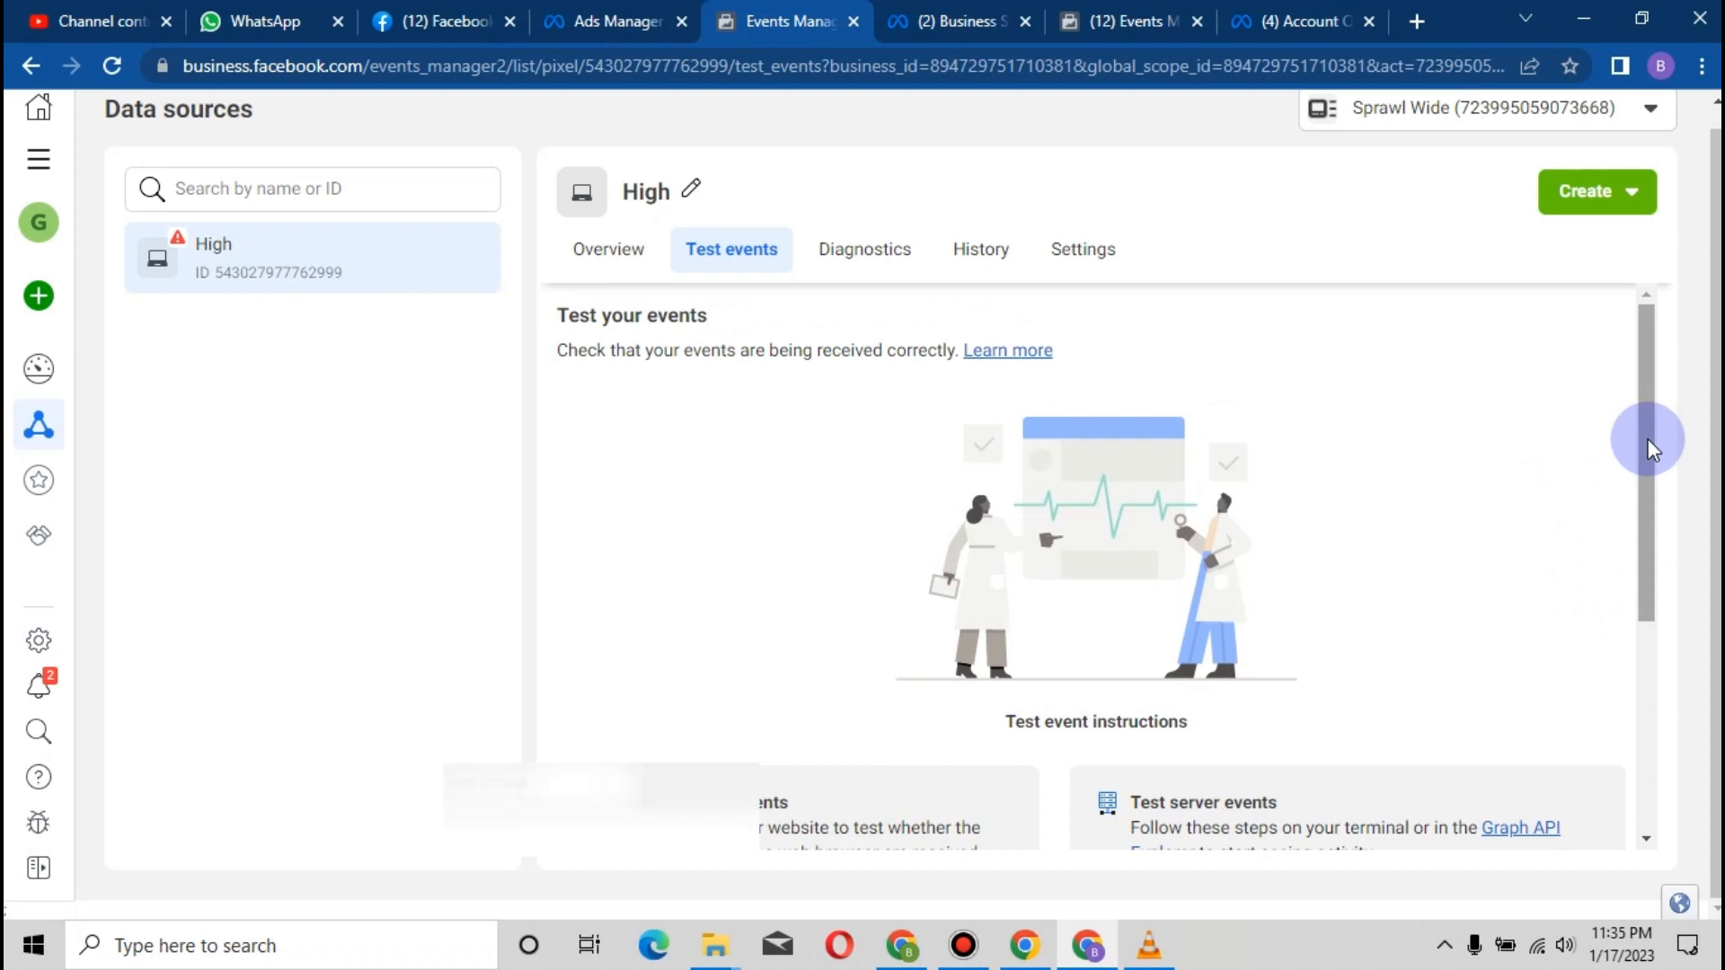
Test the High pixel's browser events by opening the naturalstore.com.ng website from the test events page, and close the site again
left_click_drag(1647, 438, 1651, 568)
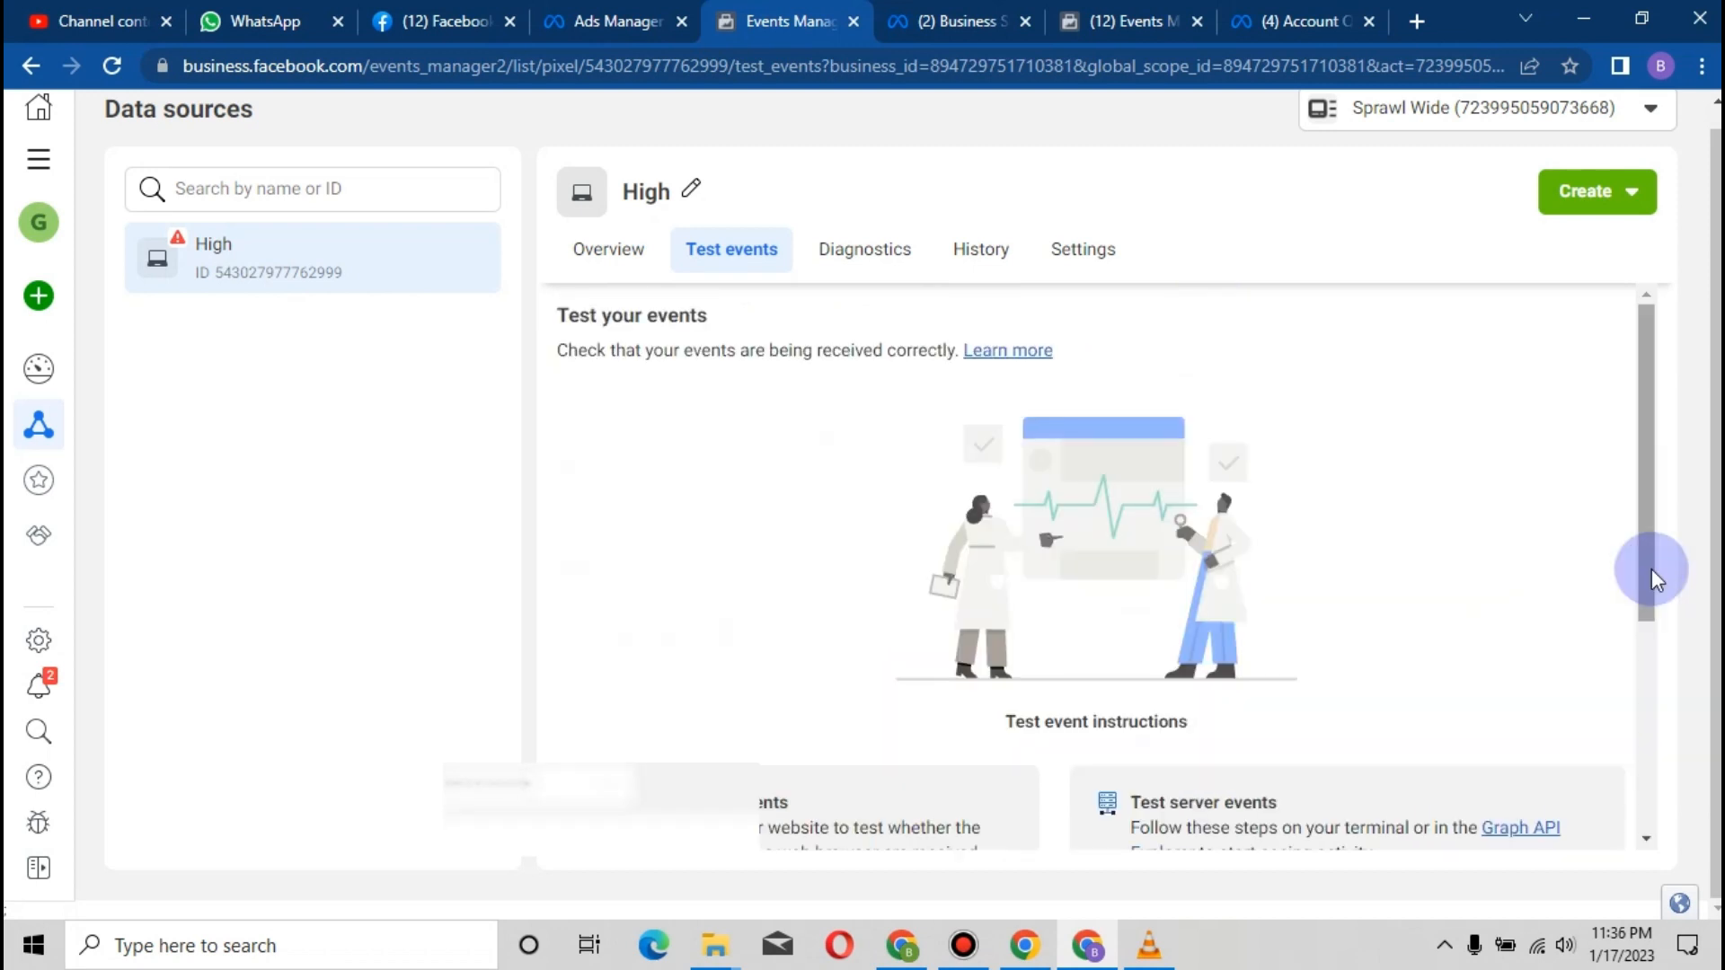
scroll(855, 702, "down", 3)
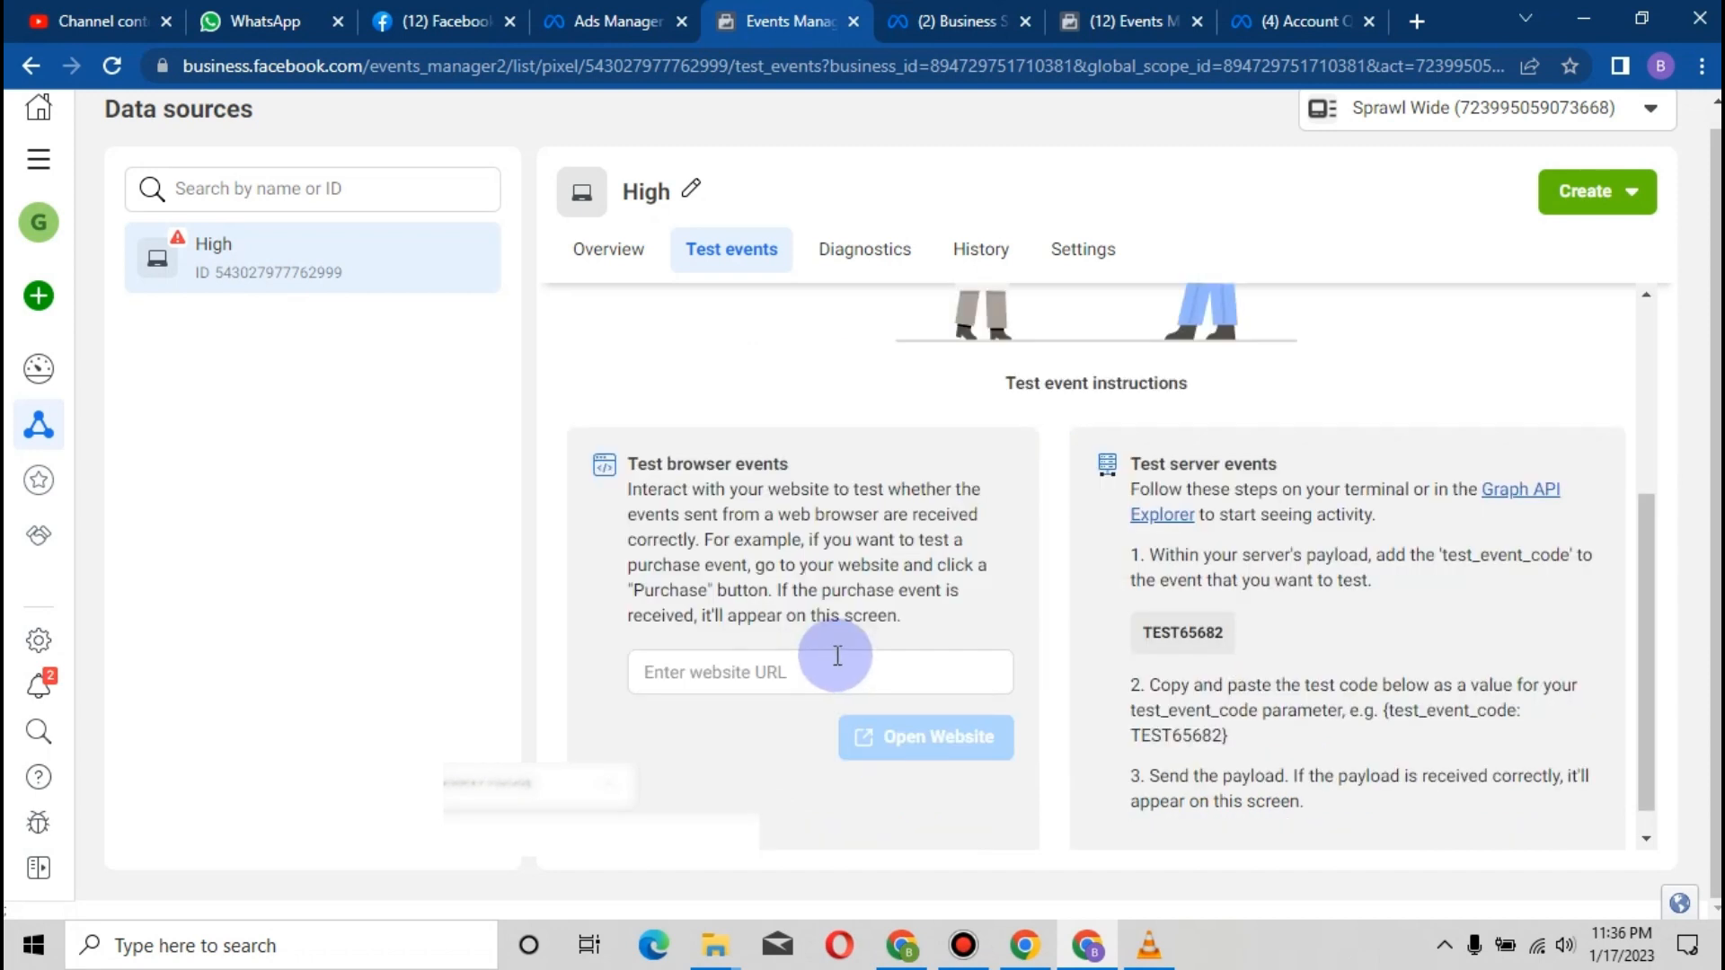
left_click(838, 672)
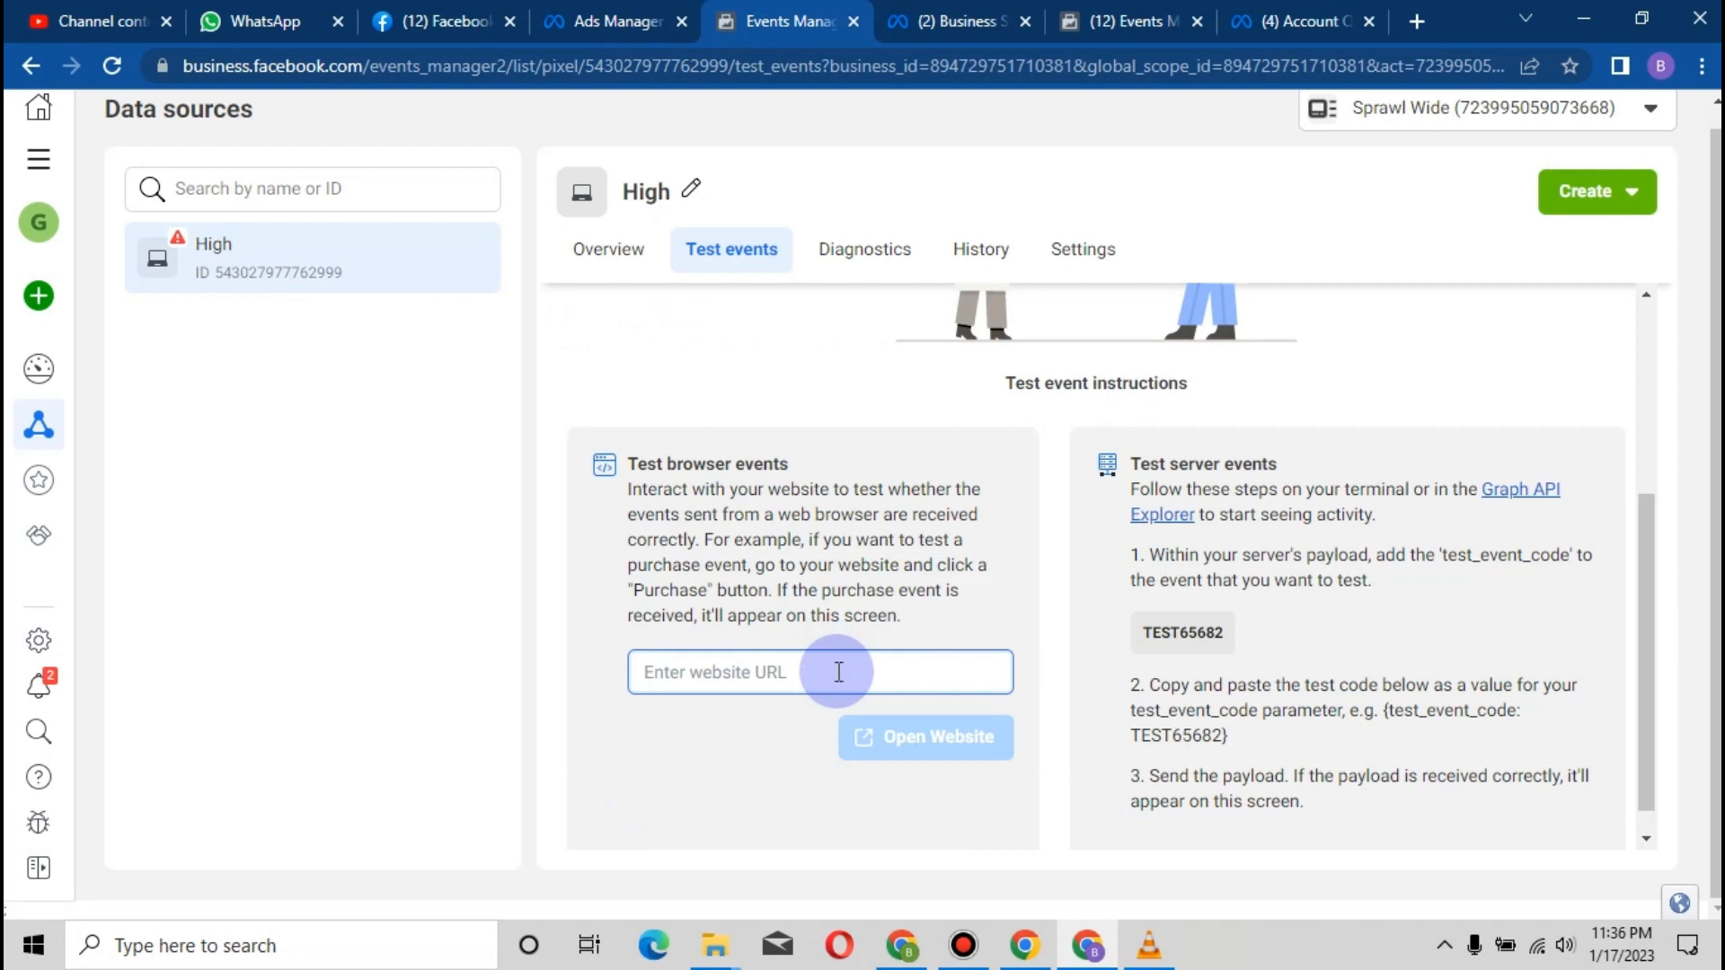
type("https:/")
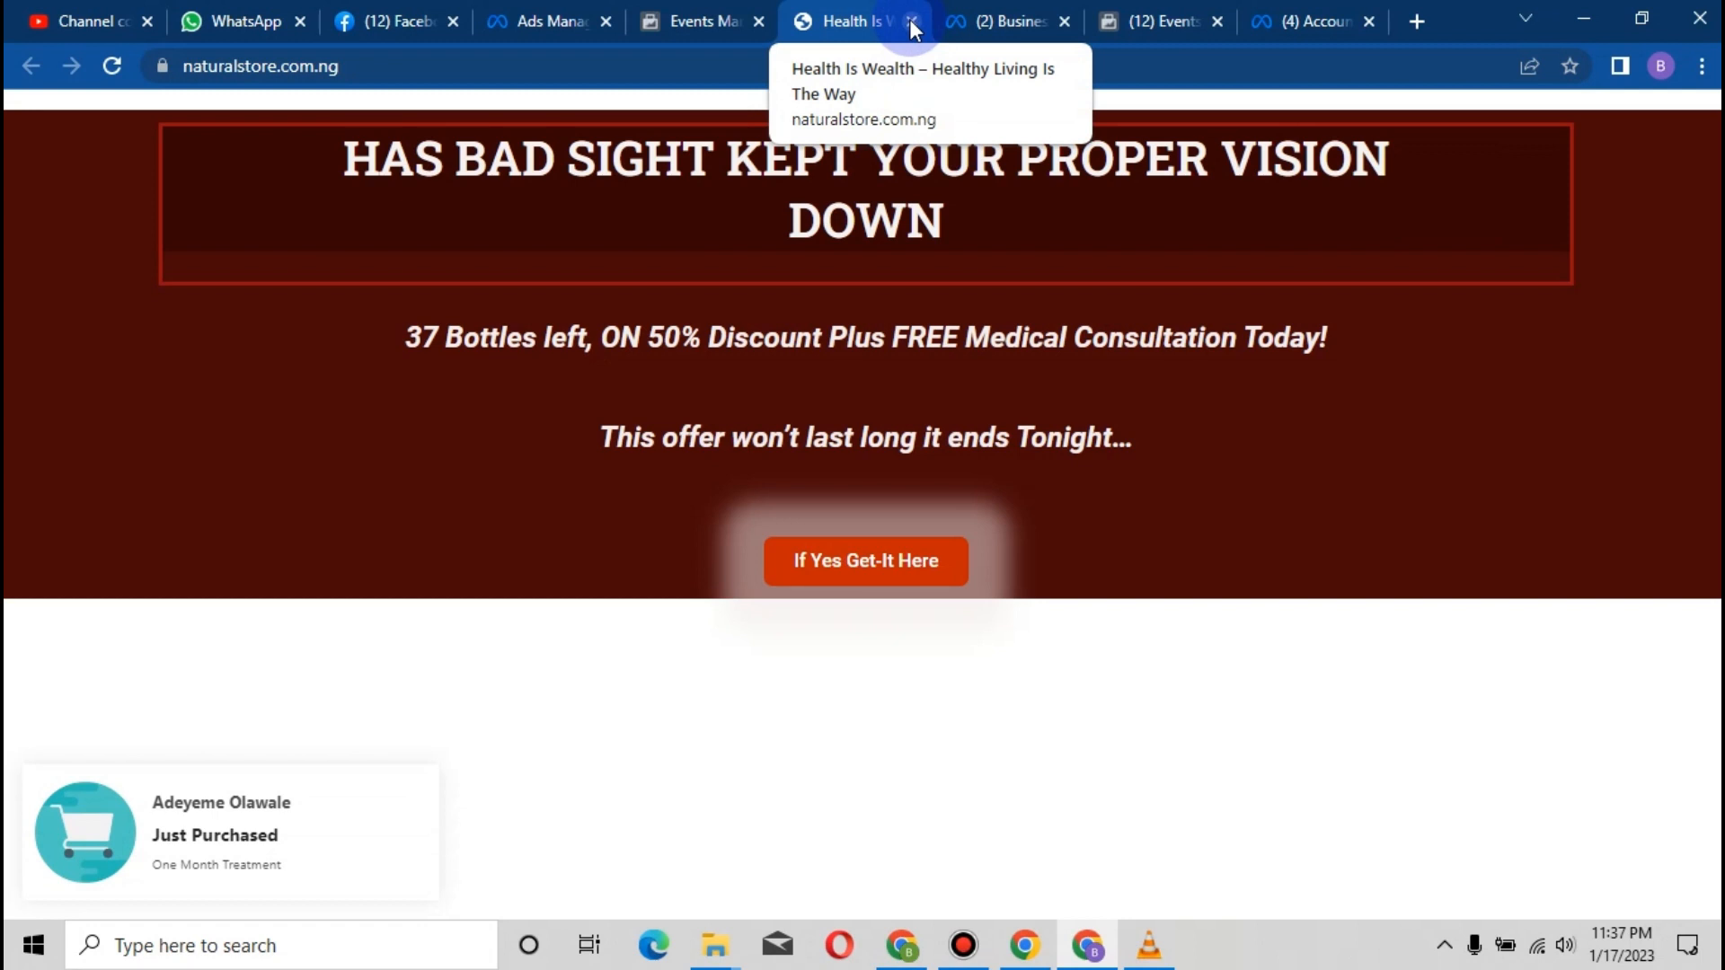
left_click(909, 19)
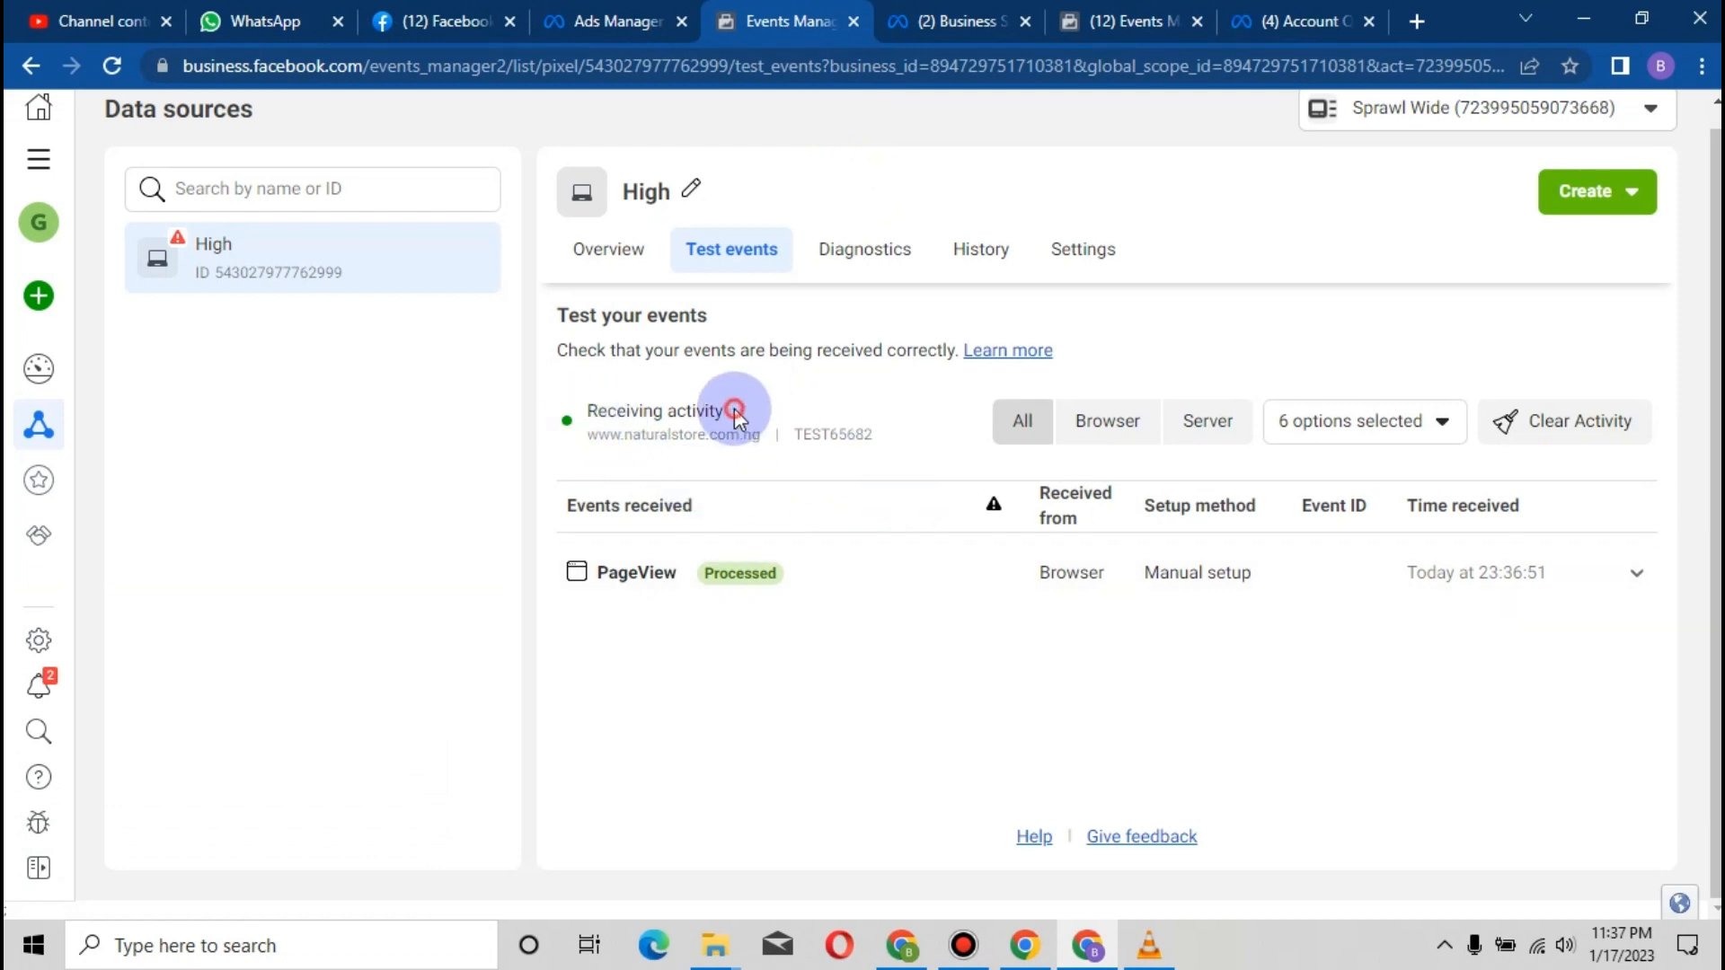
Check the received test activity, reload the High pixel's overview and review its activity chart and events list
left_click_drag(734, 409, 584, 398)
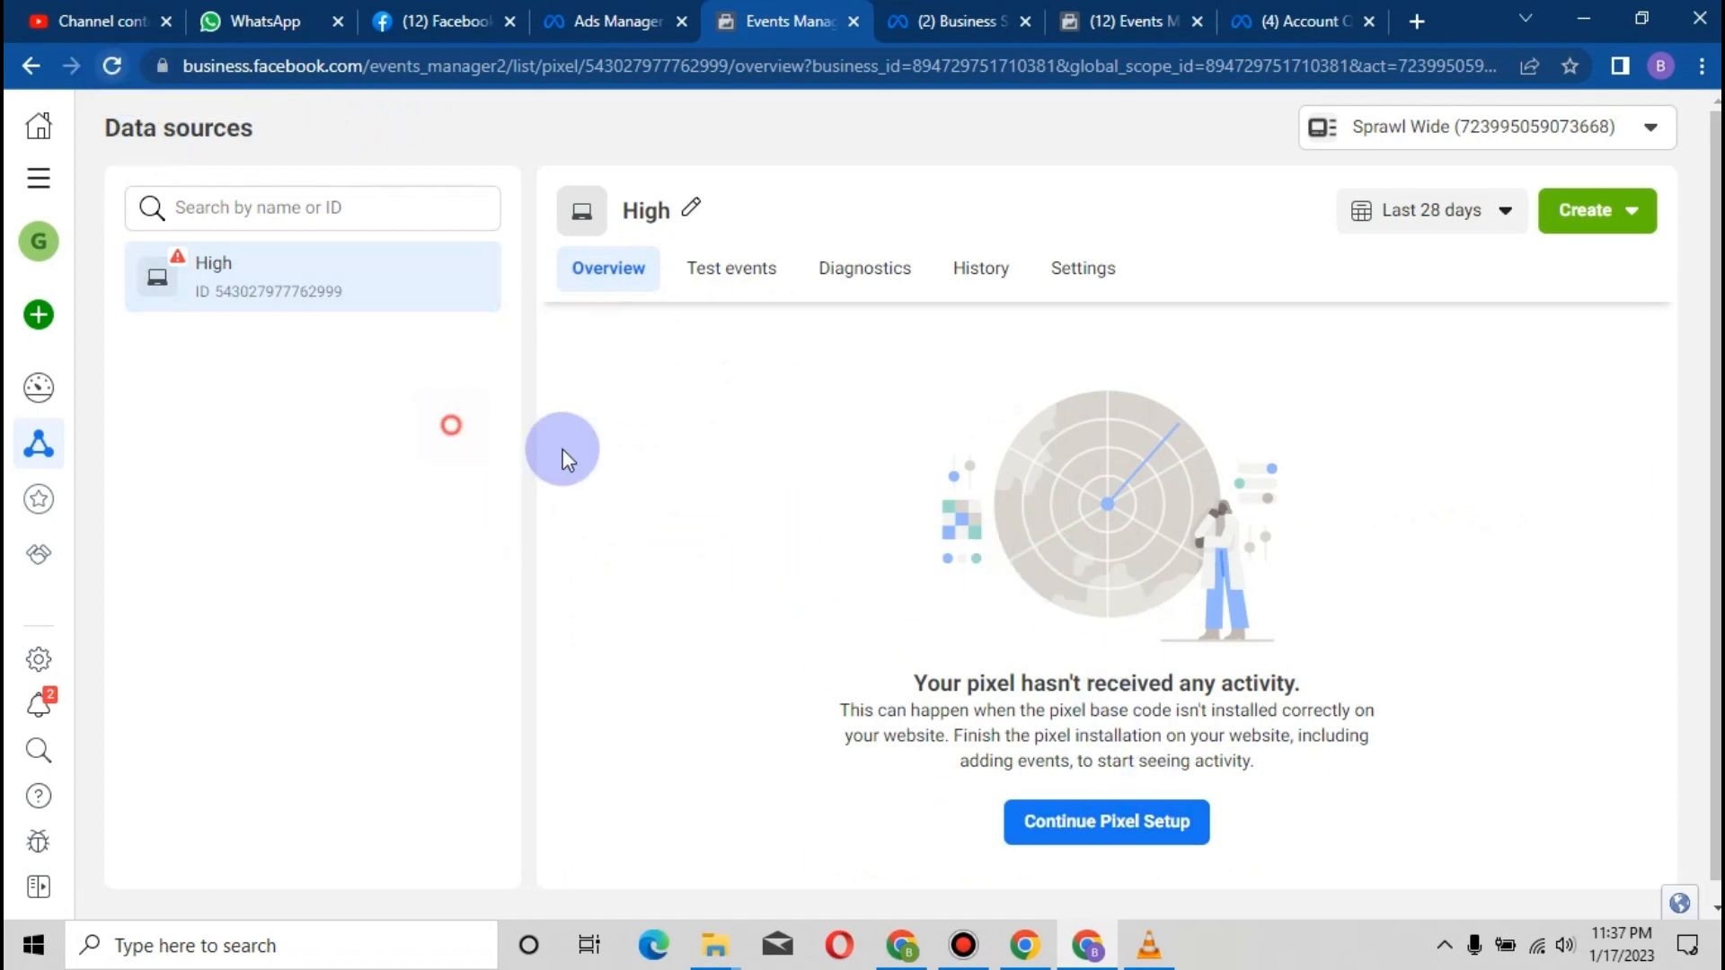
key("F5")
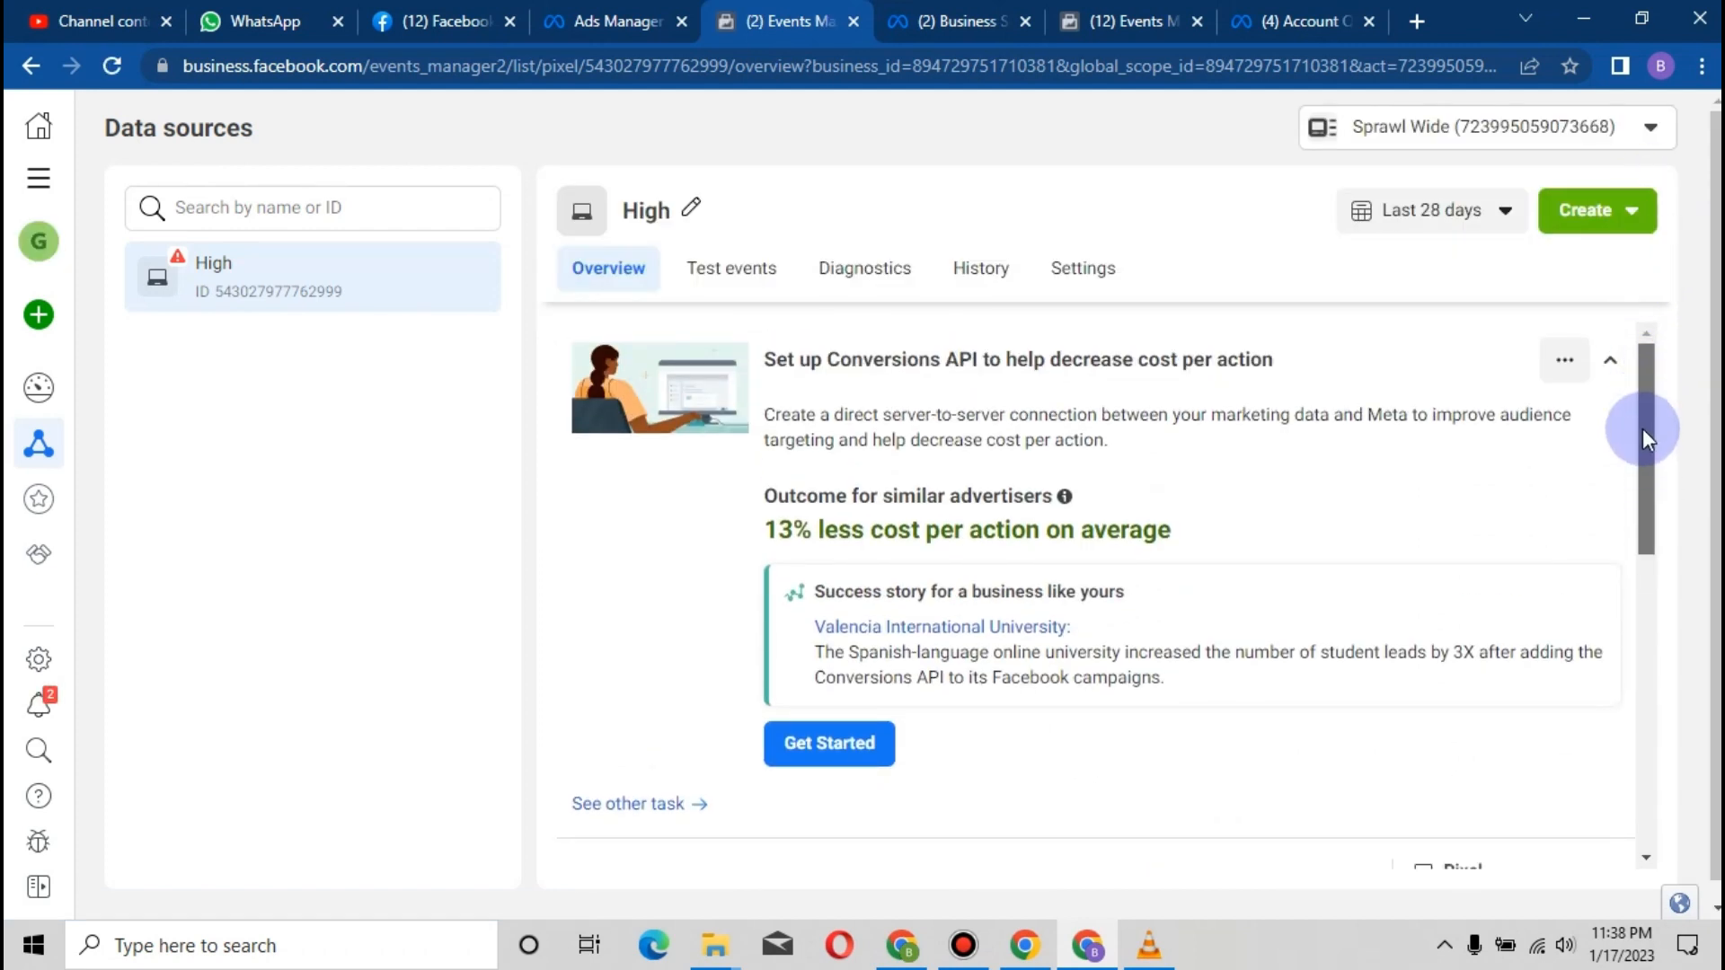
left_click_drag(1642, 448, 1651, 686)
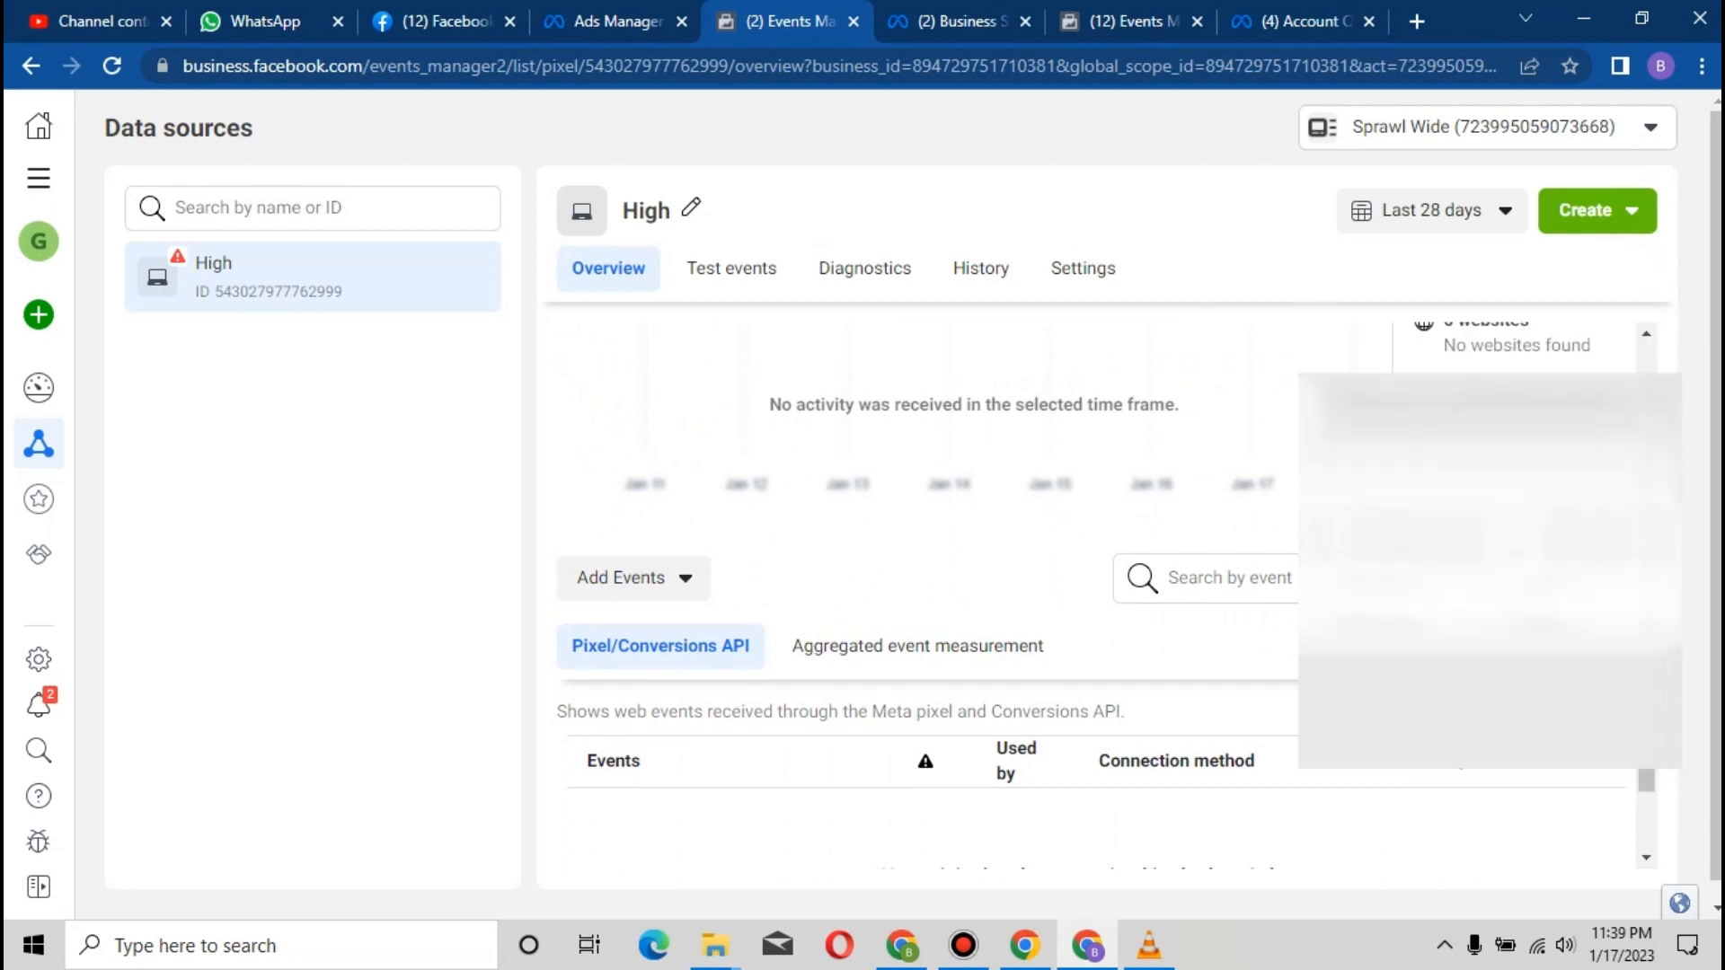
scroll(988, 593, "down", 2)
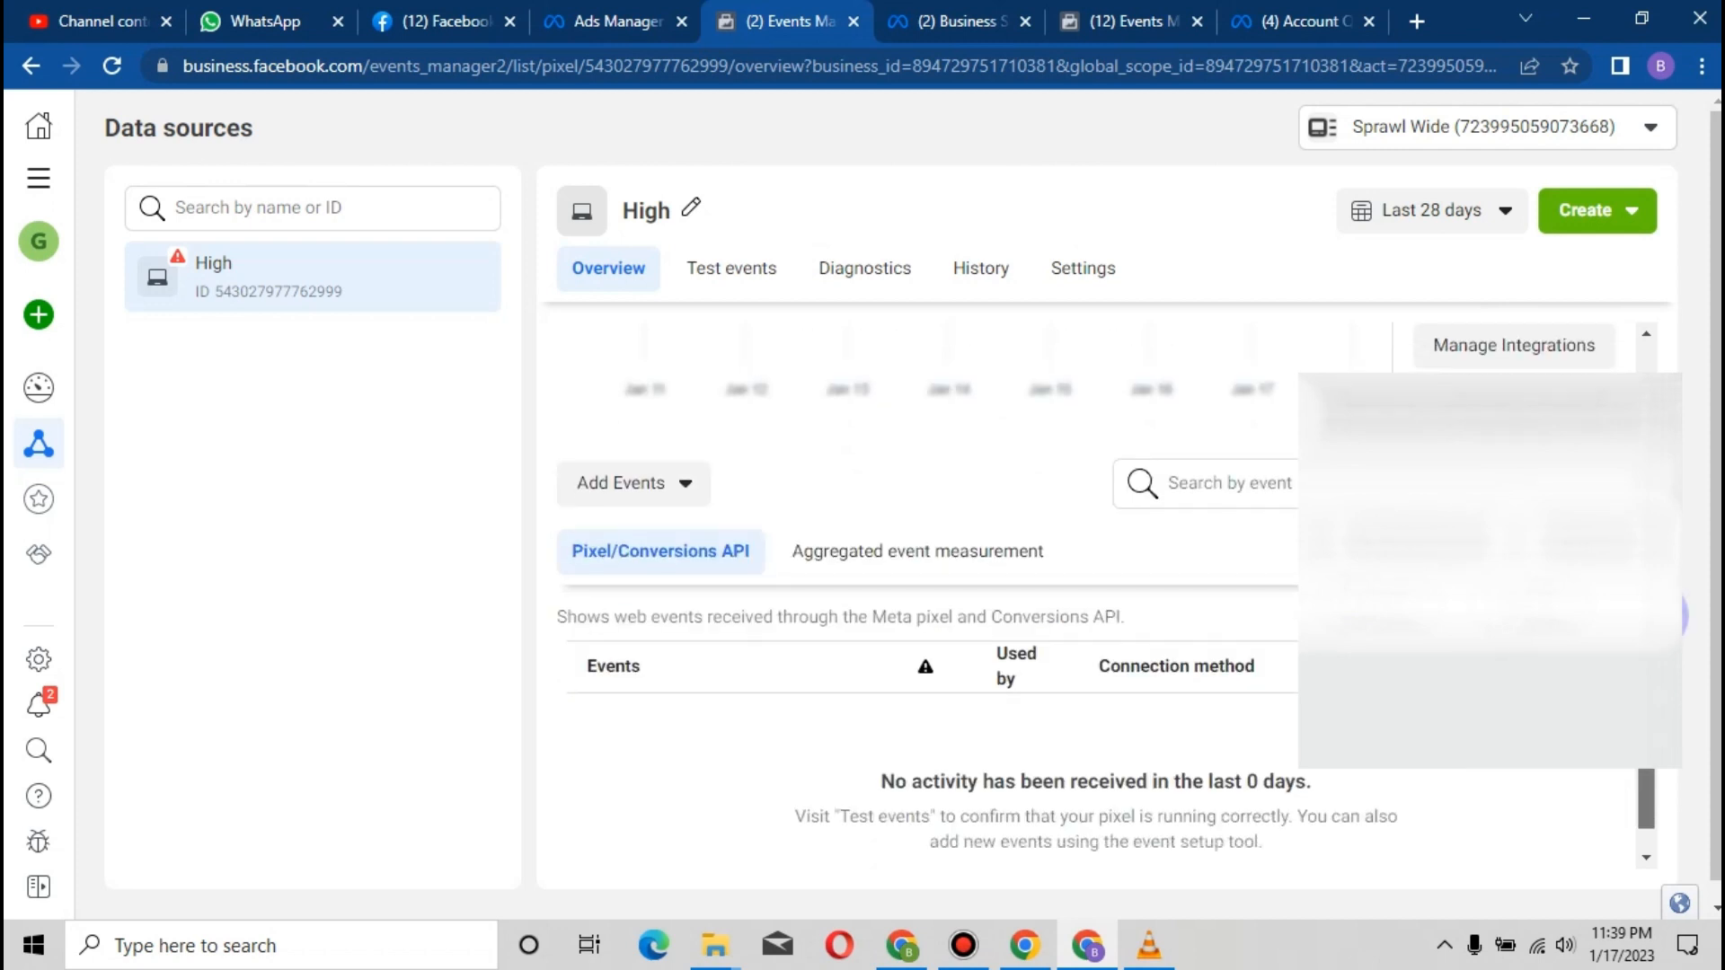
scroll(988, 593, "up", 3)
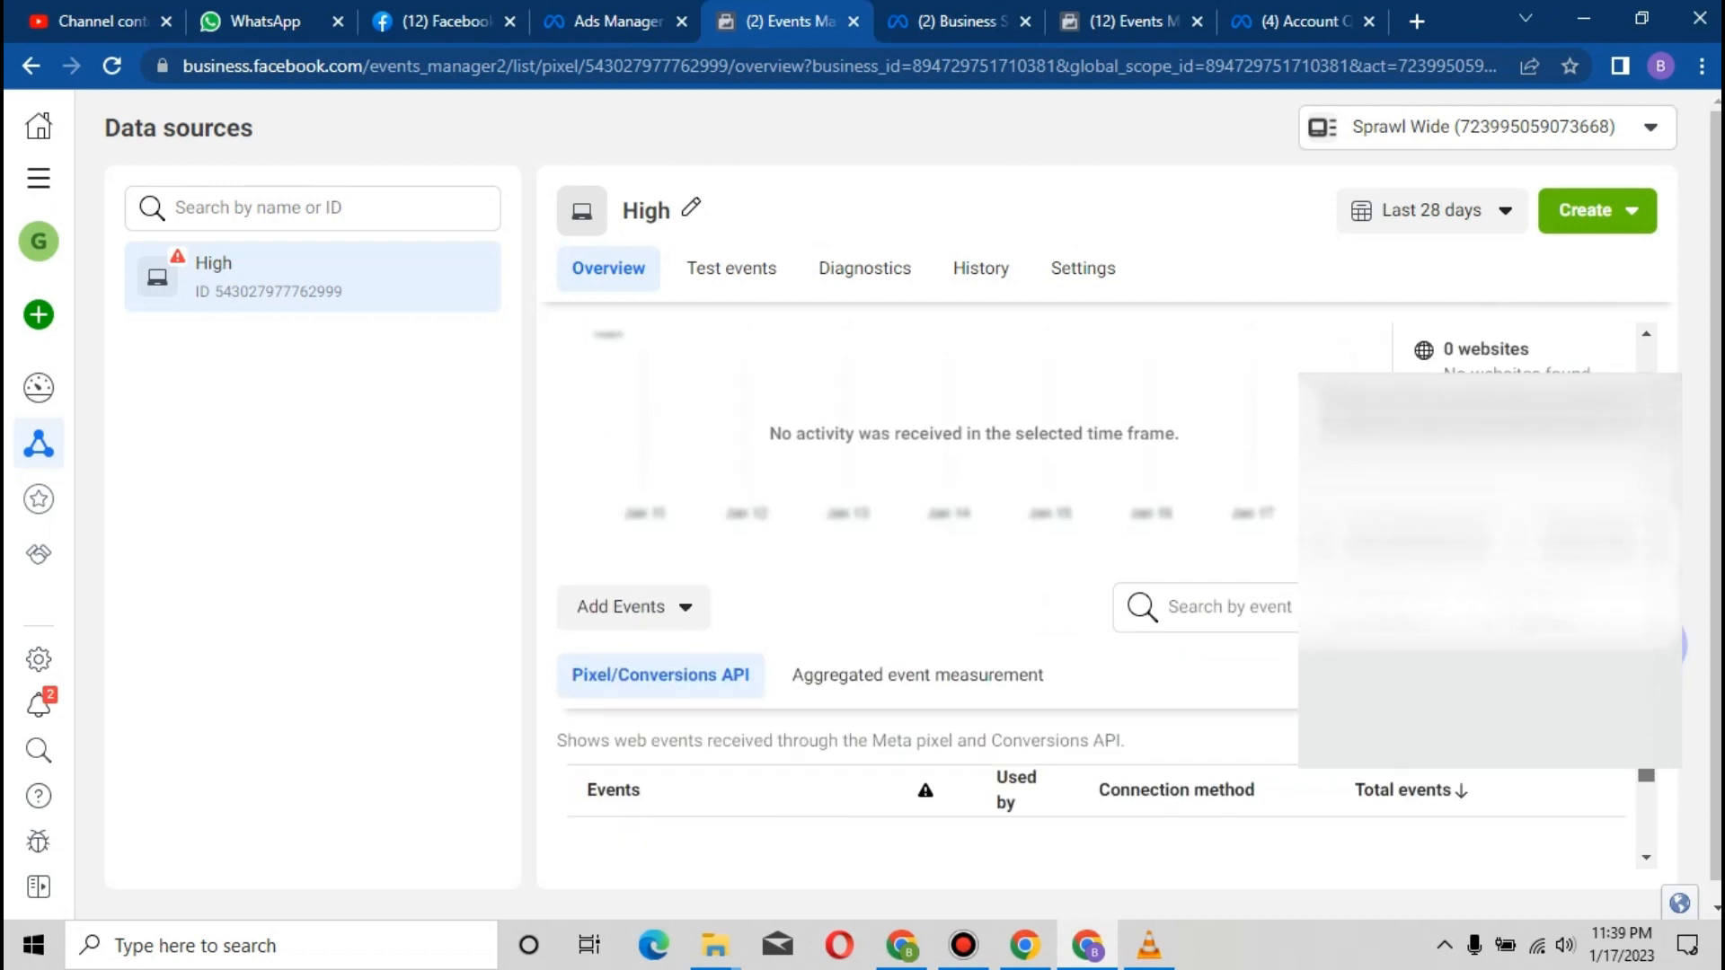
scroll(988, 593, "up", 4)
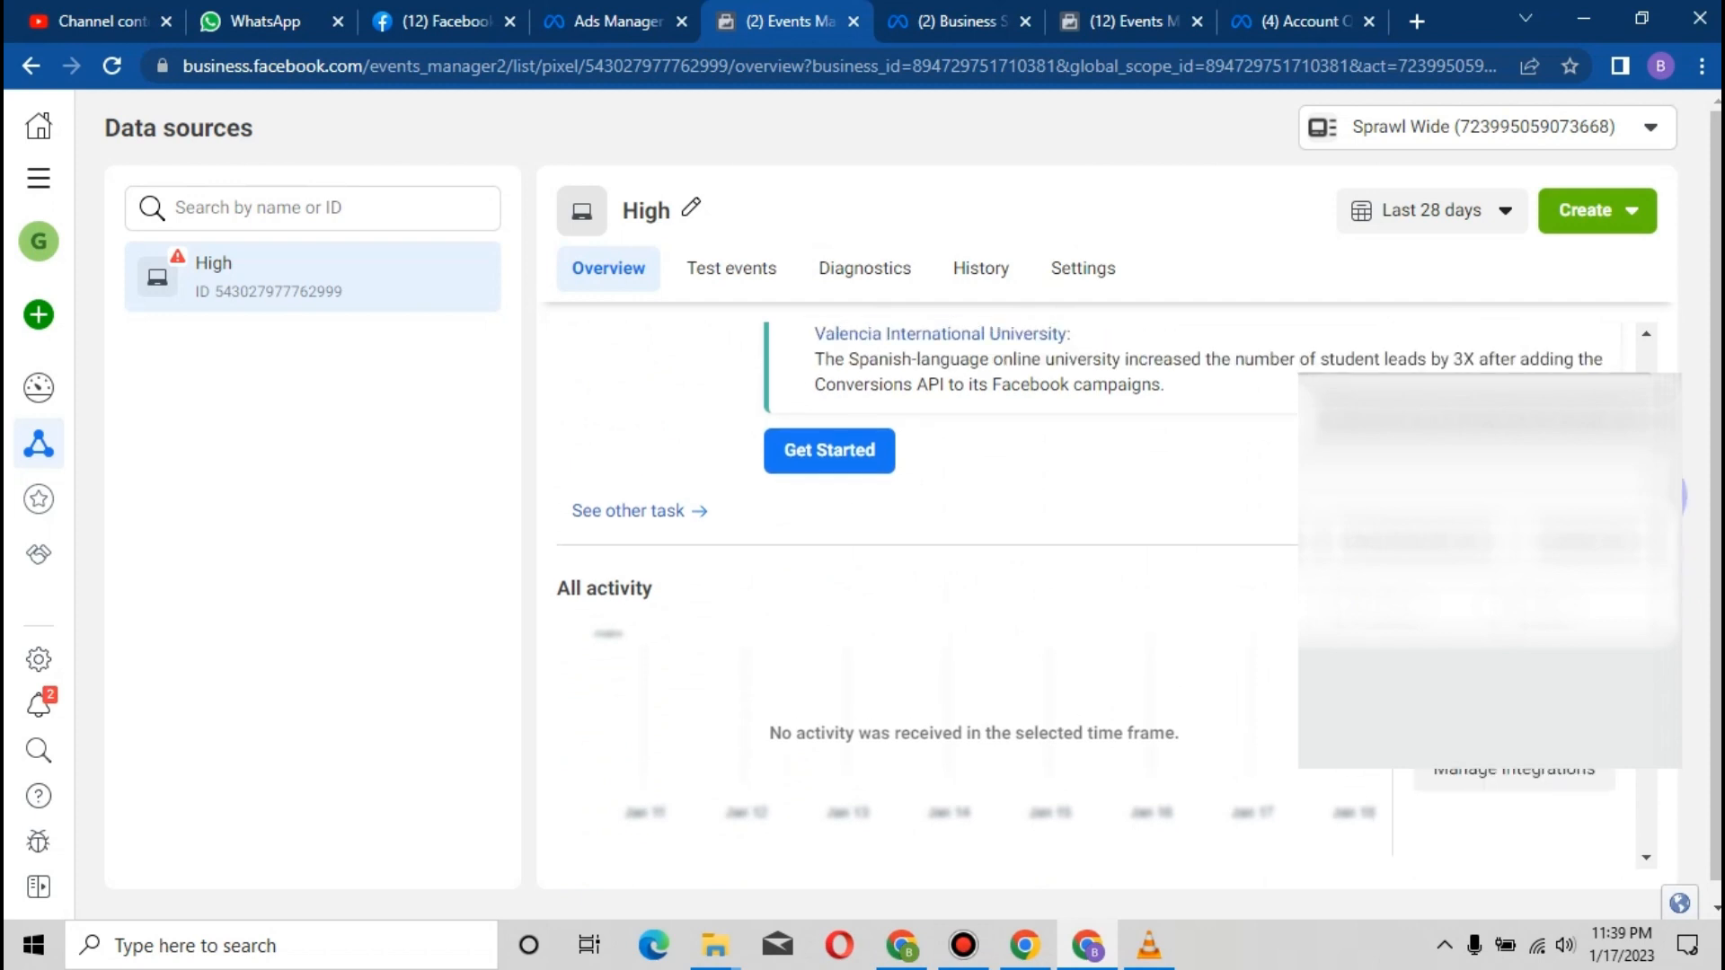
scroll(989, 593, "down", 7)
left_click_drag(1666, 430, 1666, 435)
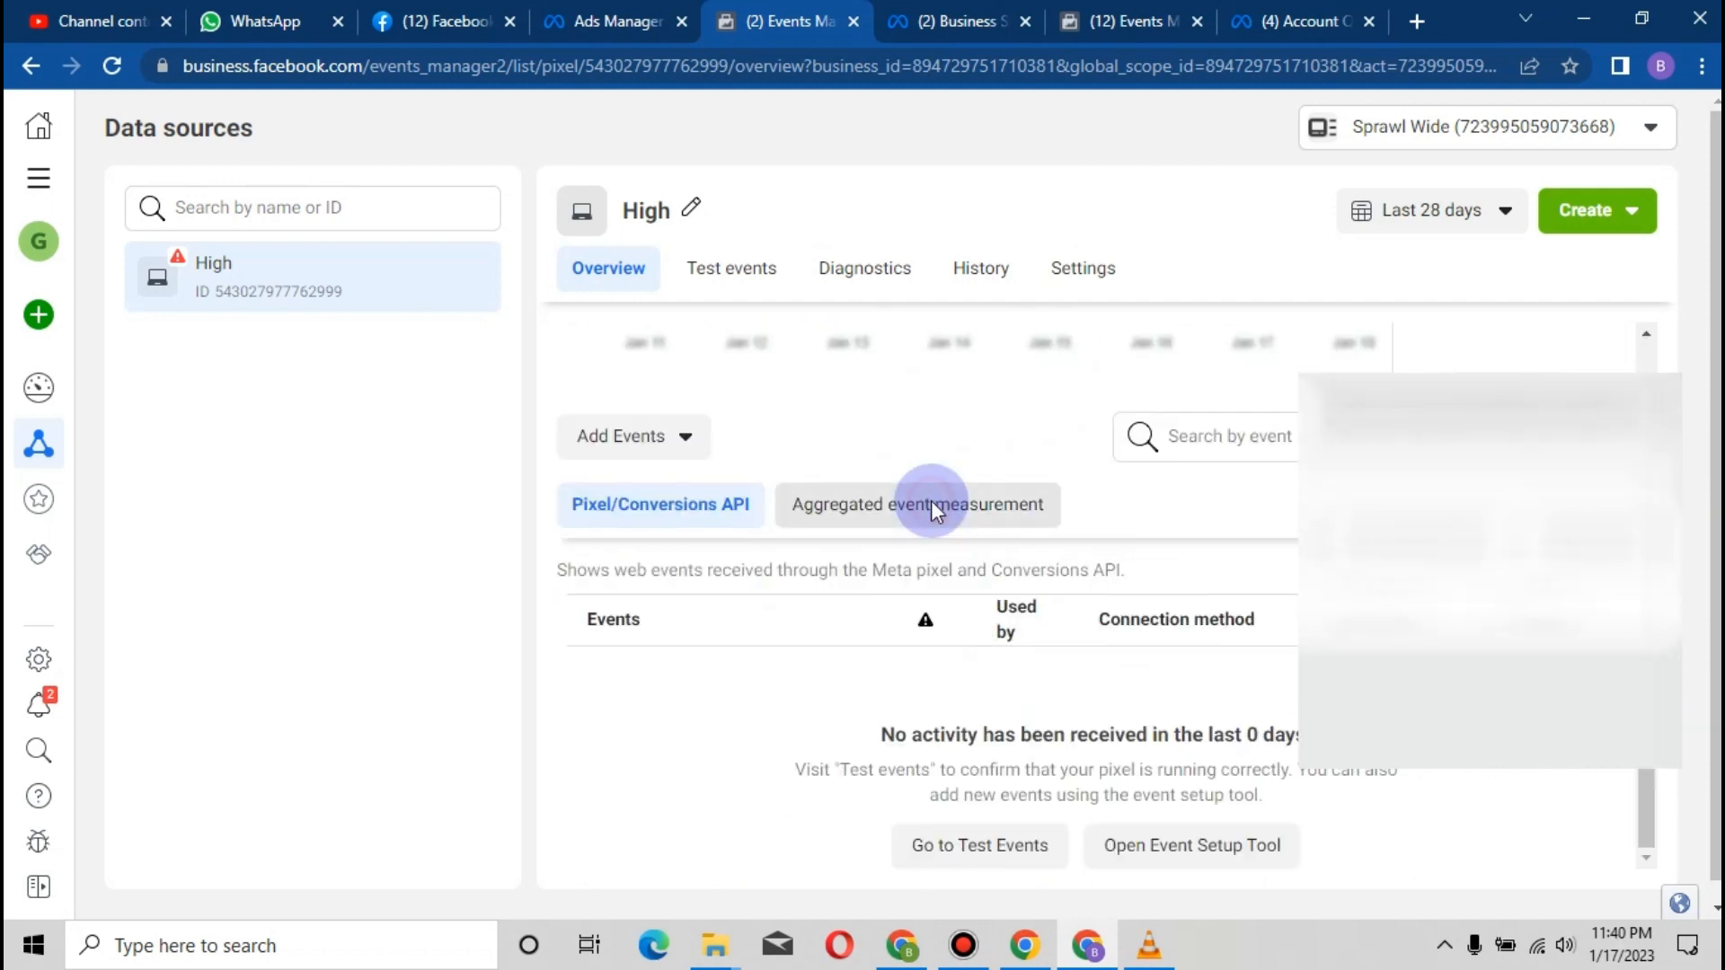
Open the web event configurations under aggregated event measurement and go to managing the events of naturalstore.com.ng
left_click(933, 505)
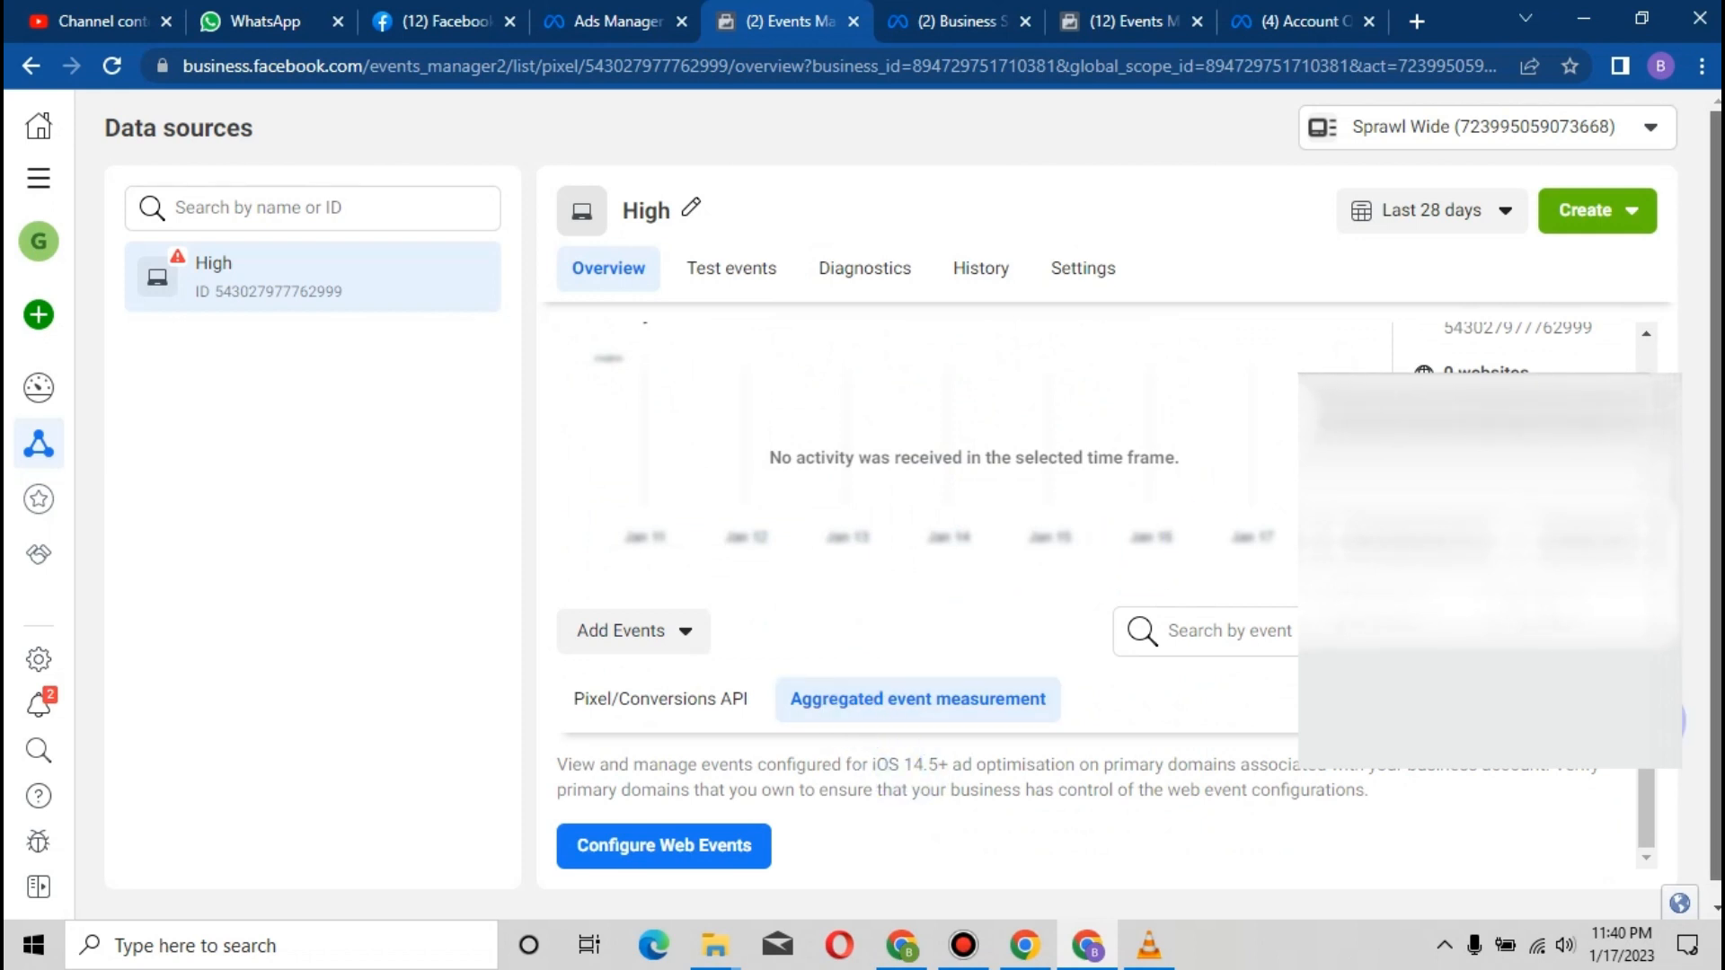
scroll(1680, 721, "down", 1)
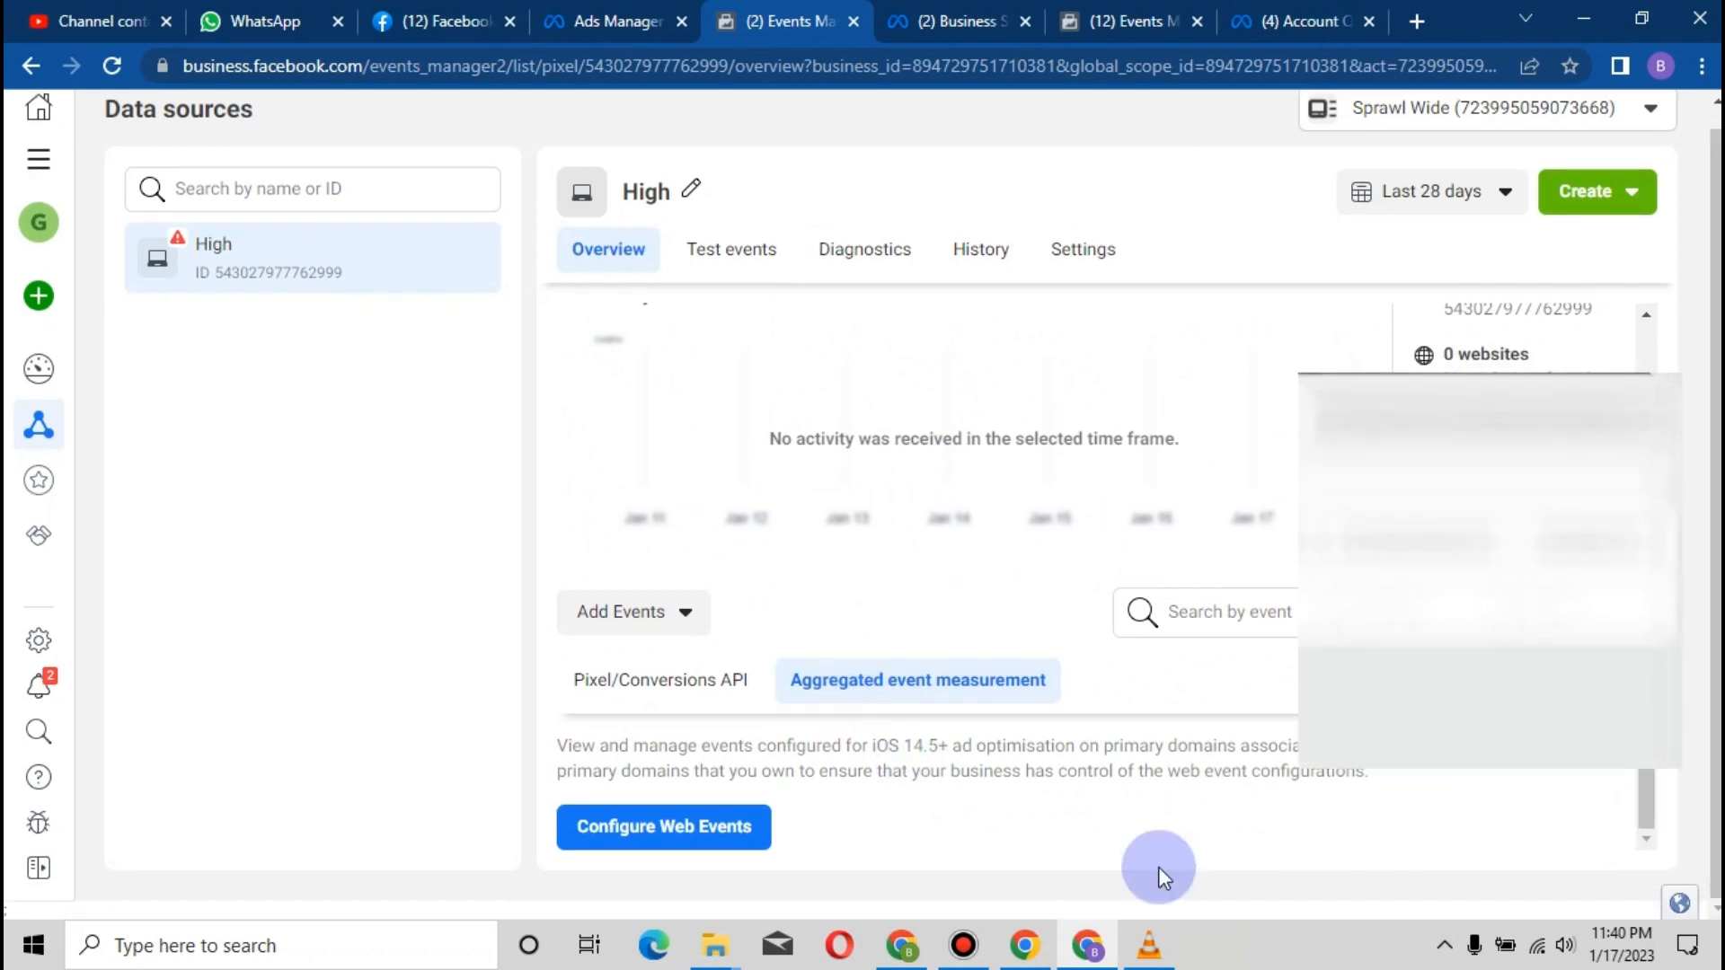
left_click(723, 834)
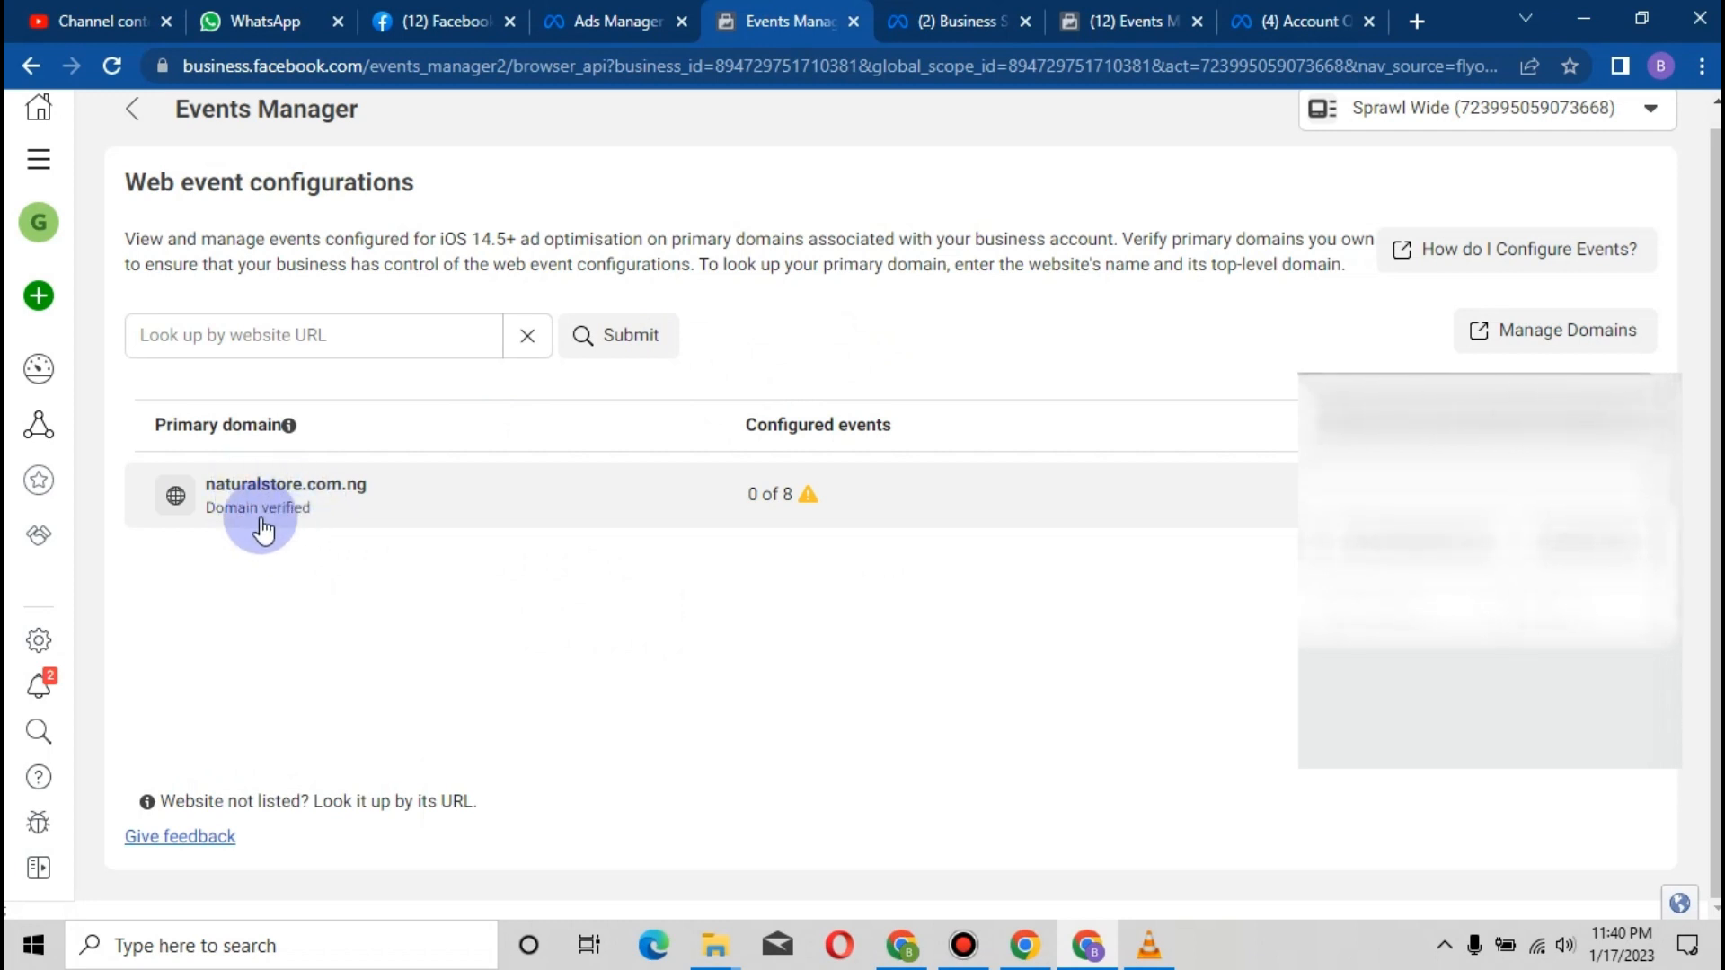
left_click(791, 523)
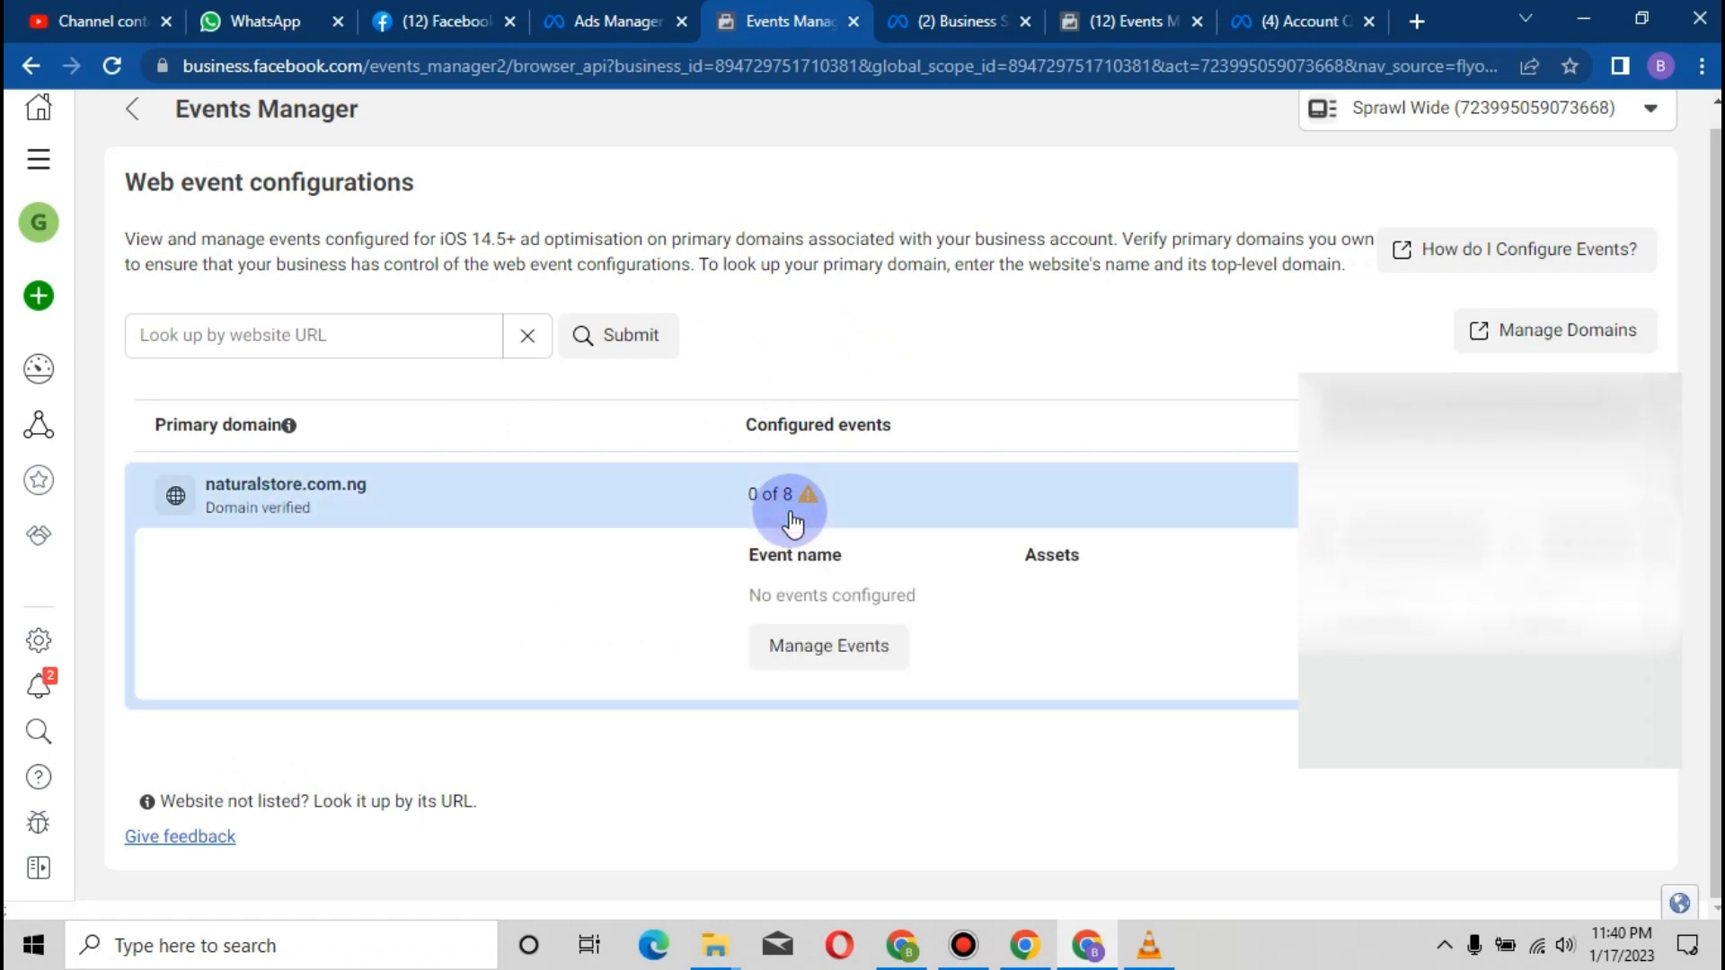
left_click(849, 659)
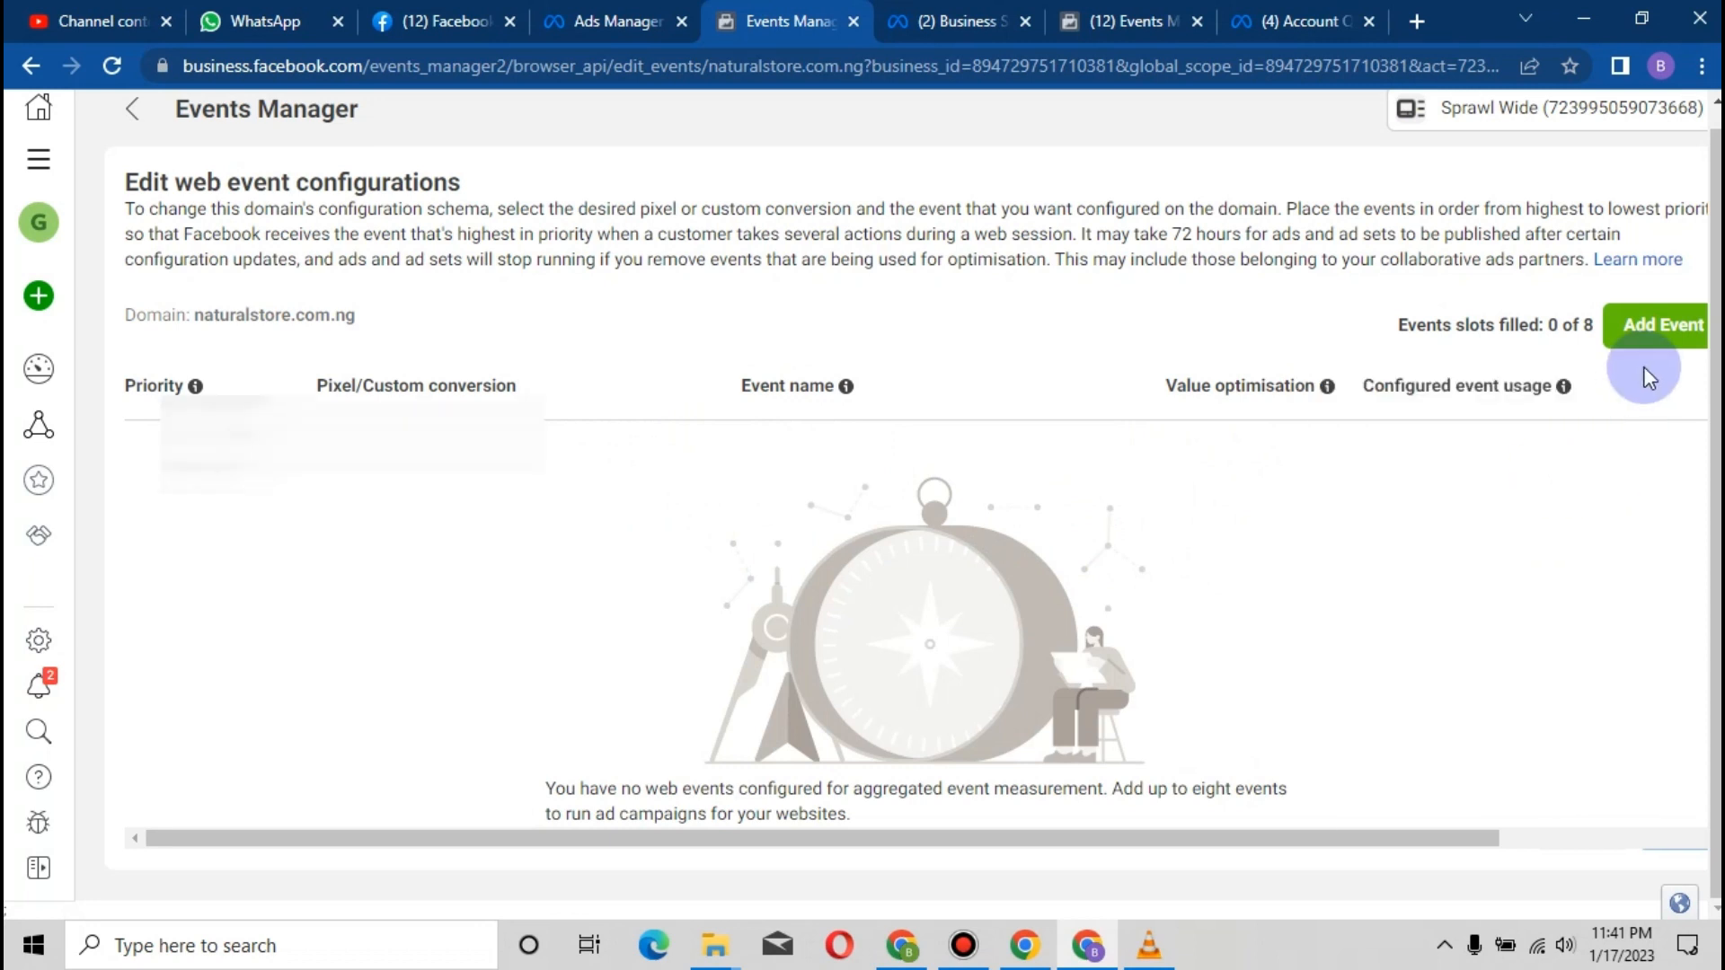
Add an event to the naturalstore.com.ng configuration and assign the High pixel to it
left_click(1658, 325)
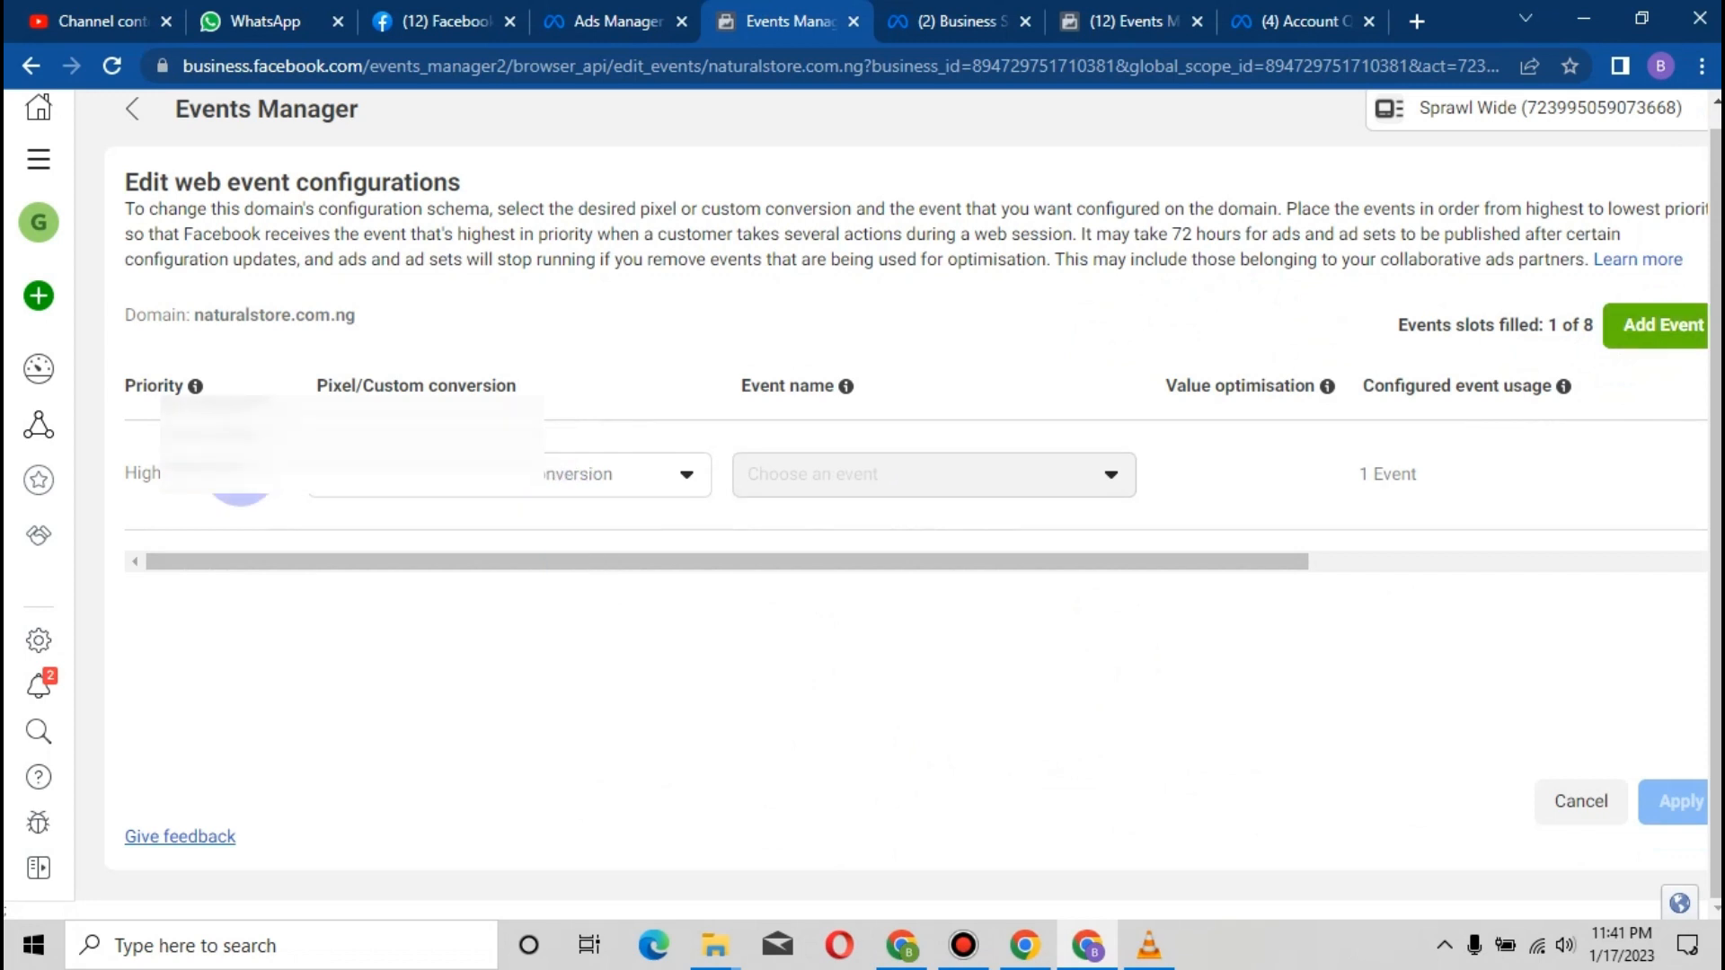
left_click(465, 494)
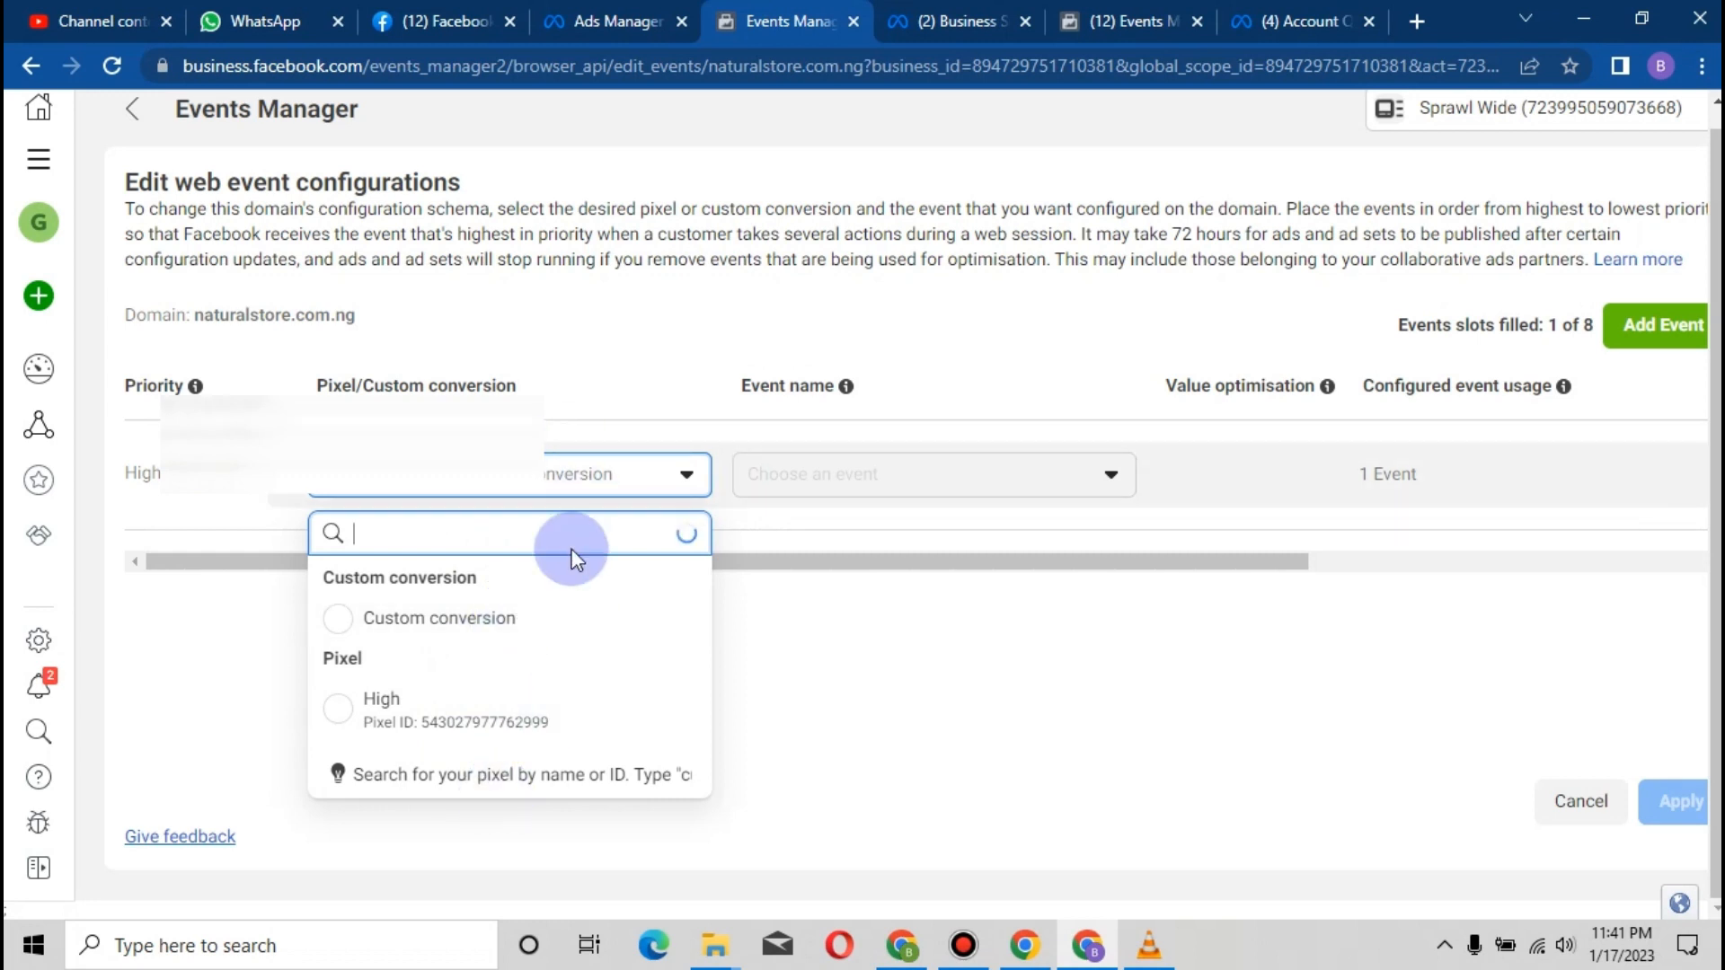
left_click(491, 724)
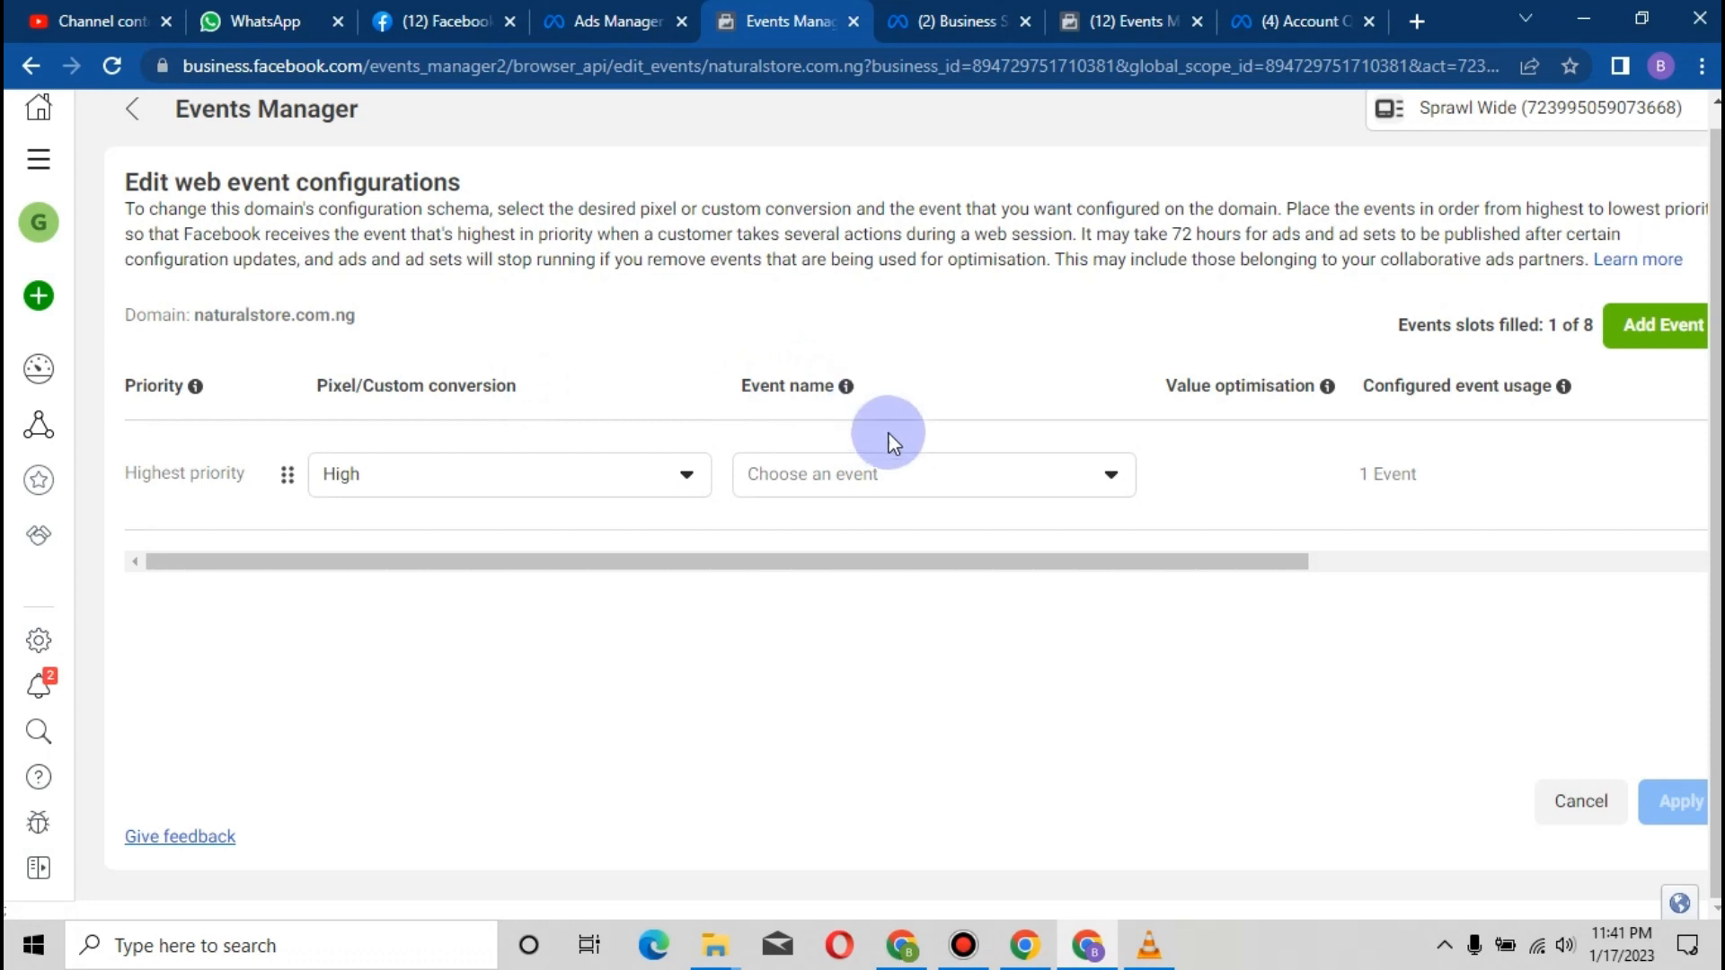
Look through the available events and choose Purchase as the event name for the highest-priority slot
left_click(898, 481)
scroll(1123, 862, "down", 5)
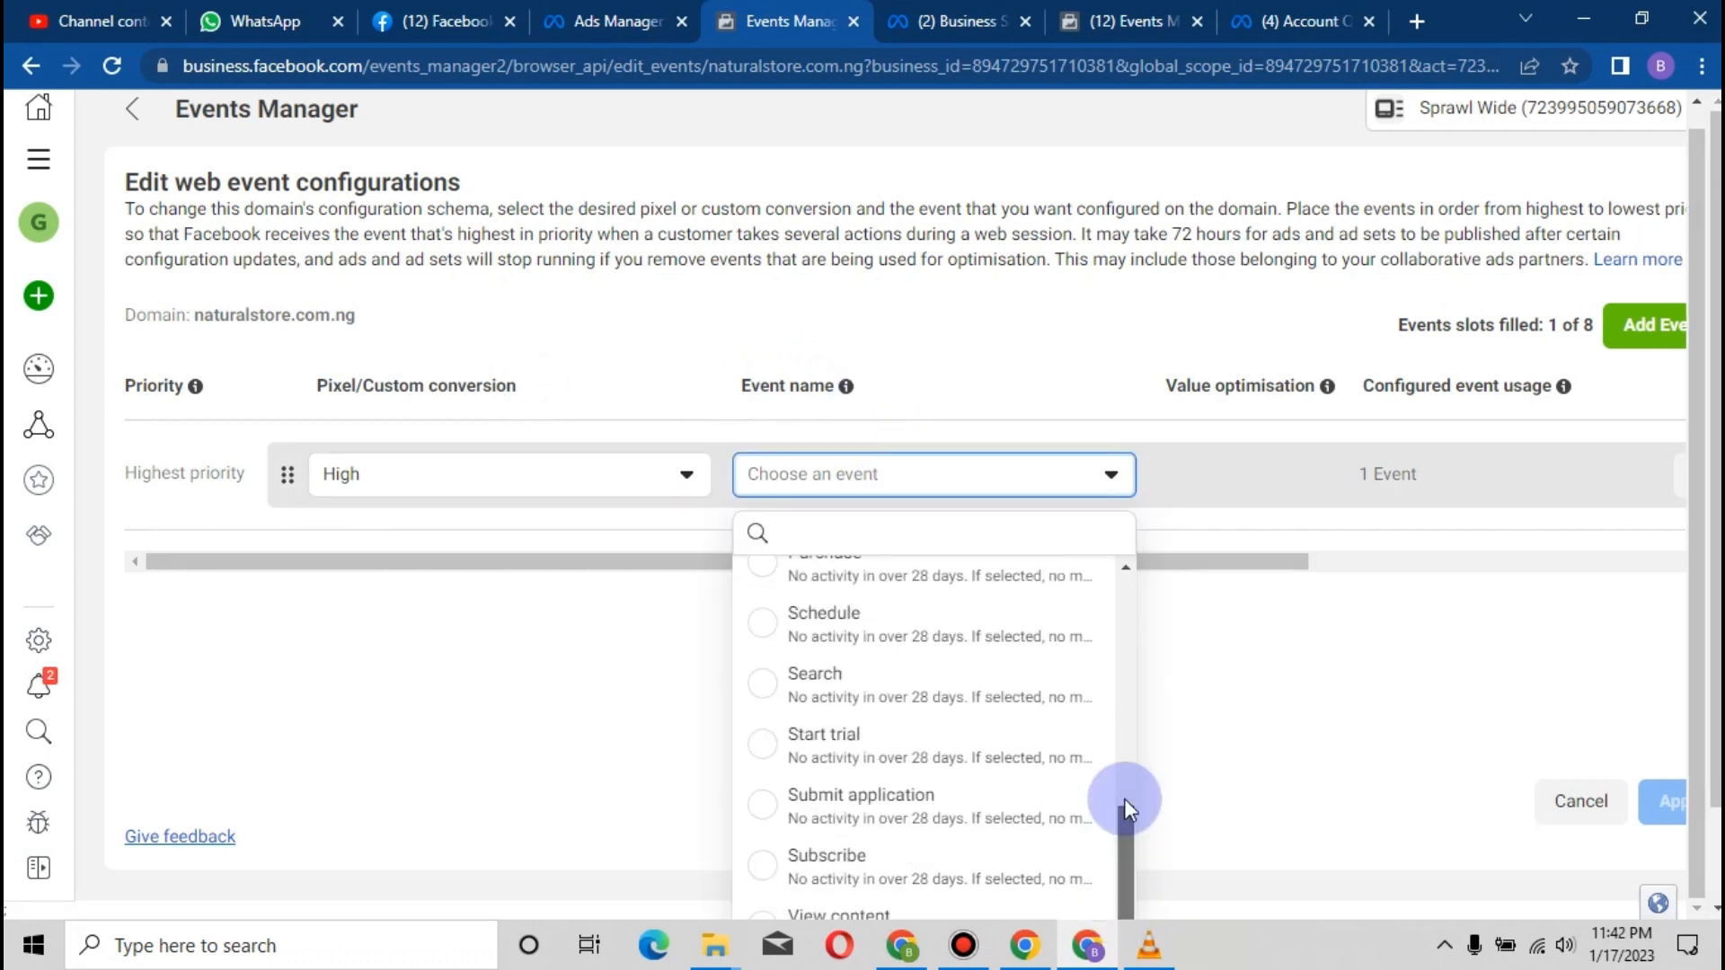
scroll(1127, 745, "up", 5)
scroll(1128, 791, "down", 3)
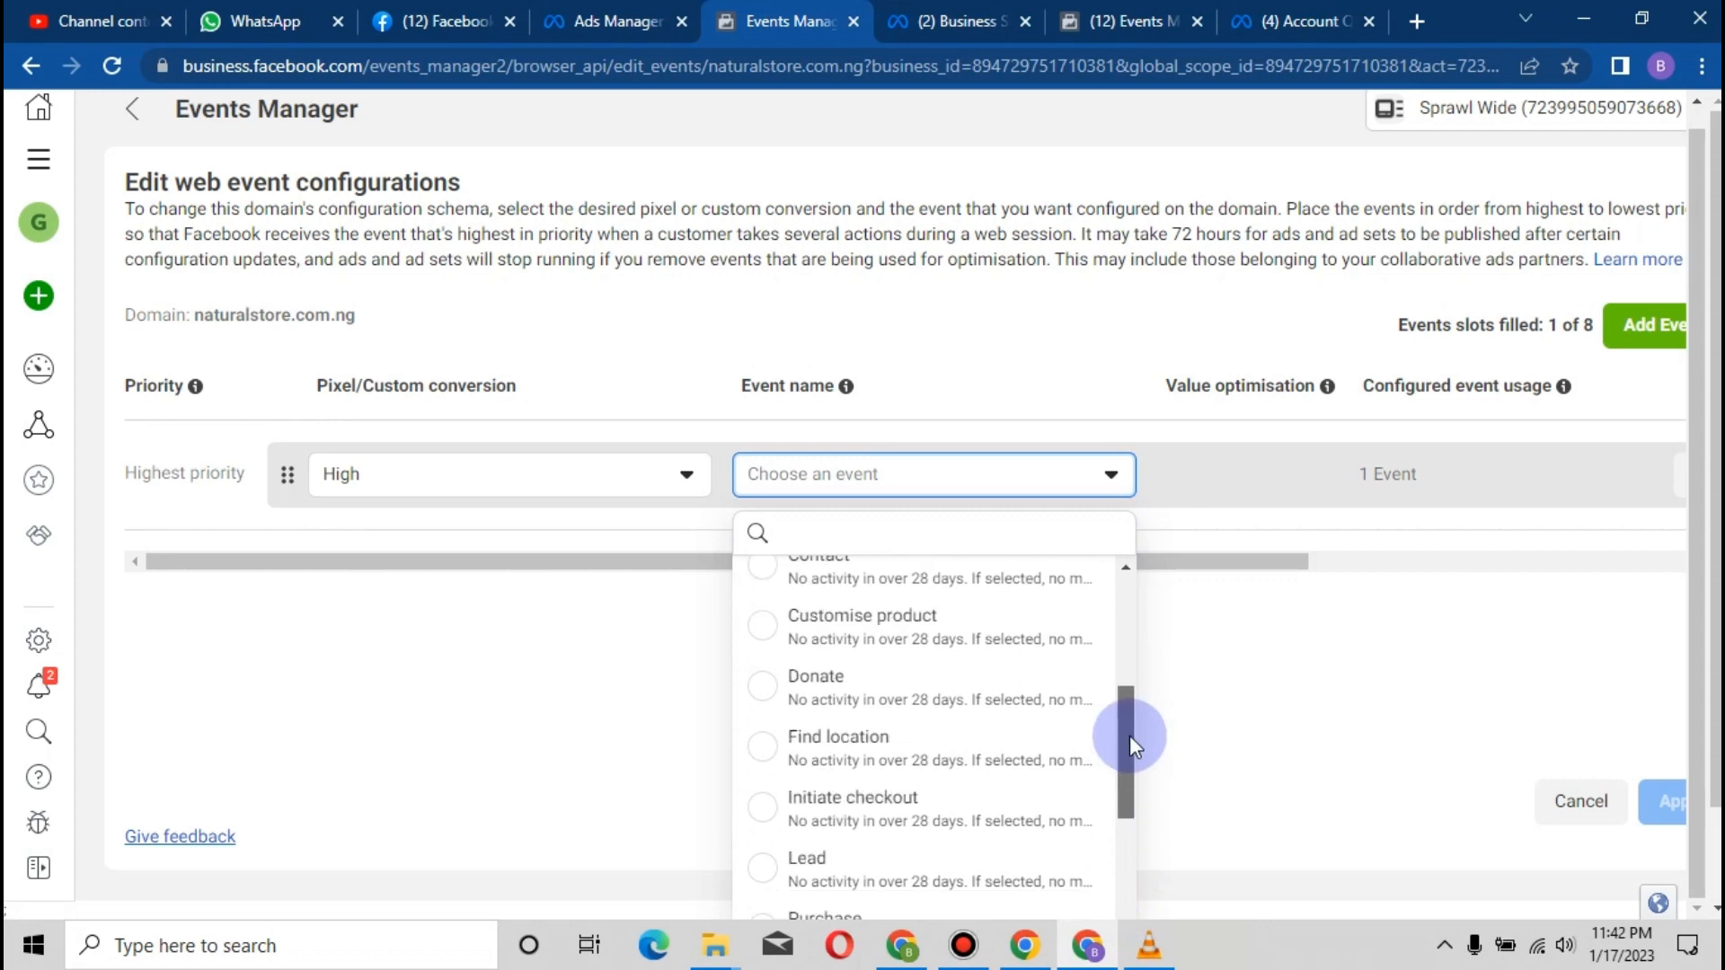
scroll(1130, 665, "up", 5)
left_click_drag(1128, 676, 1124, 802)
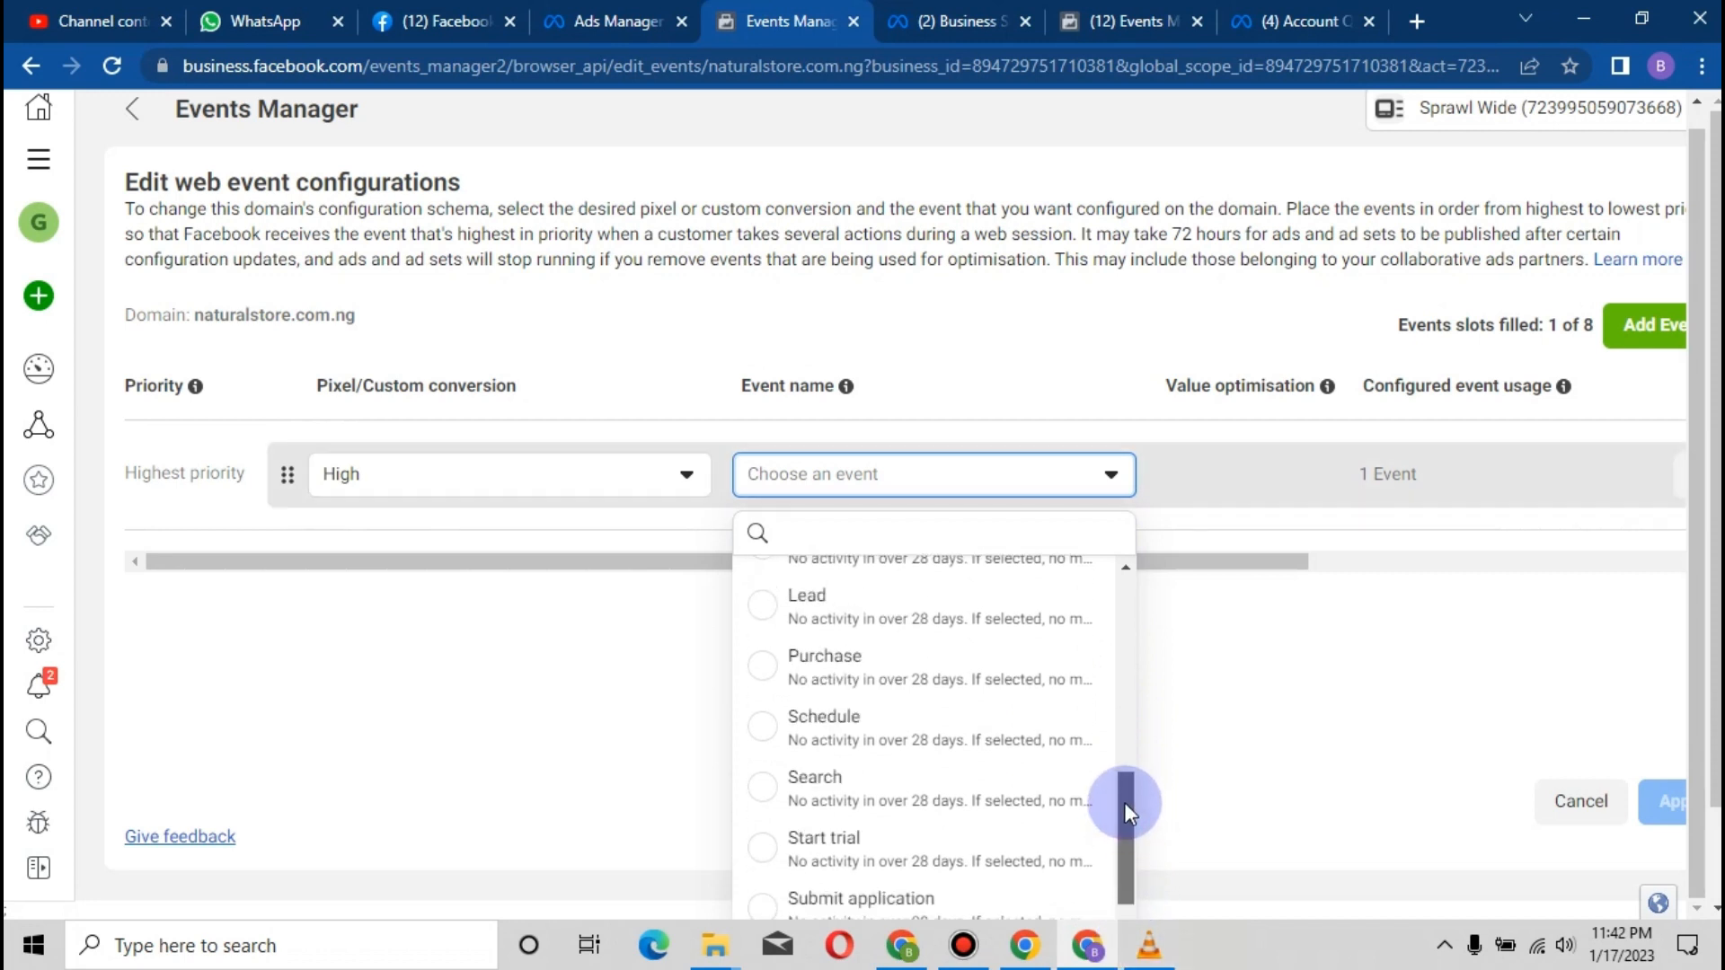
scroll(1116, 821, "up", 1)
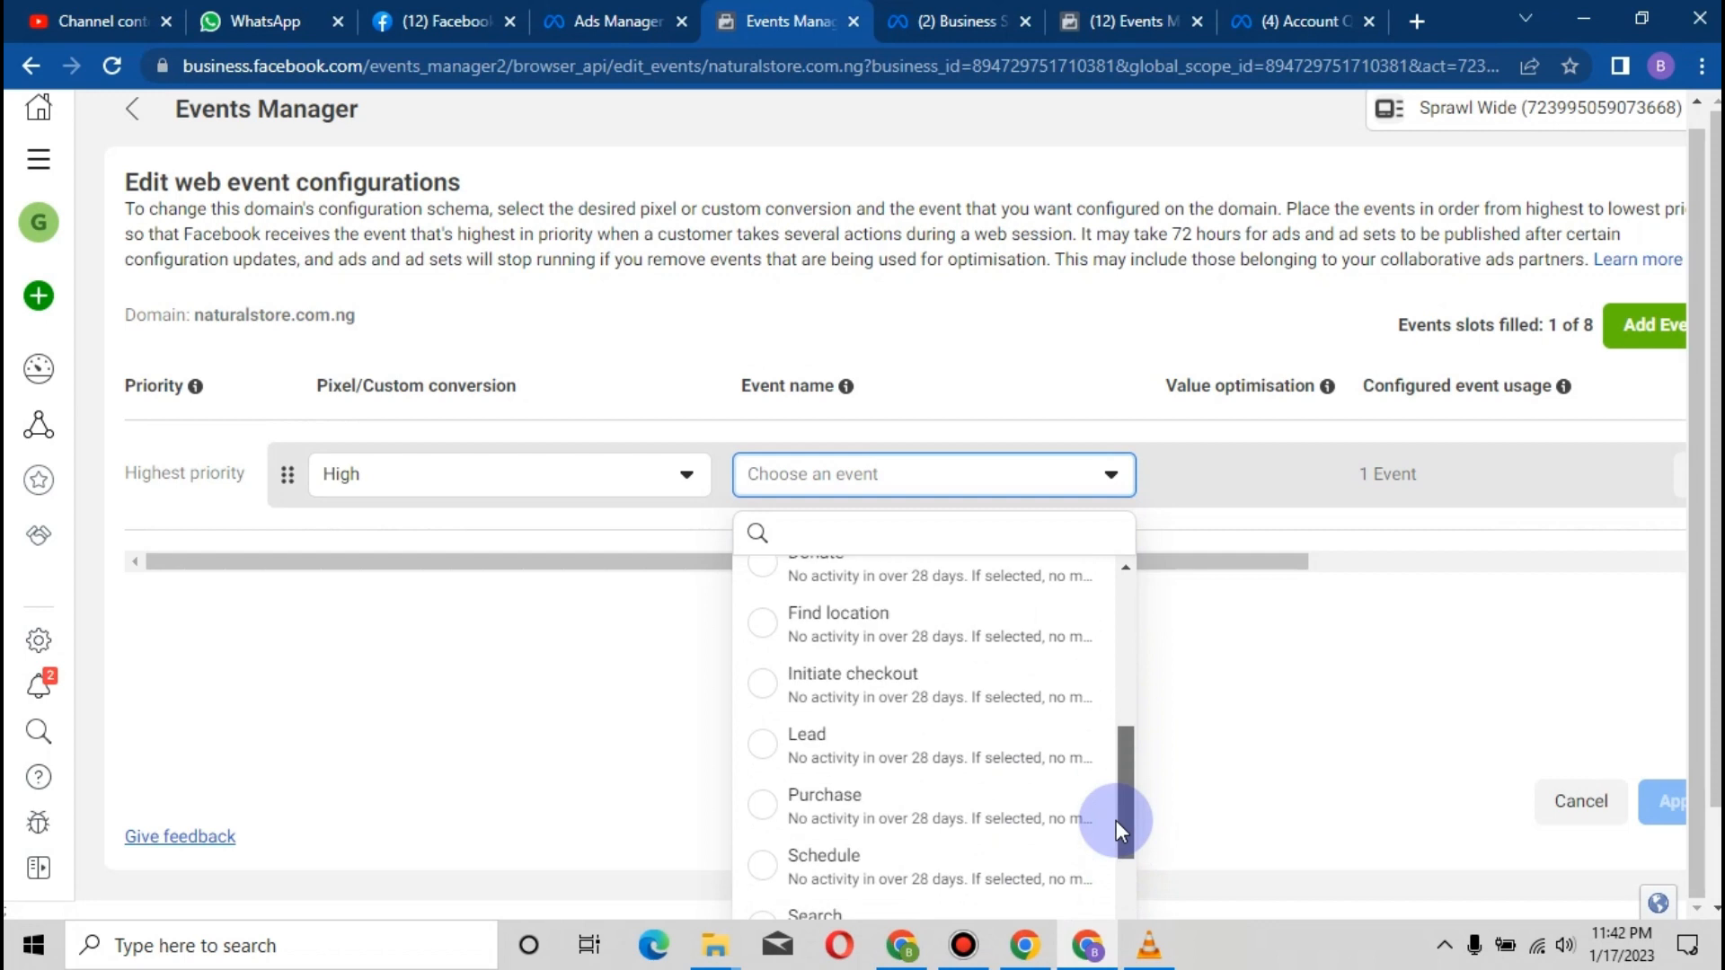
scroll(1115, 821, "down", 3)
scroll(1114, 809, "up", 1)
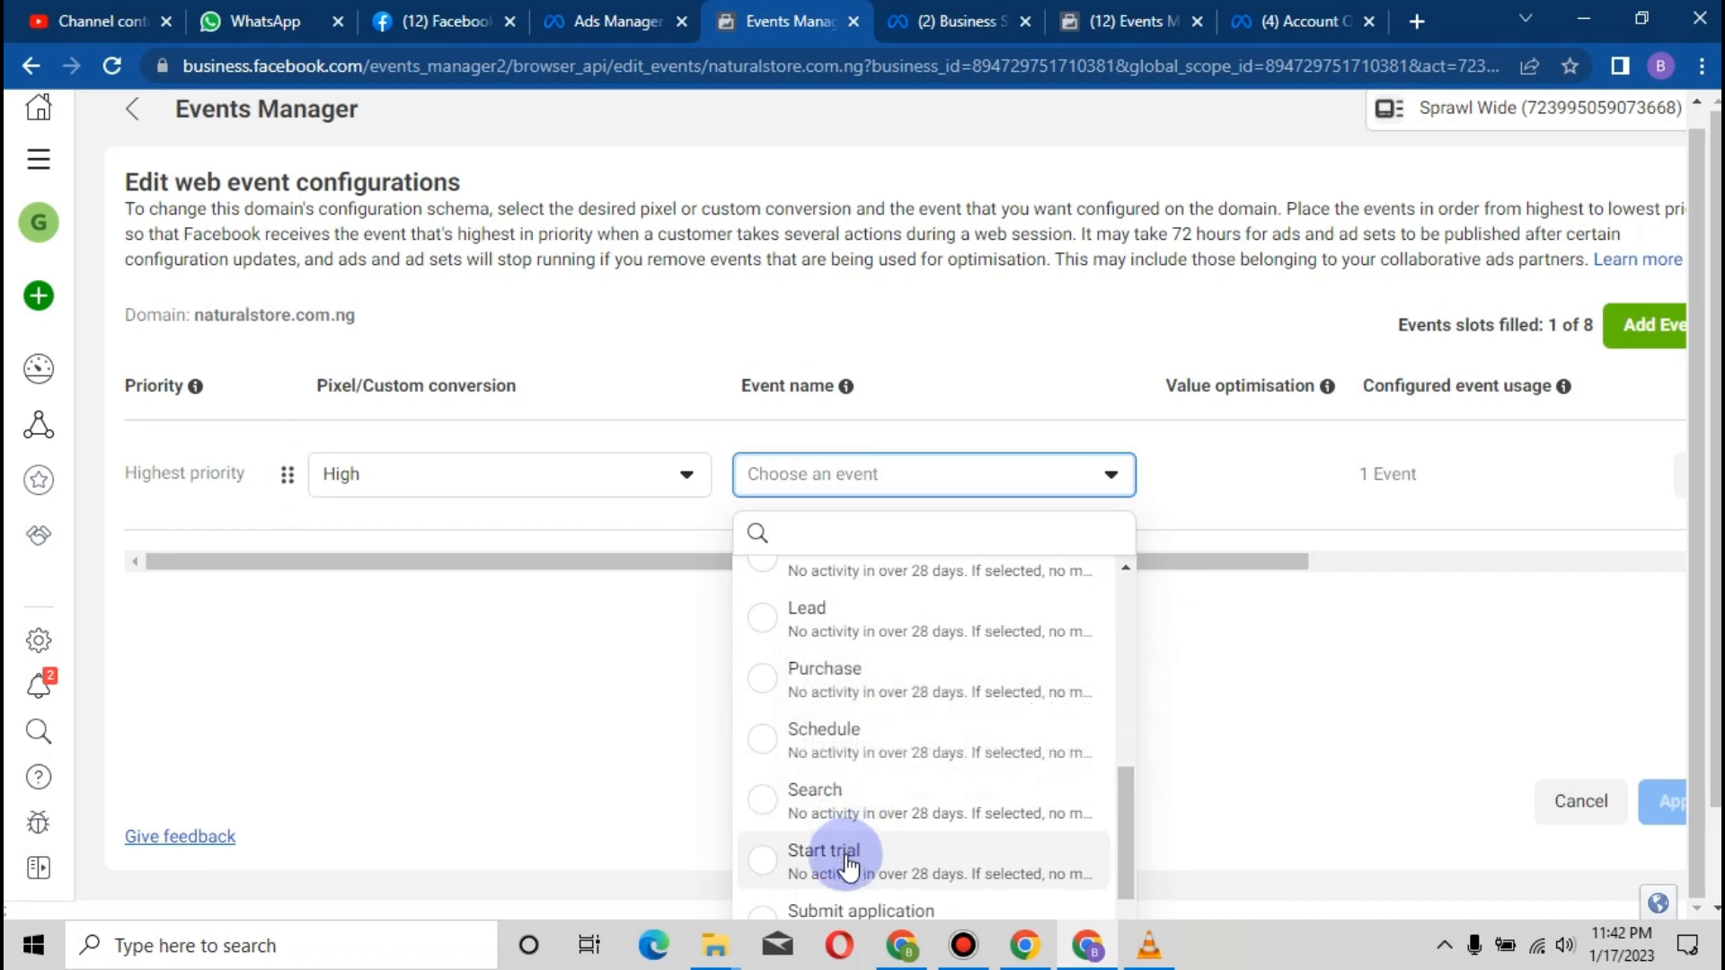
left_click(865, 667)
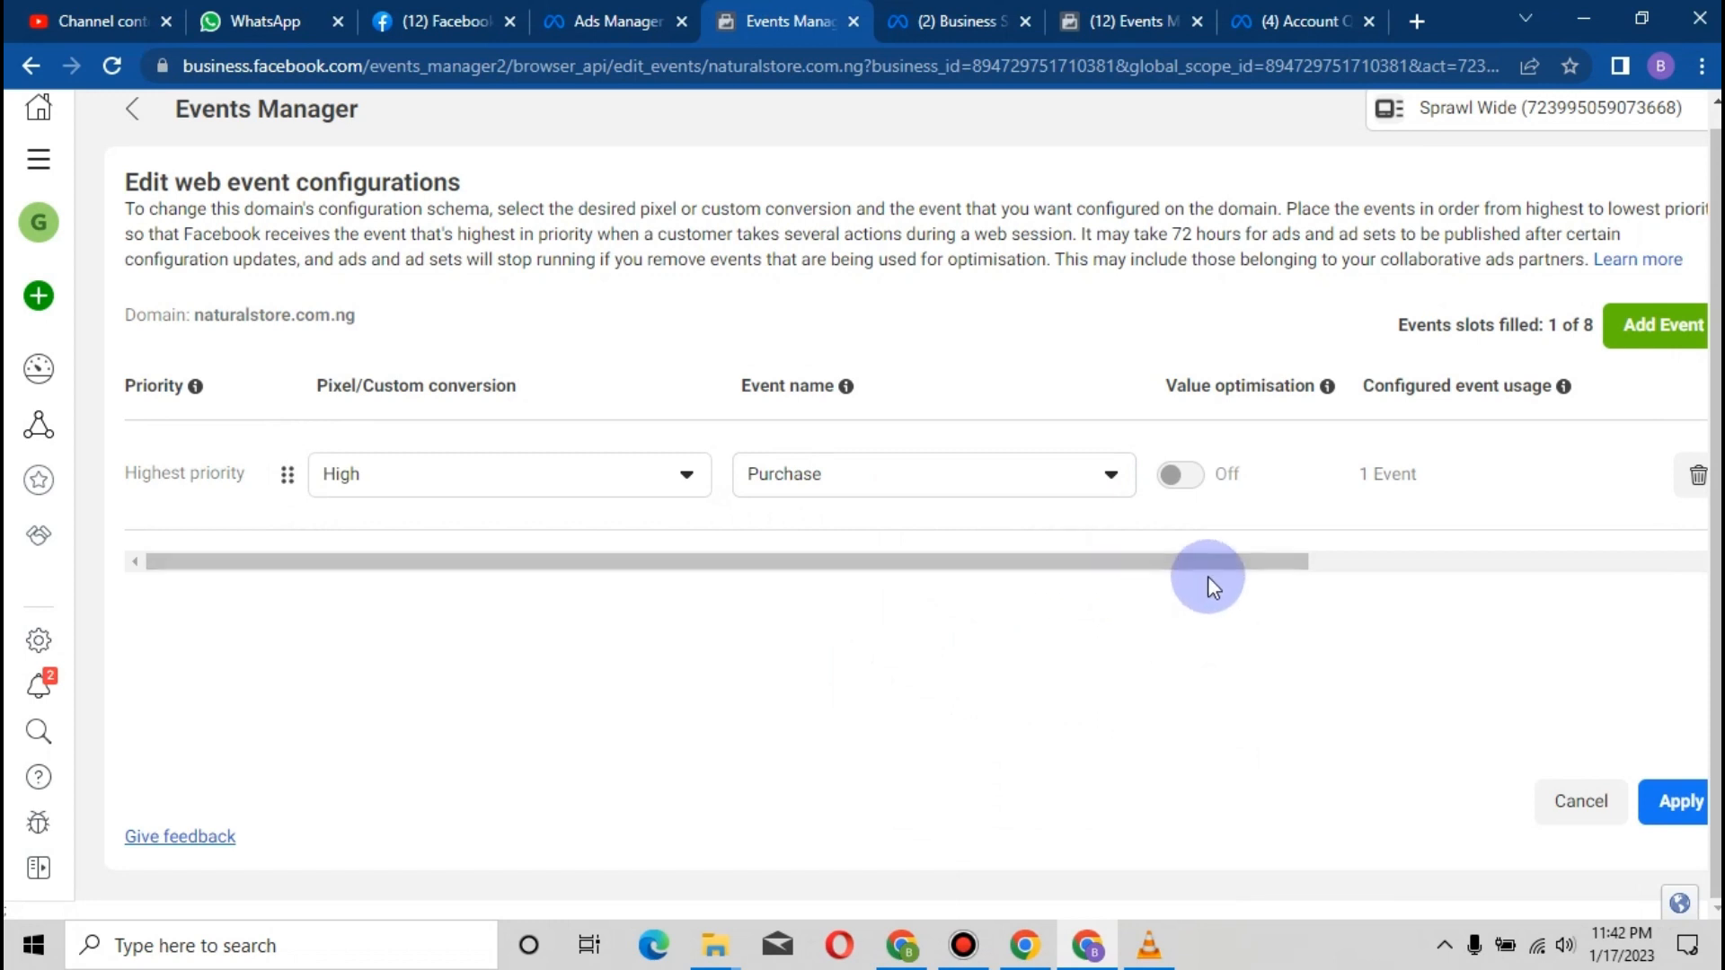
Apply the event configuration, confirm the changes for the domain and close the confirmation message
left_click(1674, 804)
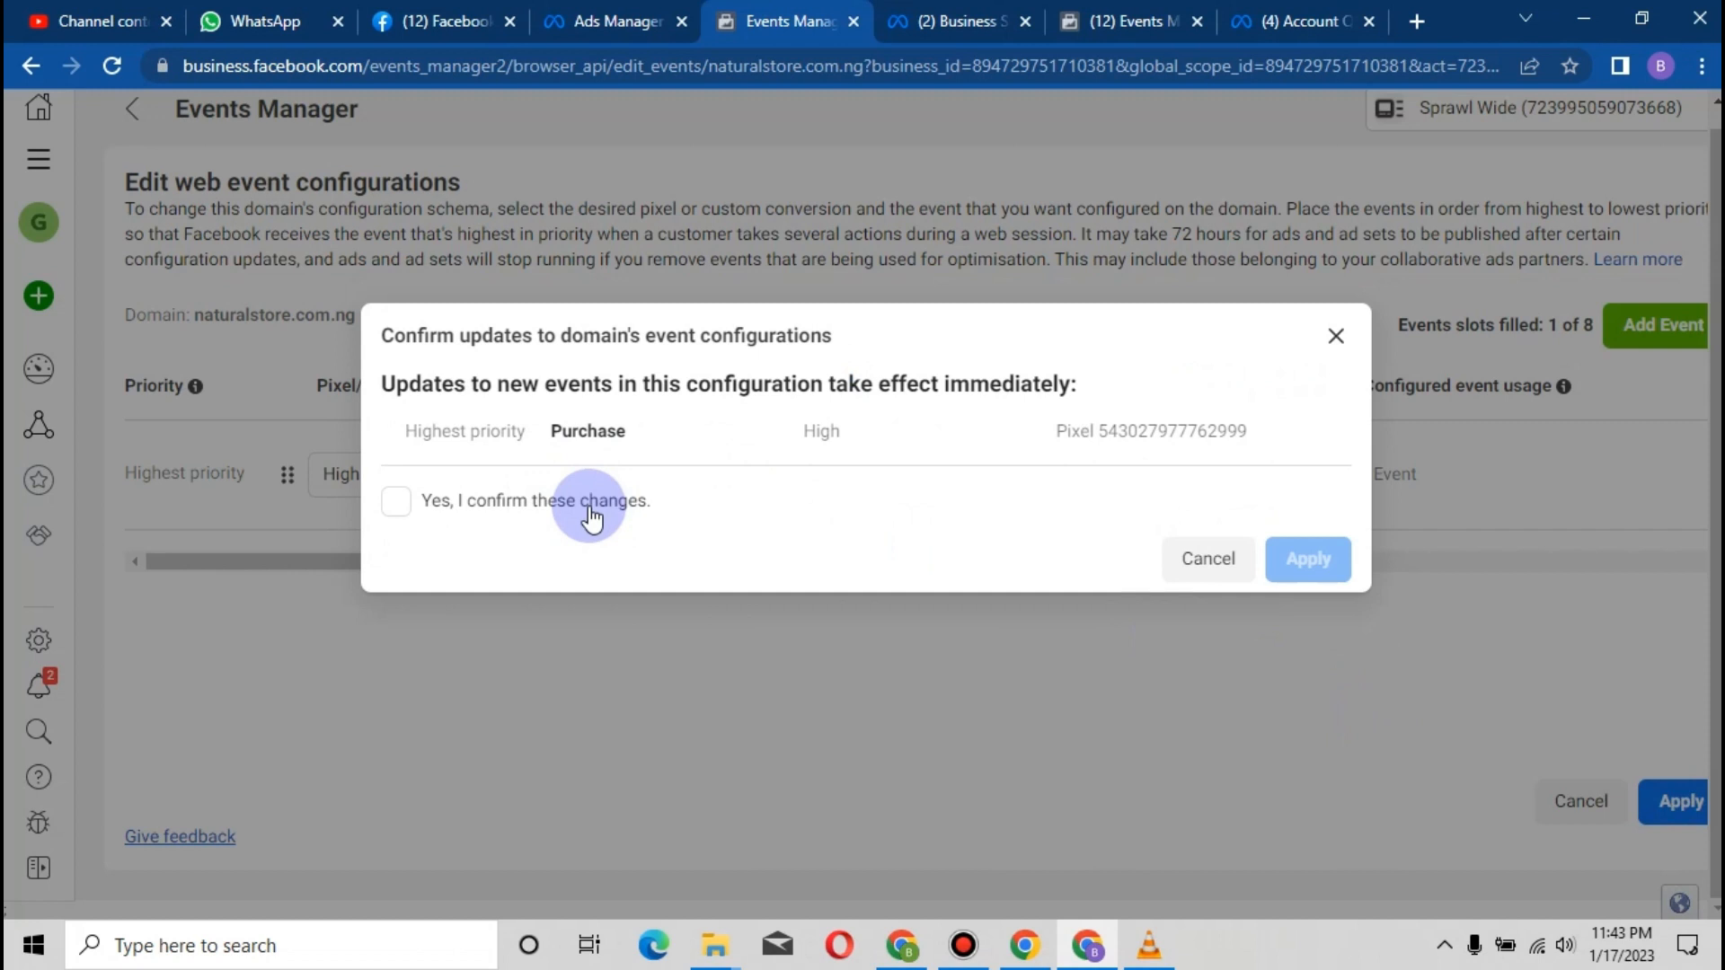
left_click(438, 512)
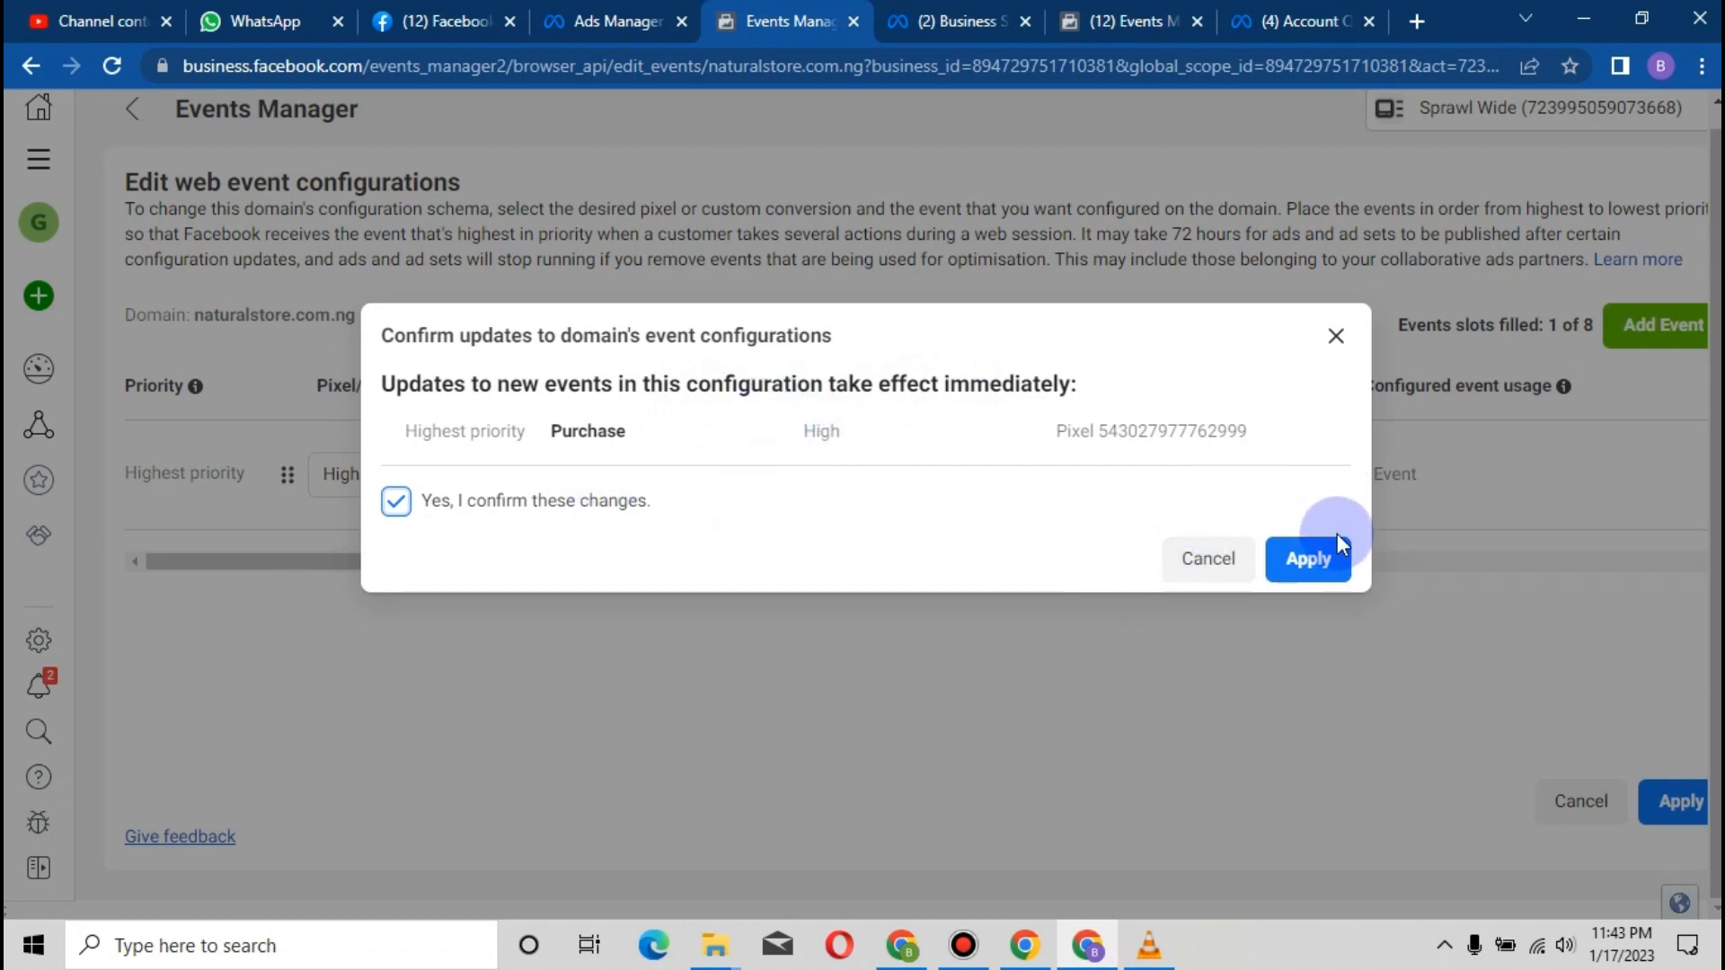
left_click(1304, 564)
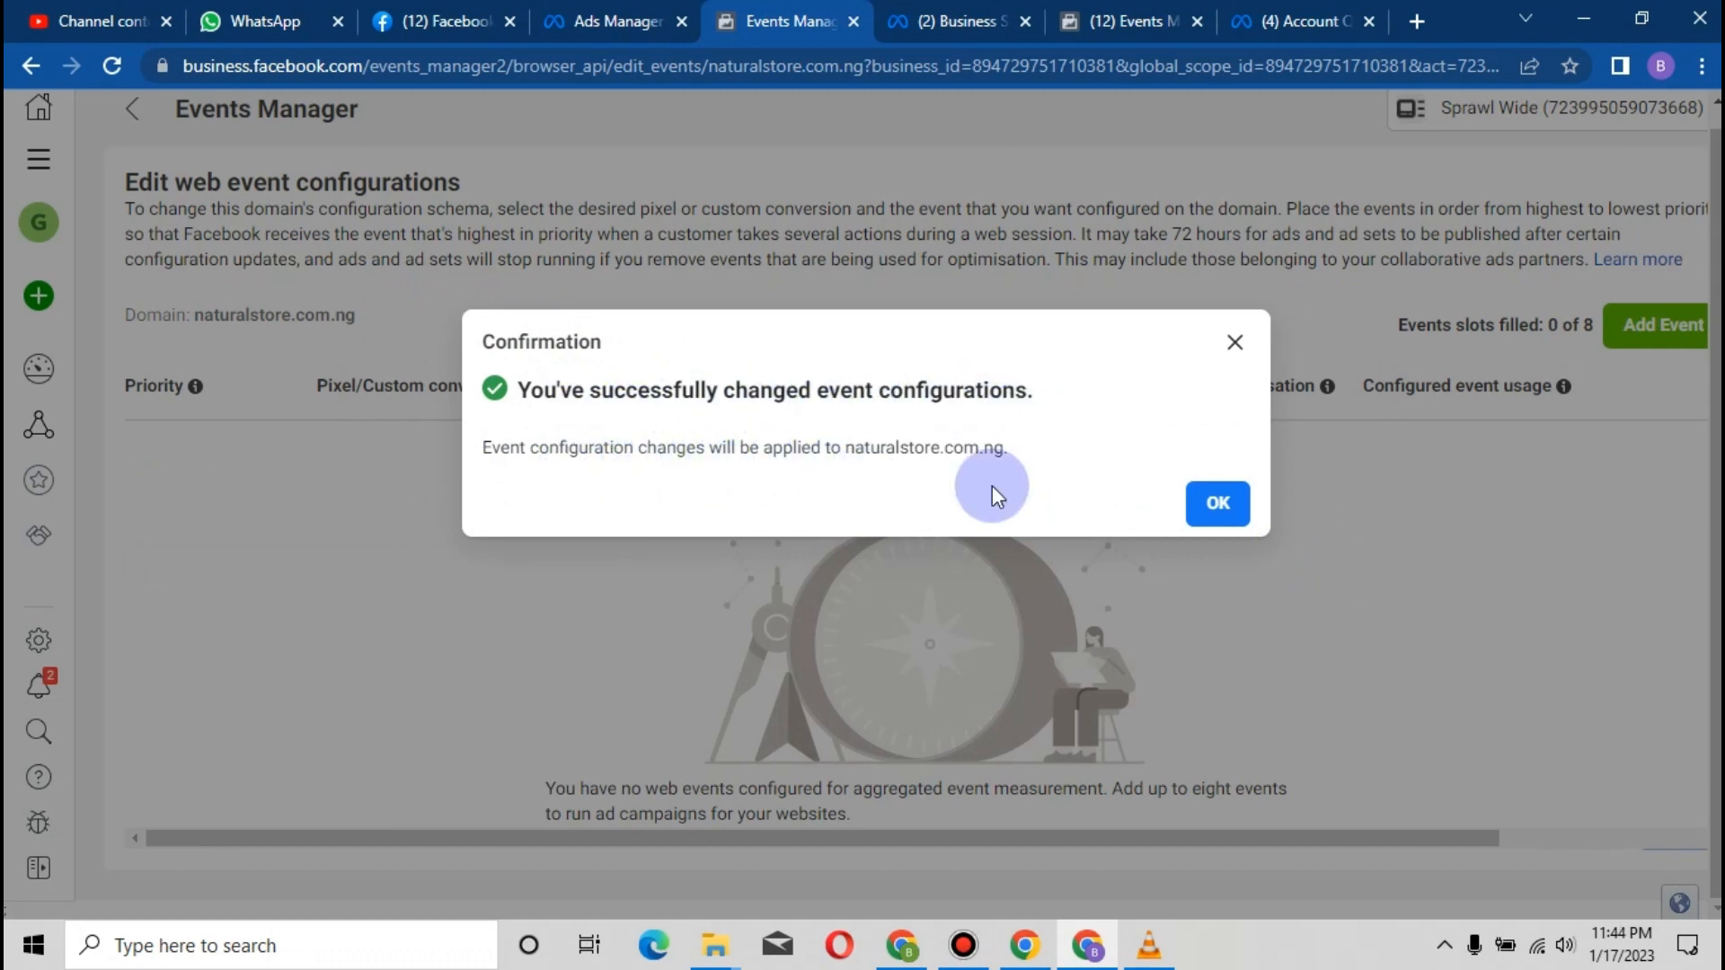
left_click(1232, 509)
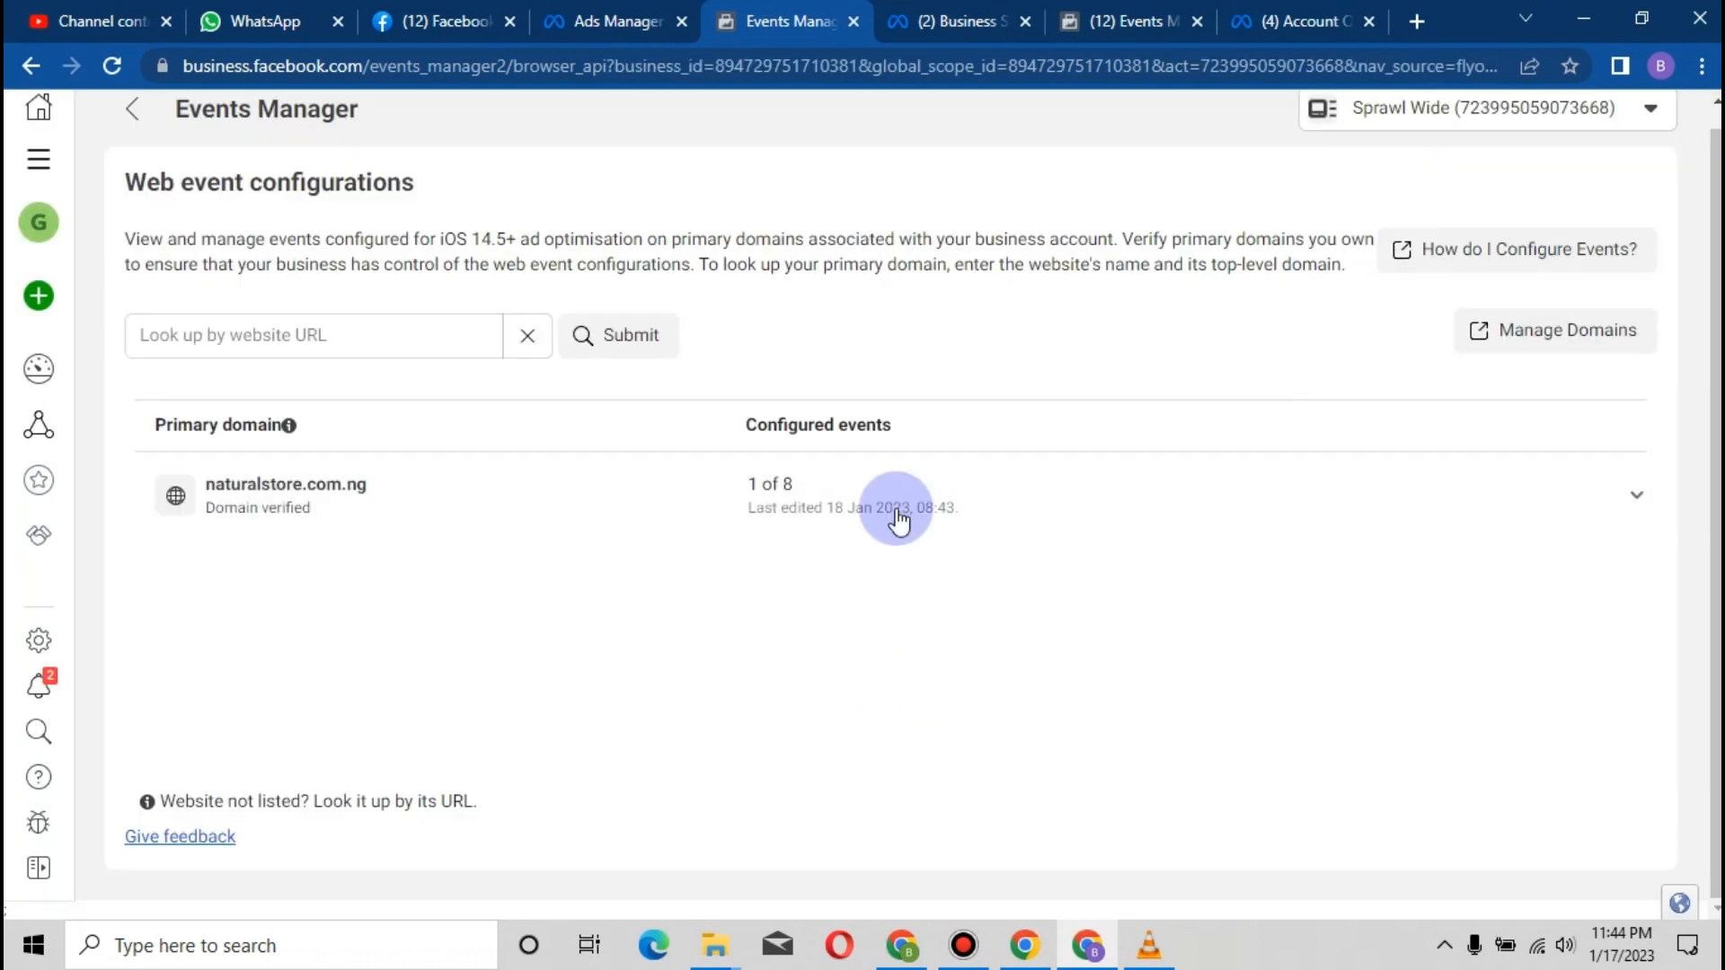
Review the configured events of naturalstore.com.ng and look over the High pixel's overview page
left_click(804, 526)
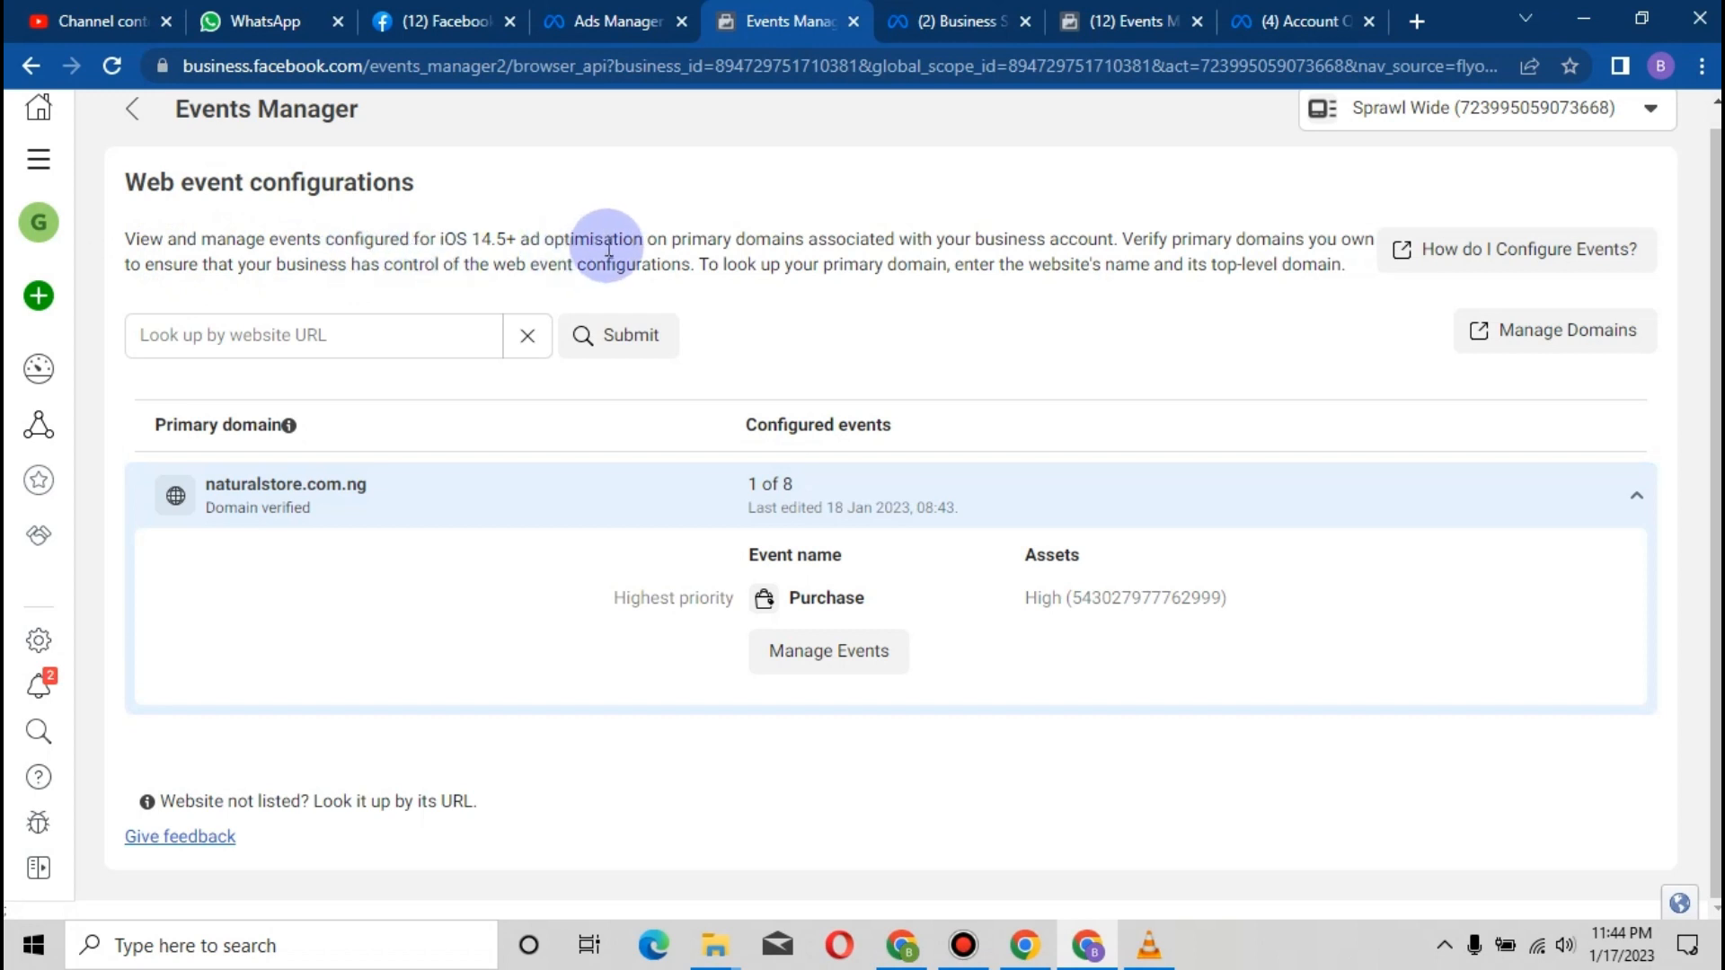
left_click(1089, 500)
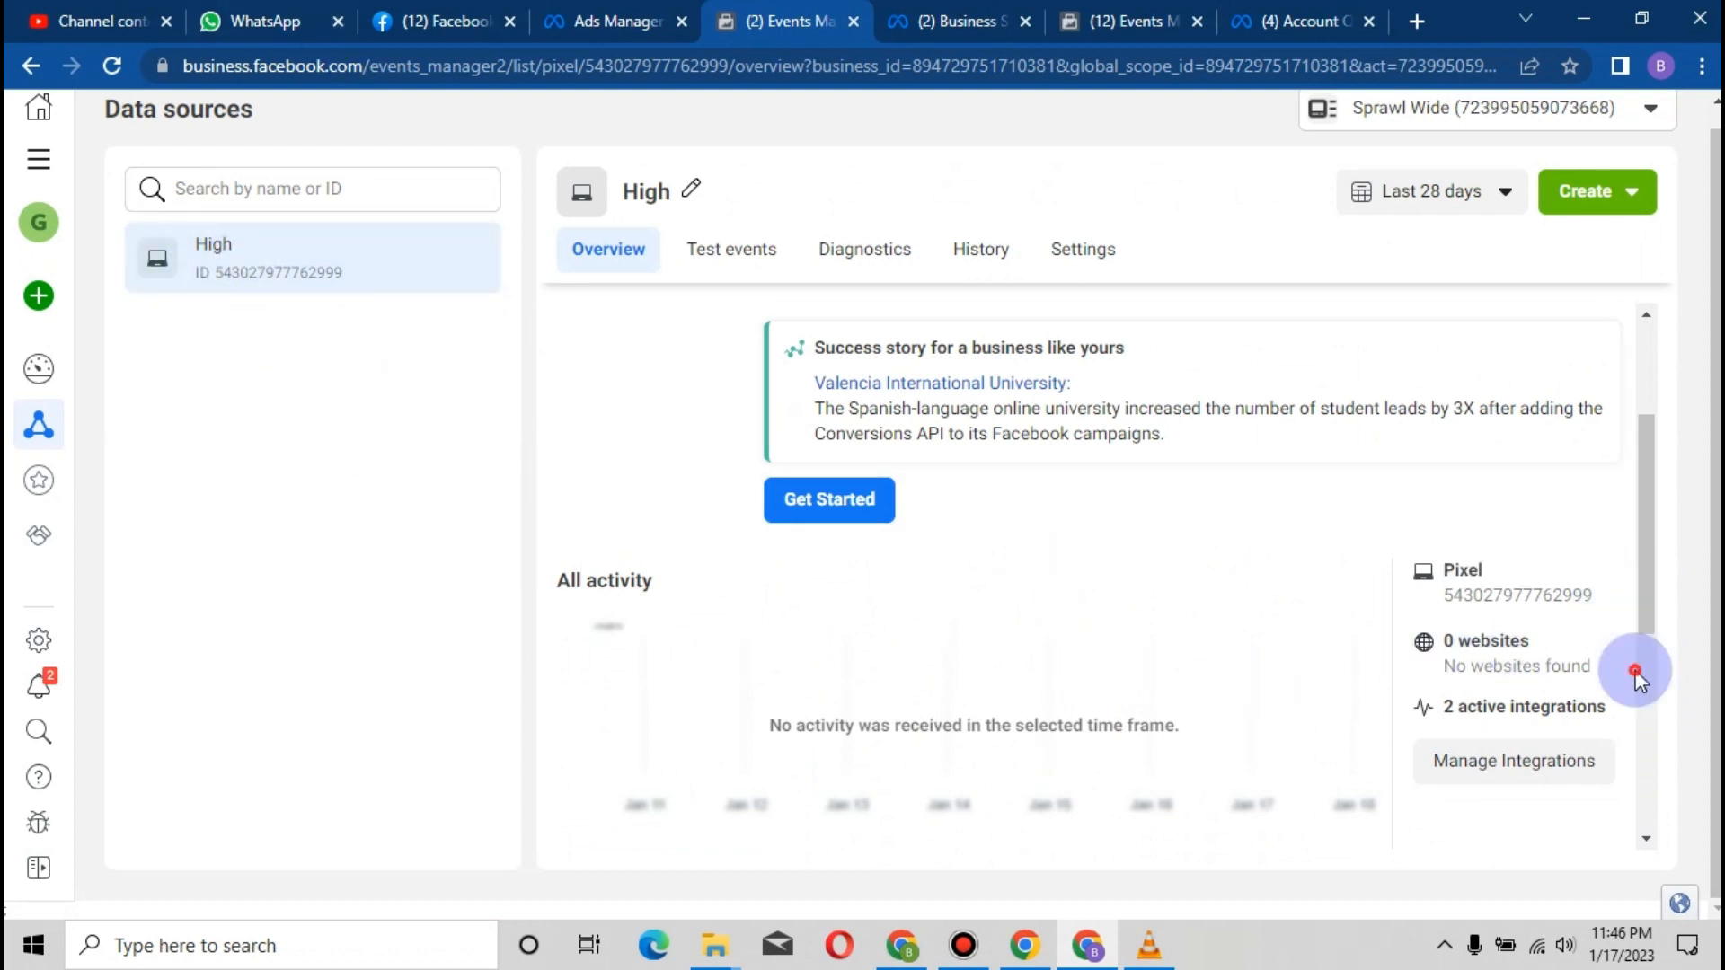
left_click_drag(1635, 670, 1653, 413)
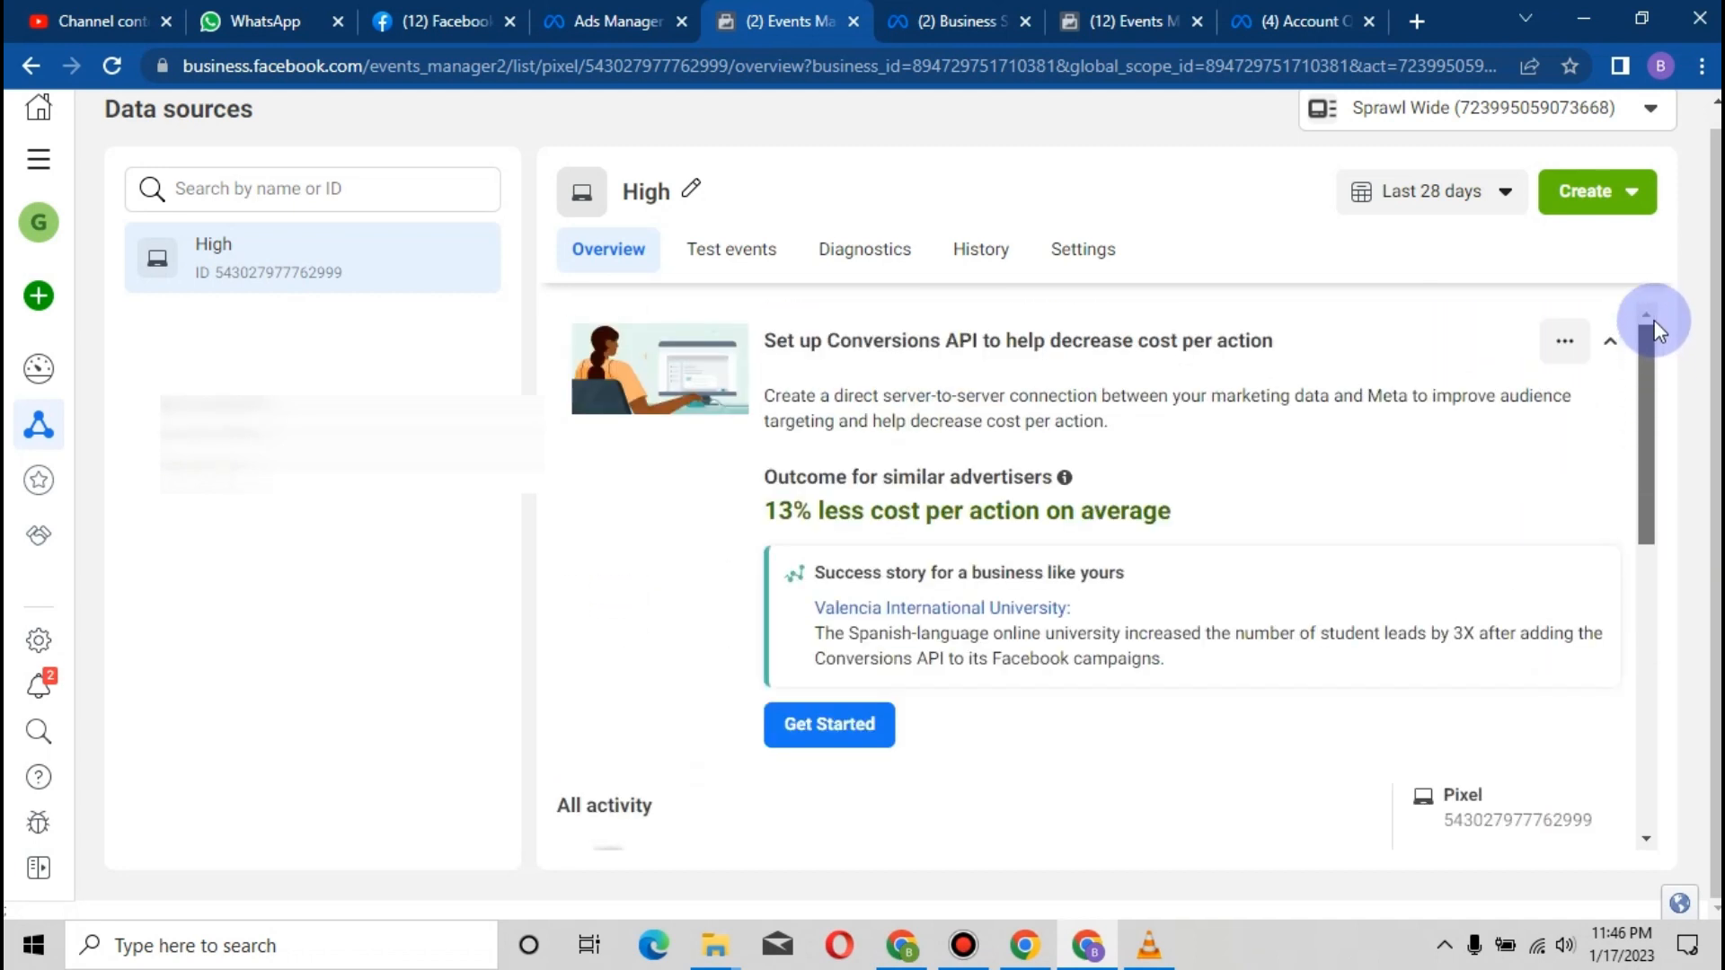
left_click_drag(1652, 320, 1653, 240)
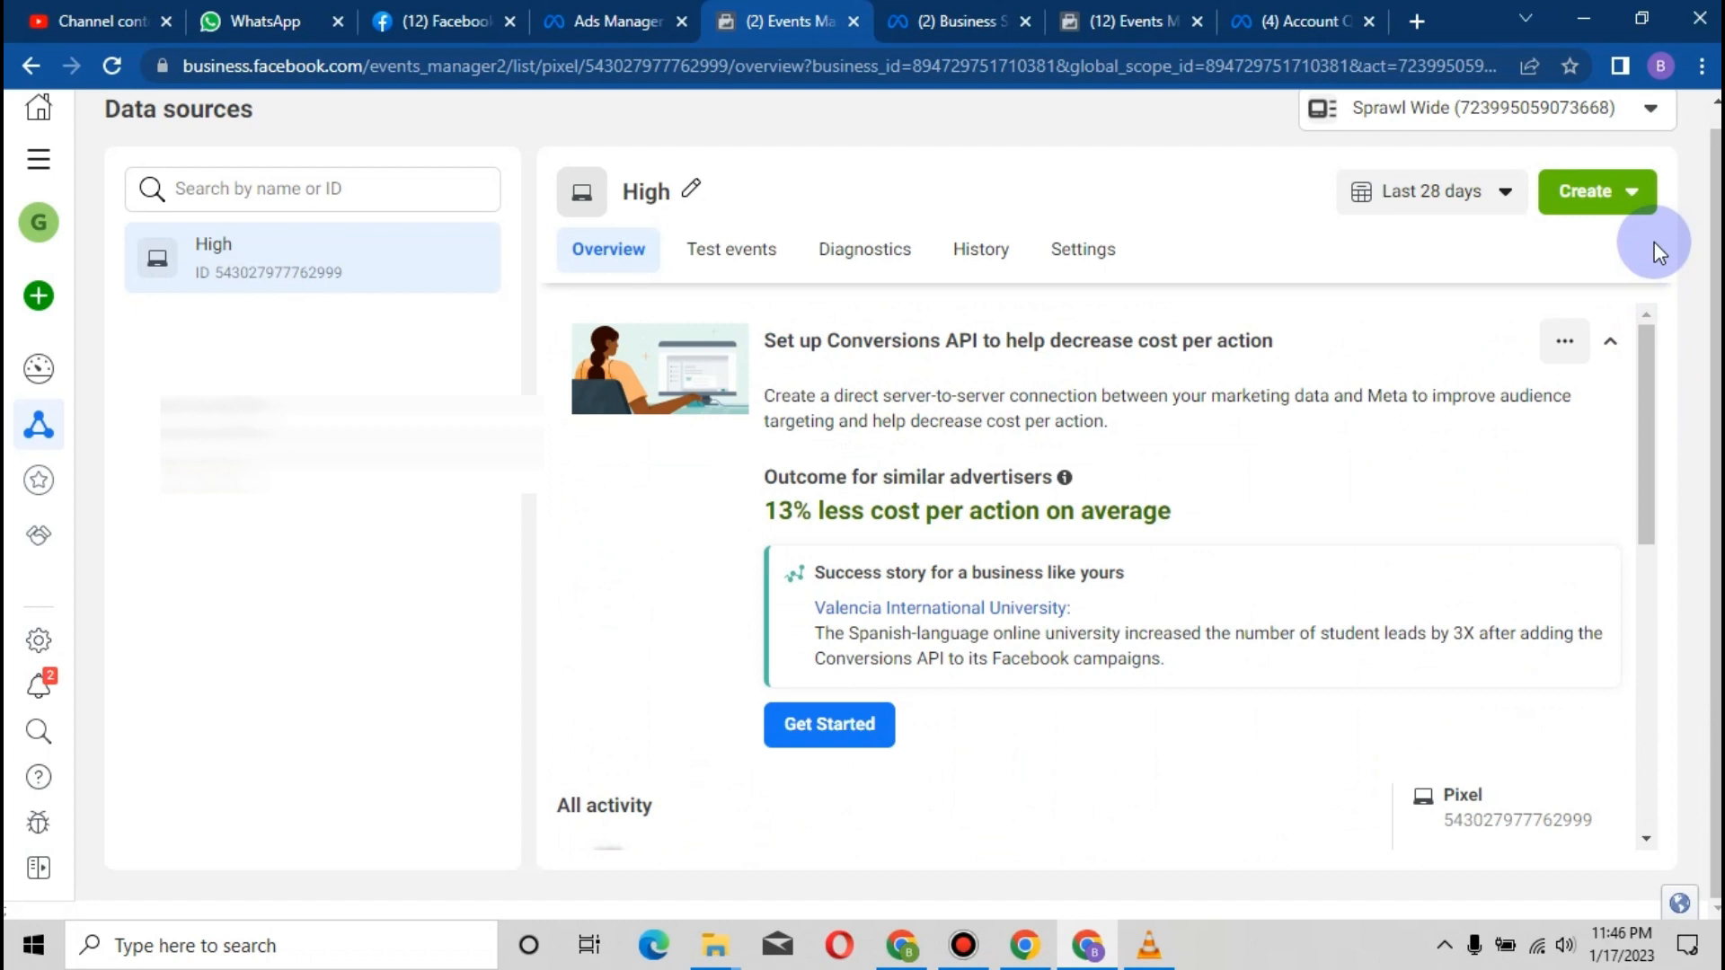
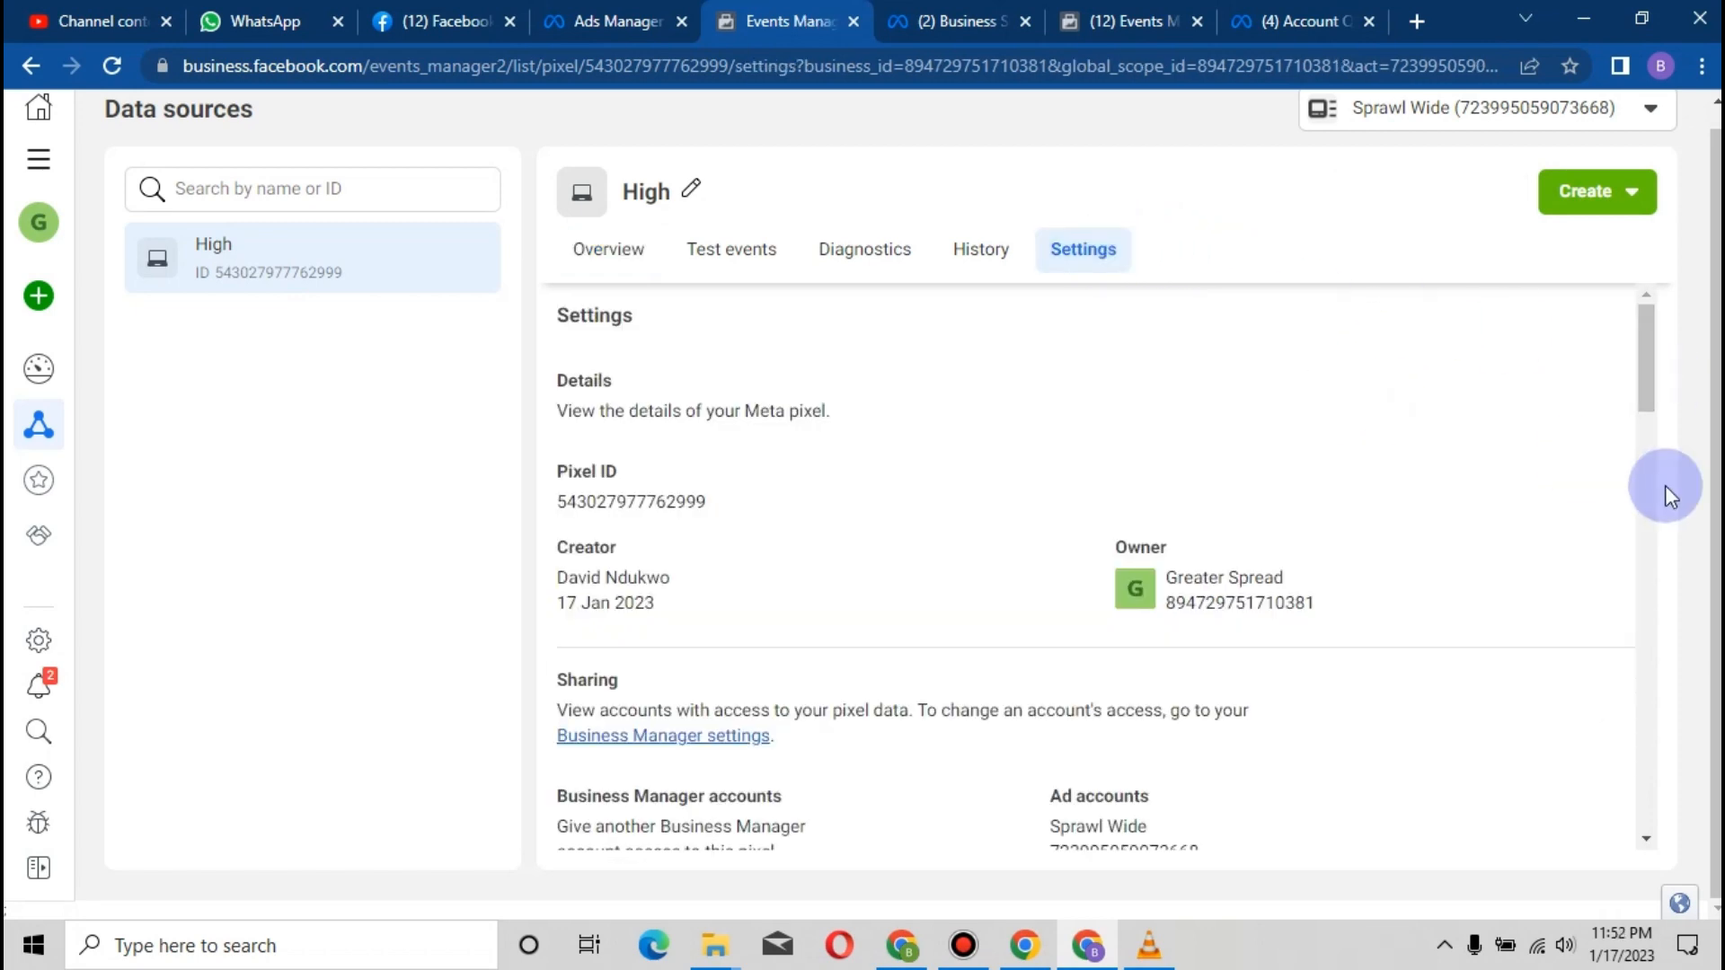
Open the event setup tool from the High pixel's event setup settings and launch it on the website naturalstore.com.ng
left_click_drag(1647, 397, 1645, 519)
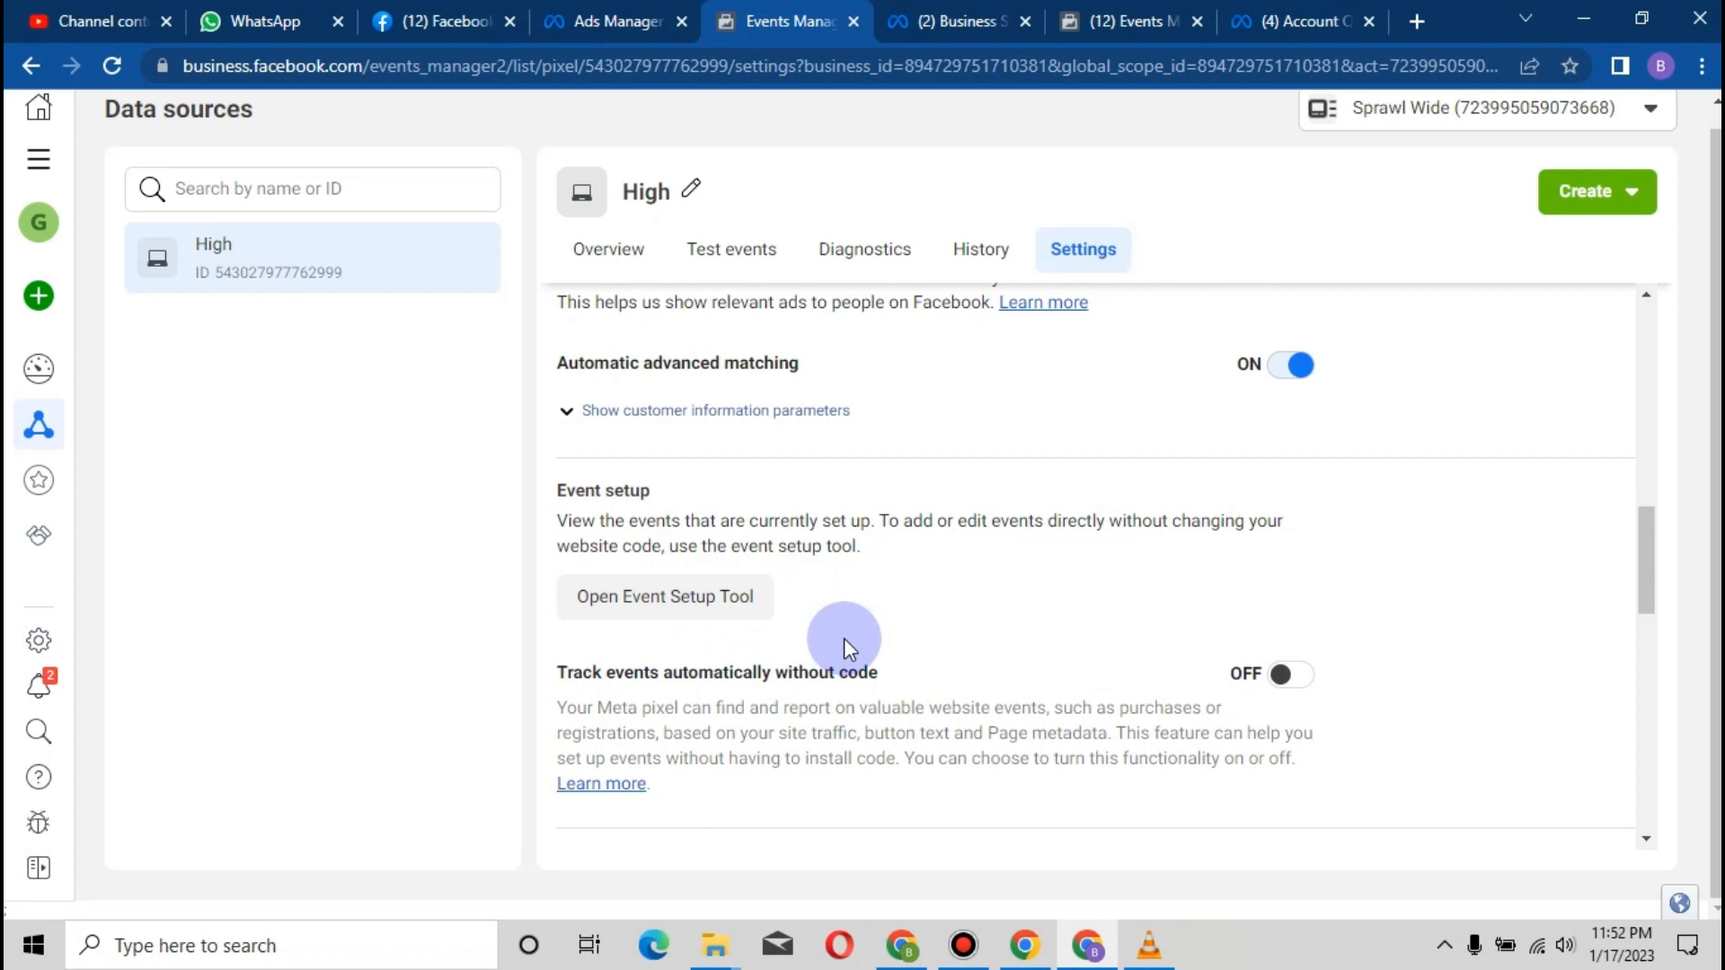
left_click(737, 600)
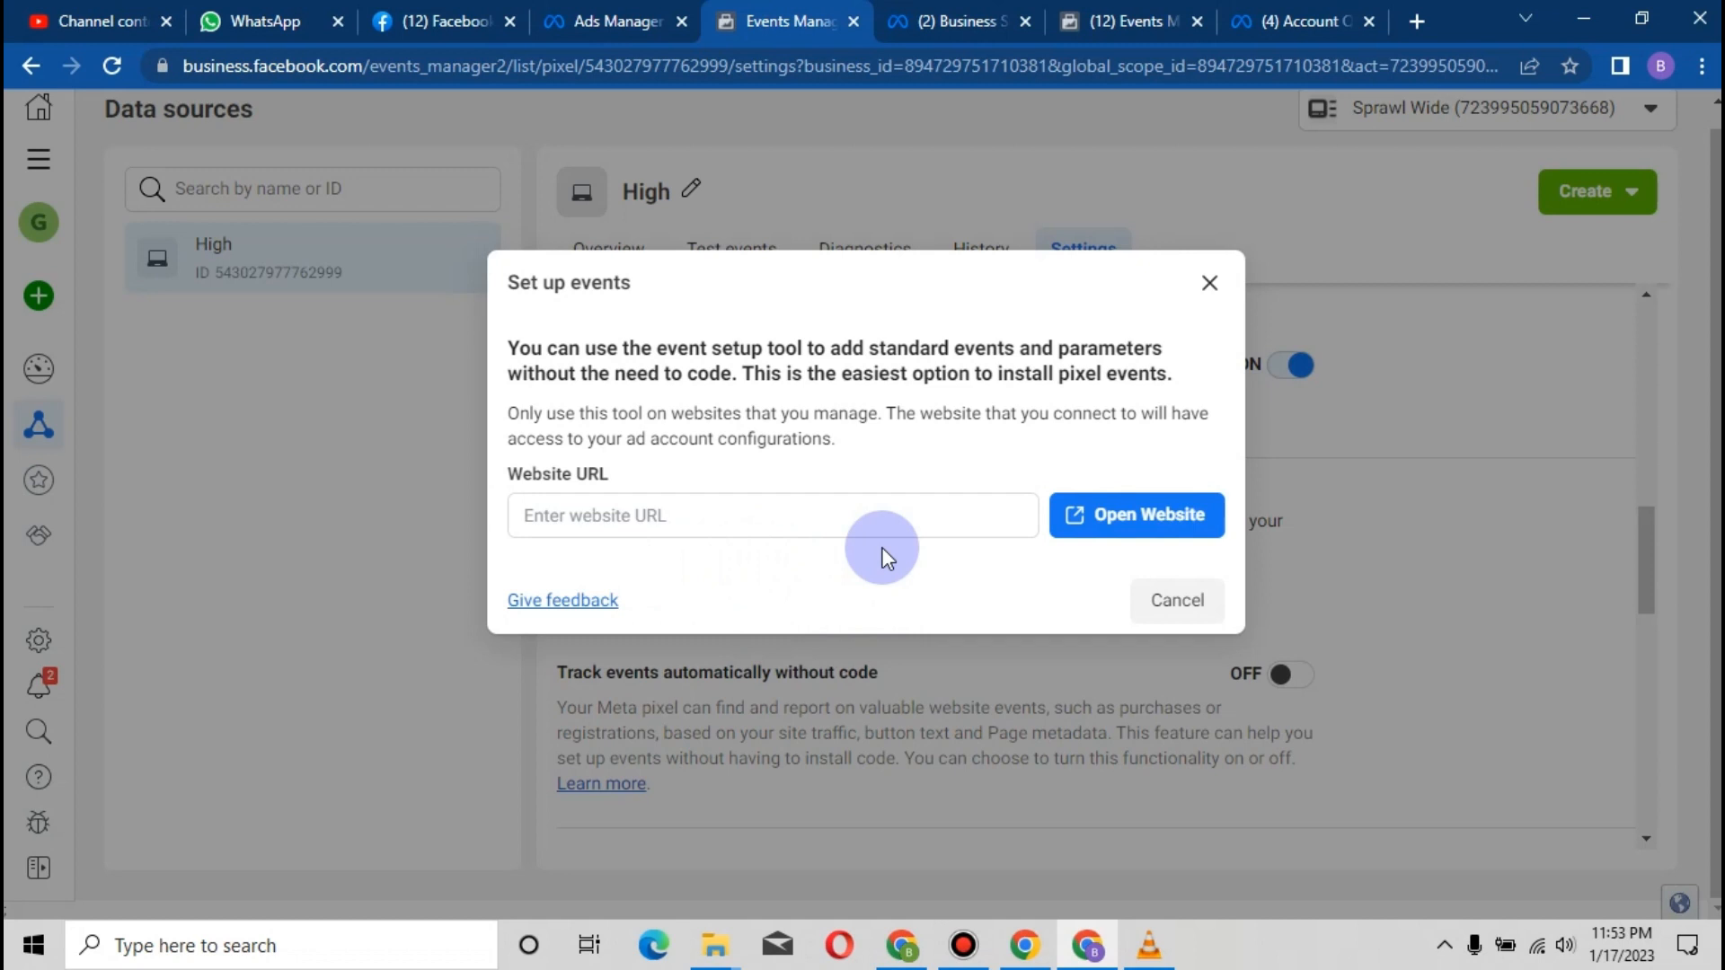
left_click(866, 520)
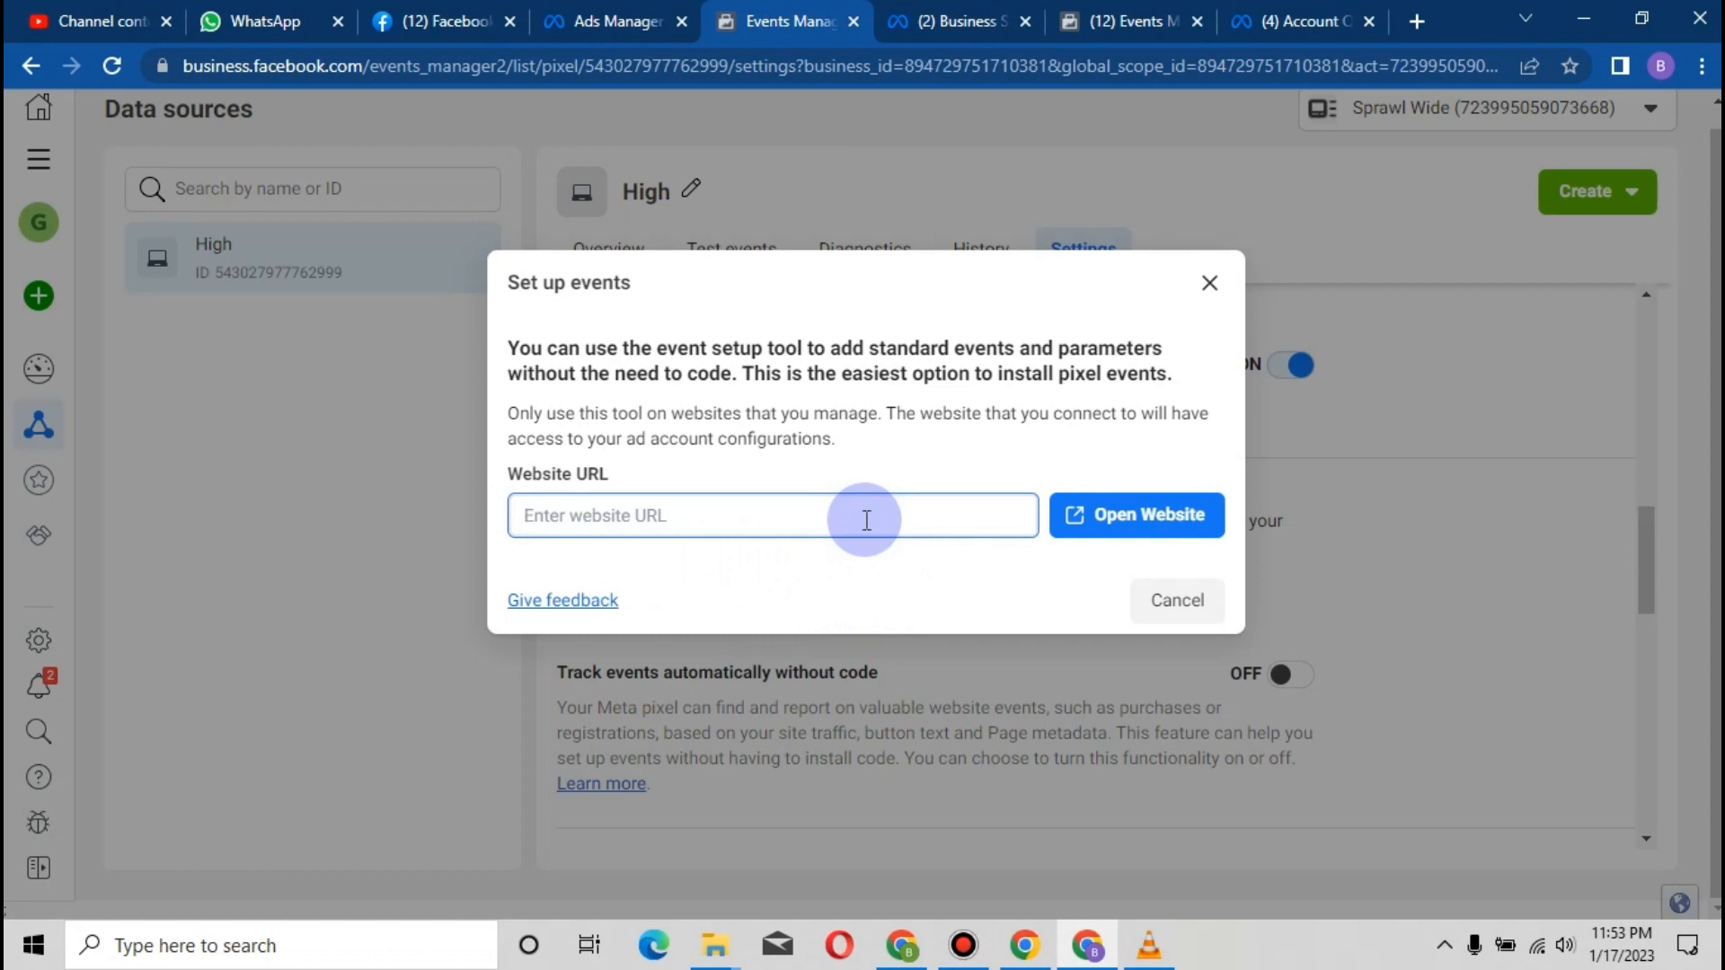
type("naturalstore.com.ng")
left_click(1114, 528)
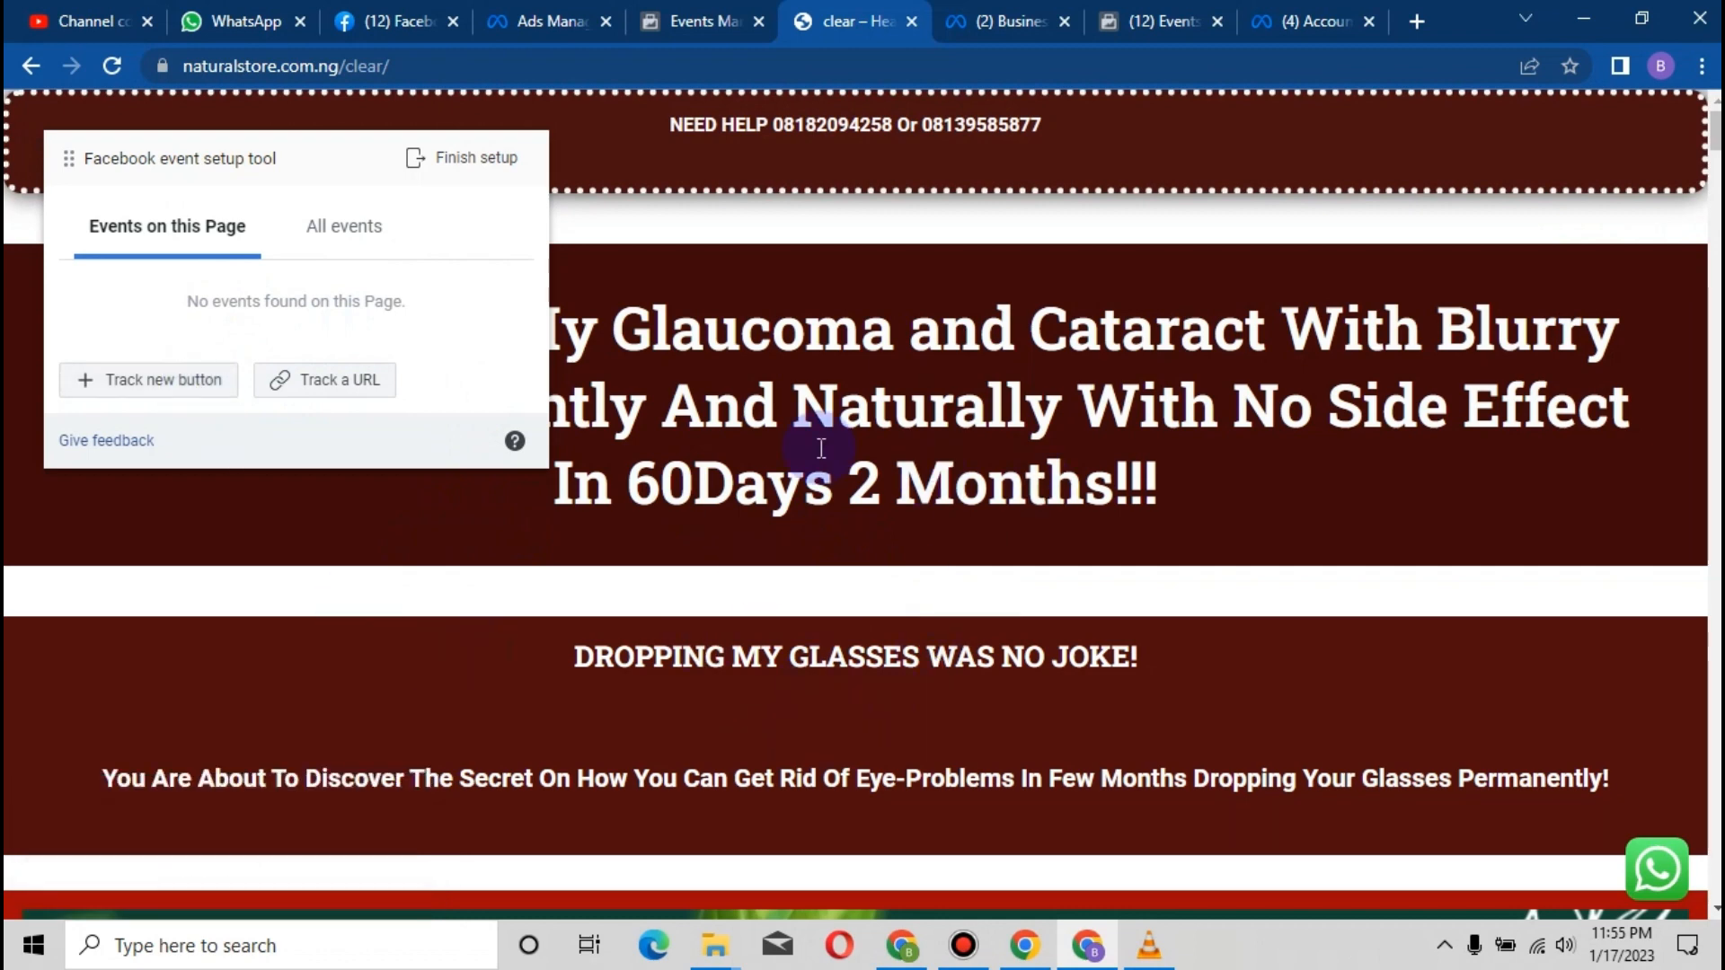
Track the Submit Your Order button as a Purchase event with no value included and NGN as currency, and finish the event setup
left_click(198, 382)
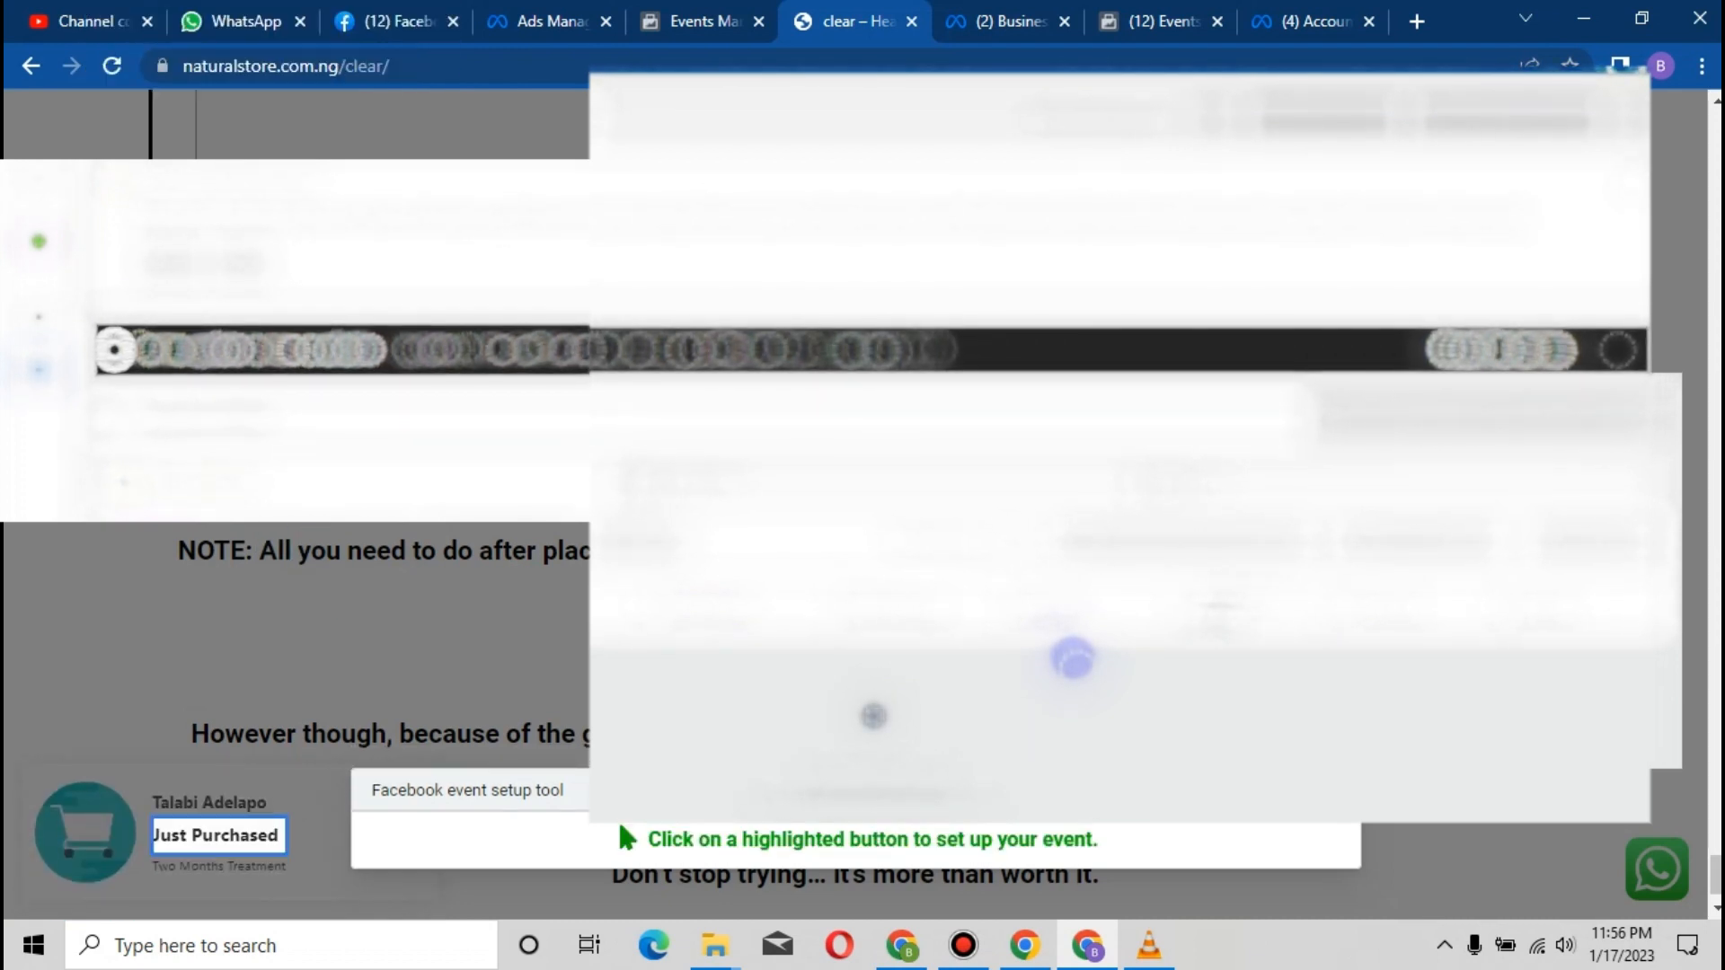
left_click(293, 387)
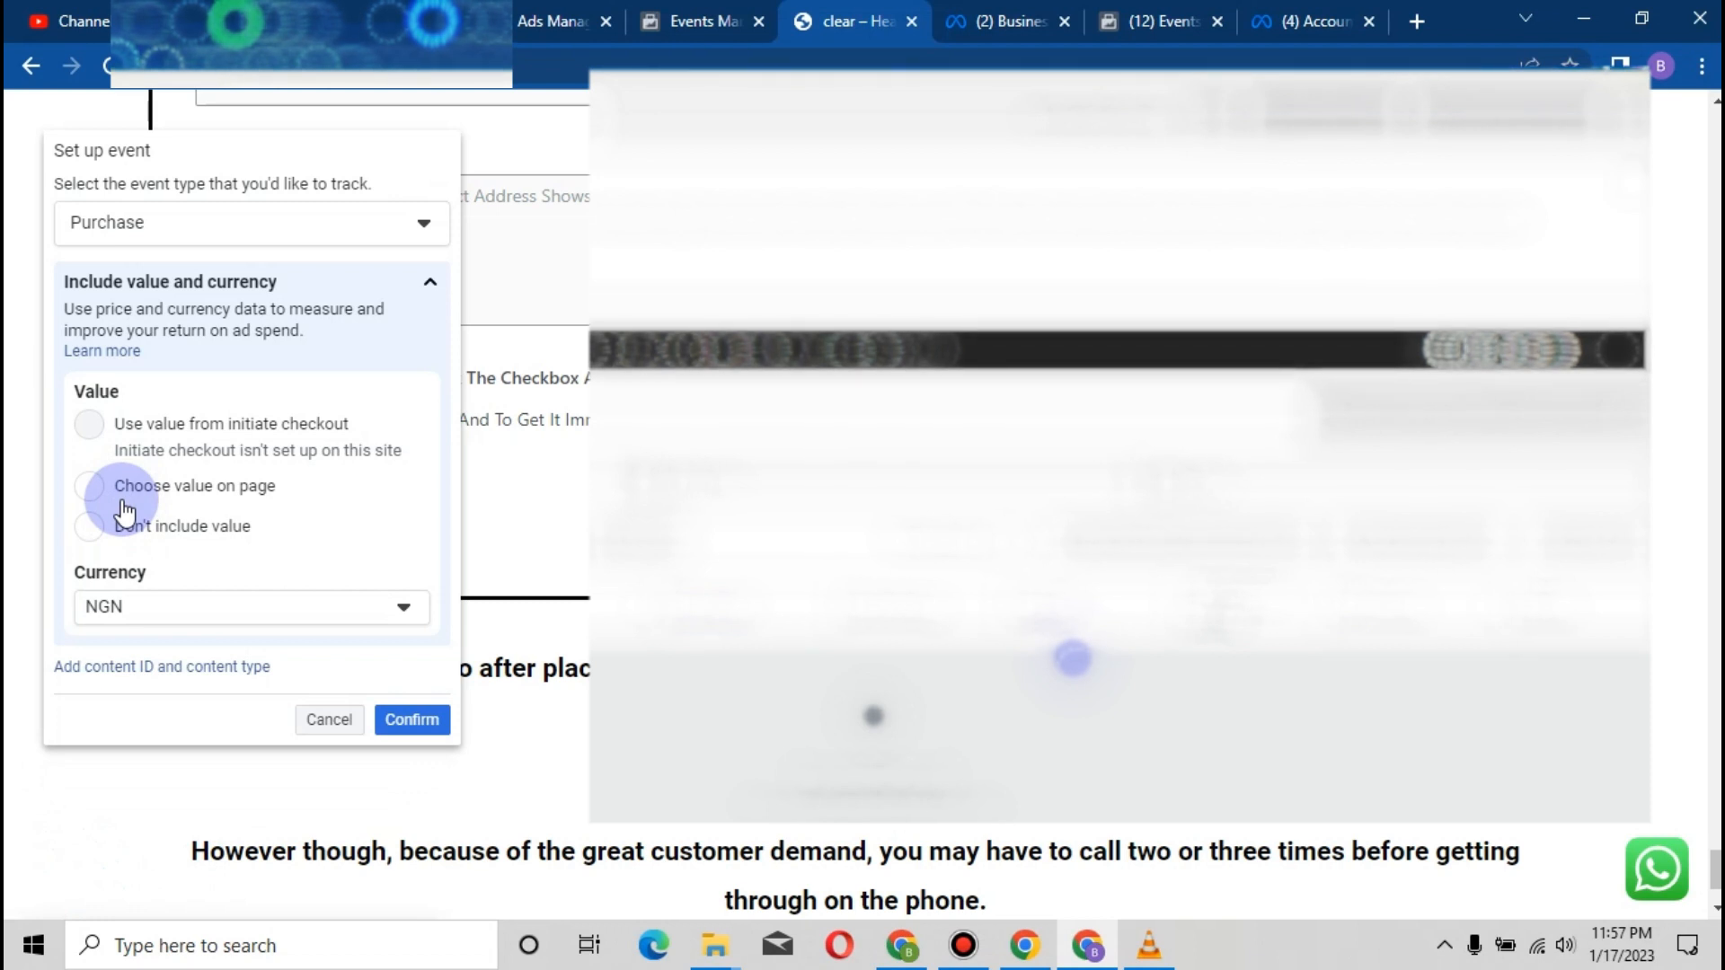
left_click(245, 527)
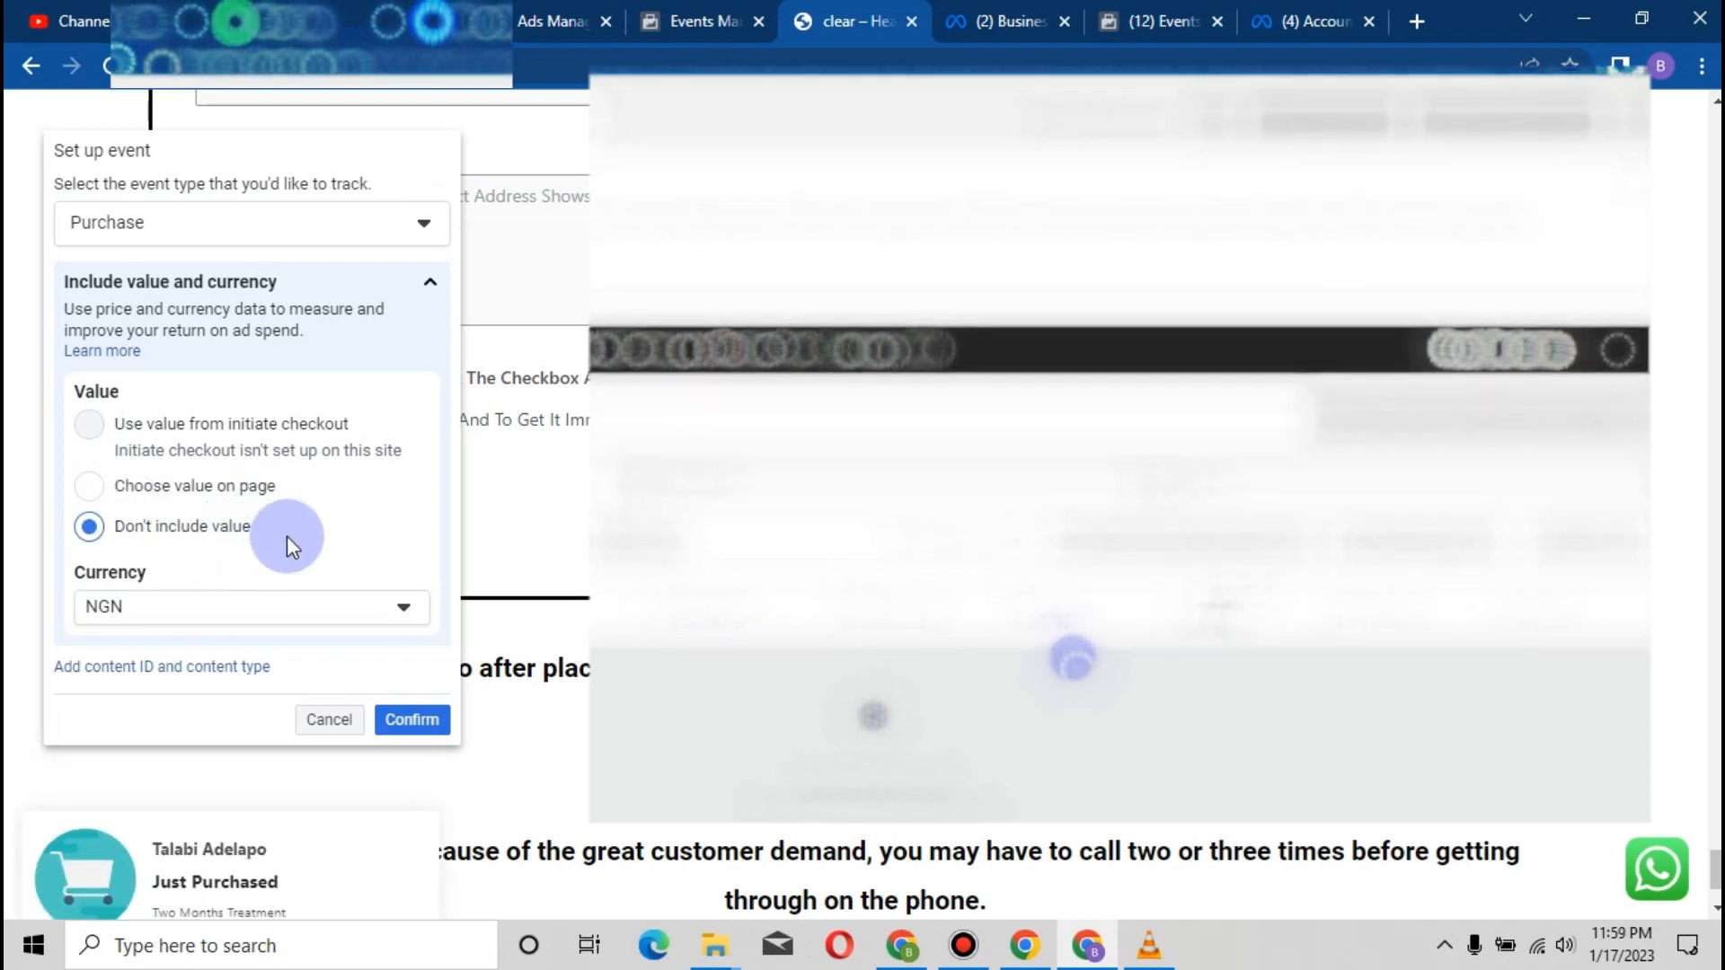
left_click(411, 720)
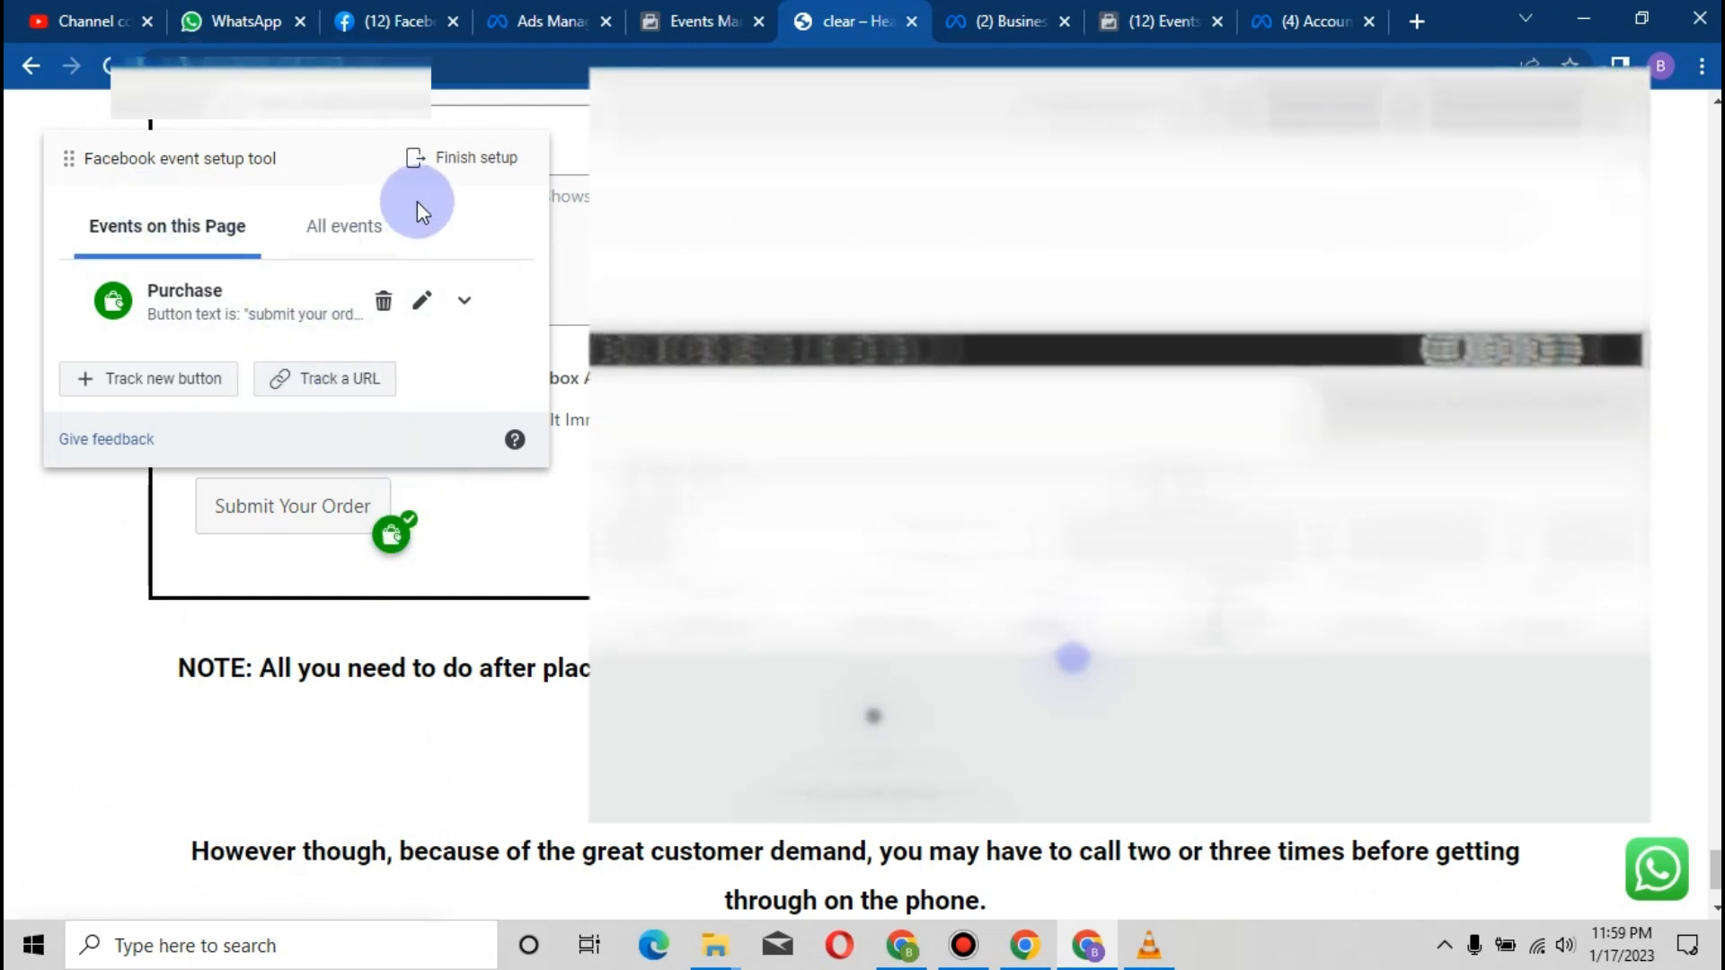
left_click(476, 160)
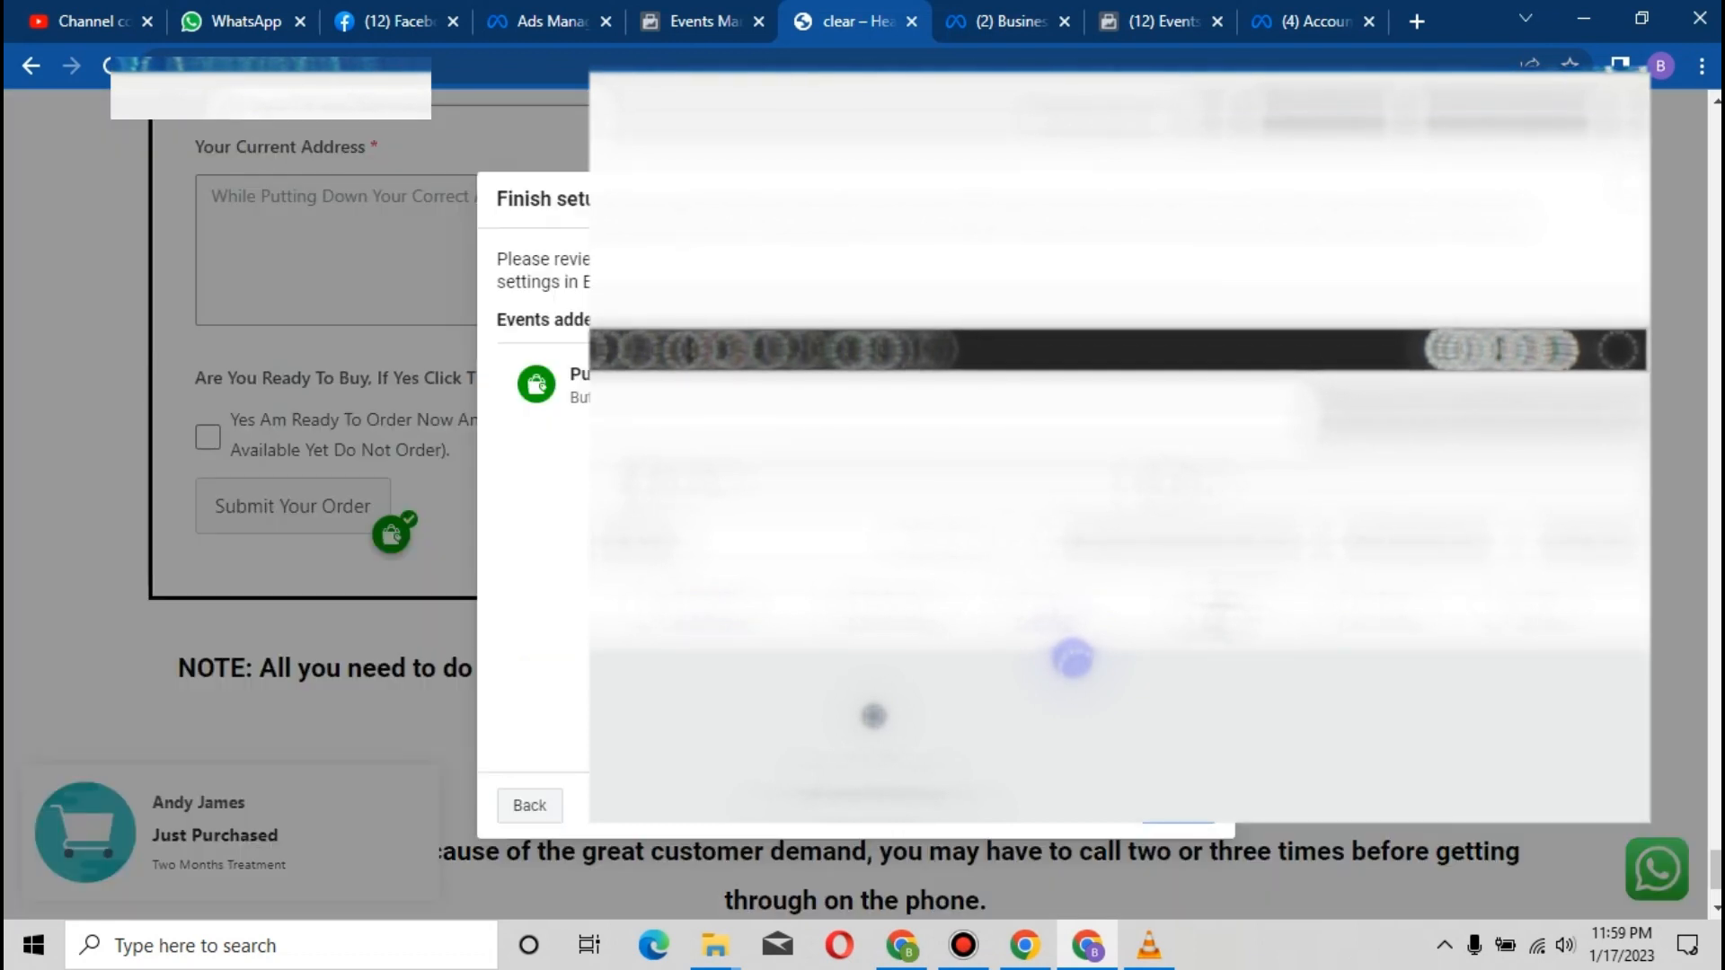
left_click(1178, 806)
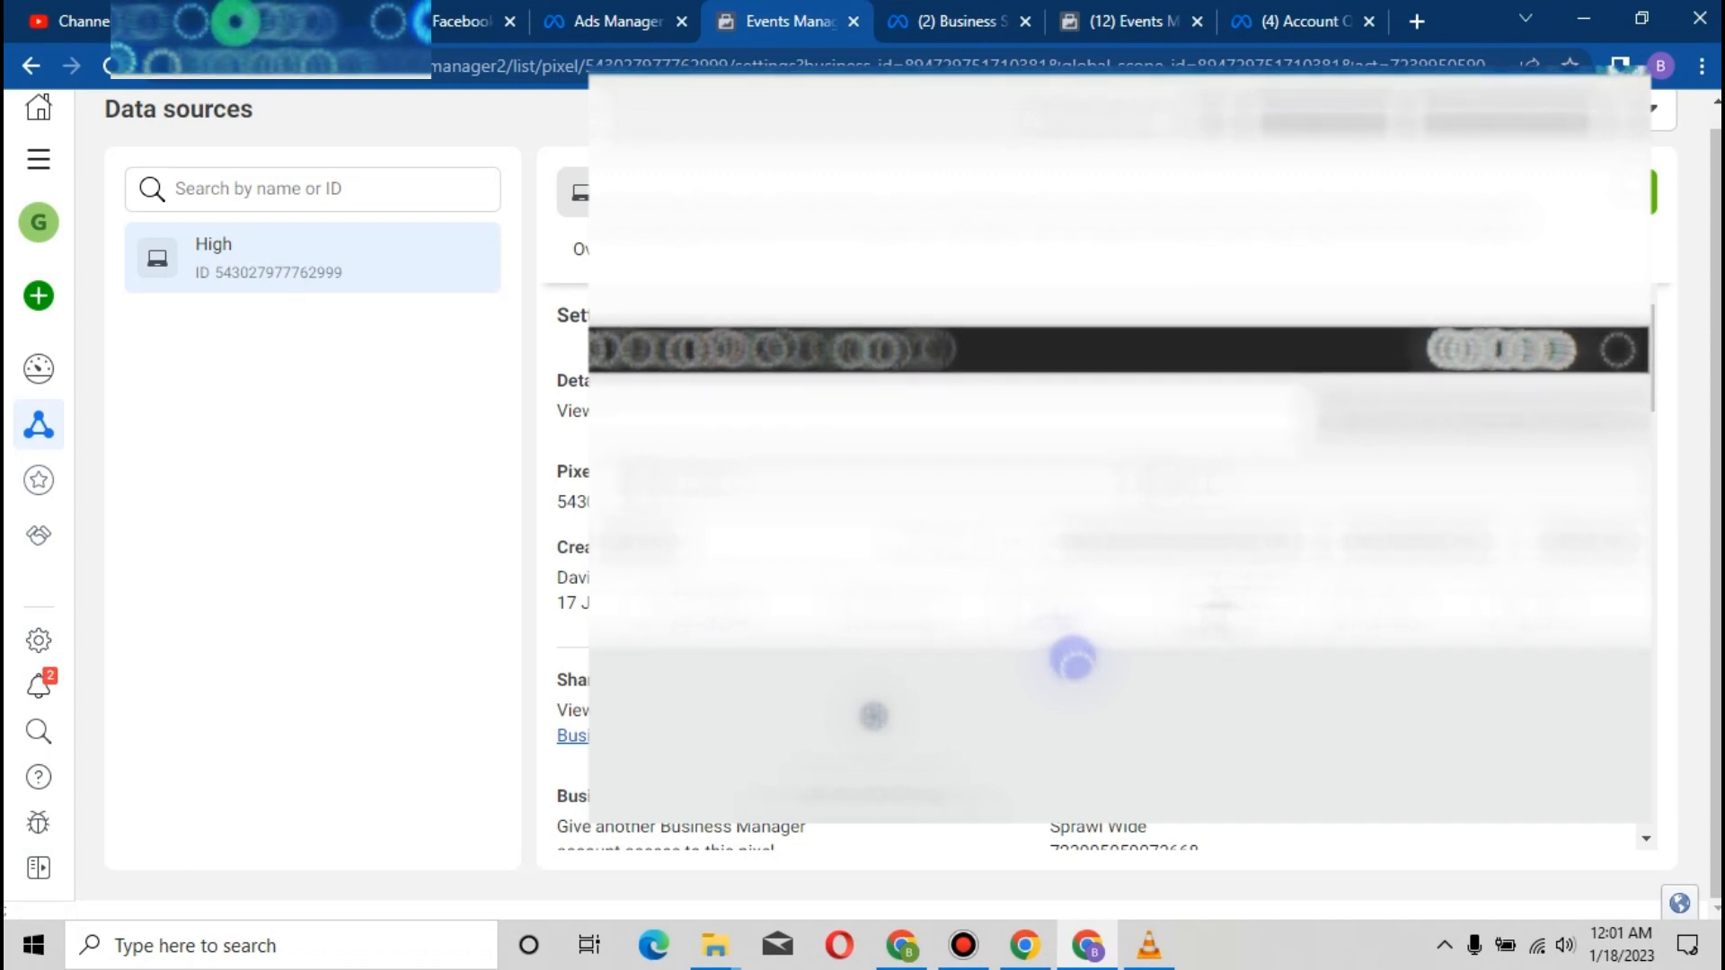
Go to the High pixel's test events and clear the previously recorded session activity
left_click(712, 248)
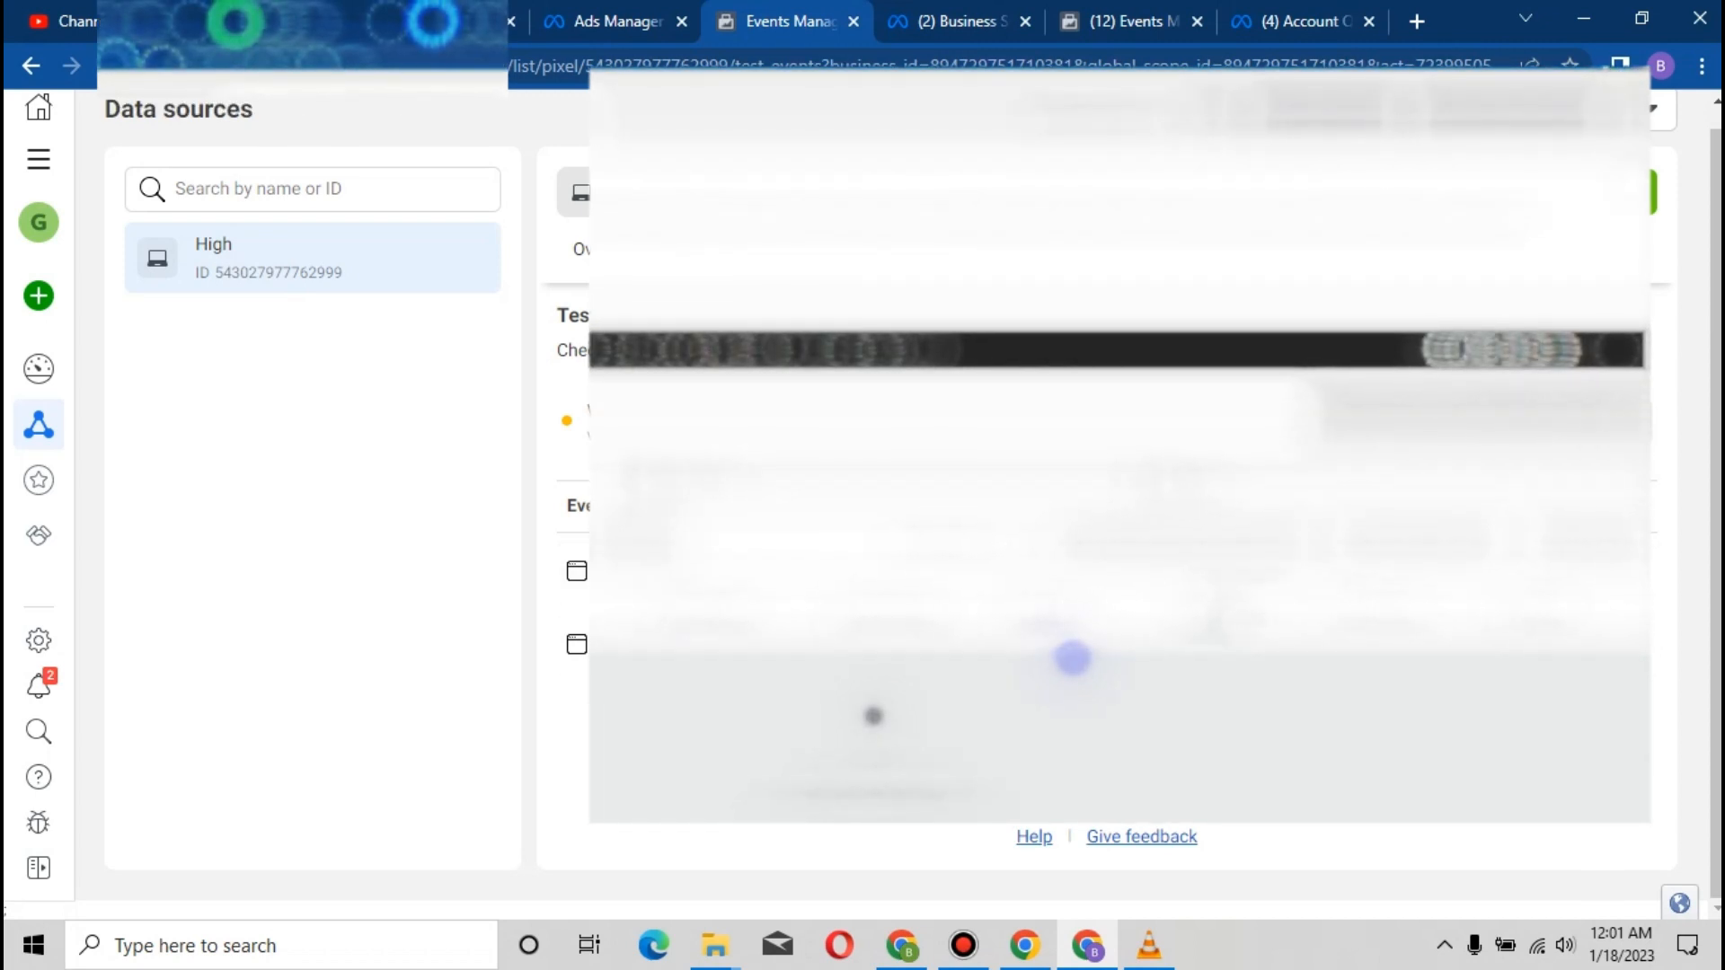
left_click(1595, 421)
left_click(1183, 483)
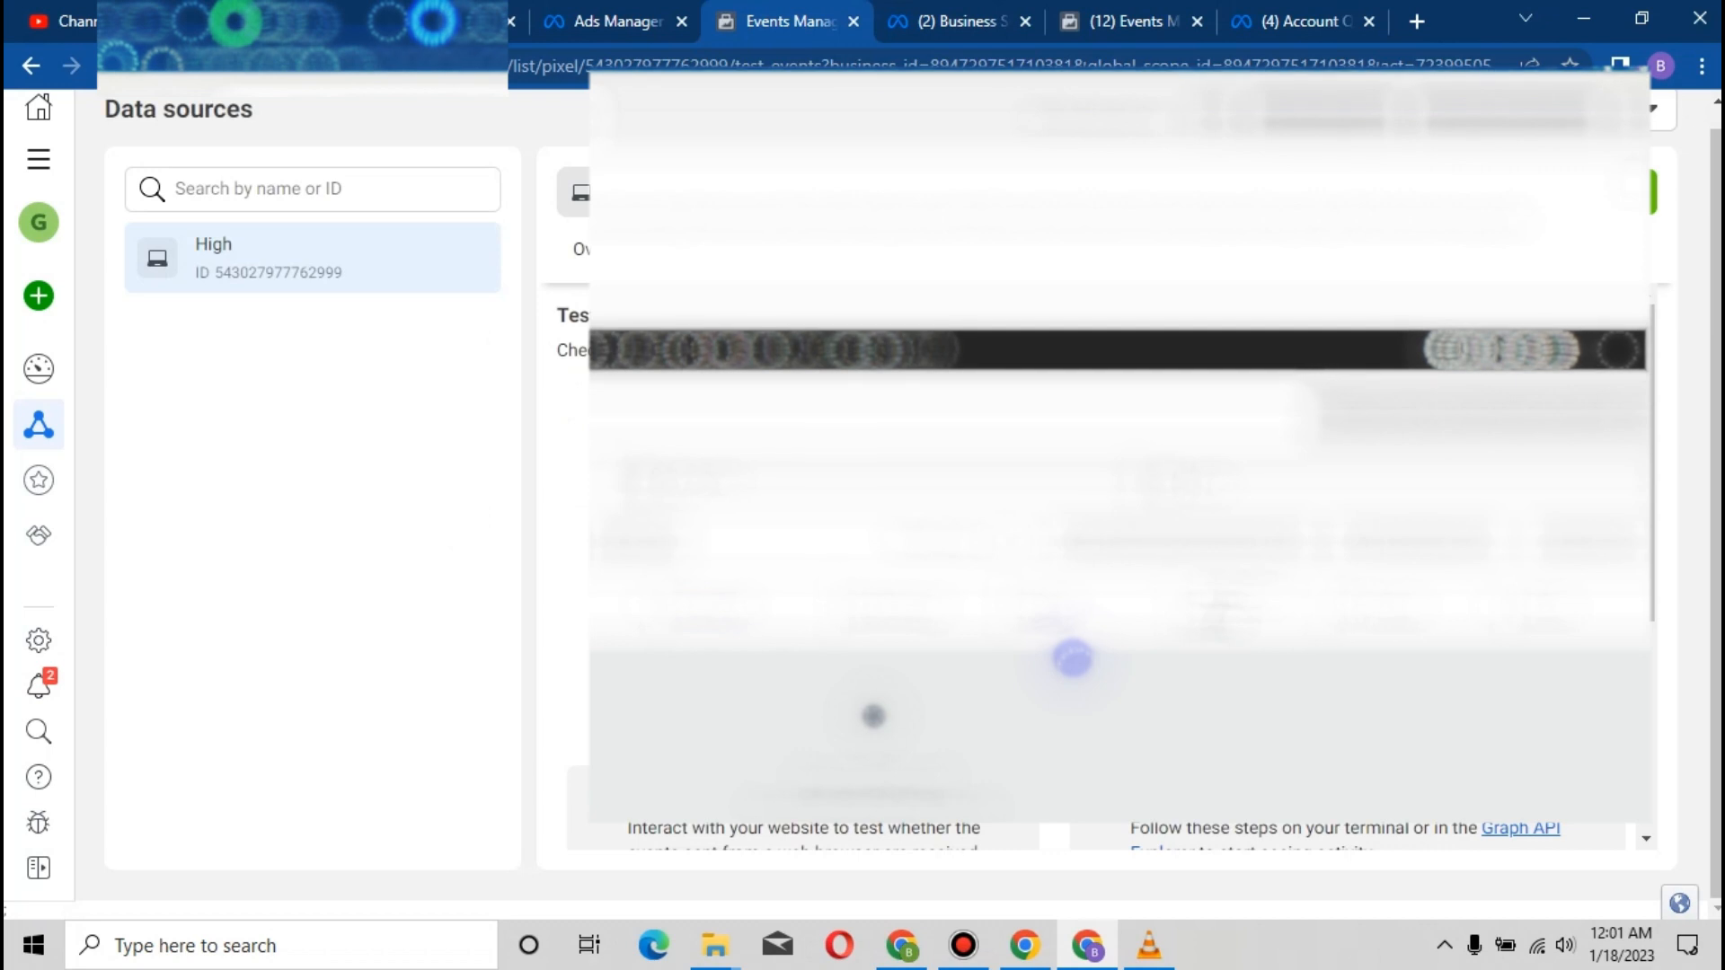
Open naturalstore.com.ng for browser event testing, submit the blank order form on the clear page several times and close the site
left_click_drag(1652, 589, 1649, 796)
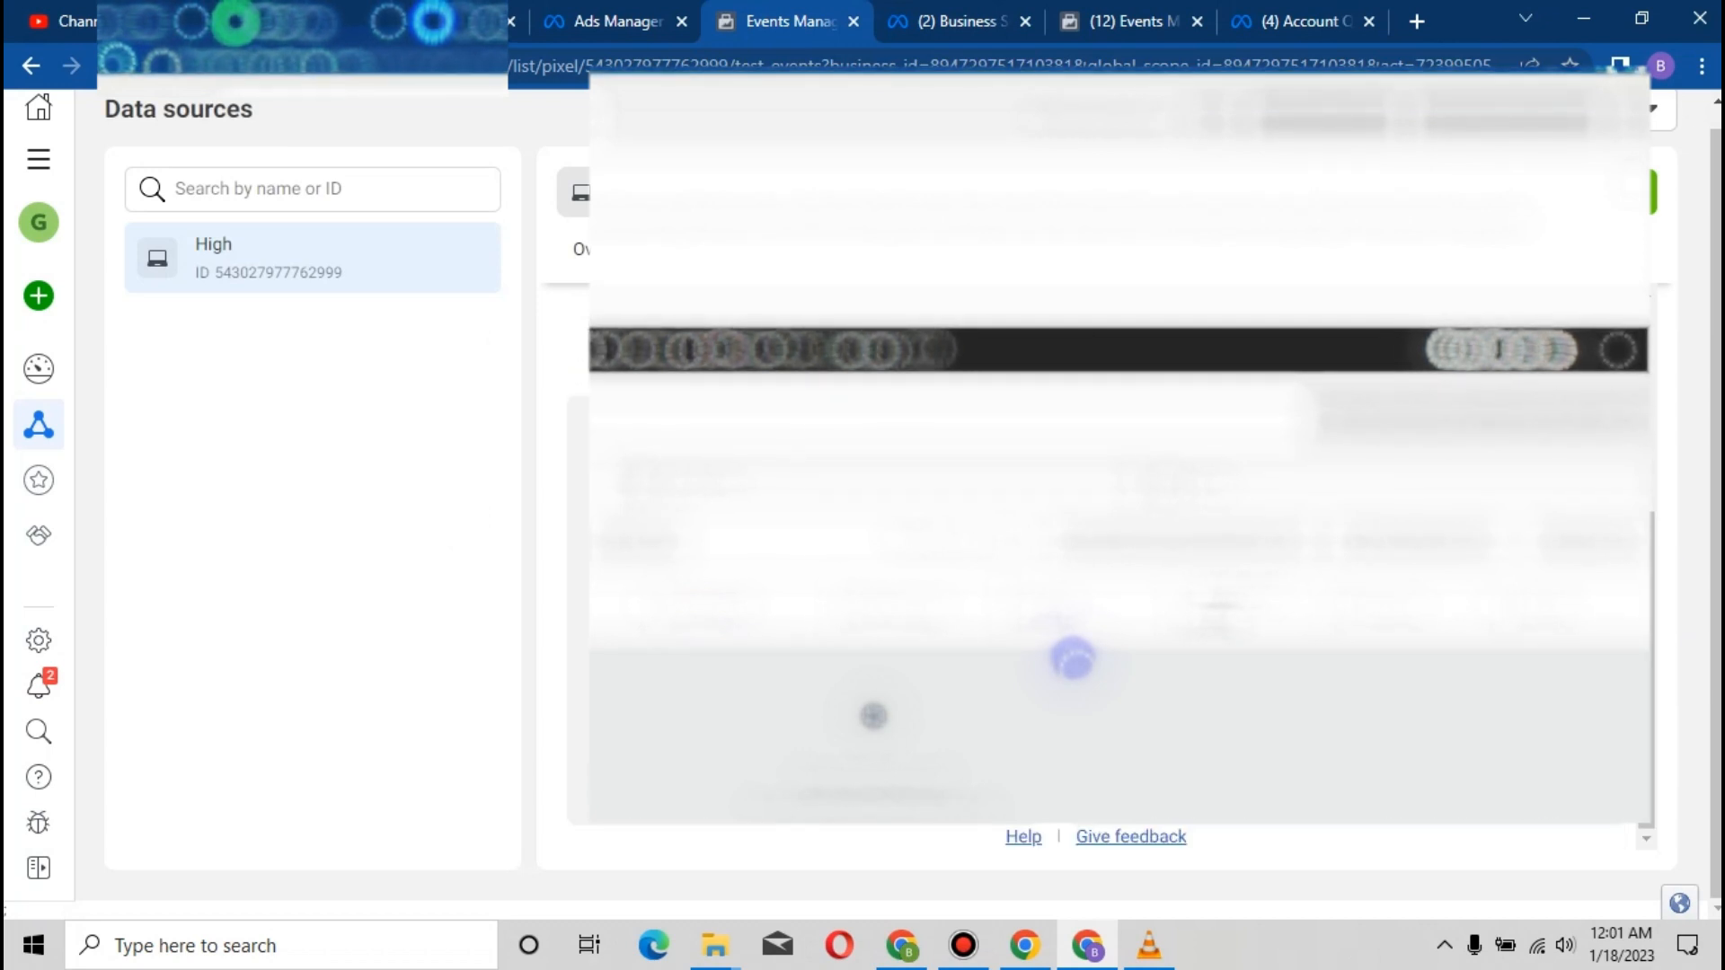
left_click(943, 629)
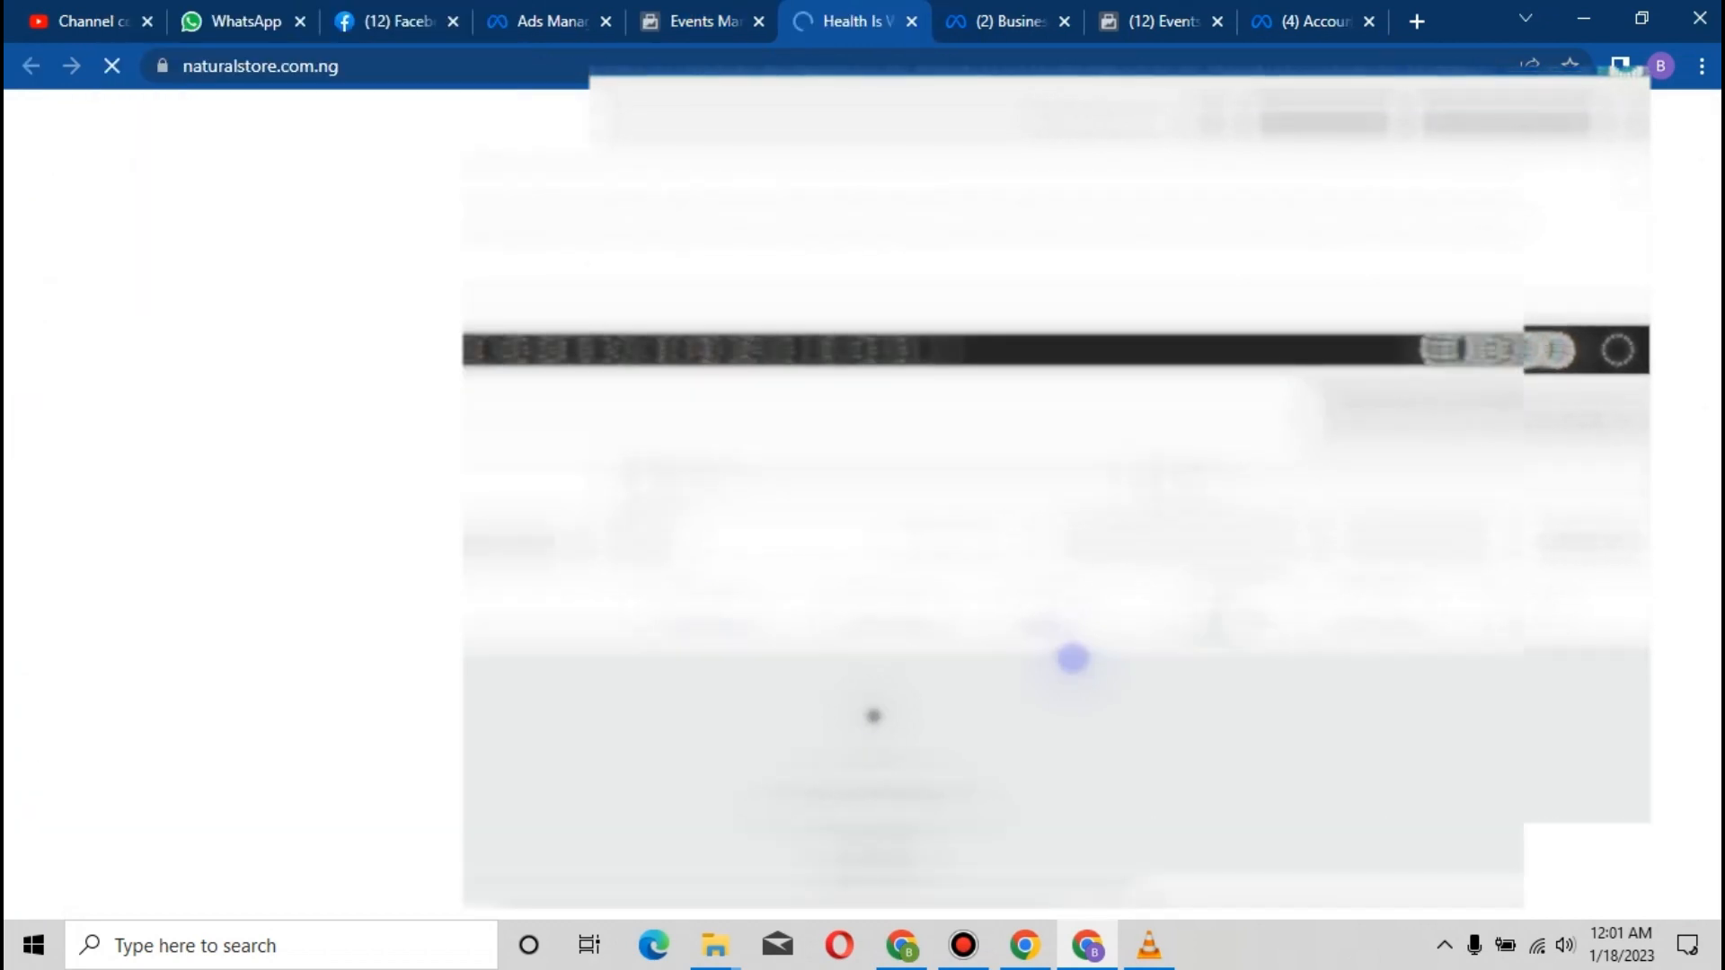
left_click(333, 337)
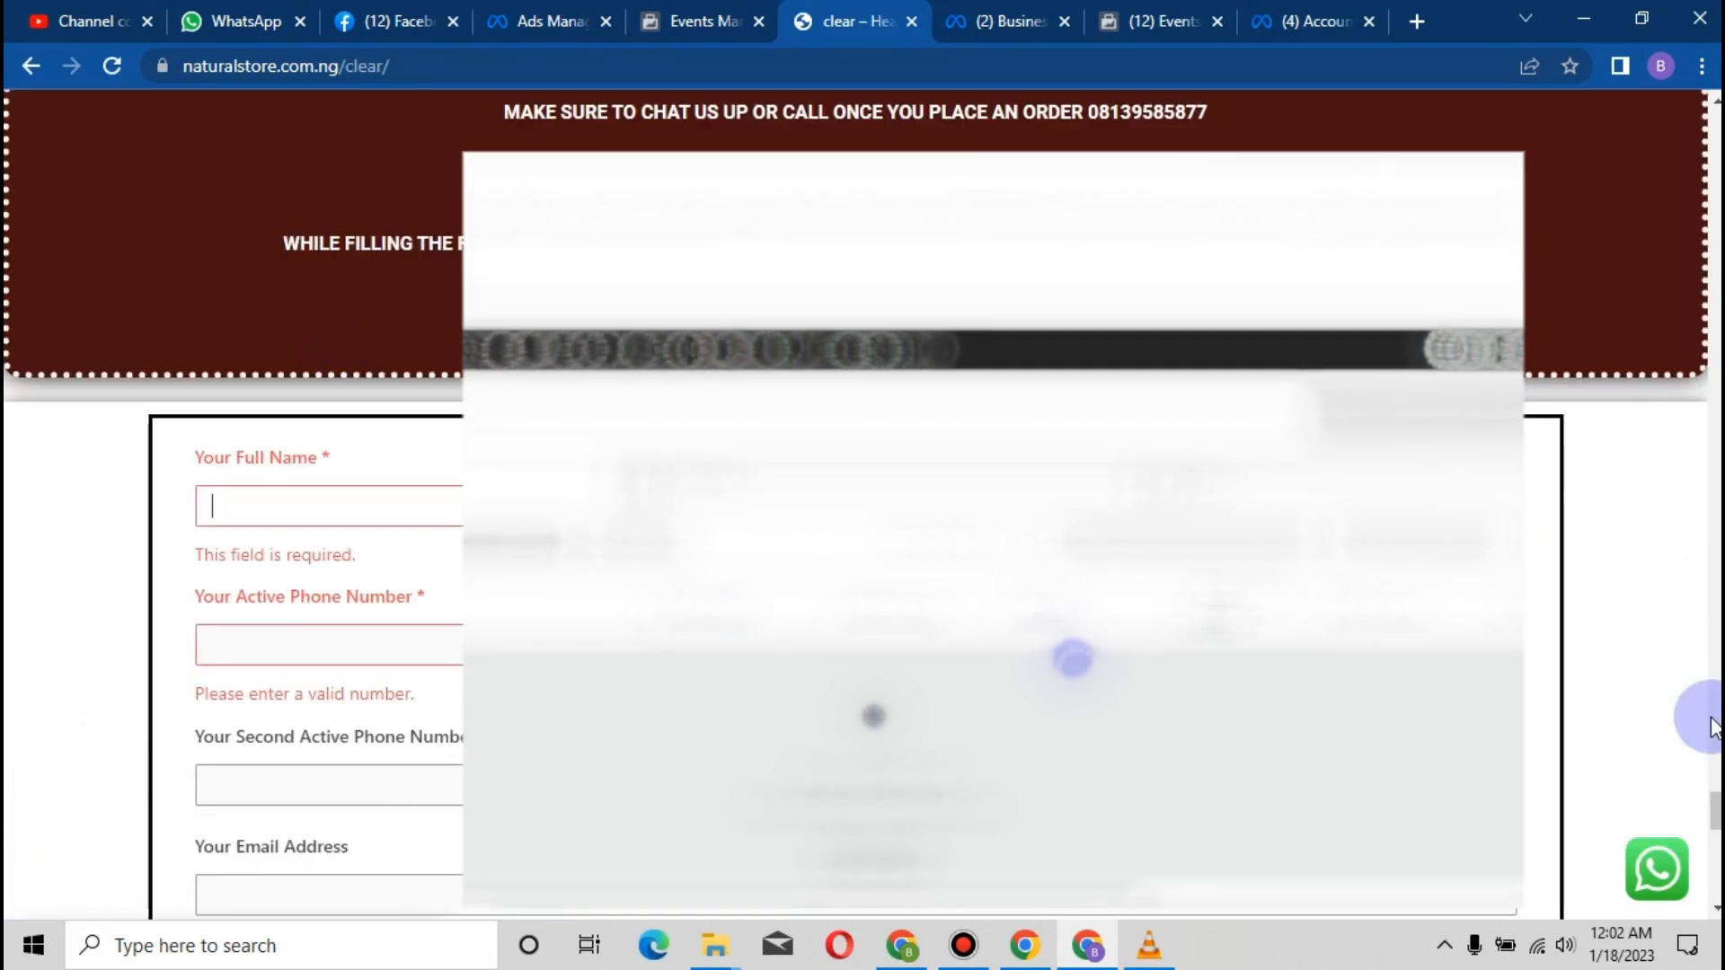
scroll(485, 547, "down", 10)
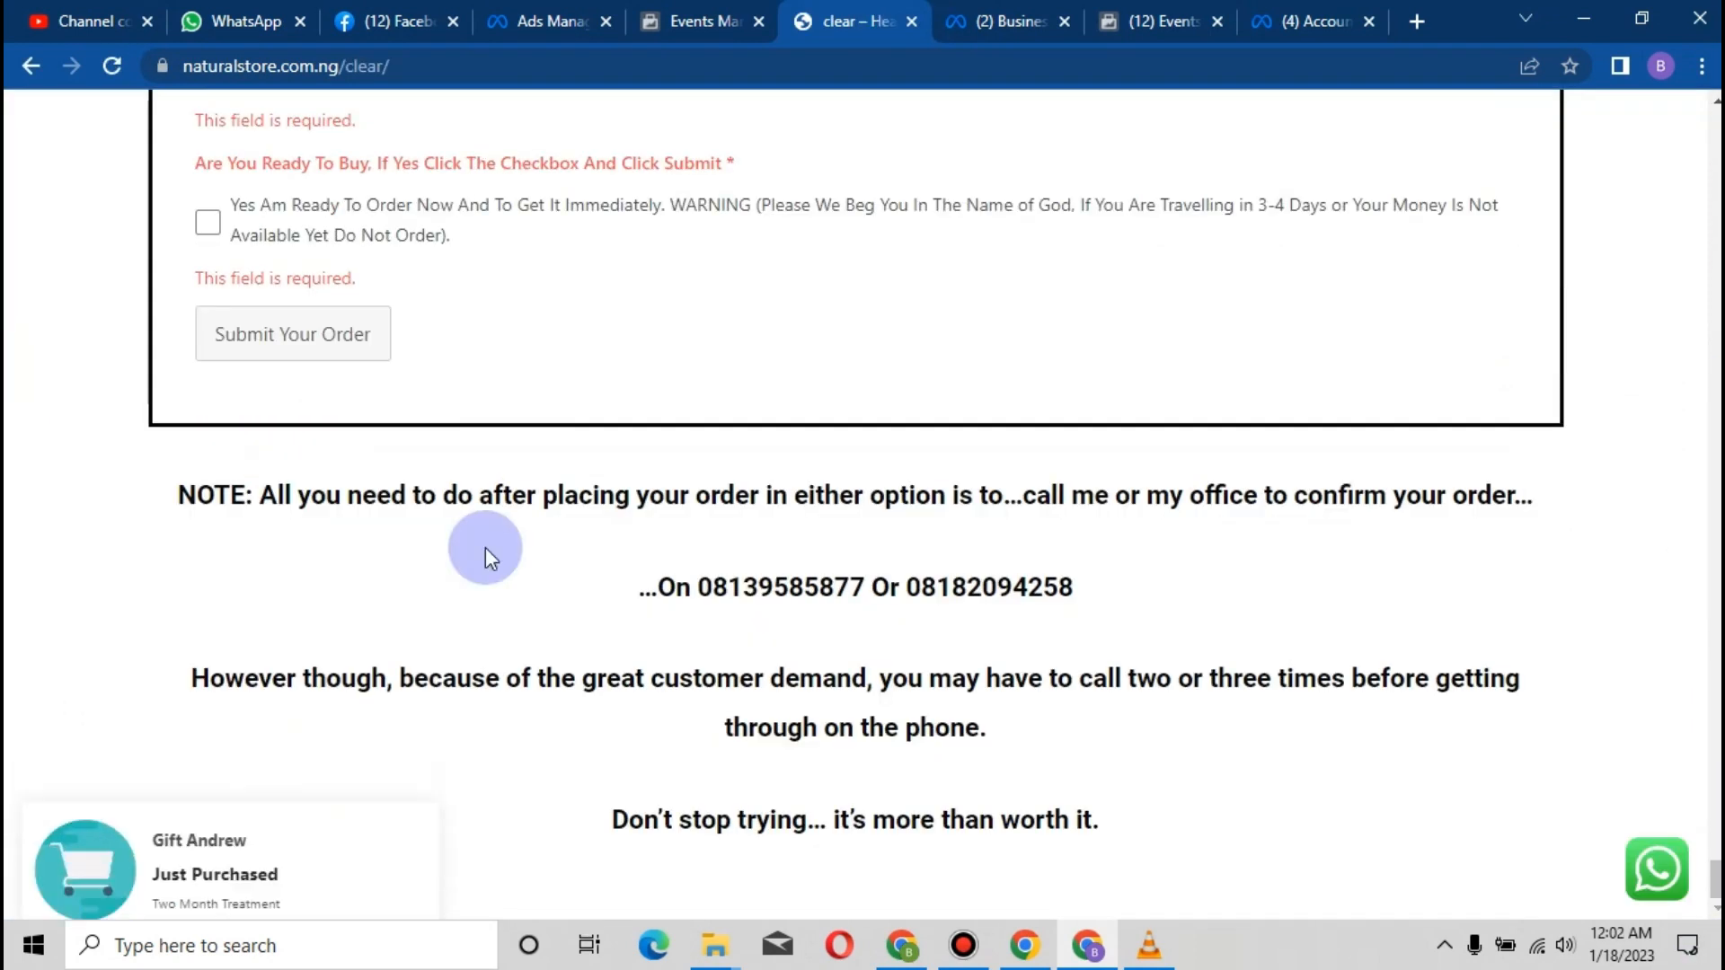
left_click(337, 332)
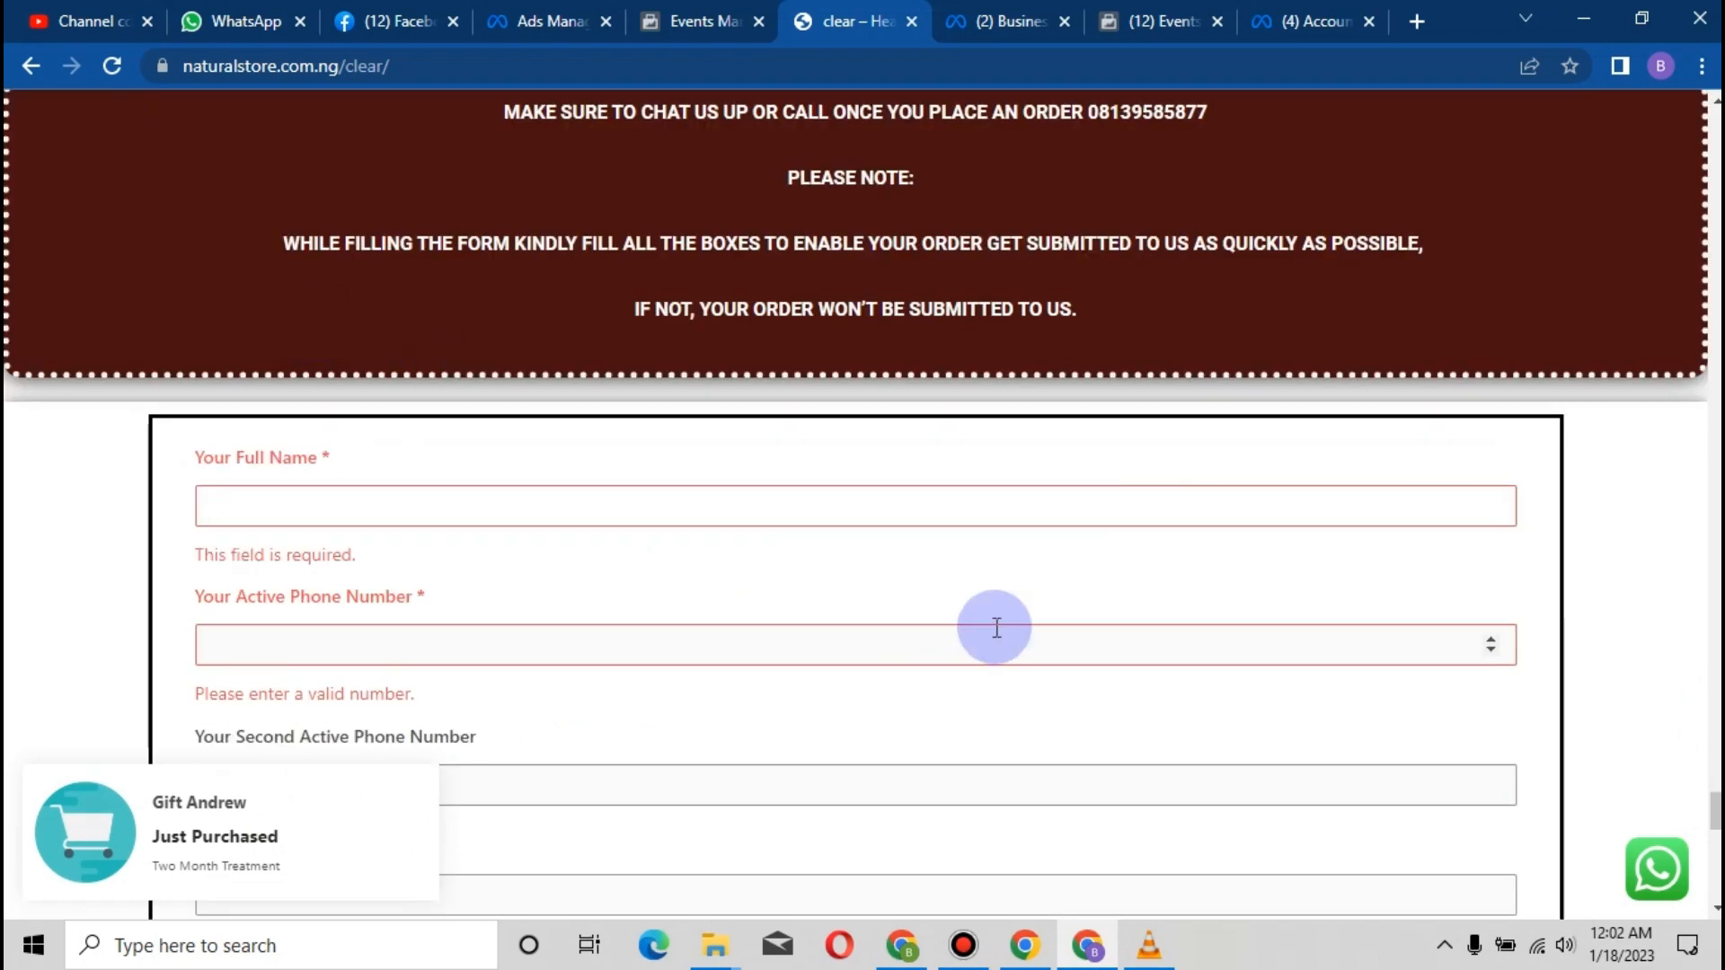
scroll(832, 566, "down", 10)
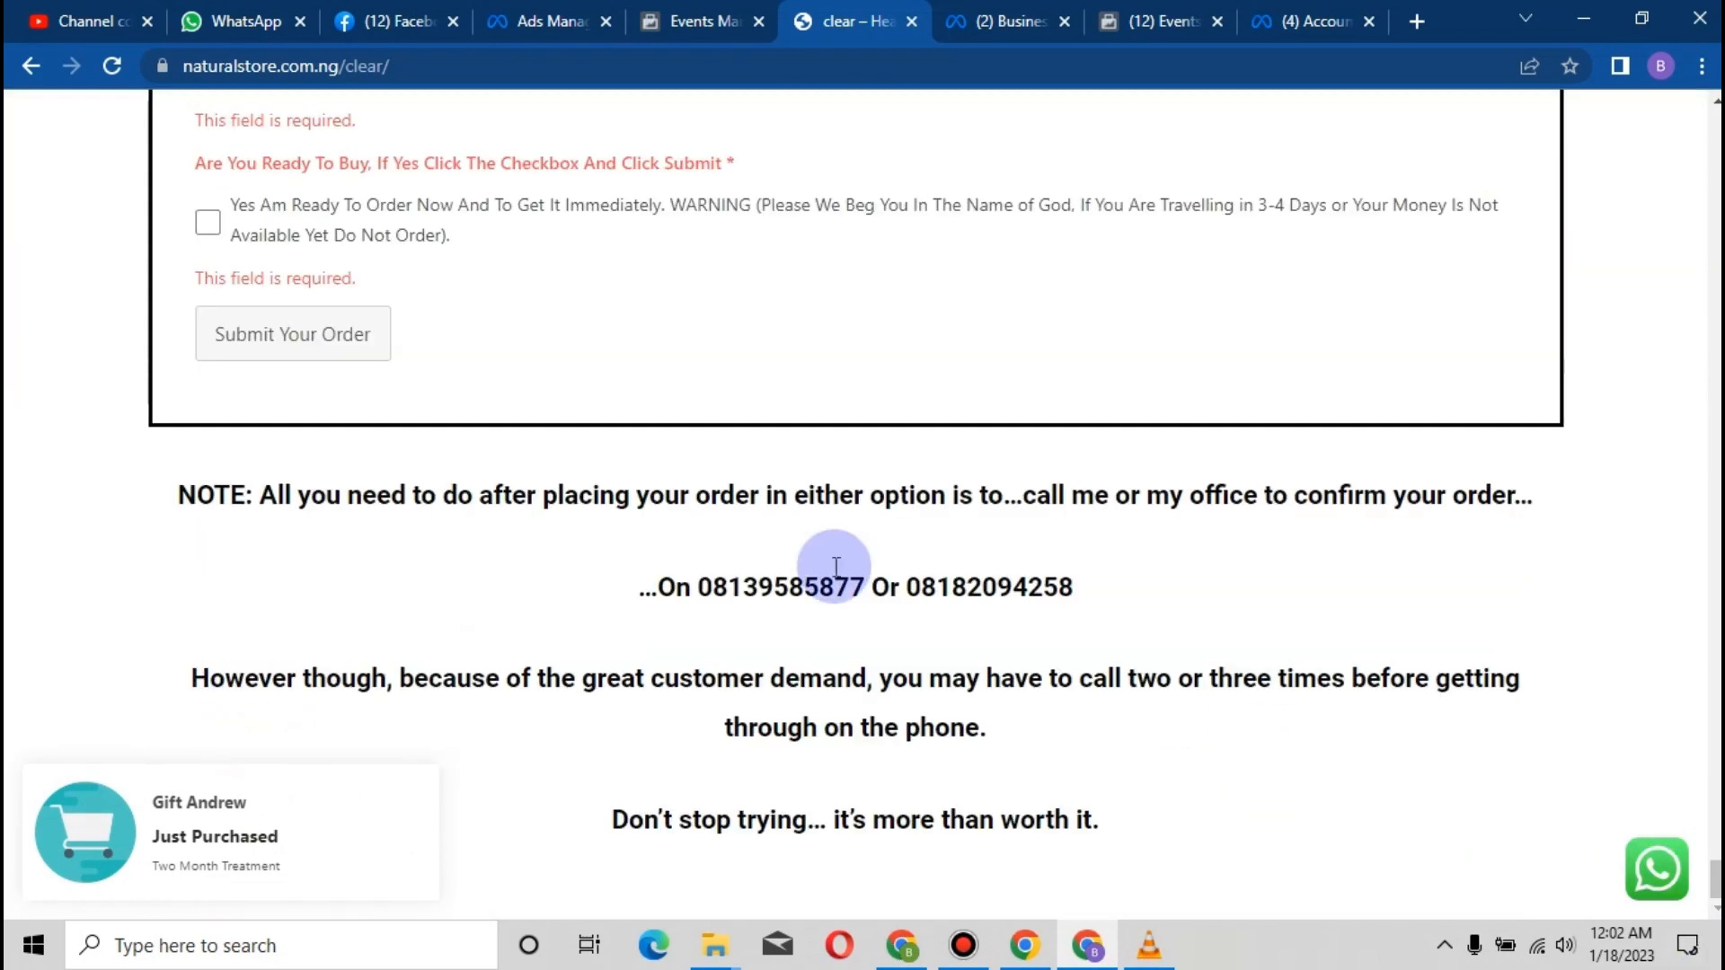
left_click(290, 352)
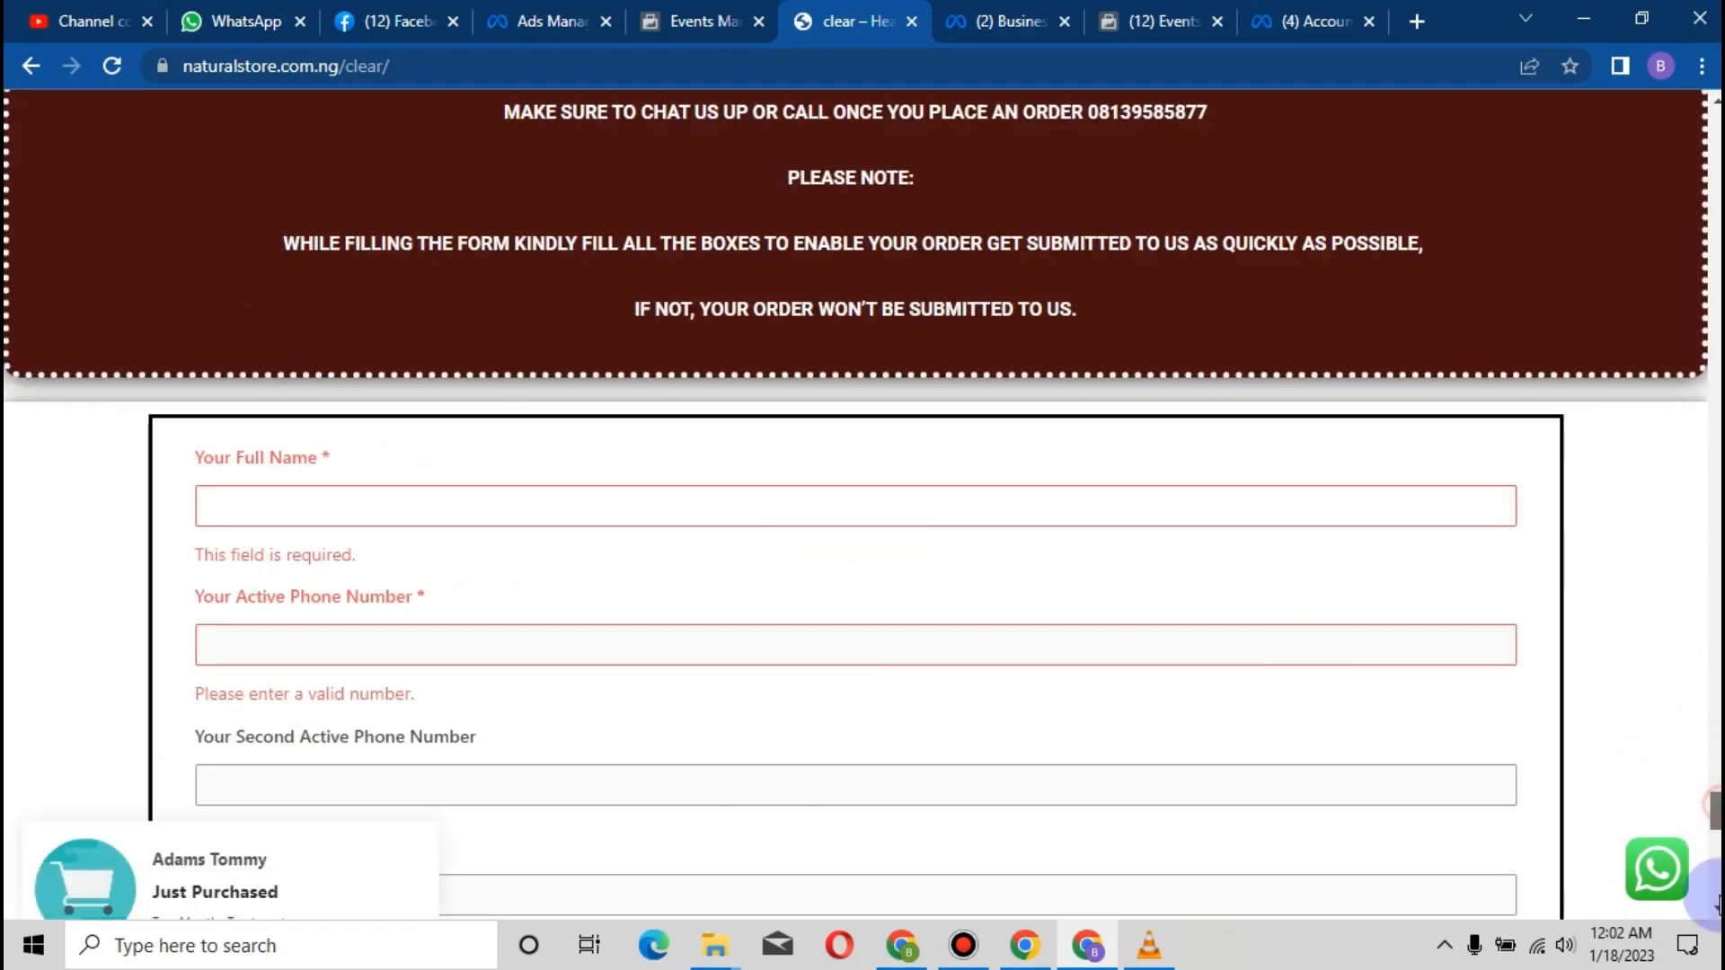
scroll(1194, 778, "down", 15)
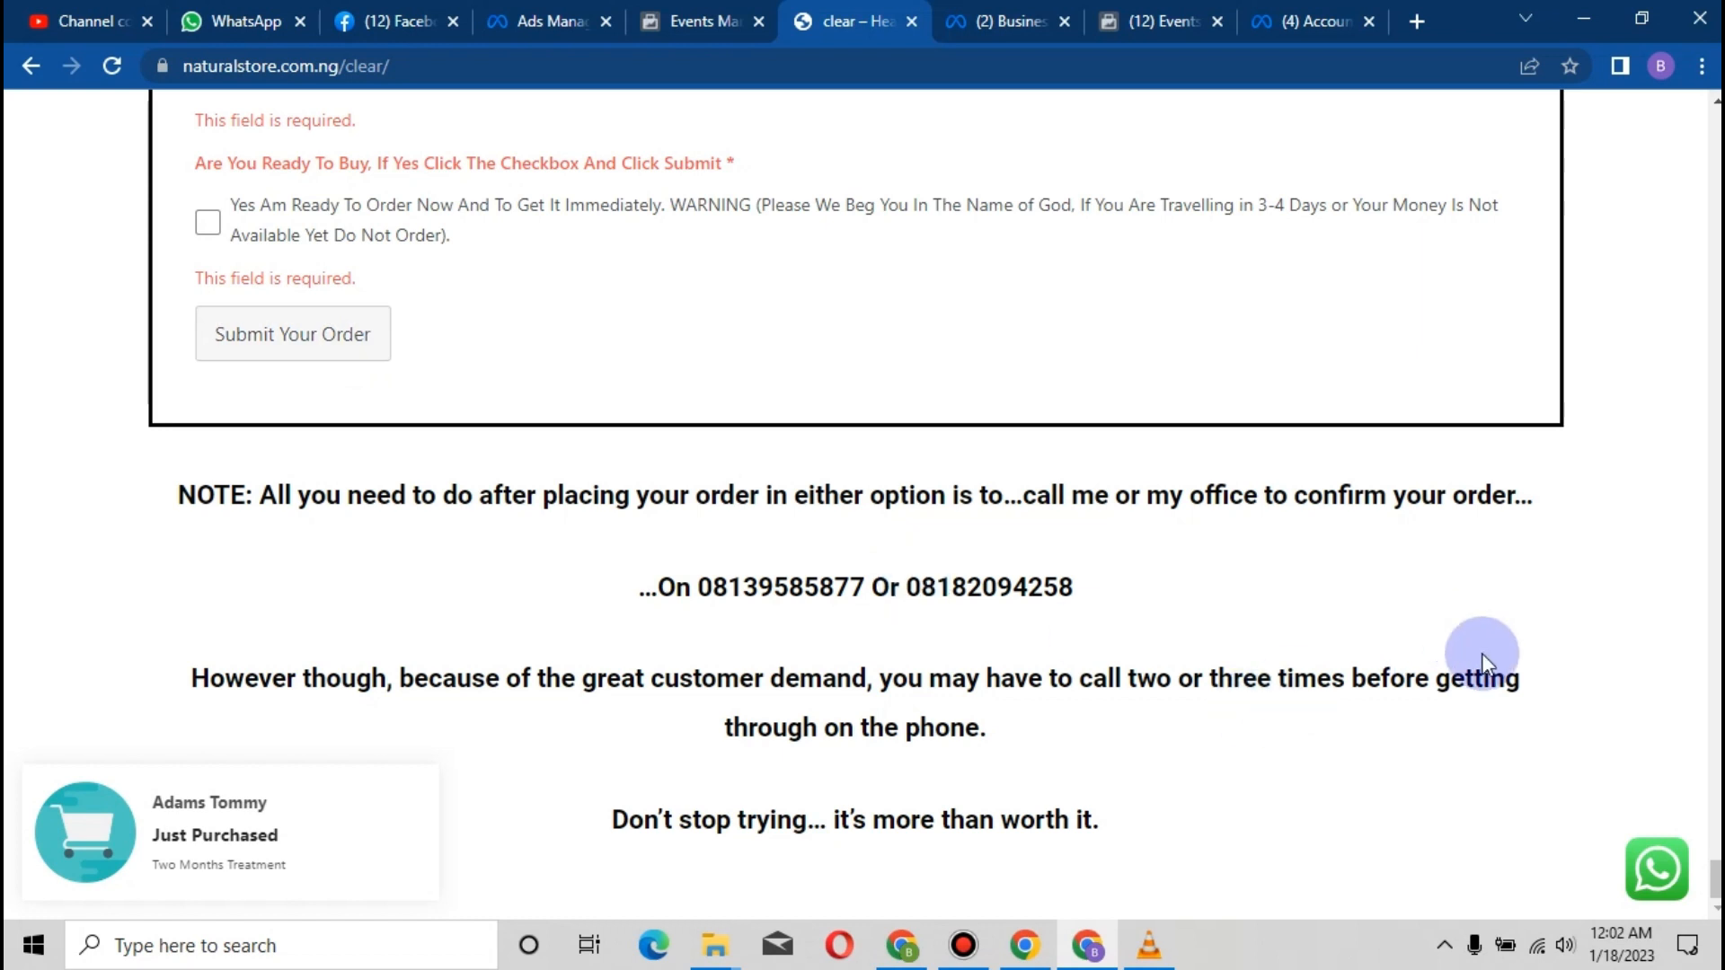
left_click(310, 341)
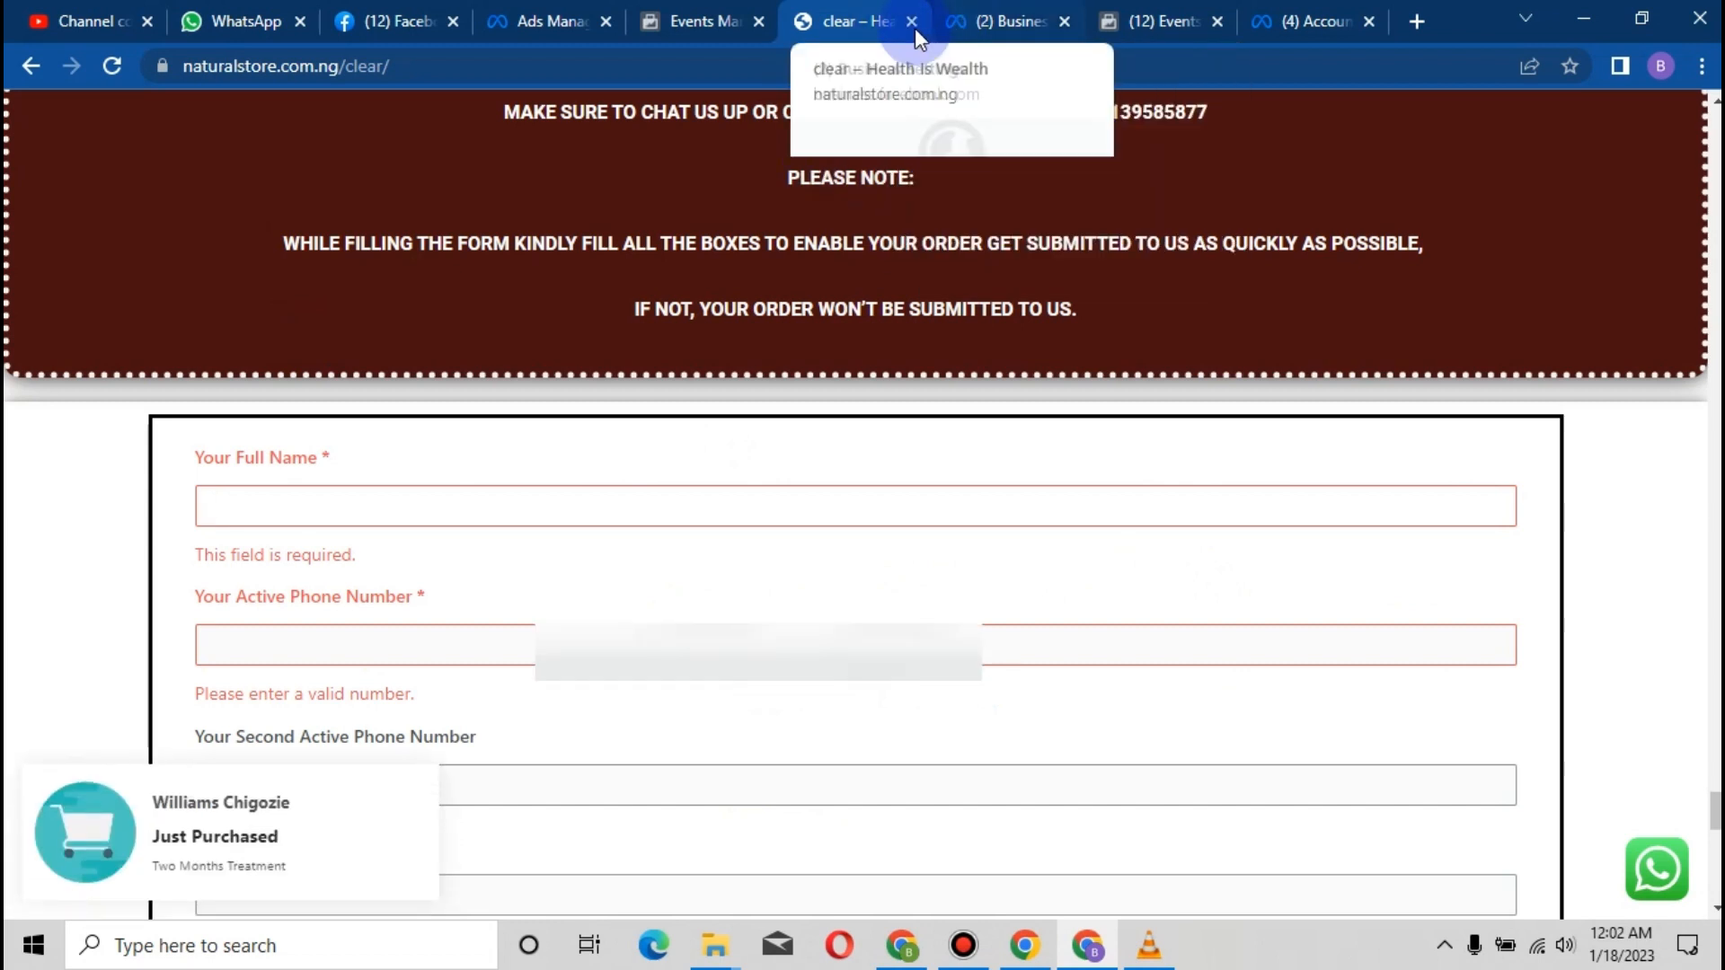
left_click(913, 24)
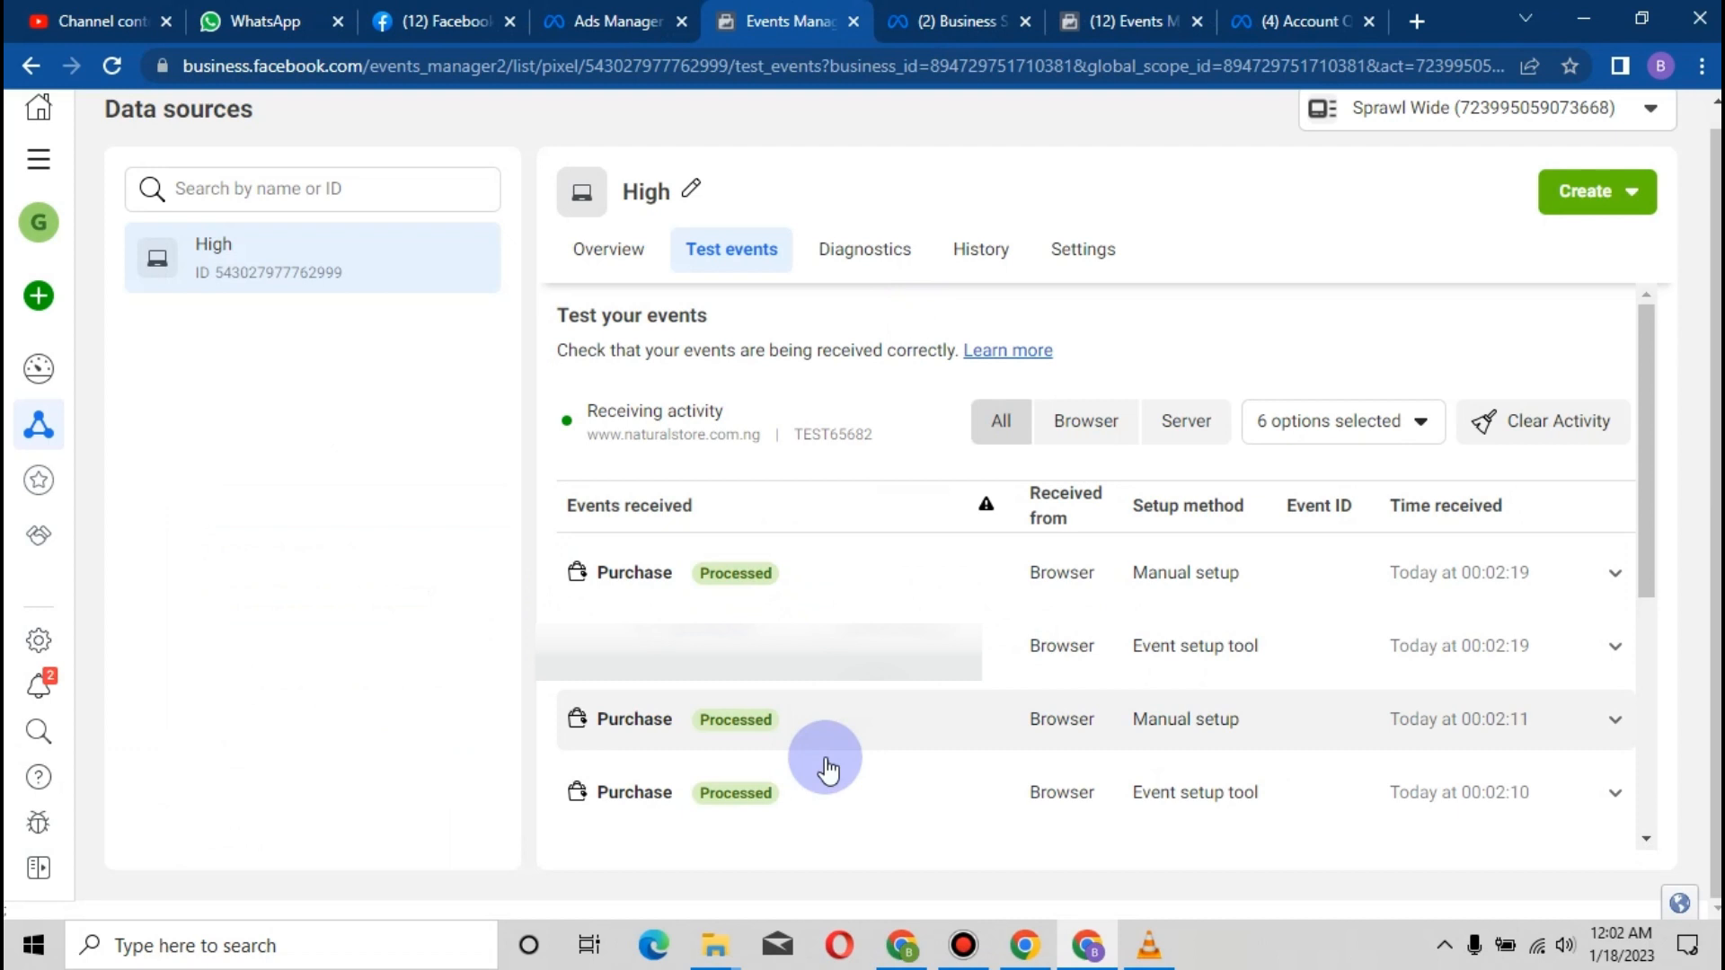
Look through the test events received from the website and clear all activity of the test session
left_click(787, 612)
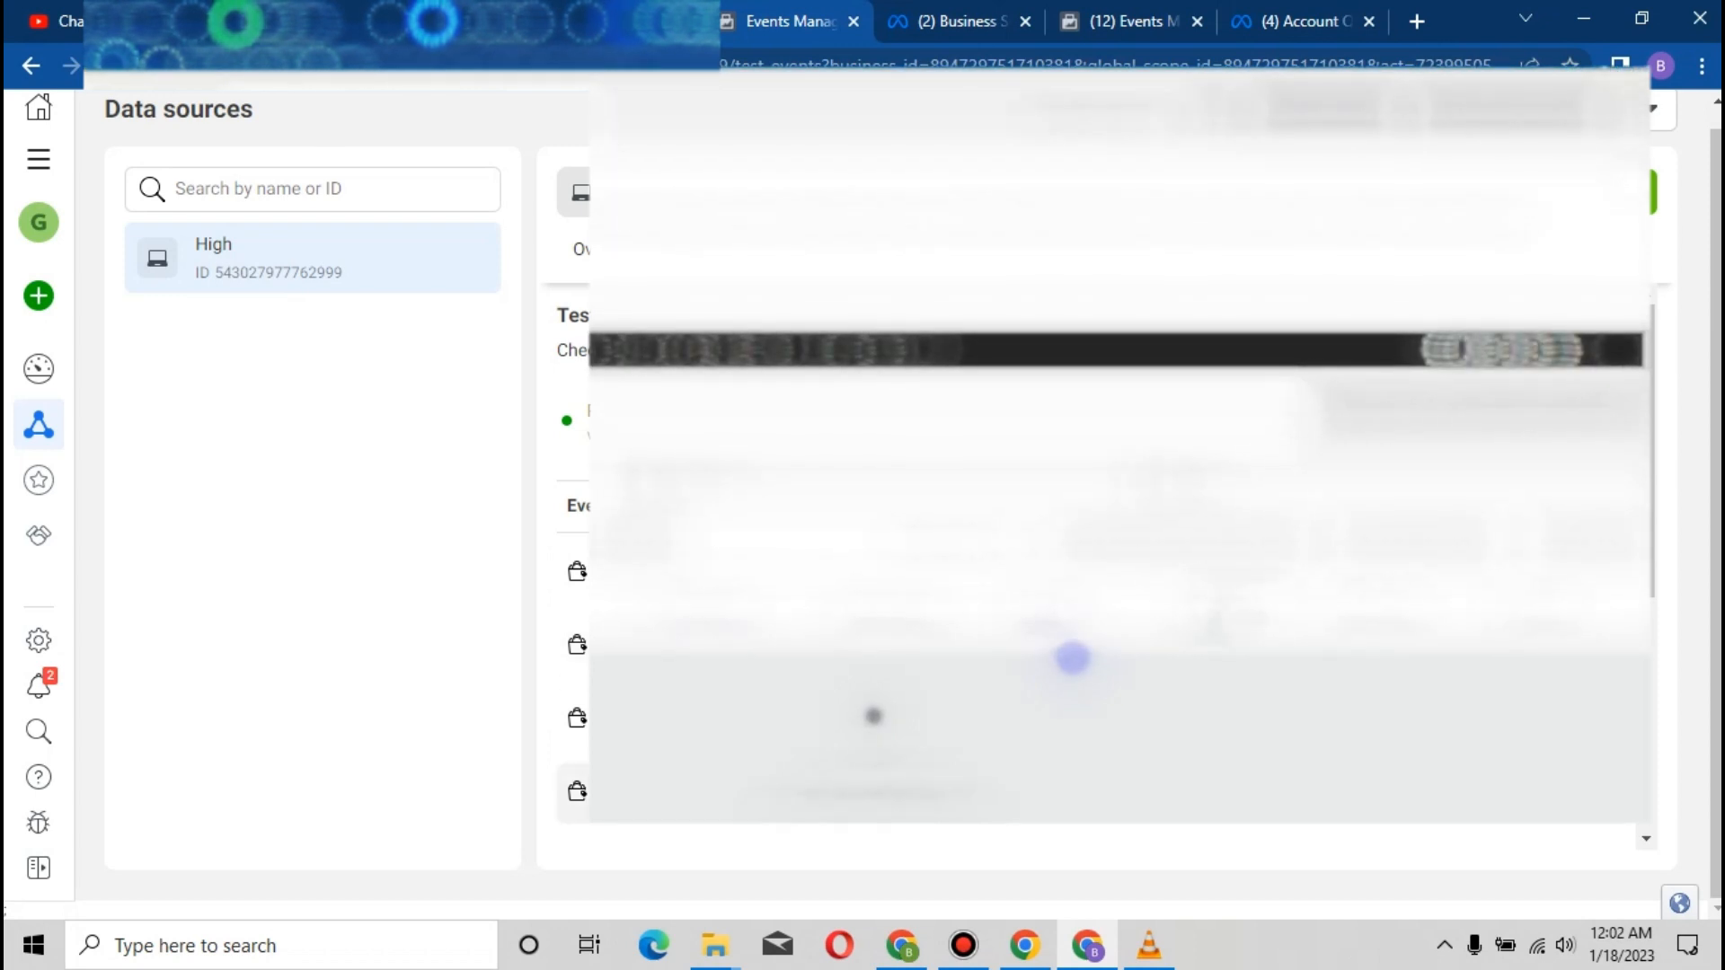
scroll(1072, 658, "down", 3)
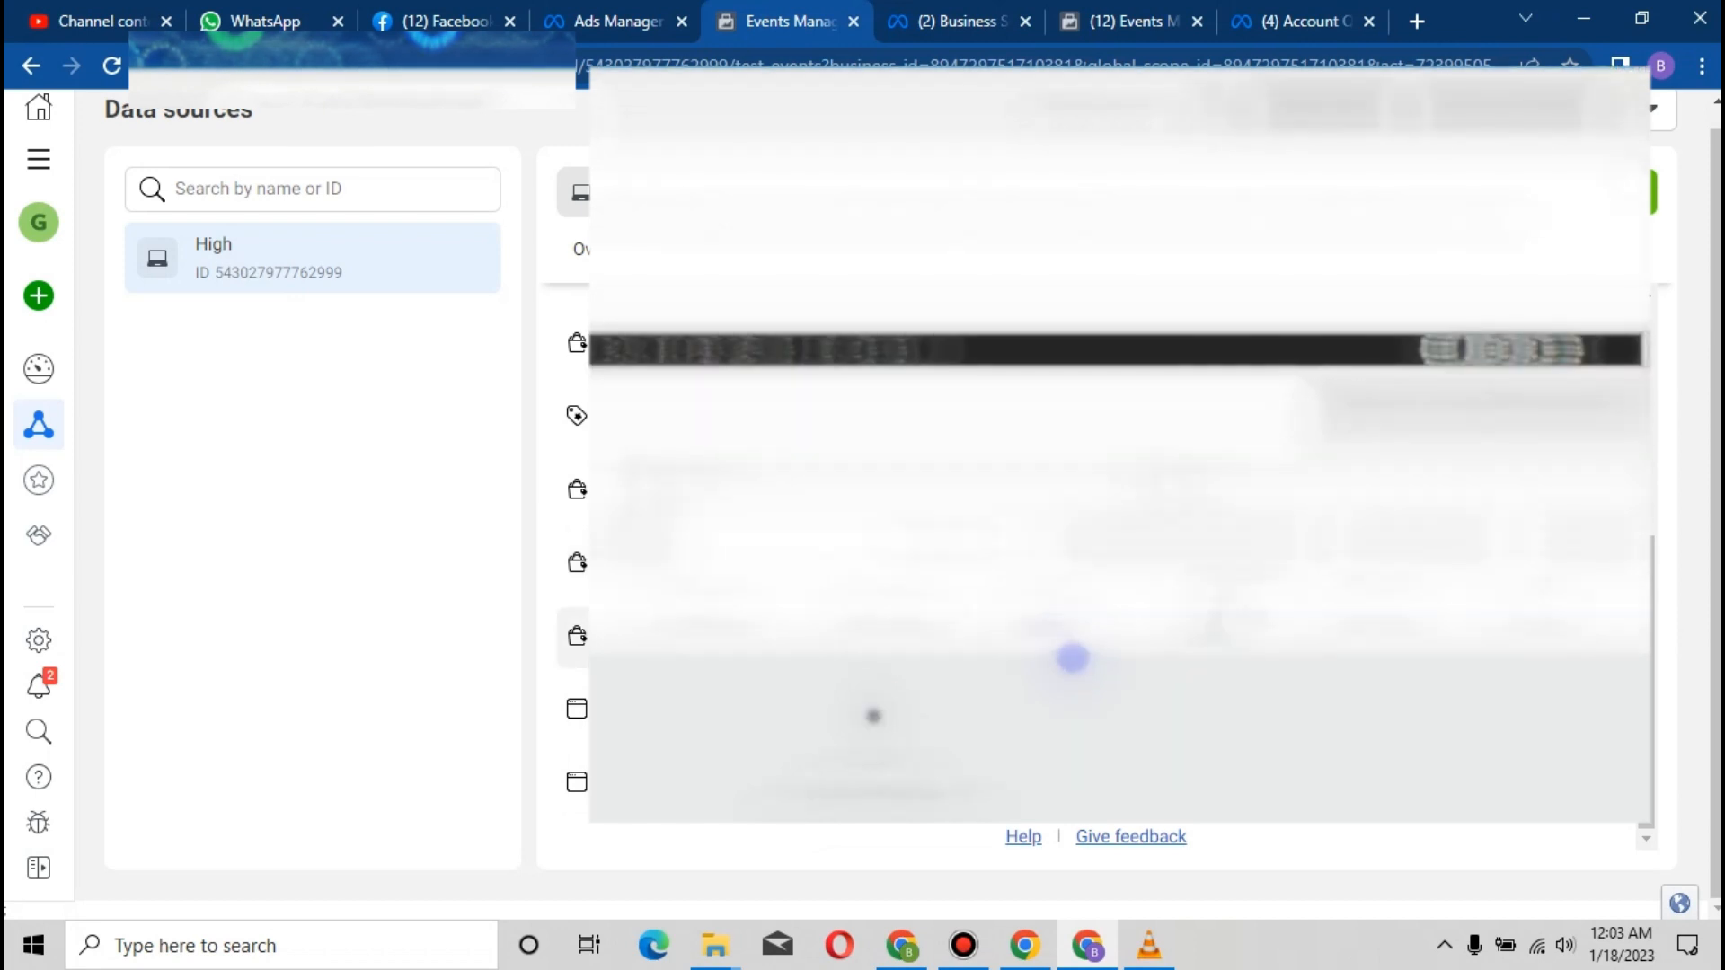
scroll(1590, 527, "up", 5)
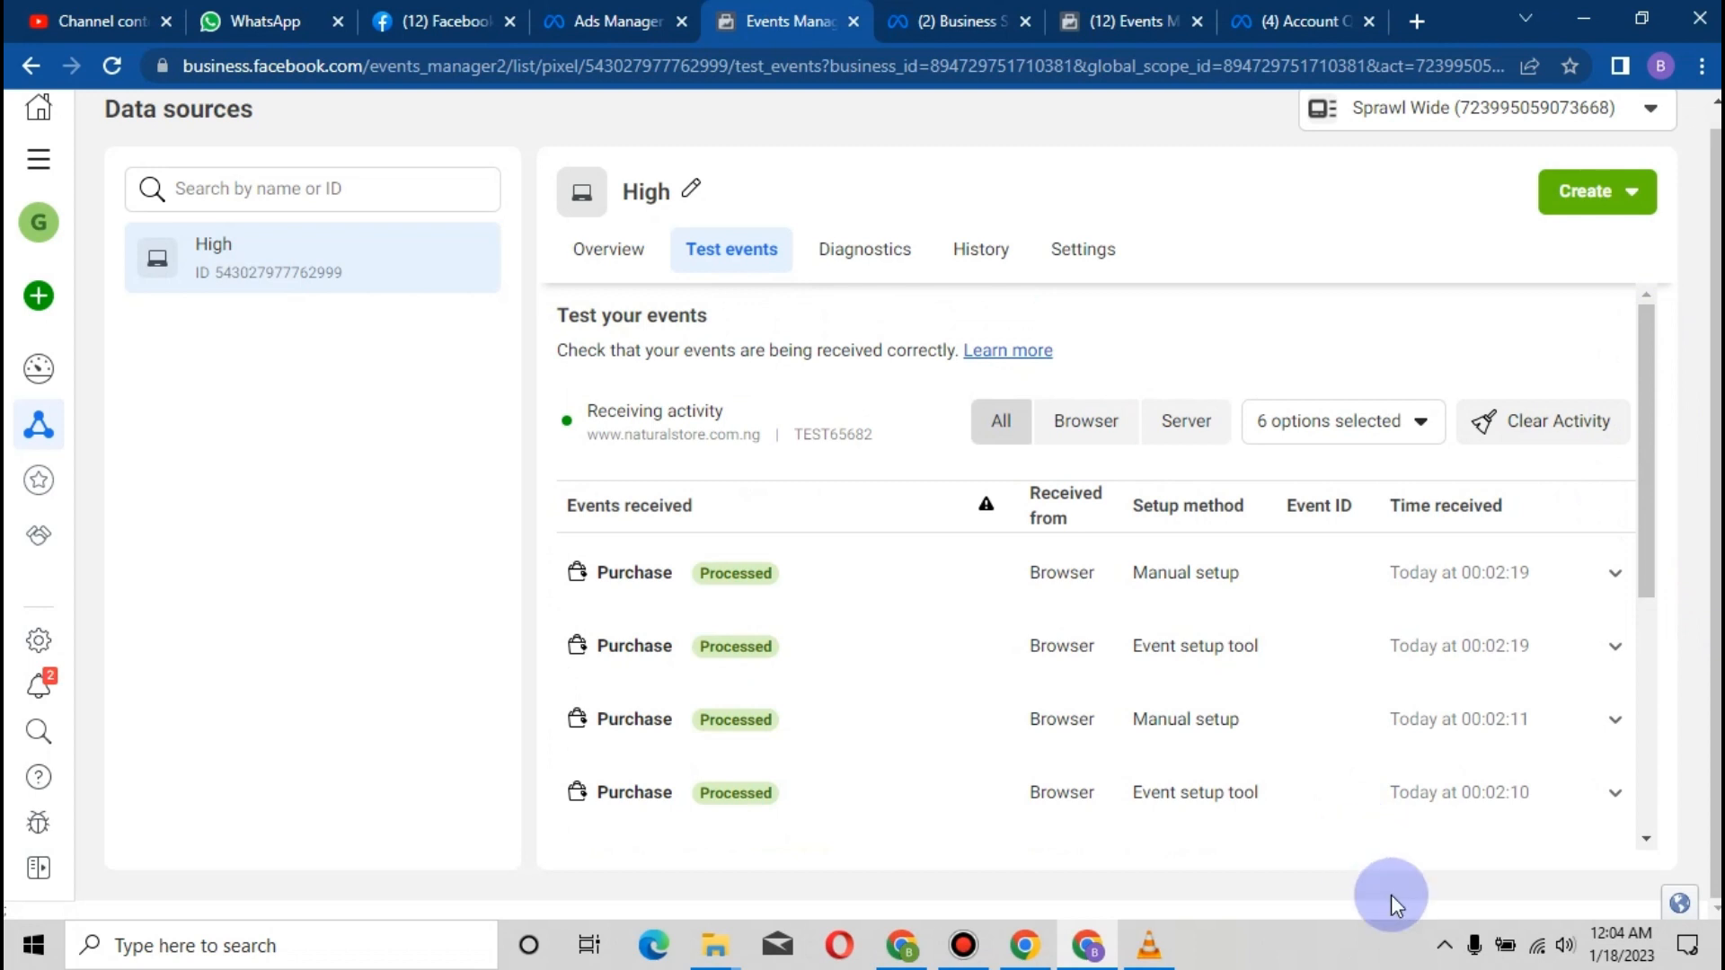
scroll(1652, 678, "down", 3)
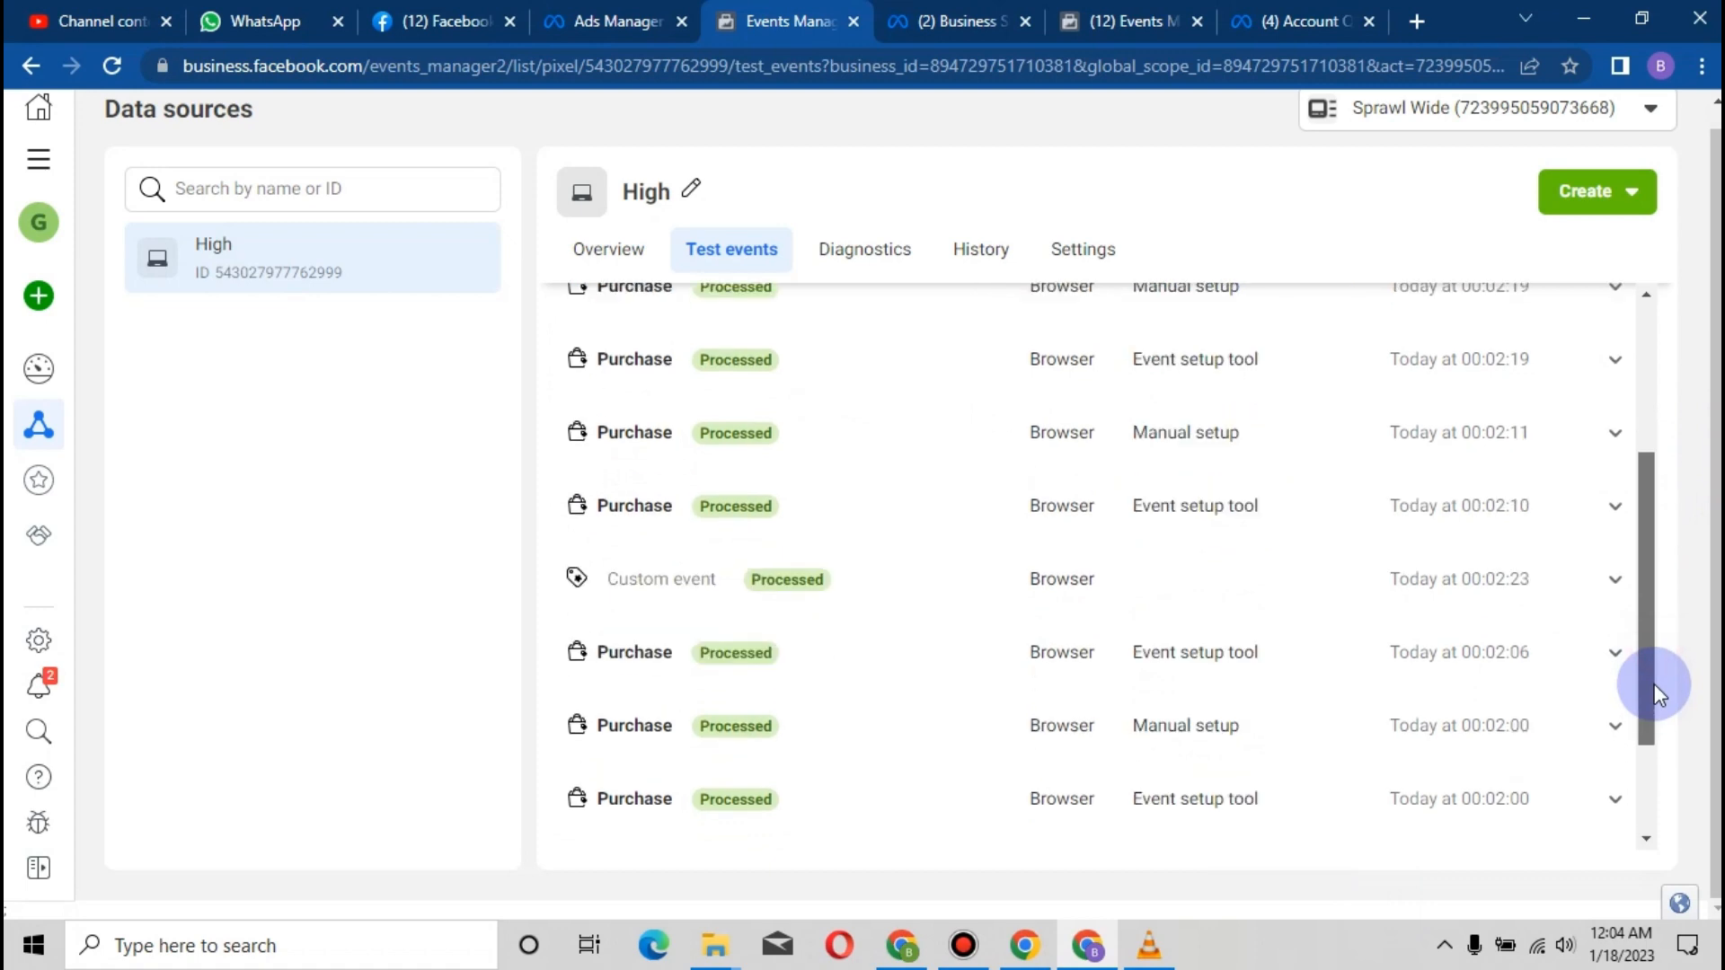
left_click_drag(1653, 685, 1656, 442)
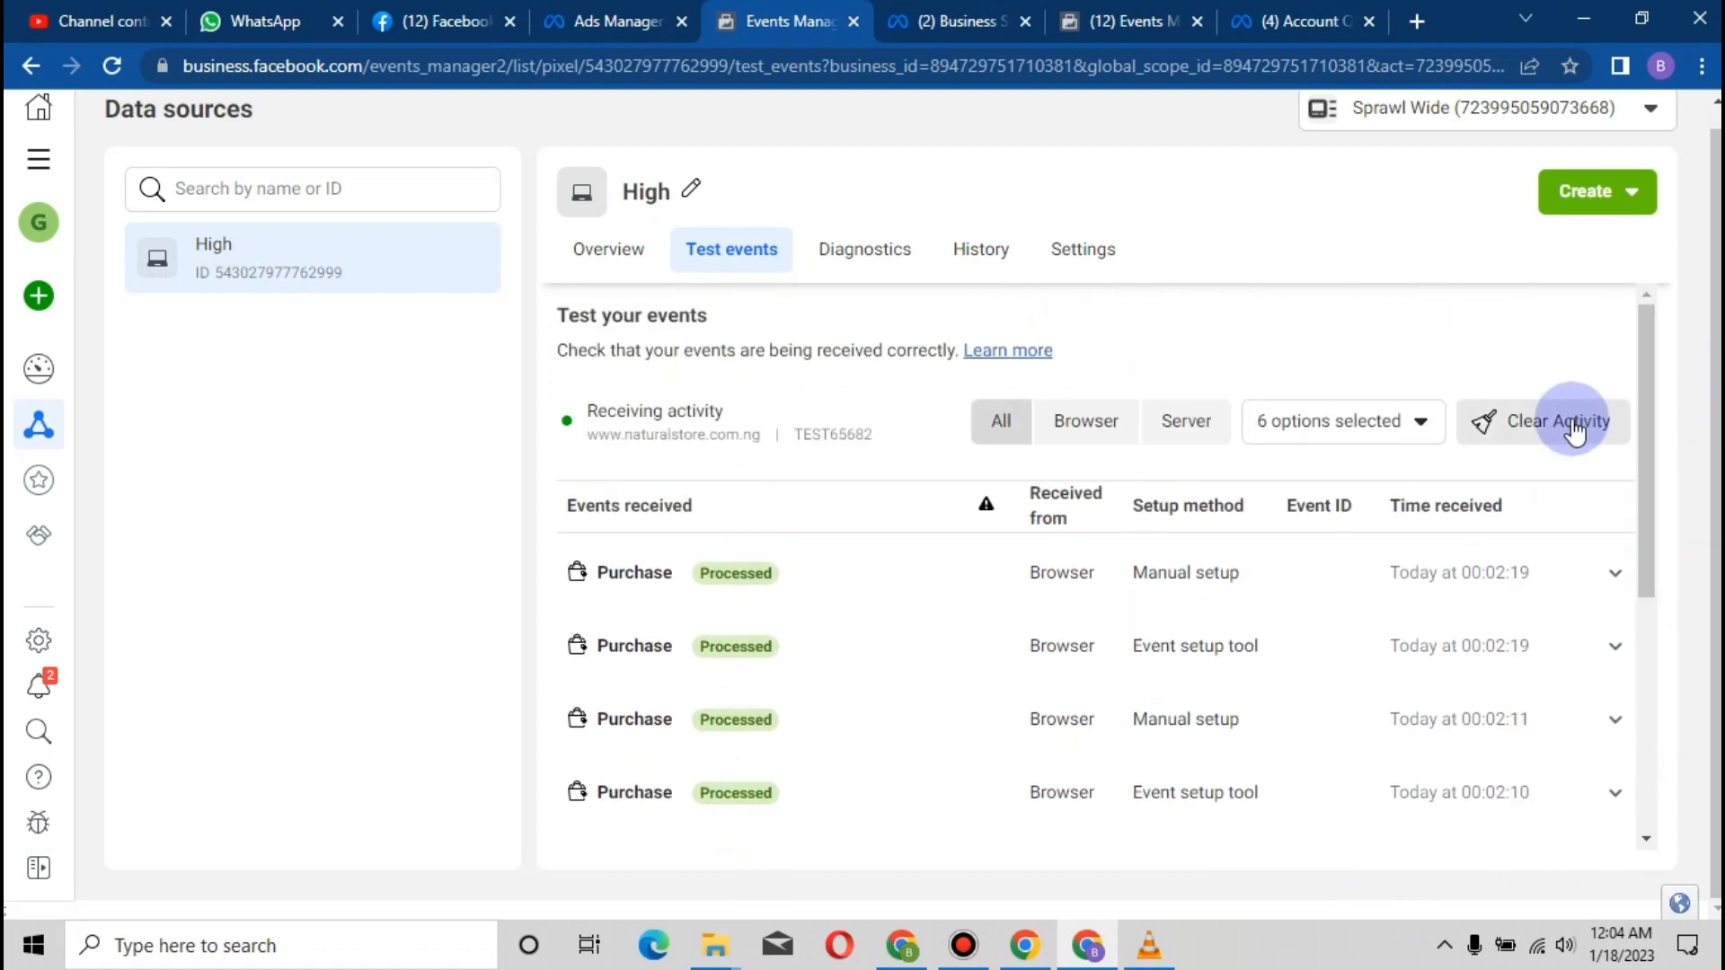
left_click(1574, 430)
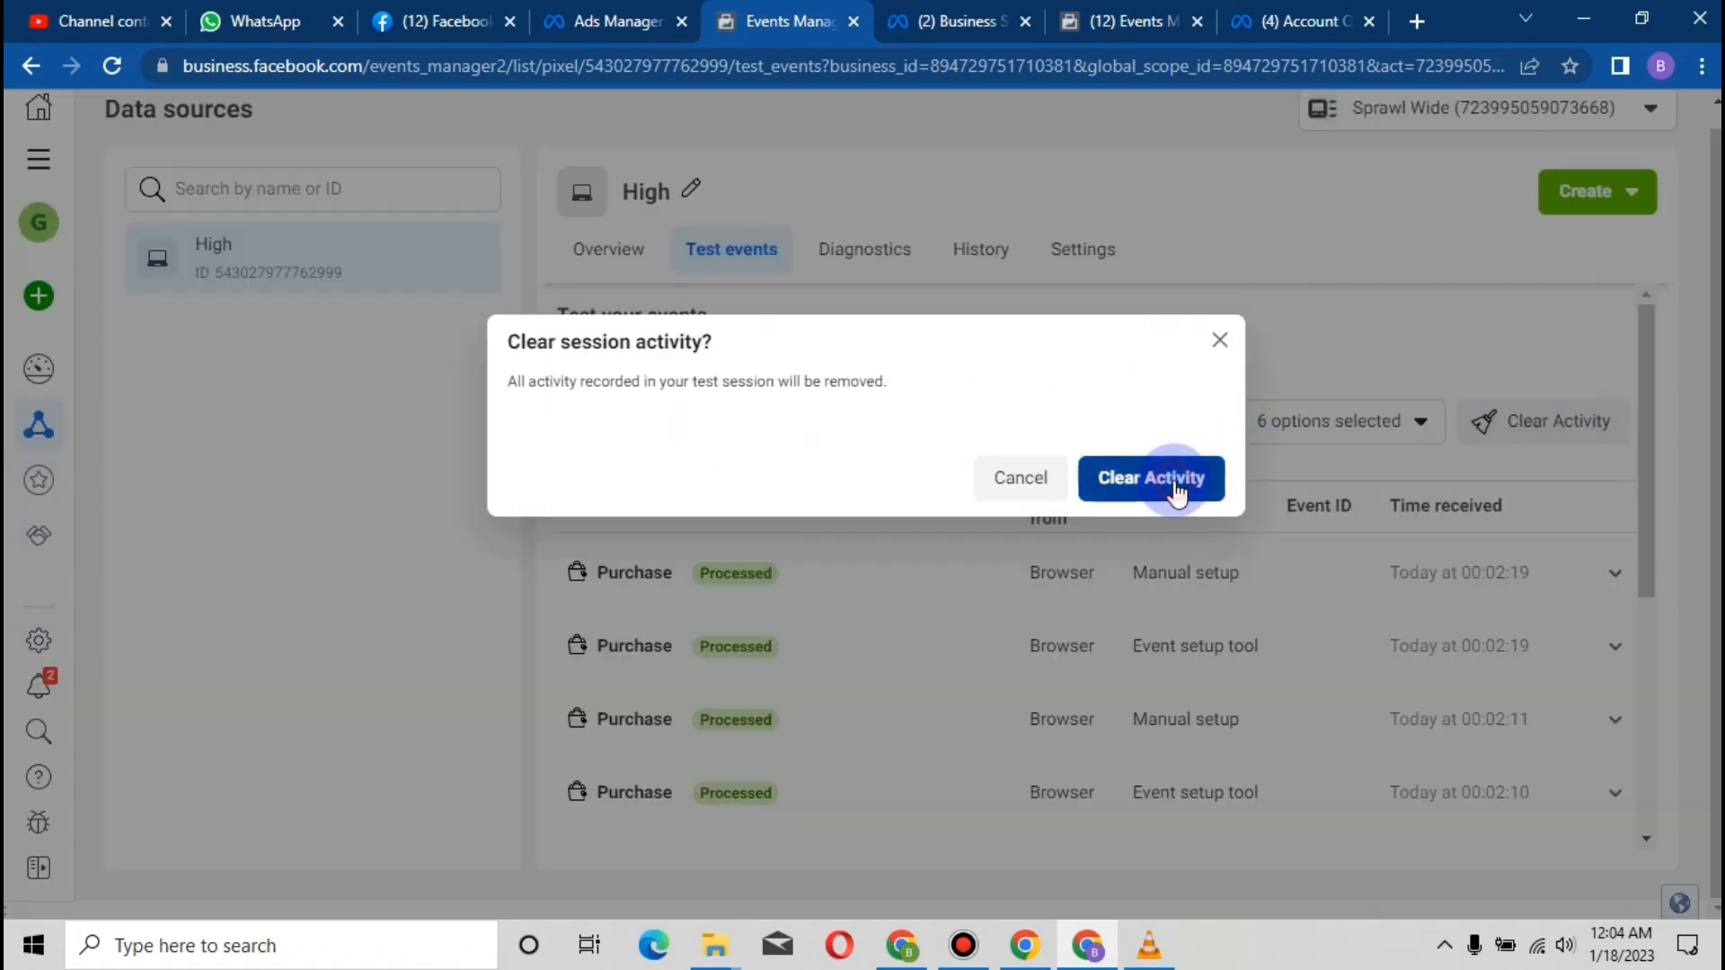
left_click(1176, 485)
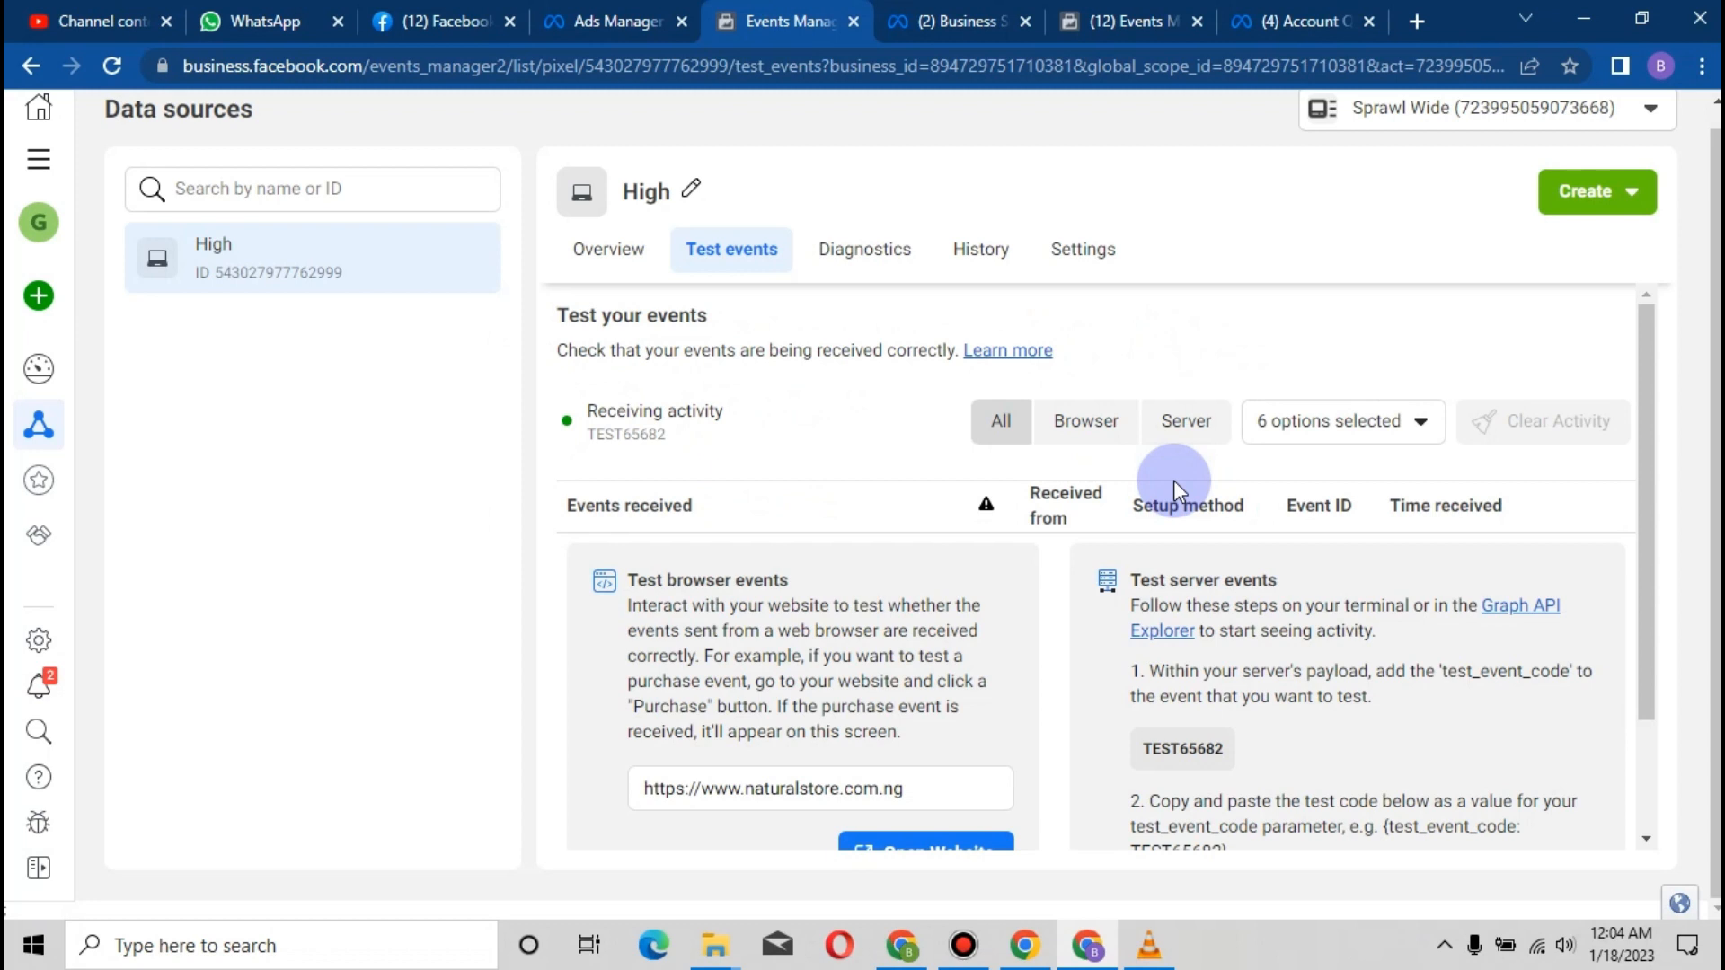